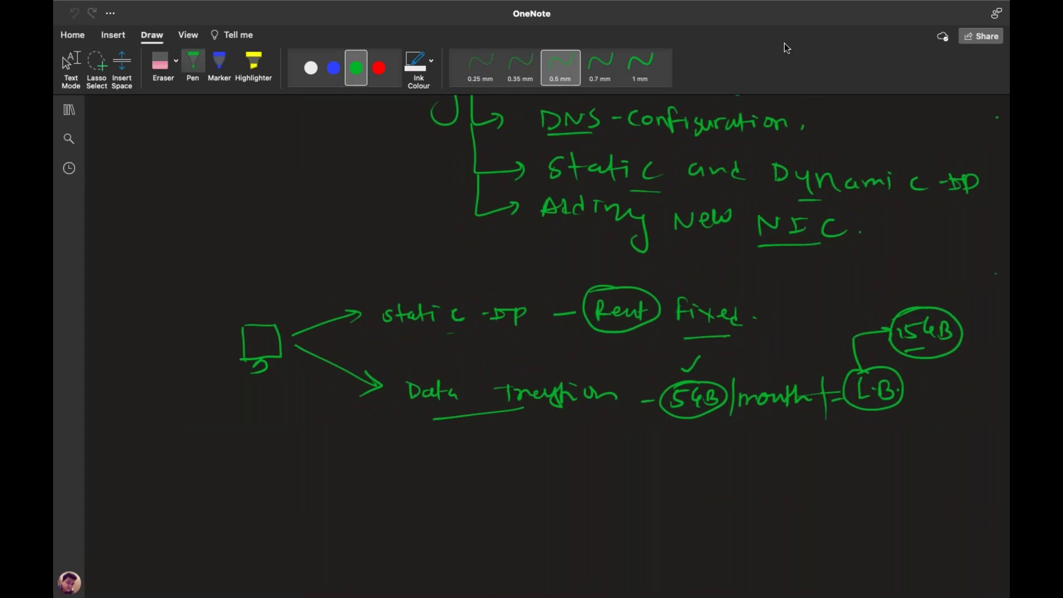
Glance at the Azure portal's web VM overview, then return to the OneNote networking notes
key(ctrl+Left)
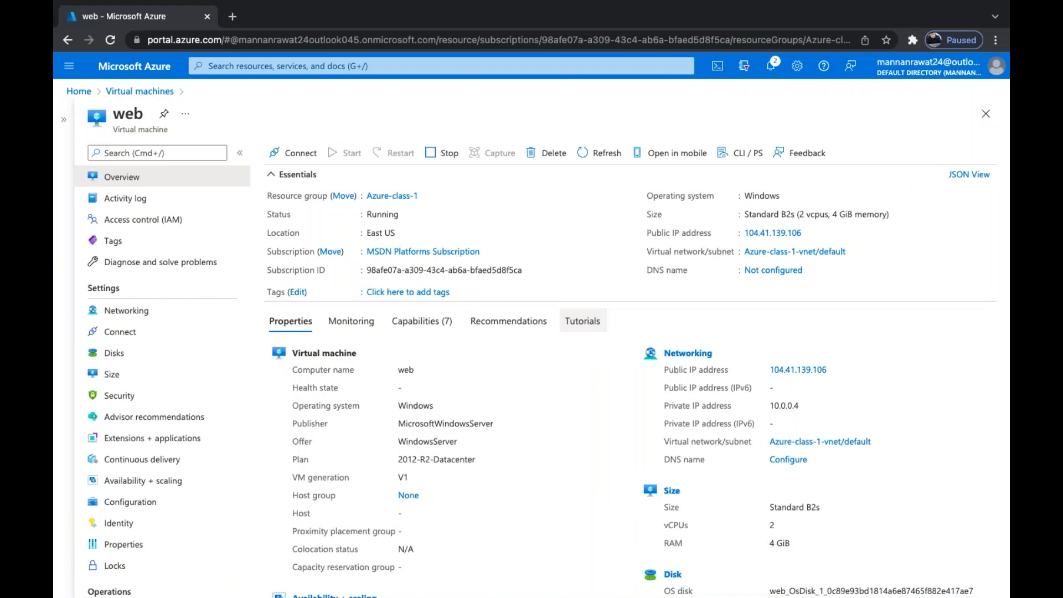
key(ctrl+Right)
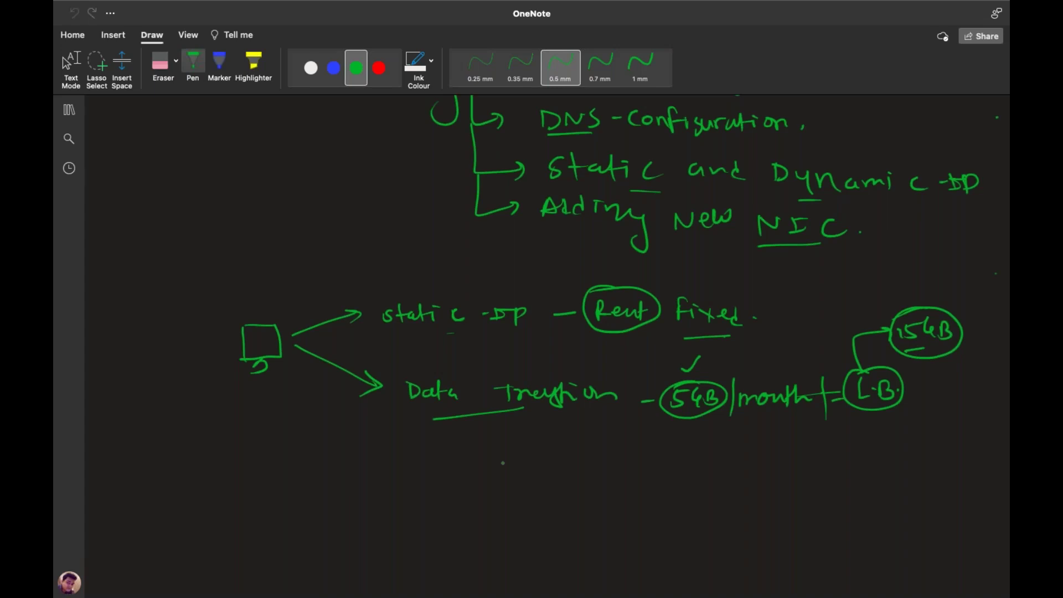
scroll(503, 462, down, 1)
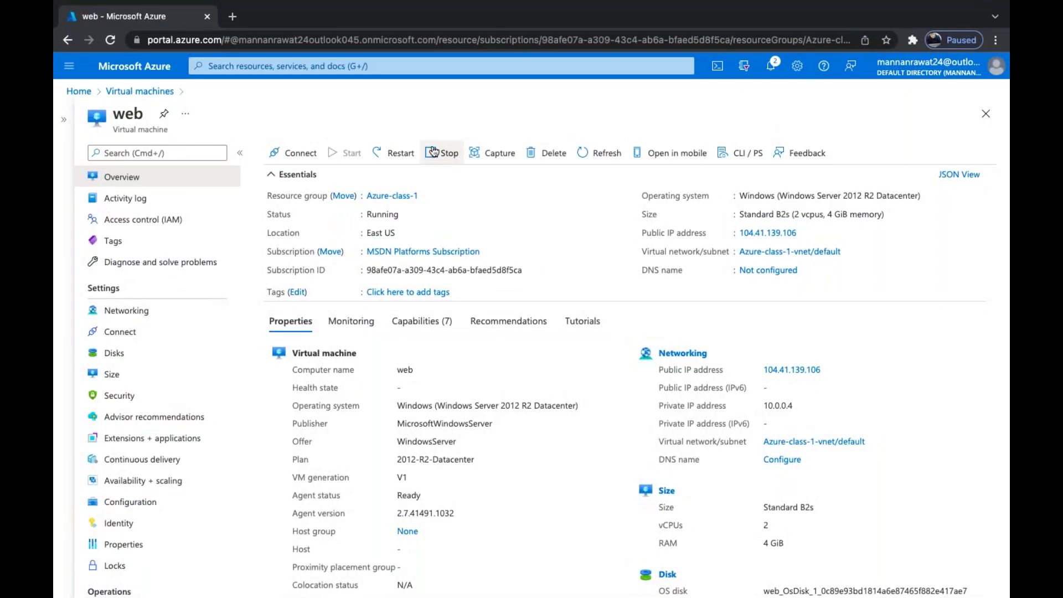
click(442, 153)
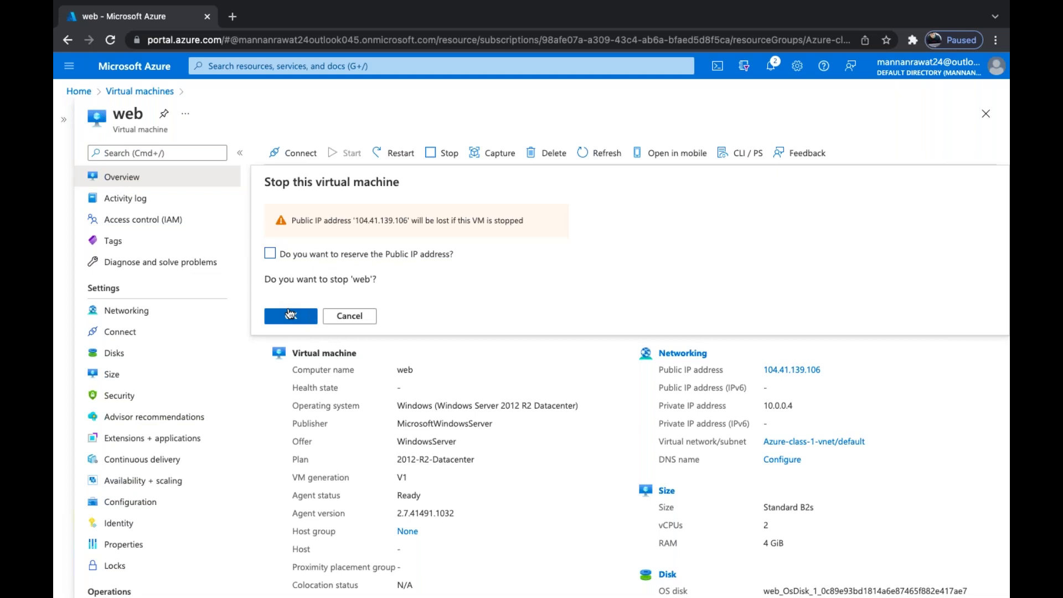
click(365, 316)
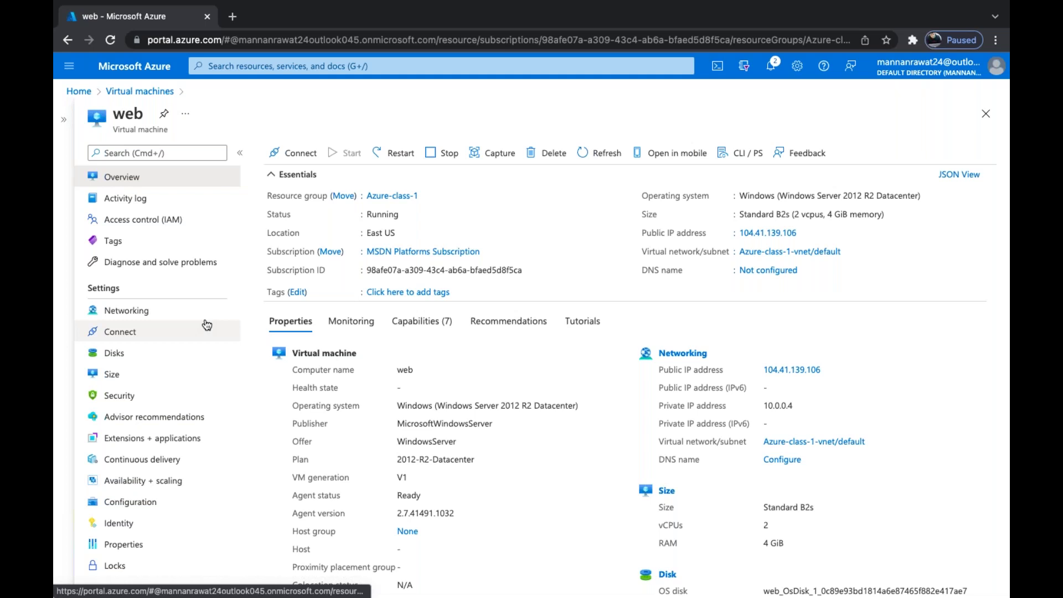
click(133, 313)
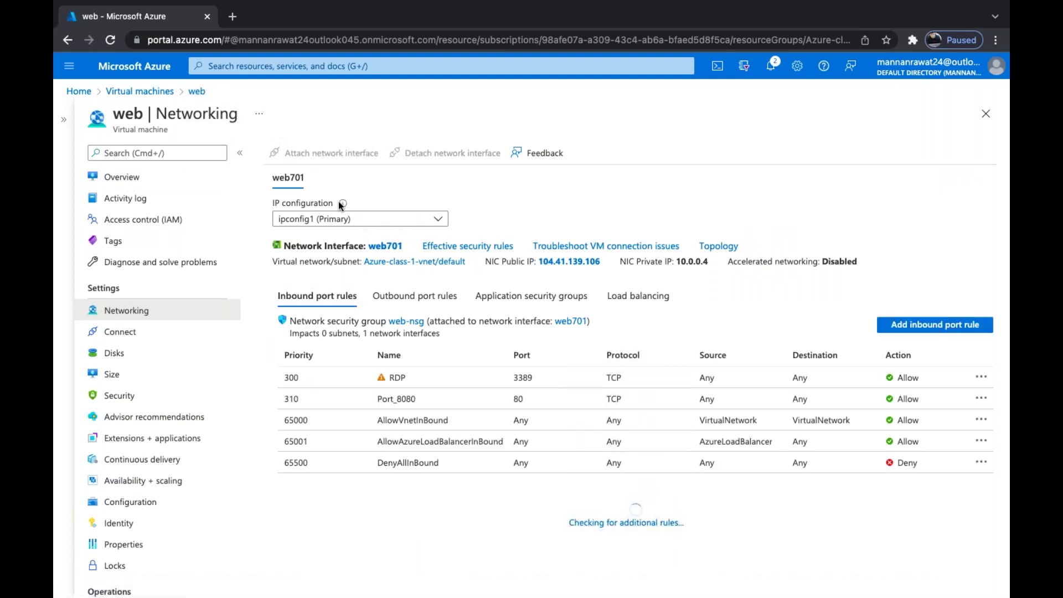
Verify ipconfig1 on NIC web701 assigns private IP 10.0.0.4 statically, then return to the web VM
click(394, 247)
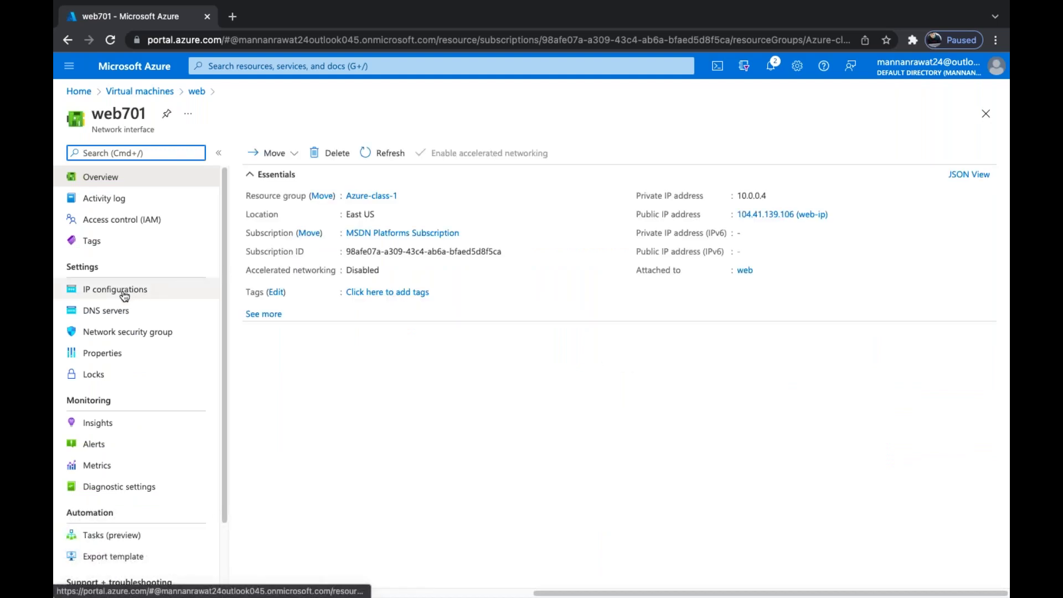
click(124, 295)
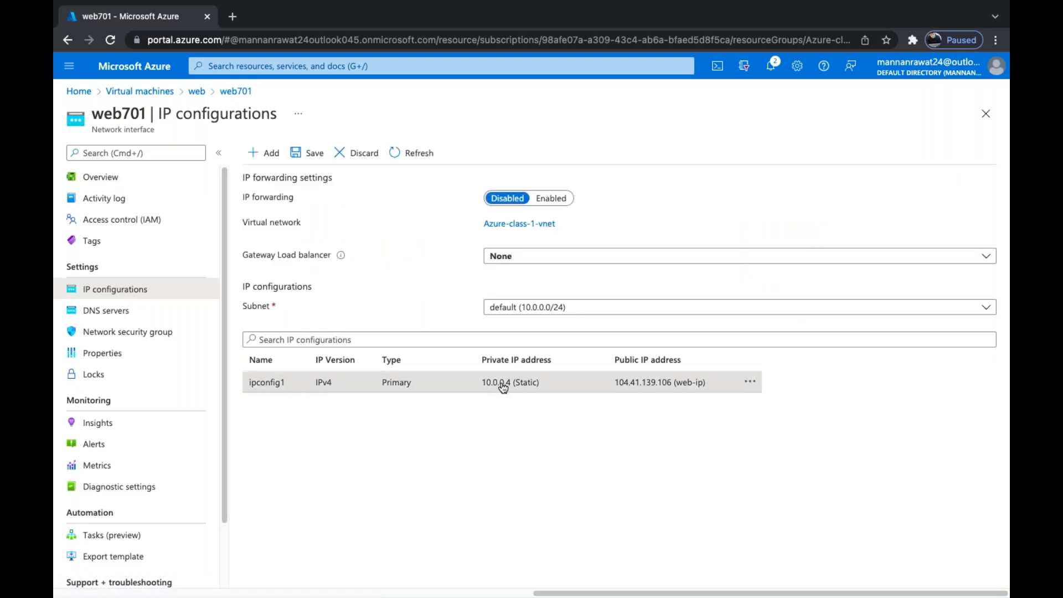
click(503, 387)
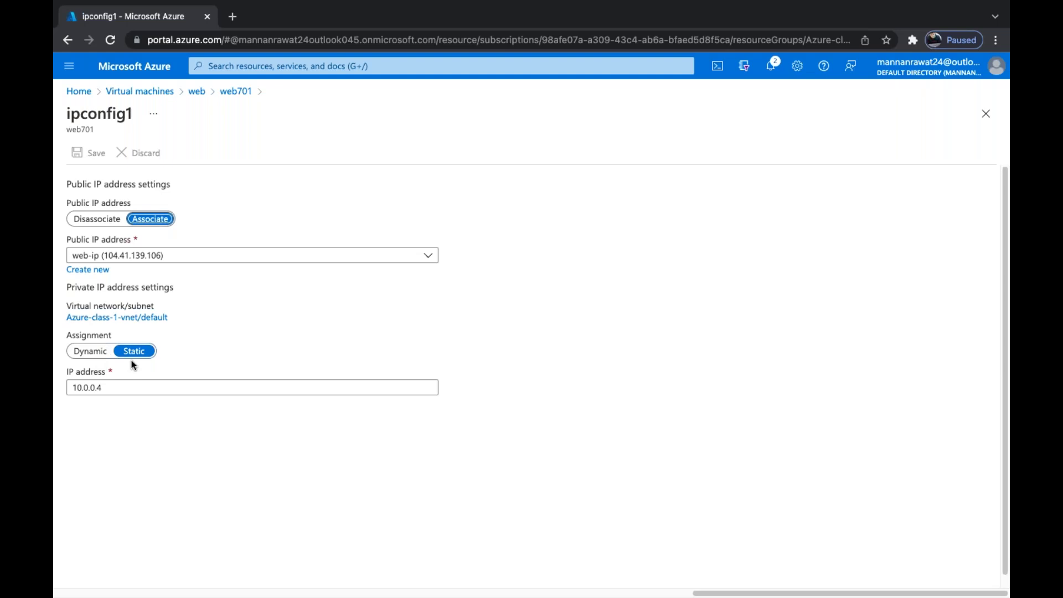
click(110, 393)
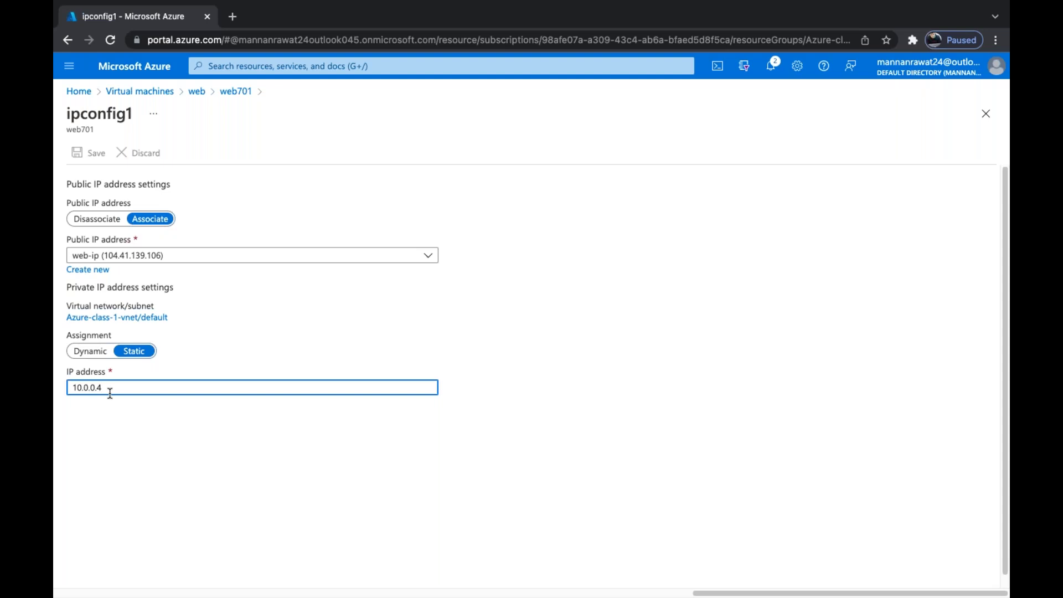
click(197, 92)
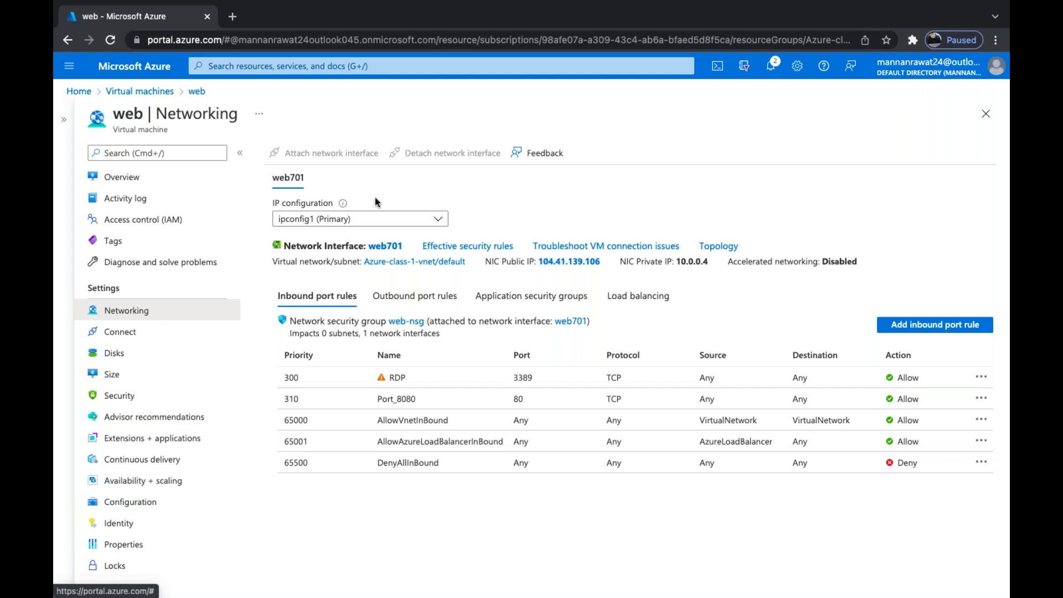
click(132, 340)
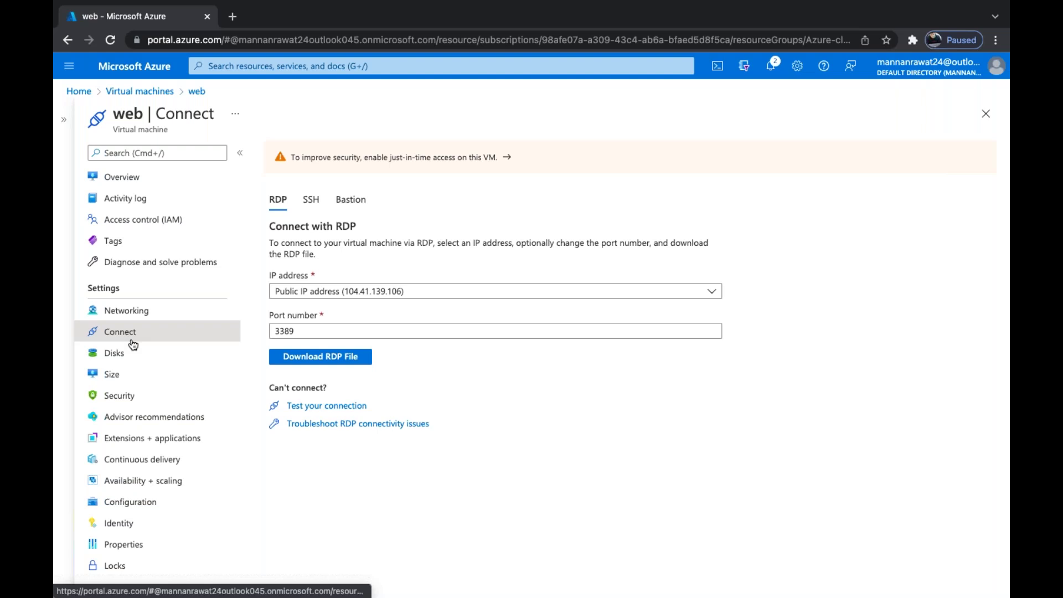
Copy the web VM's public IP 104.41.139.106 from its Overview page
click(116, 359)
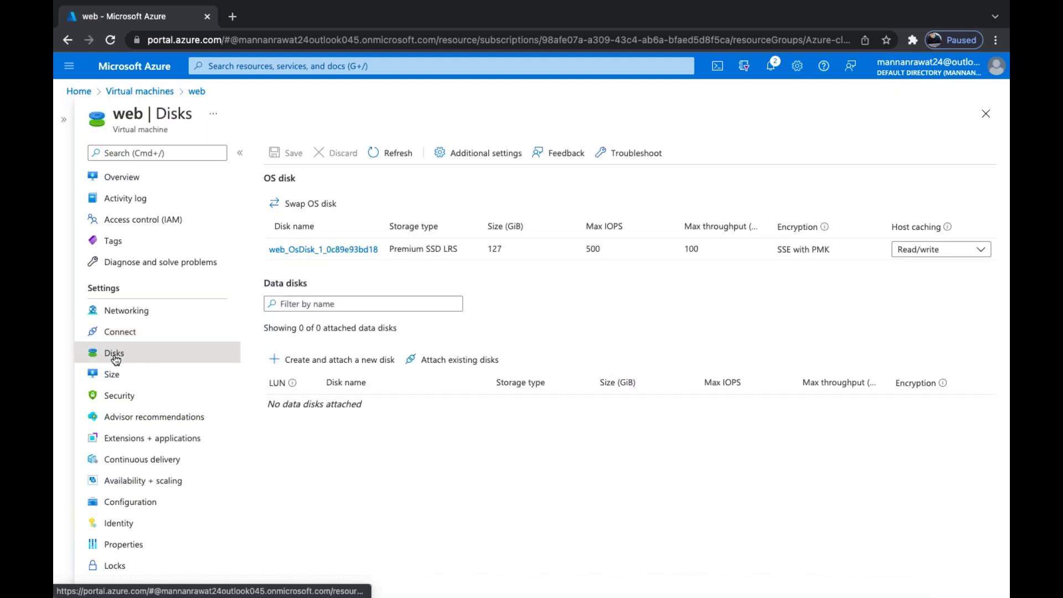
click(117, 175)
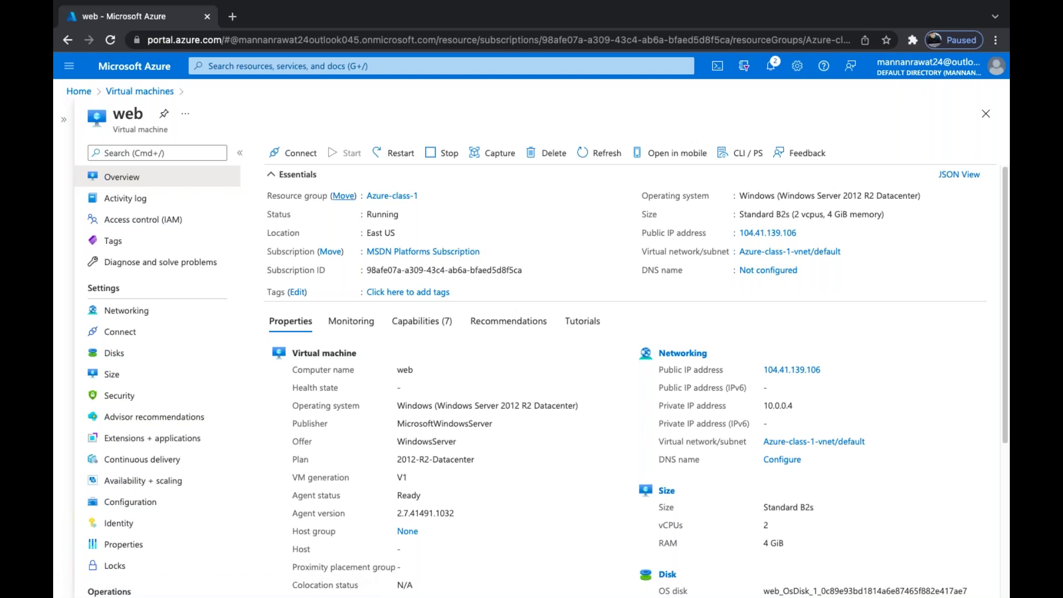
click(806, 234)
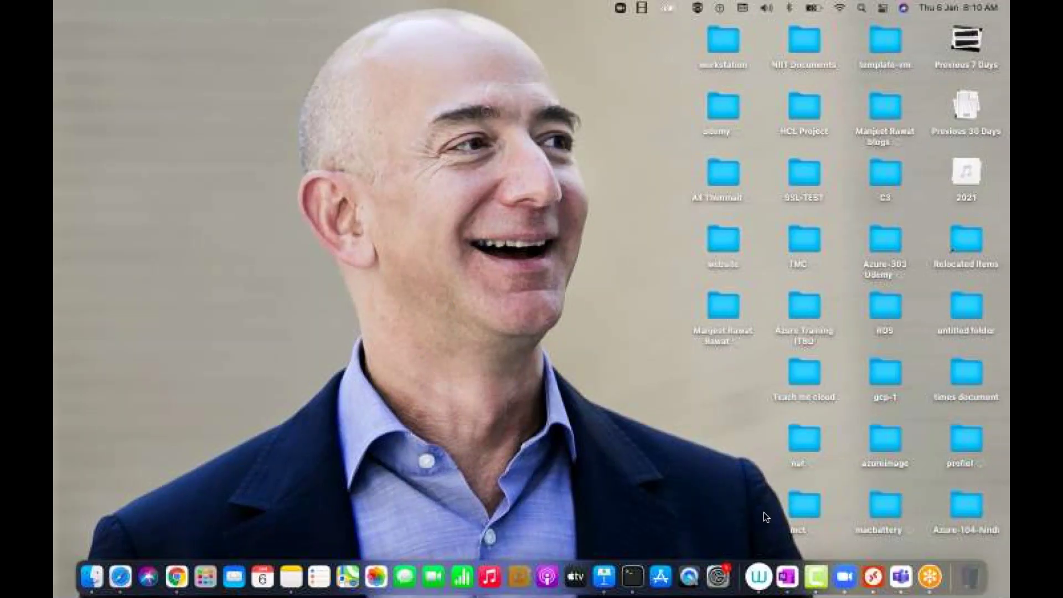
Point the saved web PC at 104.41.139.106 and connect, accepting the certificate warning
right_click(874, 577)
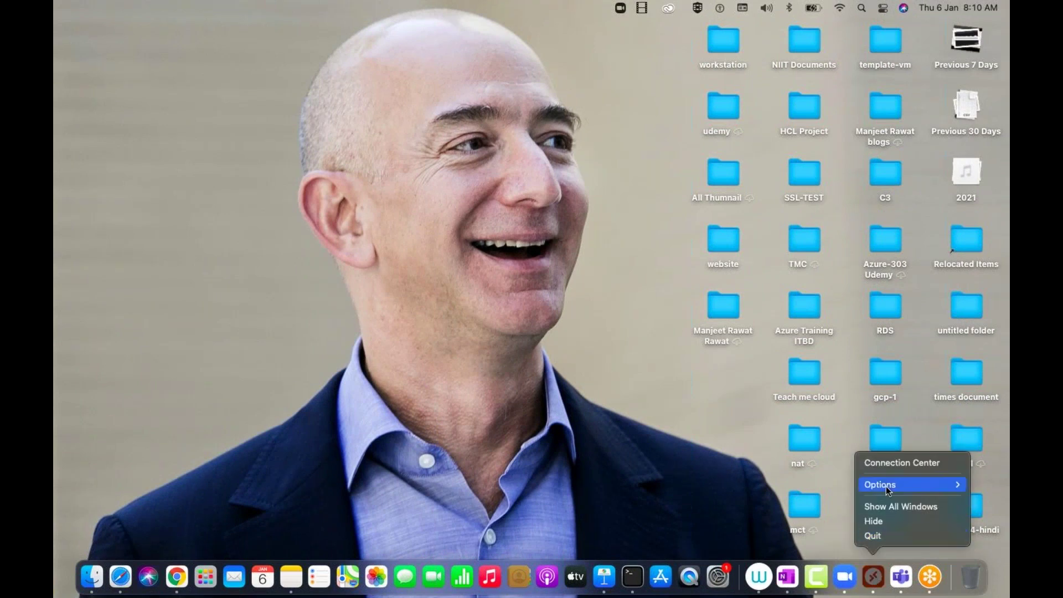
click(893, 464)
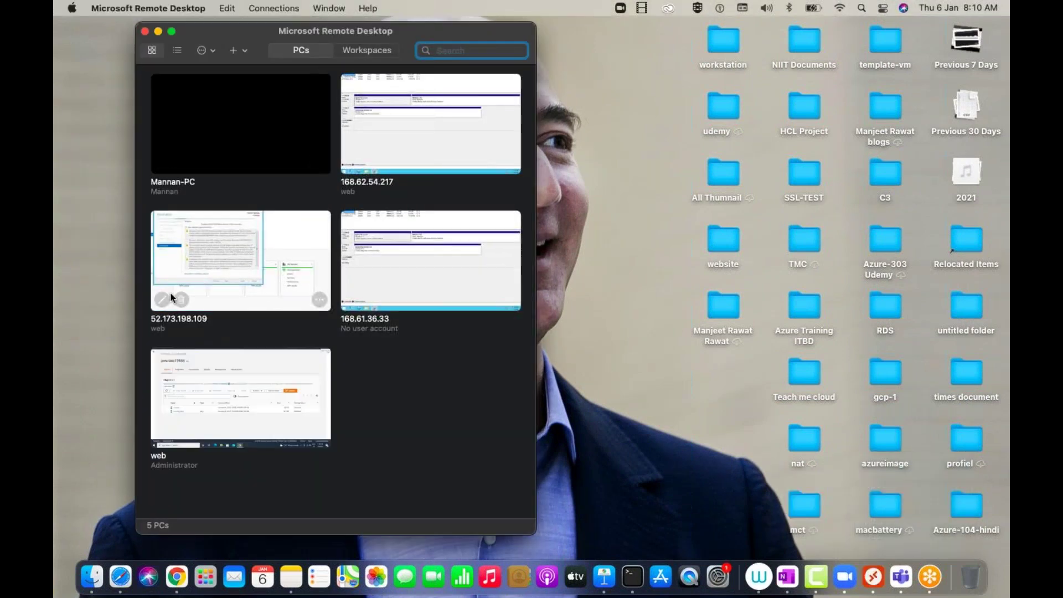
click(162, 300)
key(super+v)
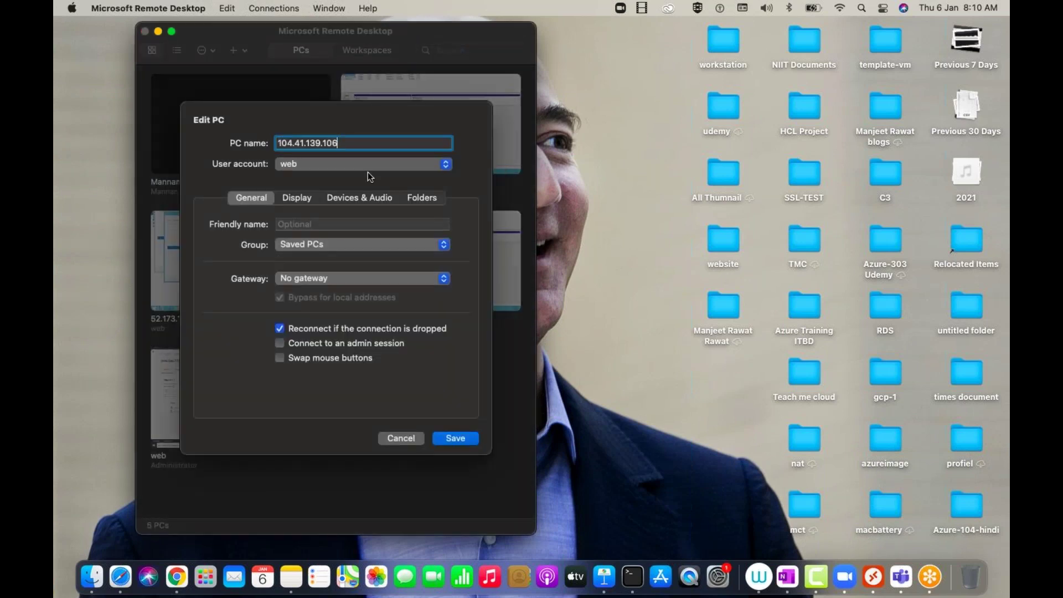
click(453, 439)
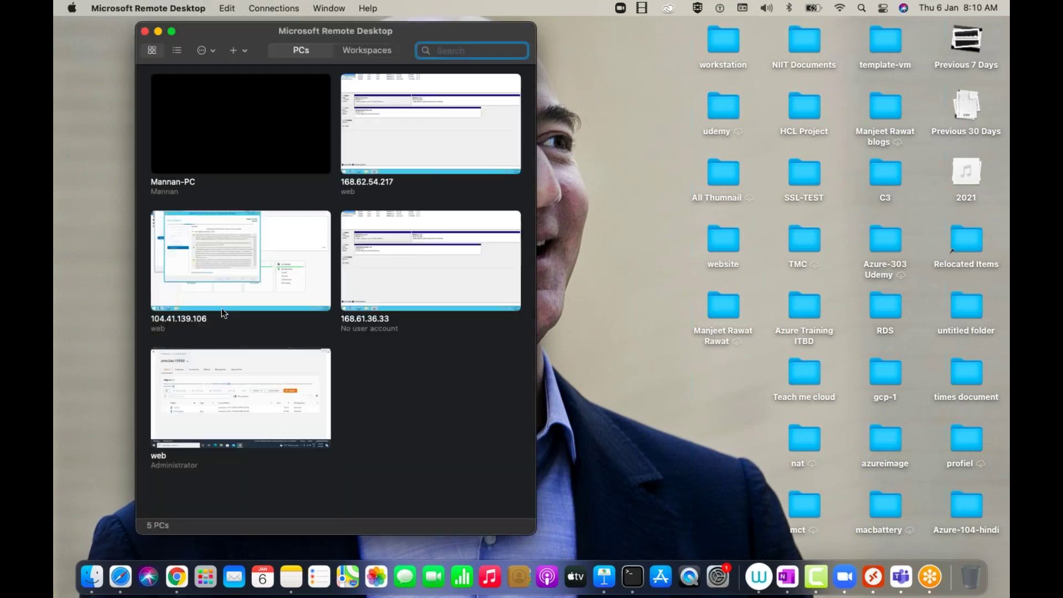
double_click(210, 270)
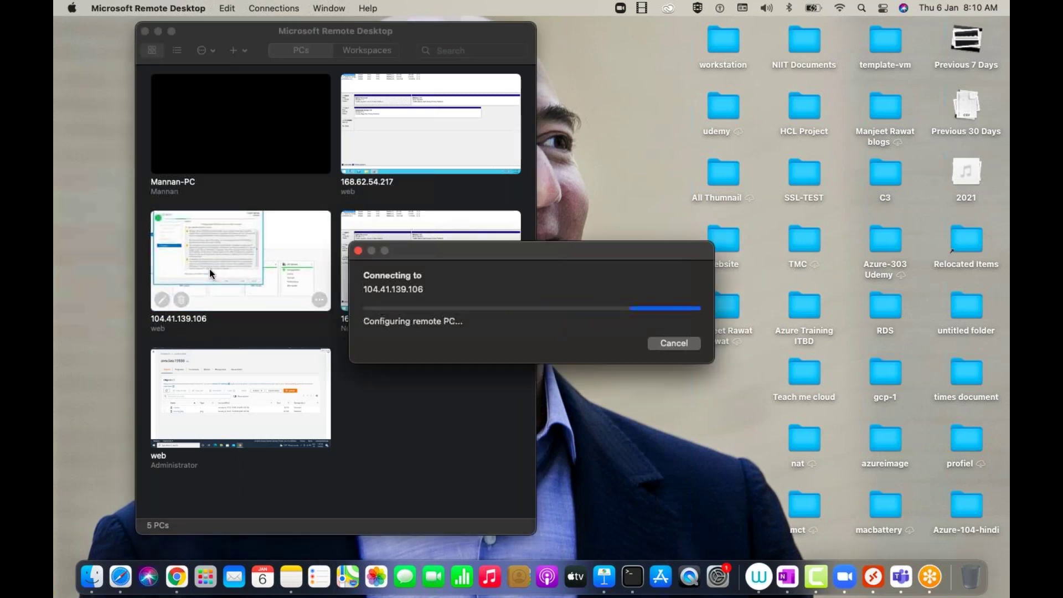
click(695, 356)
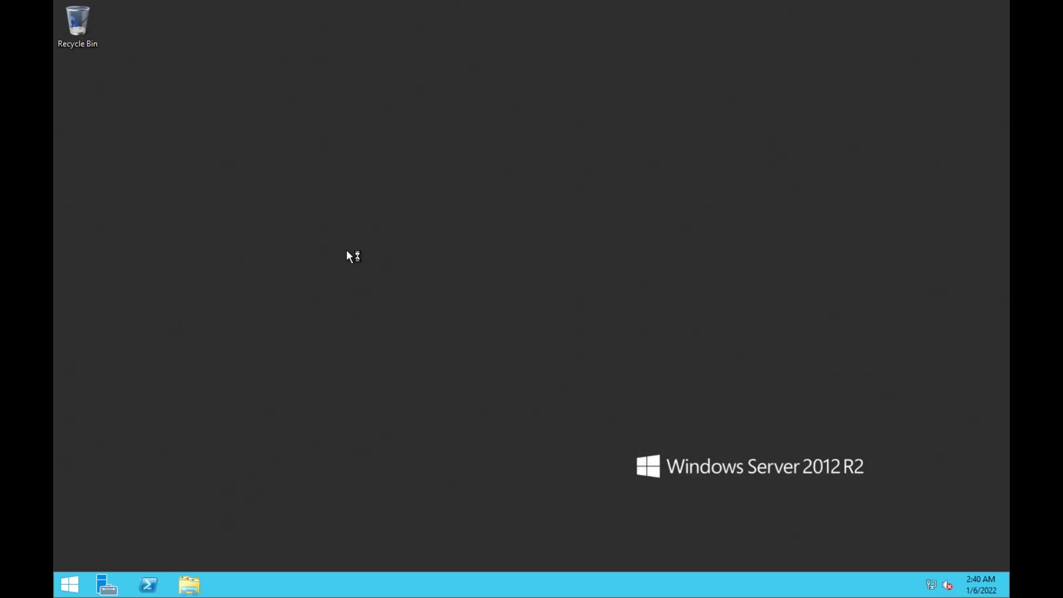
Run diskmgmt.msc and delete the 9.77 GB New Volume (Z:), leaving unallocated space
key(super+r)
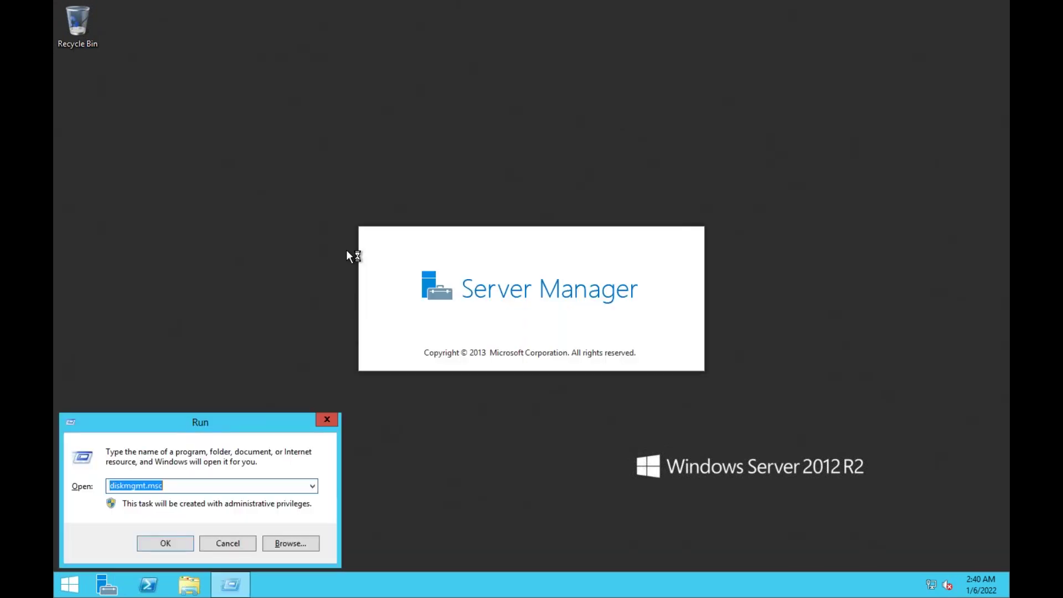
key(Return)
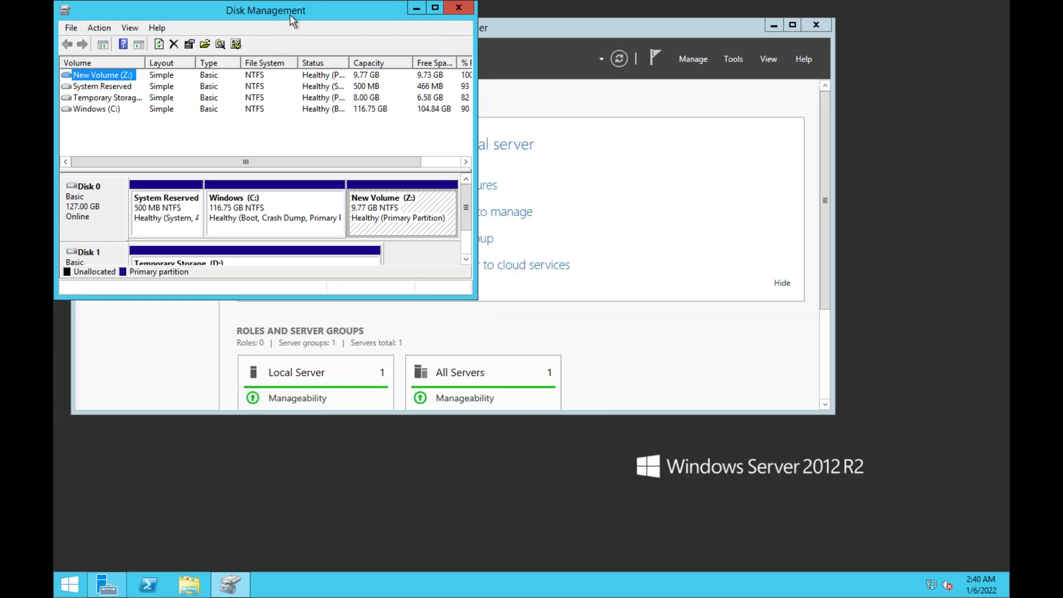
double_click(290, 14)
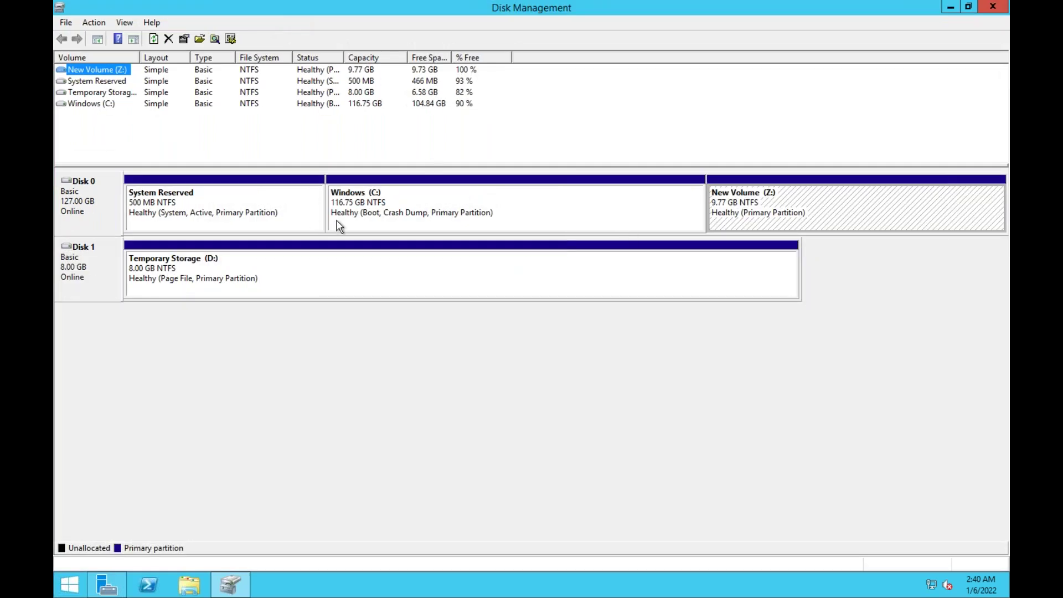
right_click(740, 205)
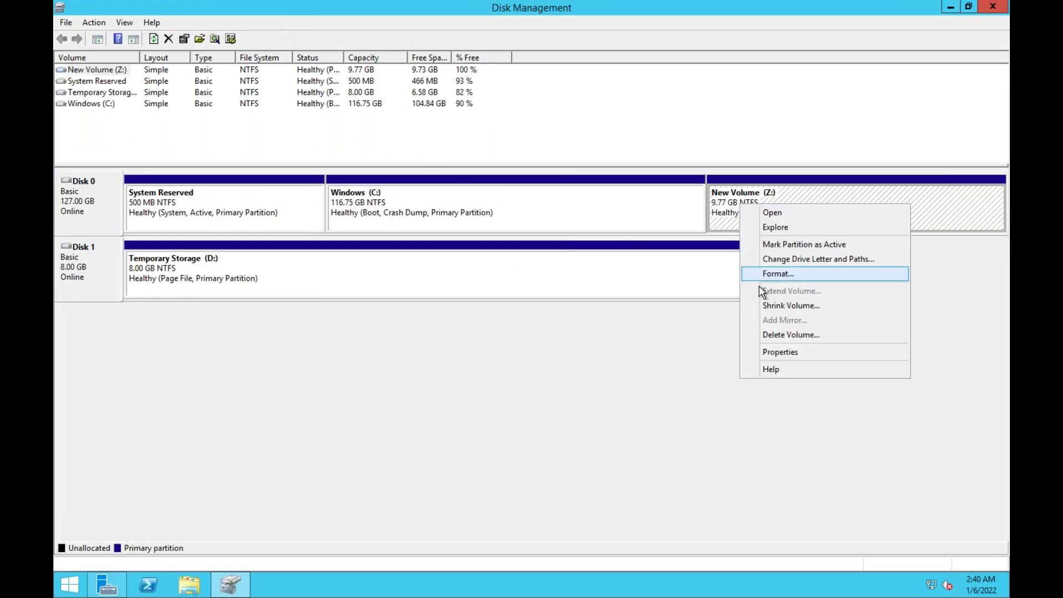
click(785, 335)
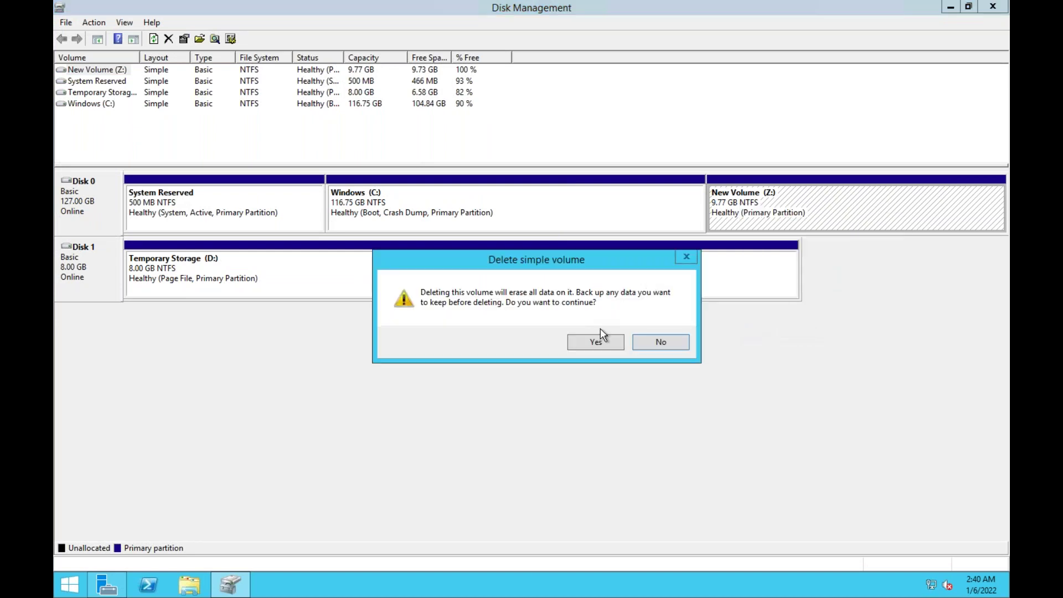
click(600, 343)
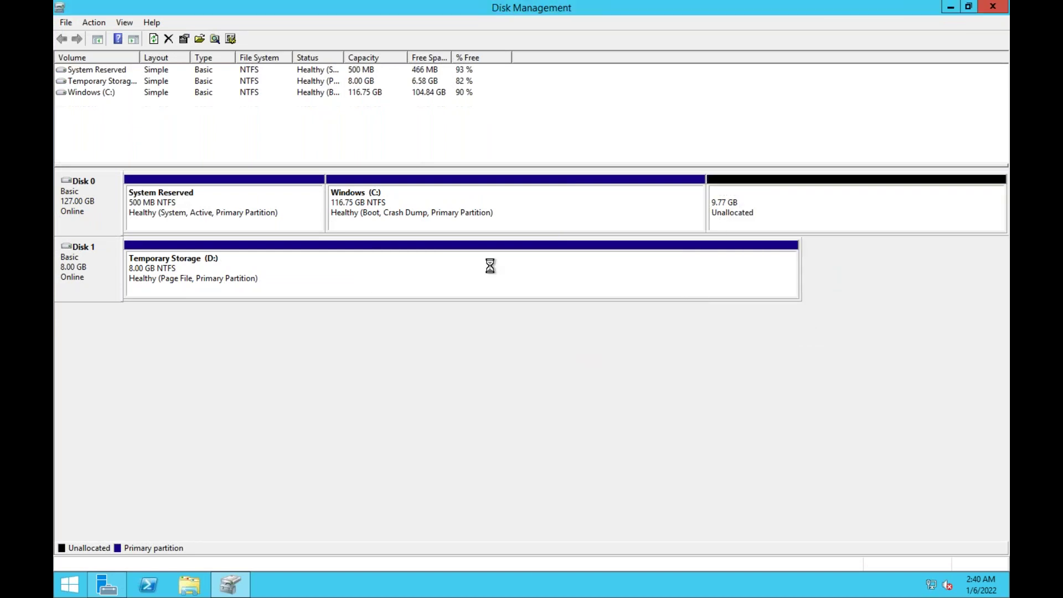
right_click(463, 216)
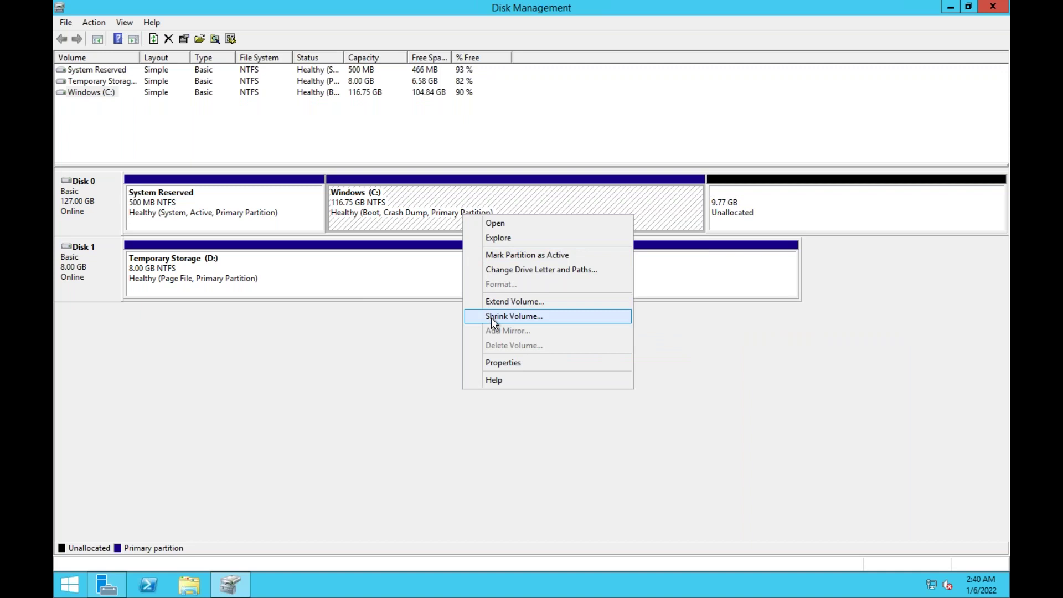
Extend Windows (C:) through the Extend Volume Wizard to 126.51 GB, then return to the portal
click(531, 302)
click(311, 318)
click(311, 319)
click(311, 318)
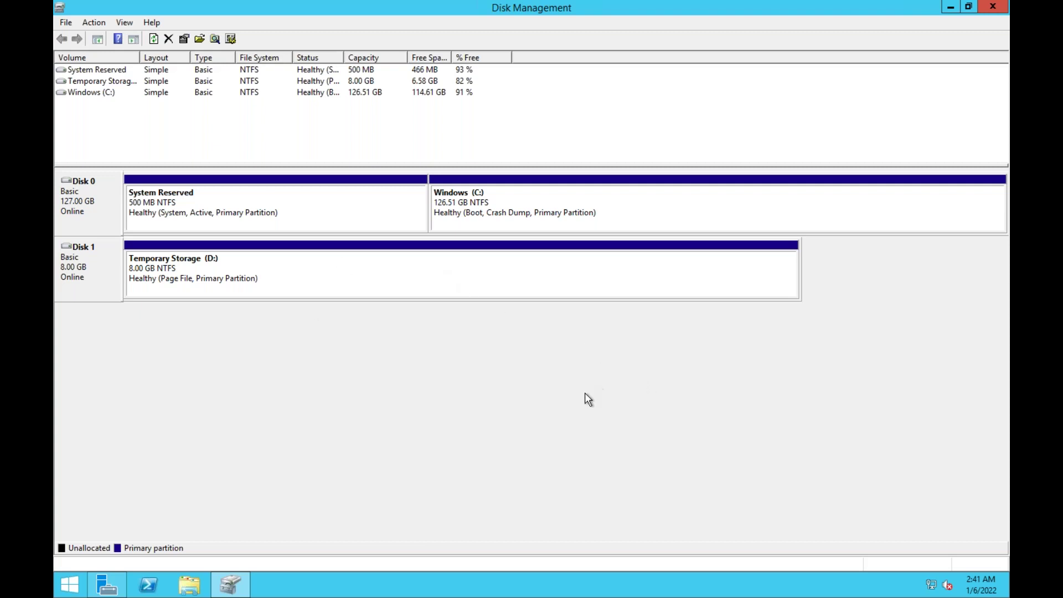
key(ctrl+Right)
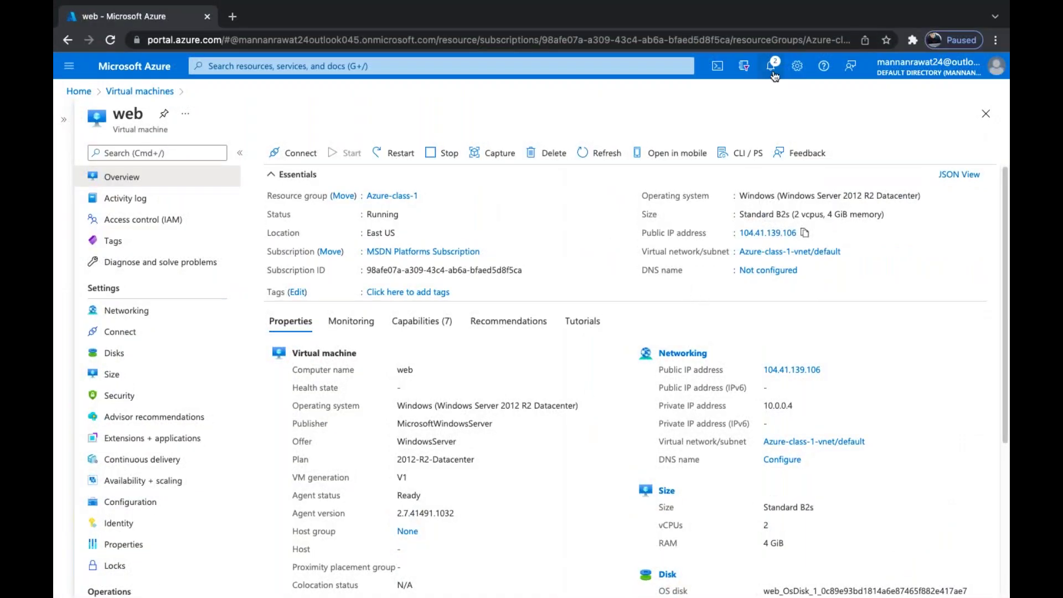
Check and dismiss the Azure portal notifications, then switch desktops away from the portal
click(771, 65)
click(985, 95)
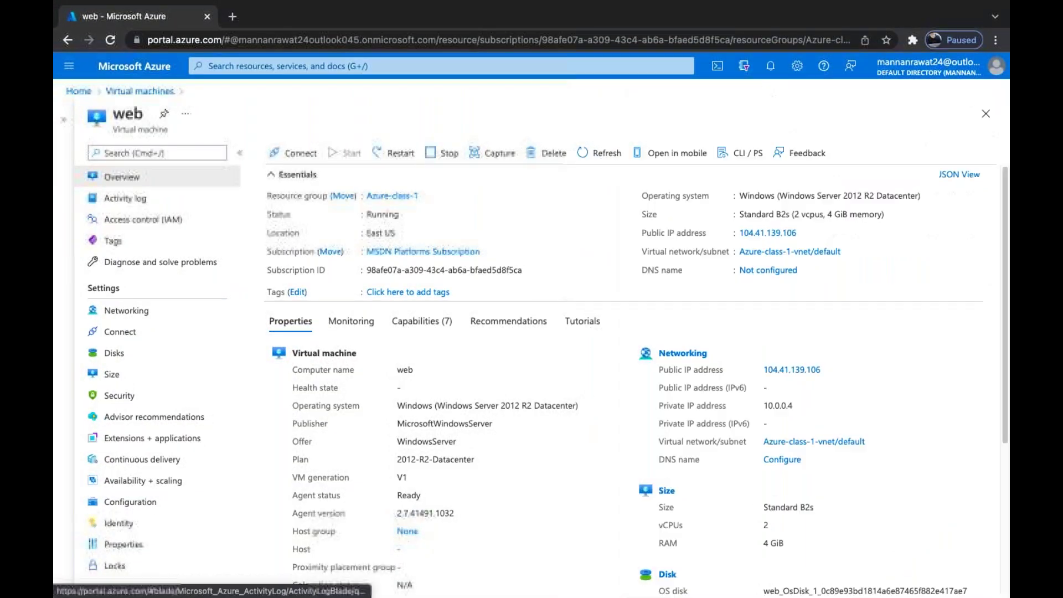
key(ctrl+Left)
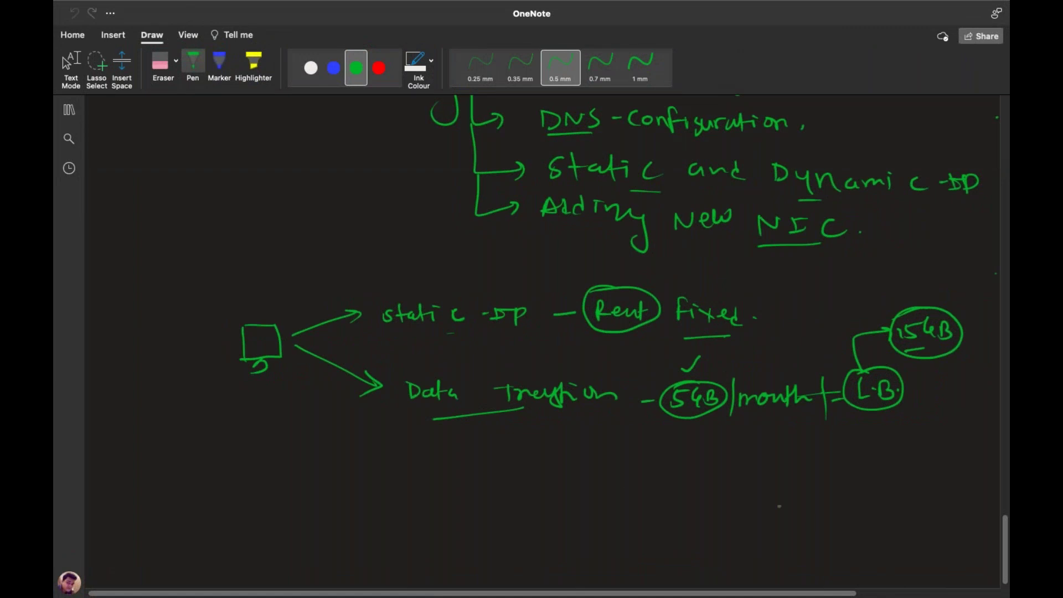
Sketch the VM box with an arrow labelled O.S. 127GB HDD
scroll(532, 332, down, 10)
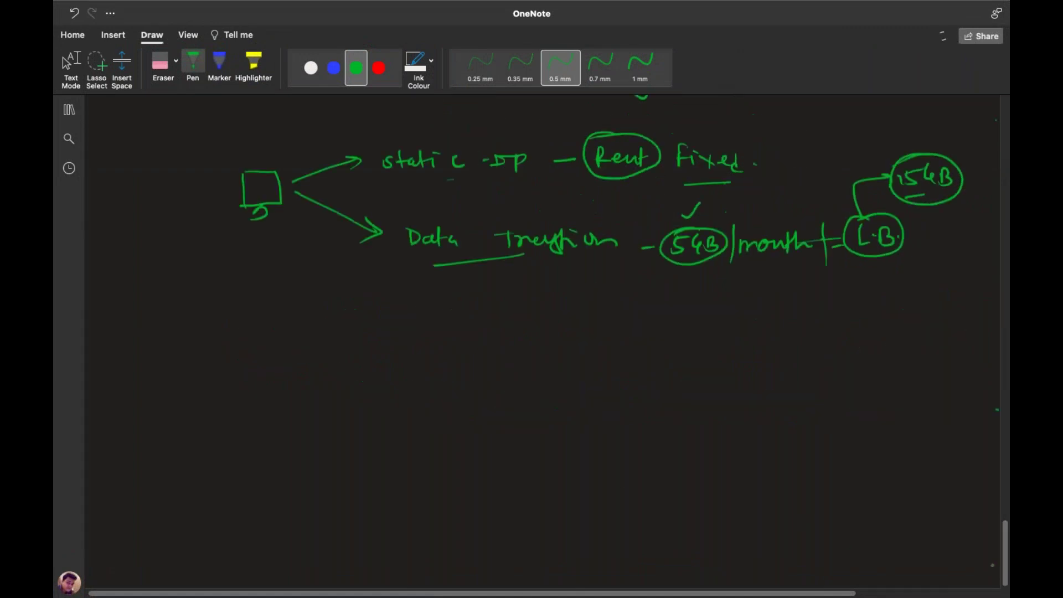
drag(195, 250, 201, 290)
mouse_move(193, 249)
mouse_down()
mouse_move(241, 249)
mouse_move(201, 289)
mouse_move(227, 303)
mouse_move(212, 303)
mouse_up()
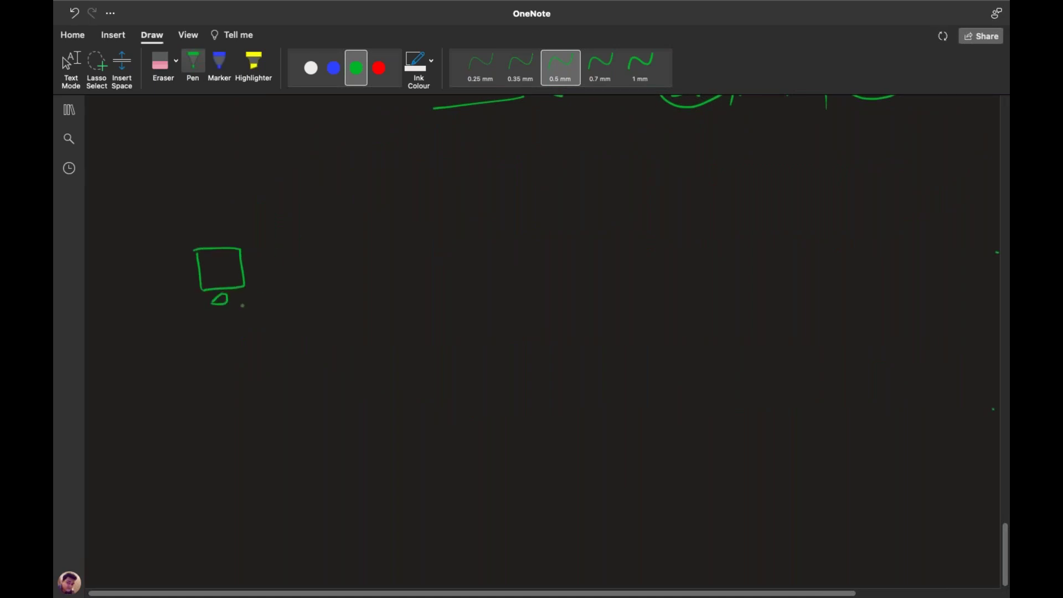
mouse_move(254, 254)
mouse_down()
mouse_move(474, 252)
mouse_move(552, 238)
mouse_move(565, 249)
mouse_up()
click(325, 250)
mouse_move(565, 241)
mouse_down()
mouse_move(578, 235)
mouse_move(579, 249)
mouse_up()
drag(588, 233, 589, 248)
mouse_move(605, 234)
mouse_down()
mouse_move(605, 248)
mouse_move(644, 241)
mouse_up()
mouse_move(643, 233)
mouse_down()
mouse_move(641, 243)
mouse_move(646, 232)
mouse_up()
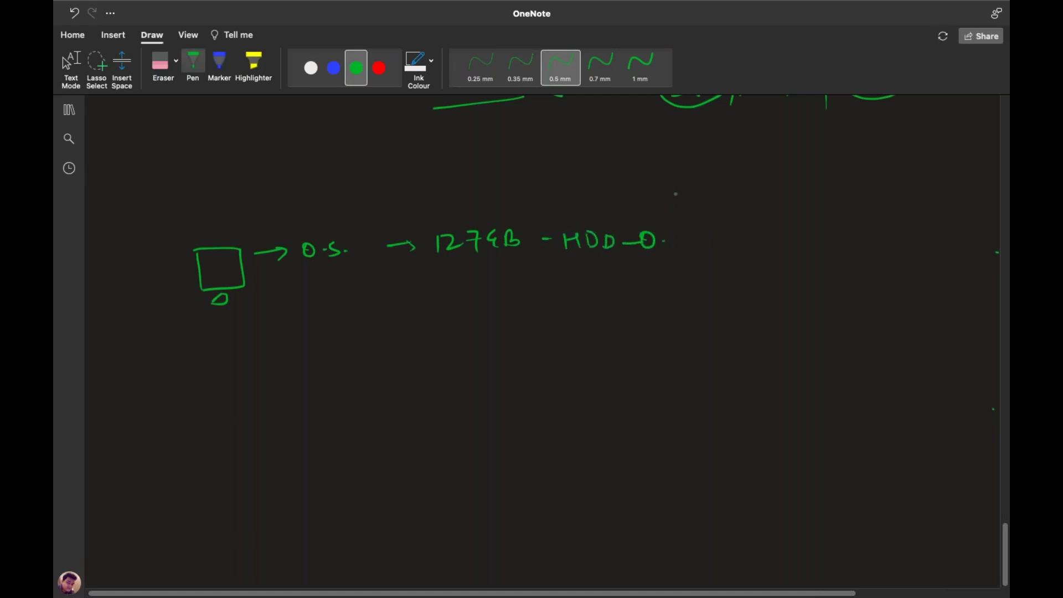
key(super+z)
key(super+z)
Draw a second arrow labelled Temp – 8GB – Store, Page File only
mouse_move(258, 285)
mouse_down()
mouse_move(294, 283)
mouse_move(282, 289)
mouse_up()
mouse_move(330, 277)
mouse_down()
mouse_move(327, 290)
mouse_move(332, 275)
mouse_up()
drag(336, 284, 373, 289)
click(368, 287)
mouse_move(376, 274)
mouse_down()
mouse_move(377, 296)
mouse_move(434, 282)
mouse_move(430, 292)
mouse_move(455, 276)
mouse_move(496, 281)
mouse_move(490, 290)
mouse_up()
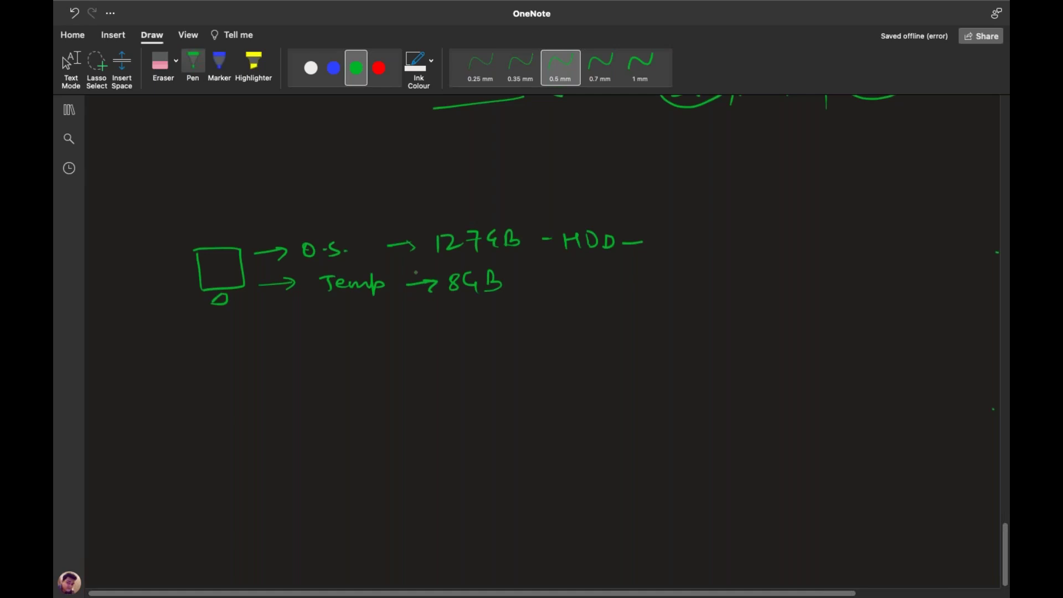
drag(527, 283, 541, 282)
mouse_move(569, 272)
mouse_down()
mouse_move(557, 286)
mouse_move(655, 288)
mouse_move(656, 279)
mouse_up()
mouse_move(672, 273)
mouse_down()
mouse_move(690, 277)
mouse_move(686, 294)
mouse_up()
mouse_move(692, 277)
mouse_down()
mouse_move(725, 286)
mouse_move(734, 263)
mouse_up()
drag(726, 275, 739, 283)
mouse_move(746, 264)
mouse_down()
mouse_move(756, 283)
mouse_move(788, 272)
mouse_up()
drag(789, 276, 810, 277)
drag(811, 268, 808, 291)
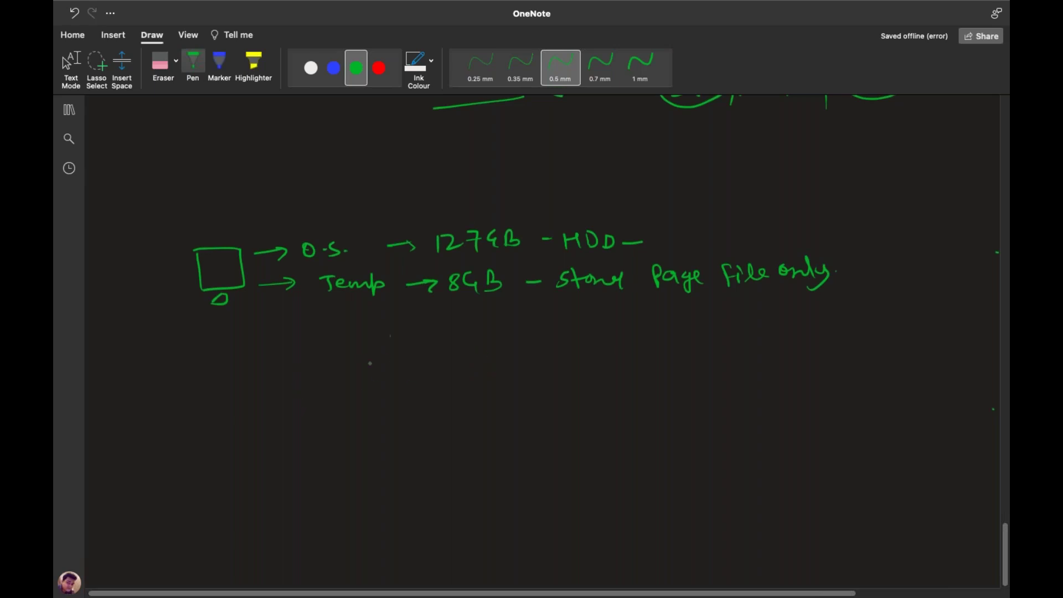
Handwrite the bracketed note 'How to Add new Disk, Existing Disk' and begin another How to line
drag(380, 347, 380, 372)
mouse_move(382, 360)
mouse_down()
mouse_move(393, 370)
mouse_move(400, 361)
mouse_up()
mouse_move(409, 357)
mouse_down()
mouse_move(428, 355)
mouse_move(439, 370)
mouse_up()
drag(433, 361, 447, 357)
mouse_move(450, 356)
mouse_down()
mouse_move(507, 355)
mouse_move(517, 370)
mouse_up()
mouse_move(518, 364)
mouse_down()
mouse_move(527, 354)
mouse_move(528, 371)
mouse_up()
mouse_move(533, 361)
mouse_down()
mouse_move(540, 350)
mouse_move(573, 368)
mouse_up()
mouse_move(574, 354)
mouse_down()
mouse_move(566, 368)
mouse_move(609, 349)
mouse_move(644, 365)
mouse_up()
drag(644, 355, 666, 364)
drag(672, 353, 672, 366)
mouse_move(687, 352)
mouse_down()
mouse_move(687, 365)
mouse_move(706, 369)
mouse_up()
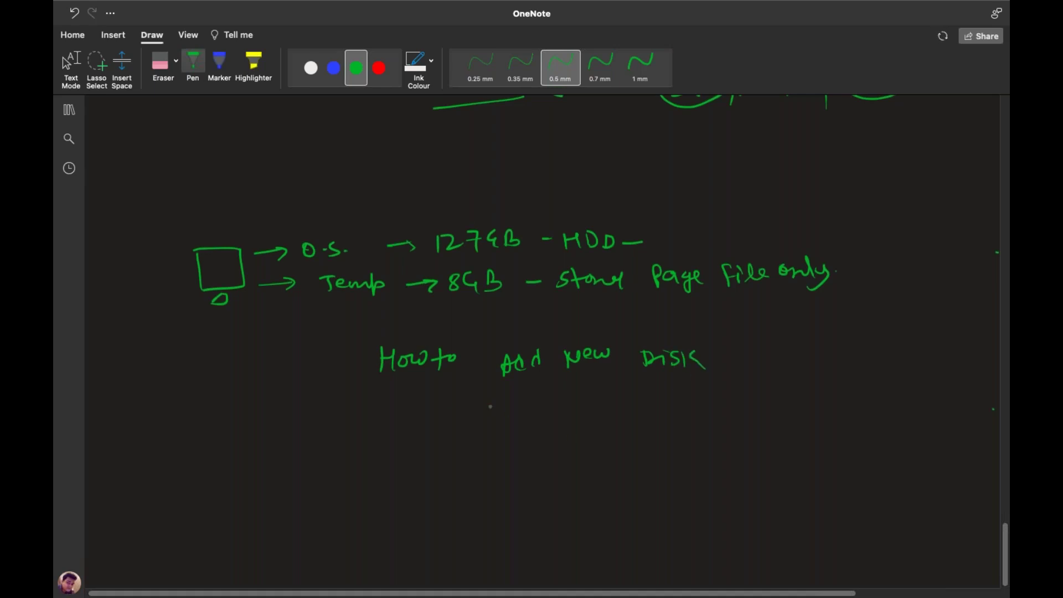
mouse_move(719, 376)
mouse_down()
mouse_move(713, 388)
mouse_move(744, 361)
mouse_move(780, 365)
mouse_move(791, 343)
mouse_move(808, 359)
mouse_move(805, 389)
mouse_move(893, 355)
mouse_move(922, 382)
mouse_move(941, 354)
mouse_move(984, 369)
mouse_up()
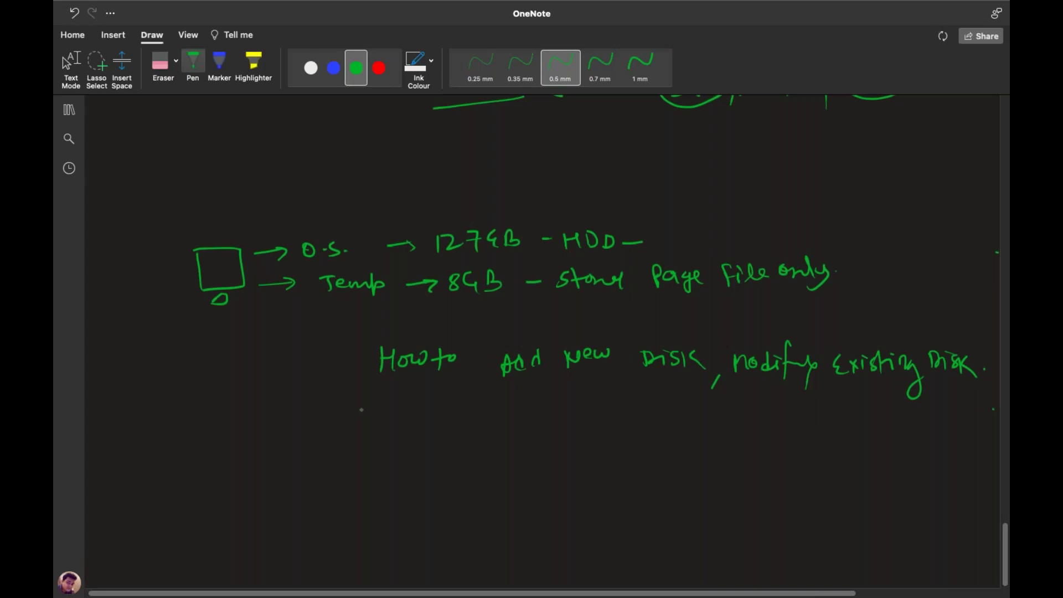
mouse_move(386, 334)
mouse_down()
mouse_move(358, 359)
mouse_move(370, 387)
mouse_up()
drag(968, 343, 976, 388)
mouse_move(474, 402)
mouse_down()
mouse_move(476, 421)
mouse_move(782, 421)
mouse_up()
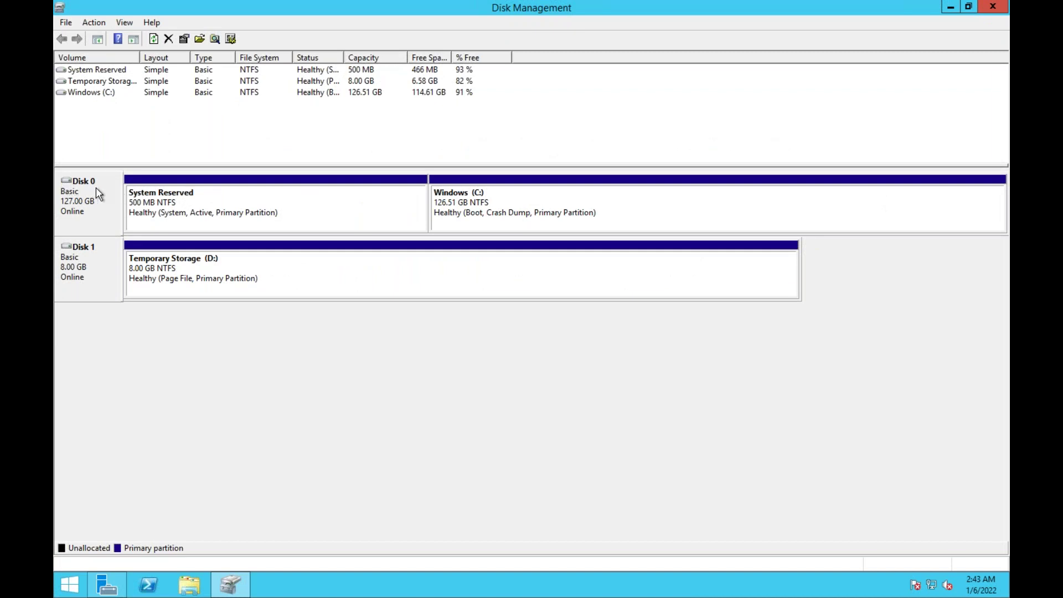
Review the 127 GB OS disk and 8 GB temporary disk, then go to the web VM portal page
key(XF86AudioRaiseVolume)
key(XF86AudioLowerVolume)
key(XF86AudioLowerVolume)
key(XF86AudioLowerVolume)
key(ctrl+Right)
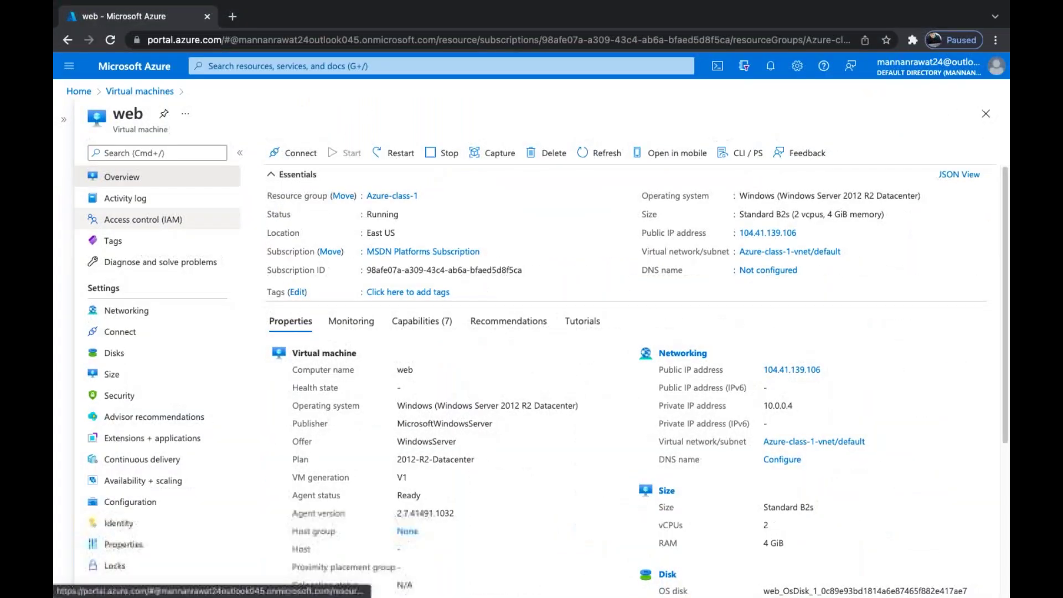
Add a new data disk row named test-disk on the web VM's Disks page
click(113, 357)
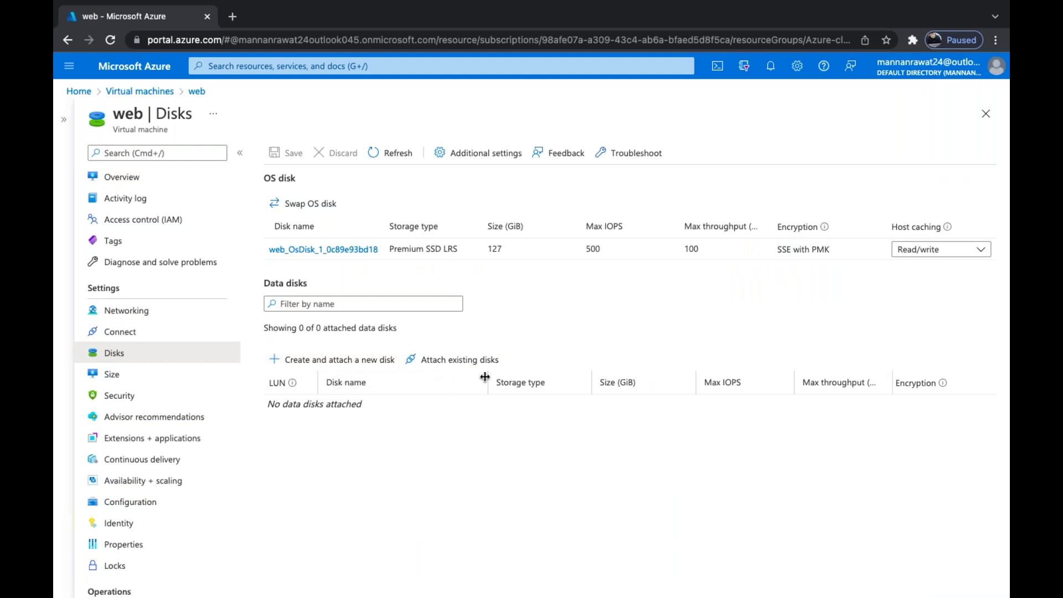
click(353, 360)
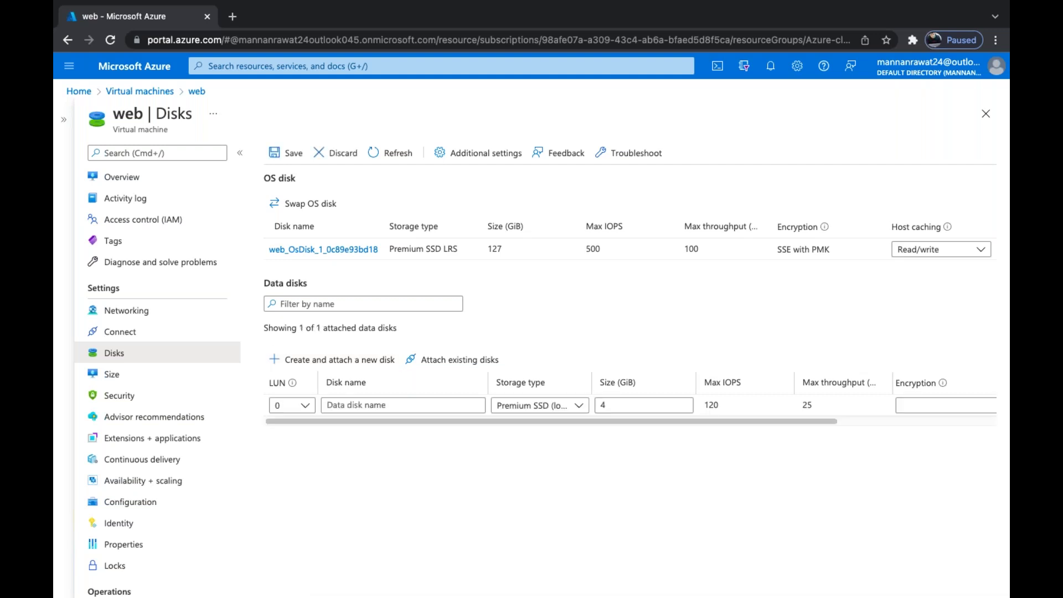
click(357, 403)
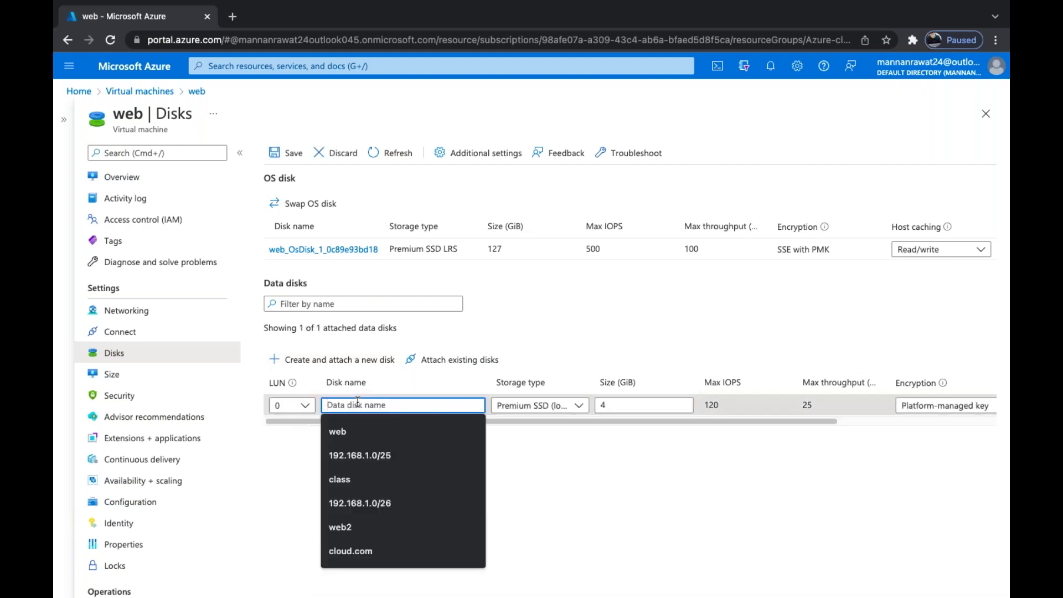
text(tes)
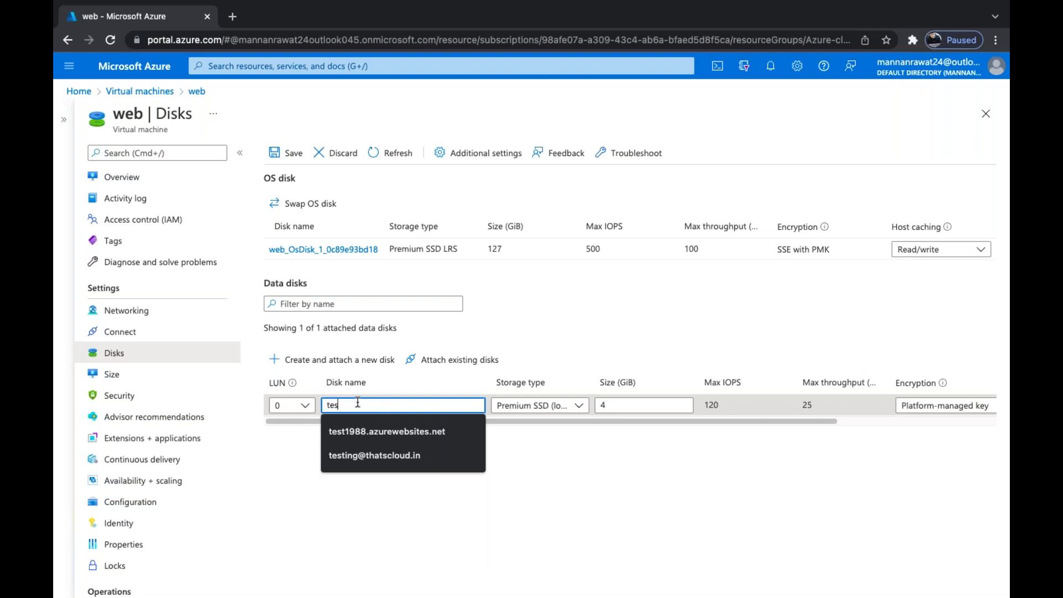
text(t-disk)
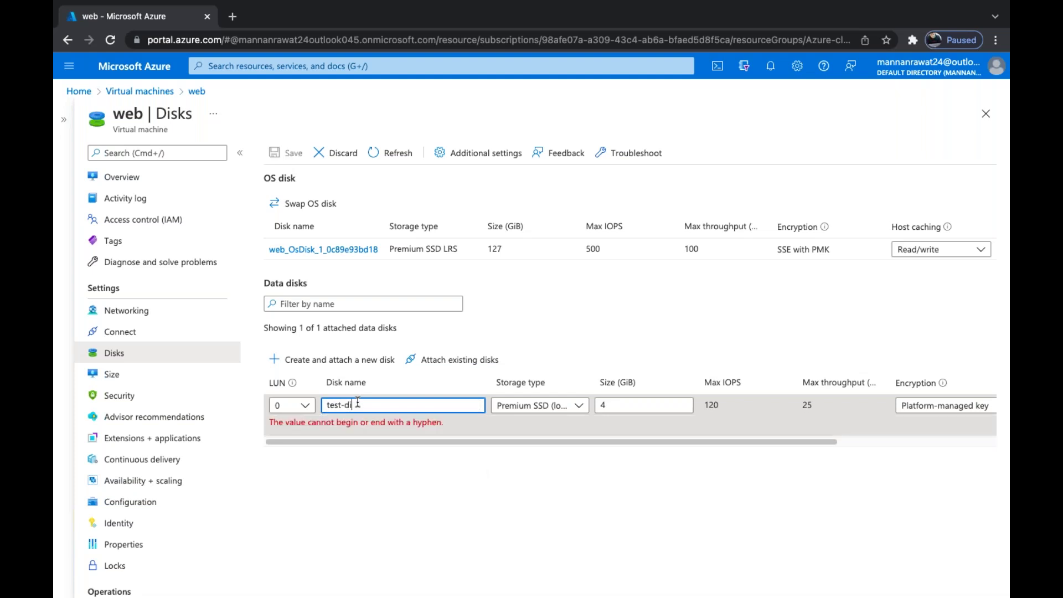
click(578, 406)
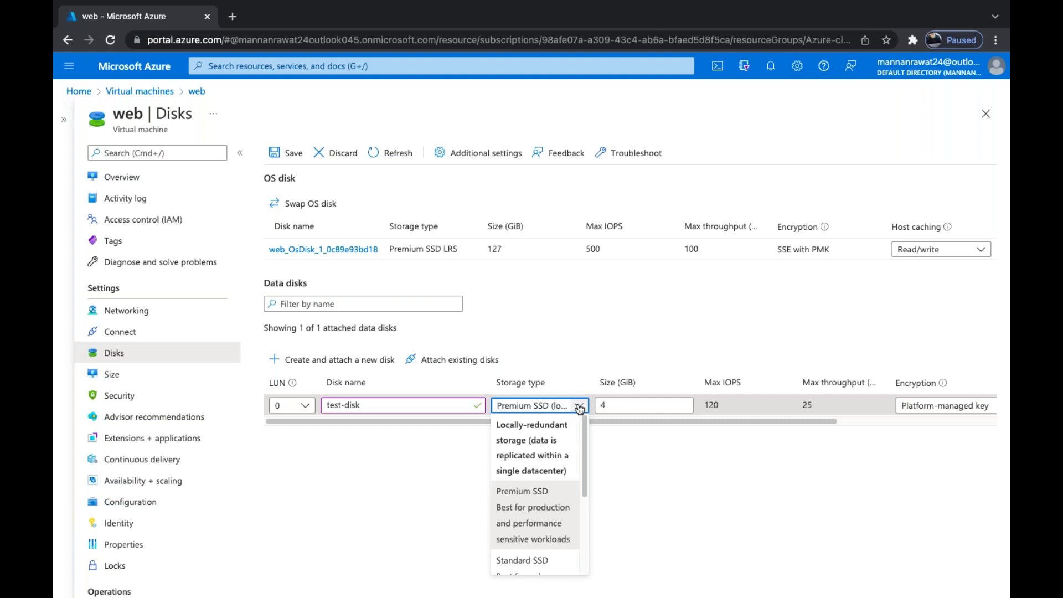
scroll(565, 527, down, 3)
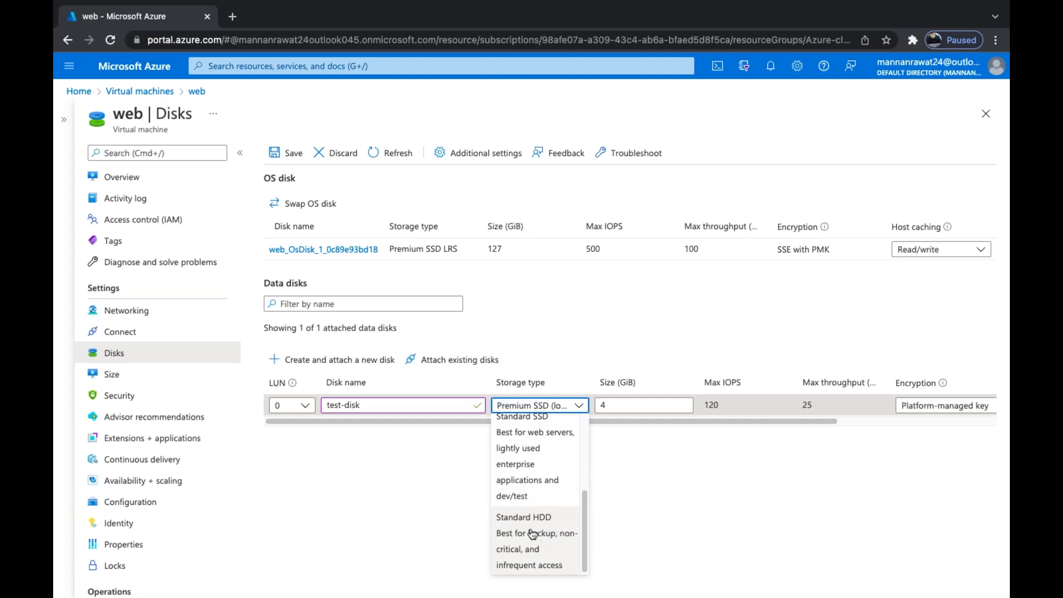
scroll(533, 532, up, 3)
scroll(531, 533, down, 1)
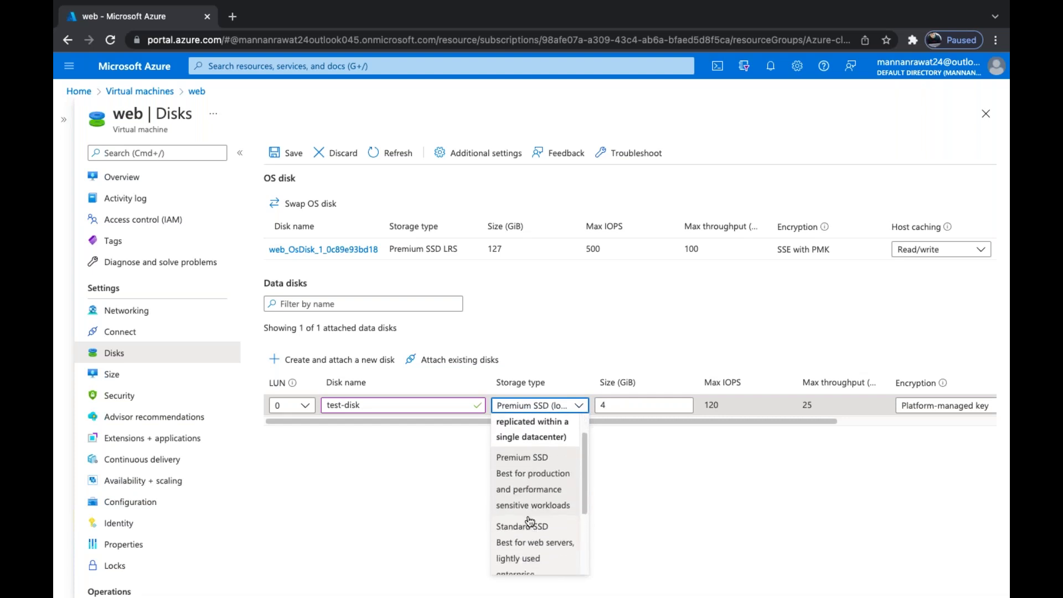
click(530, 484)
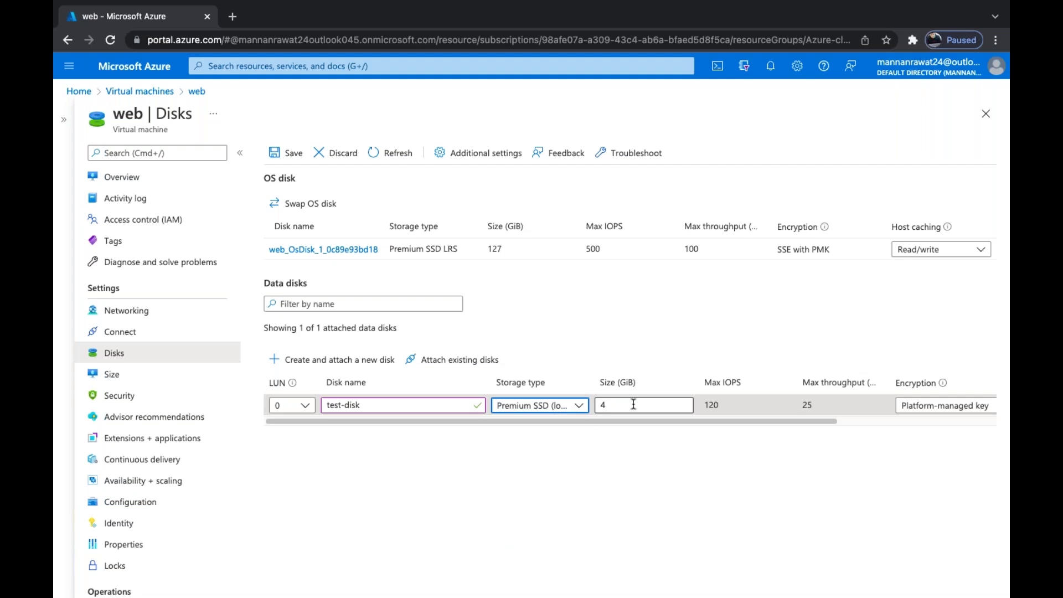
Try Standard SSD and Standard HDD storage types, settling on Standard SSD
click(578, 405)
scroll(528, 532, down, 2)
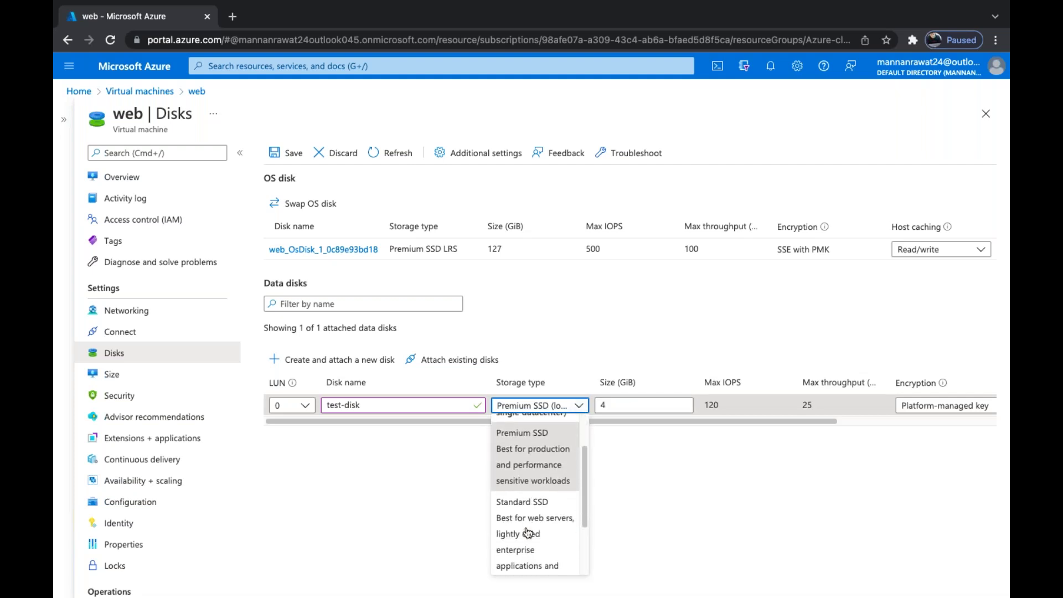
click(529, 533)
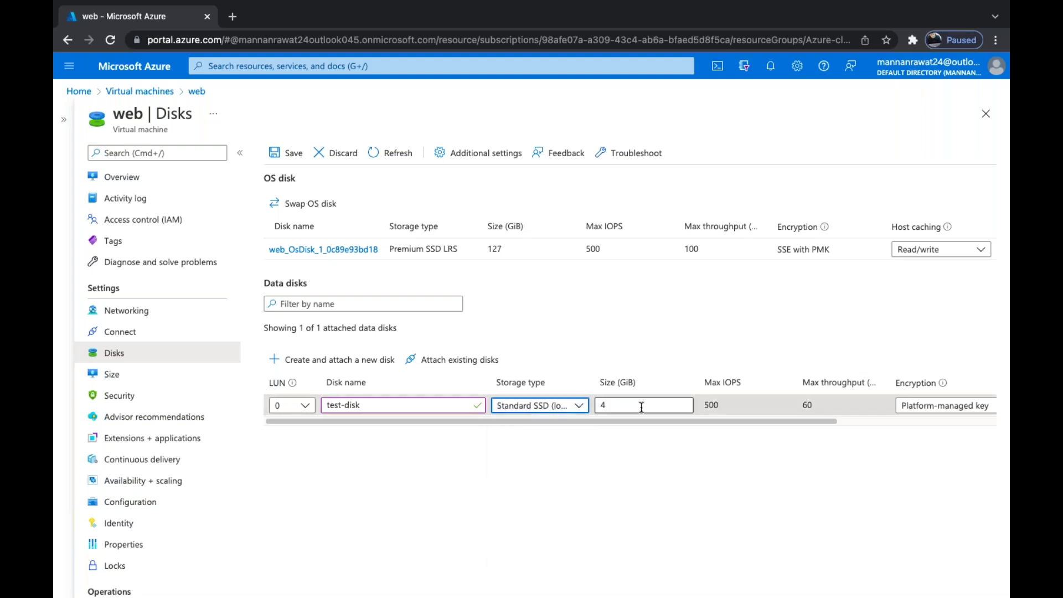
click(579, 405)
scroll(540, 518, down, 3)
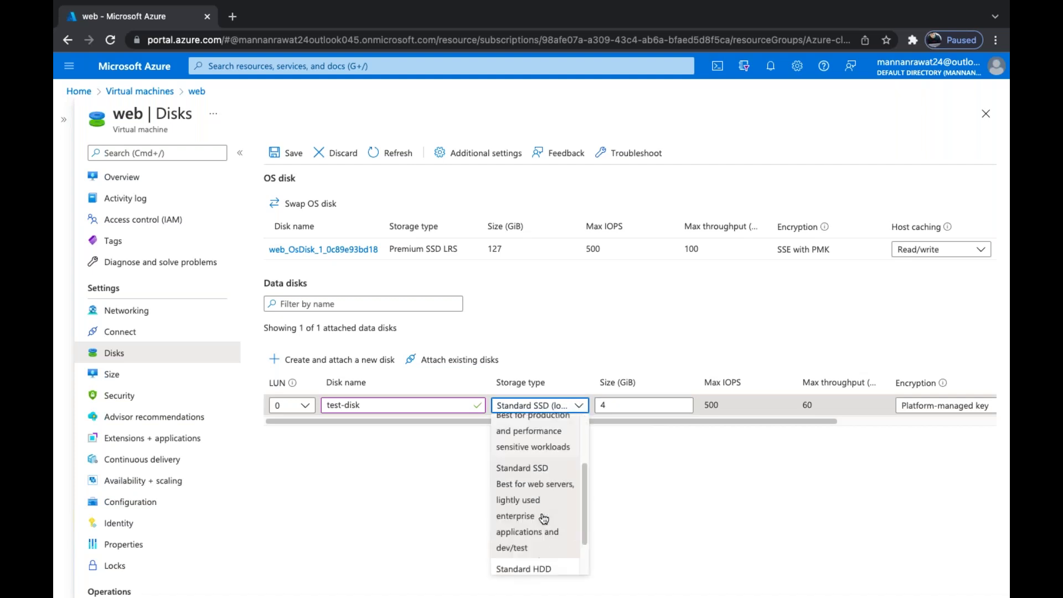
click(532, 538)
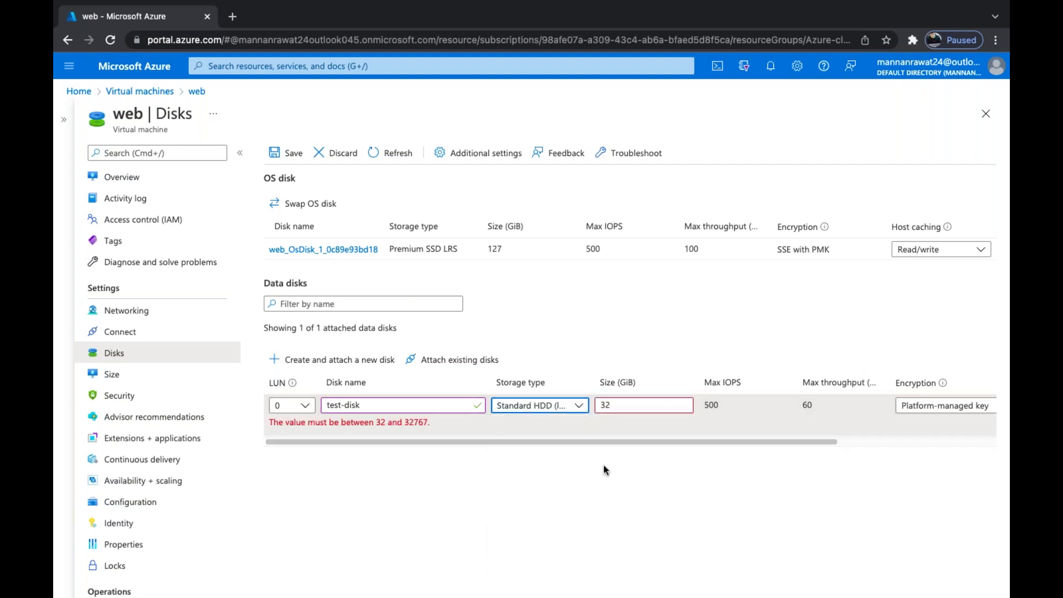
click(633, 406)
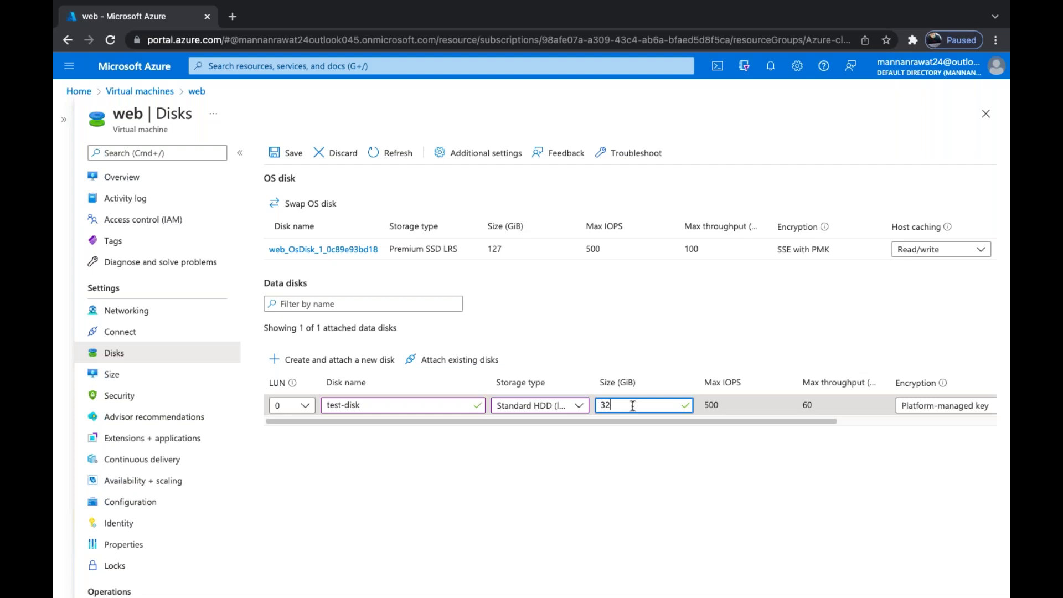
click(578, 405)
scroll(531, 524, up, 2)
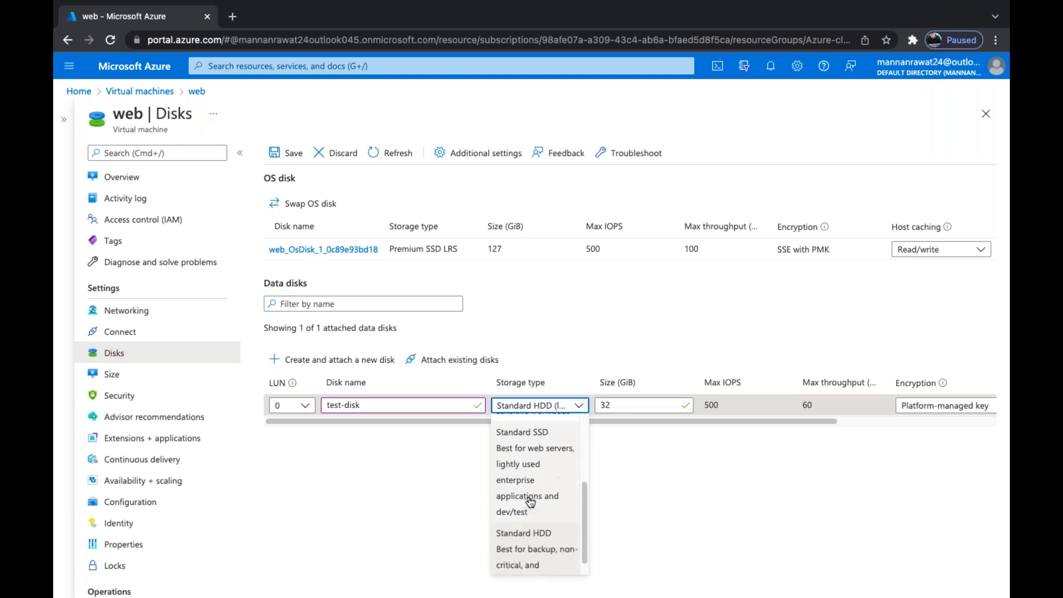
click(527, 489)
Set the test-disk size to 10 GiB and save it to the VM
click(621, 406)
key(BackSpace)
text(10)
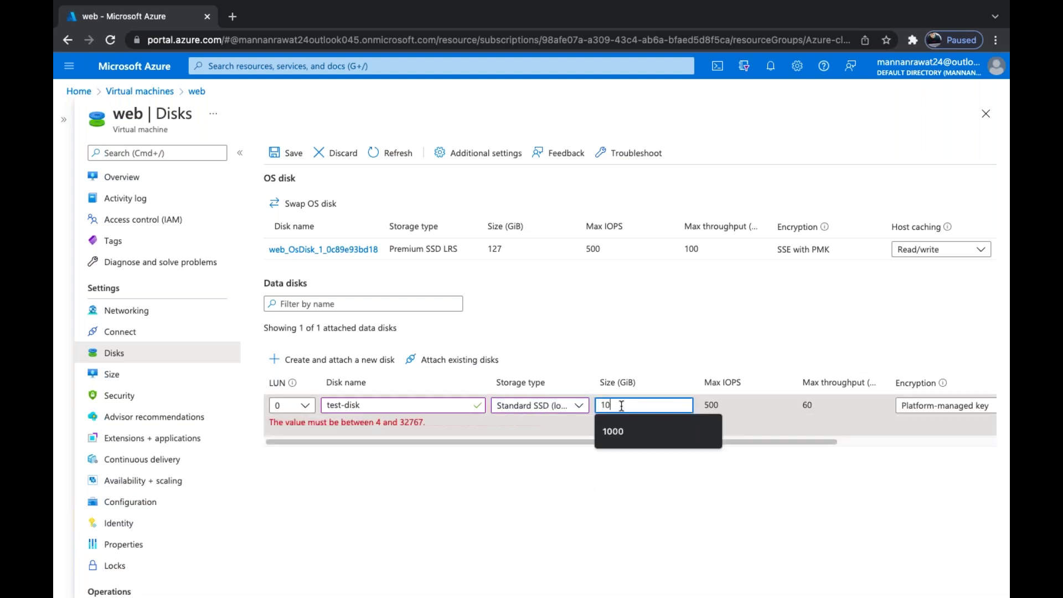
click(706, 492)
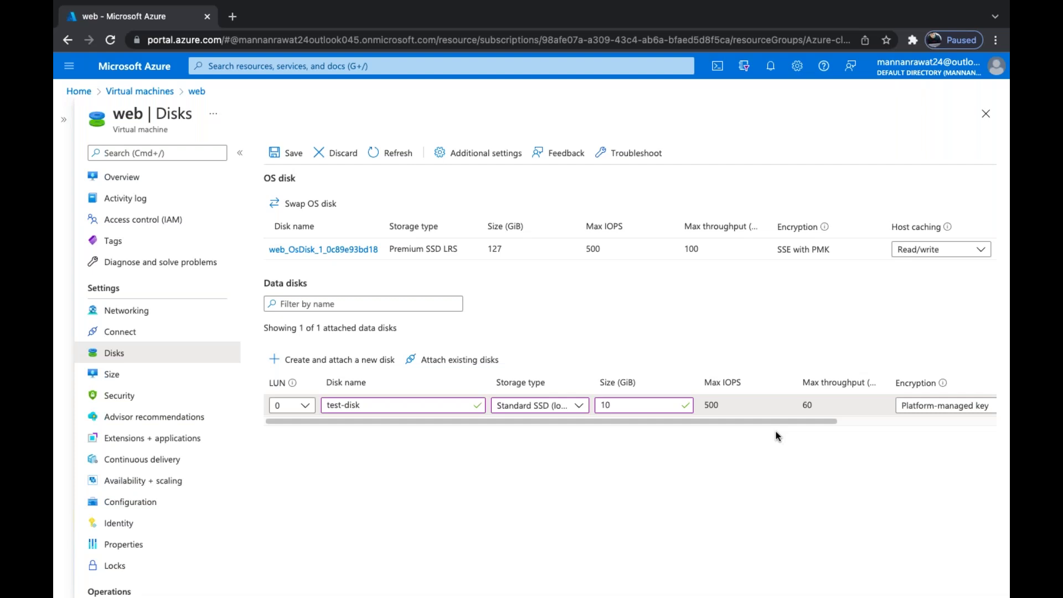
drag(754, 422, 755, 422)
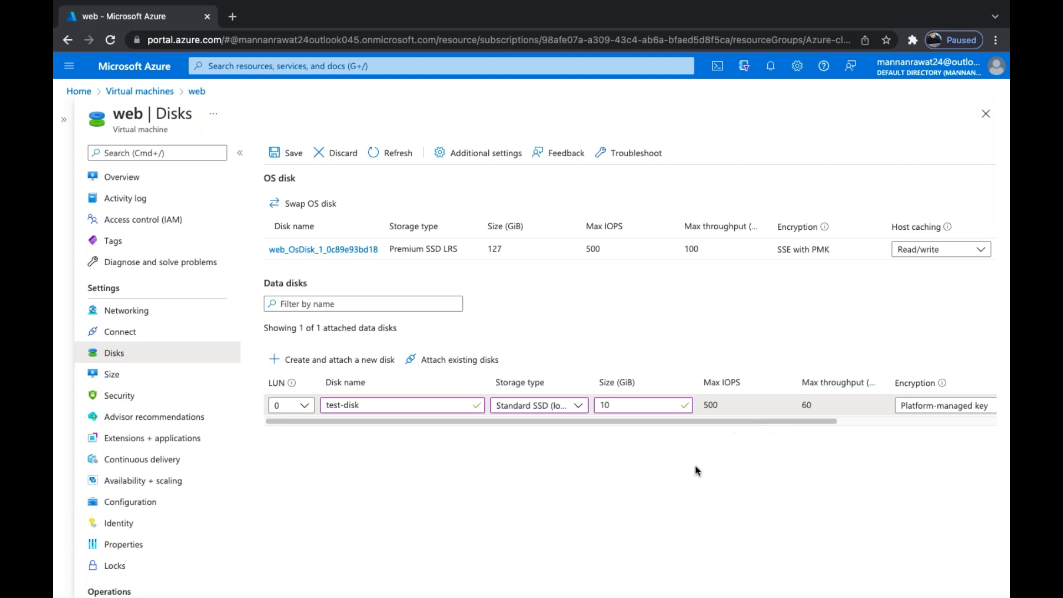
click(288, 148)
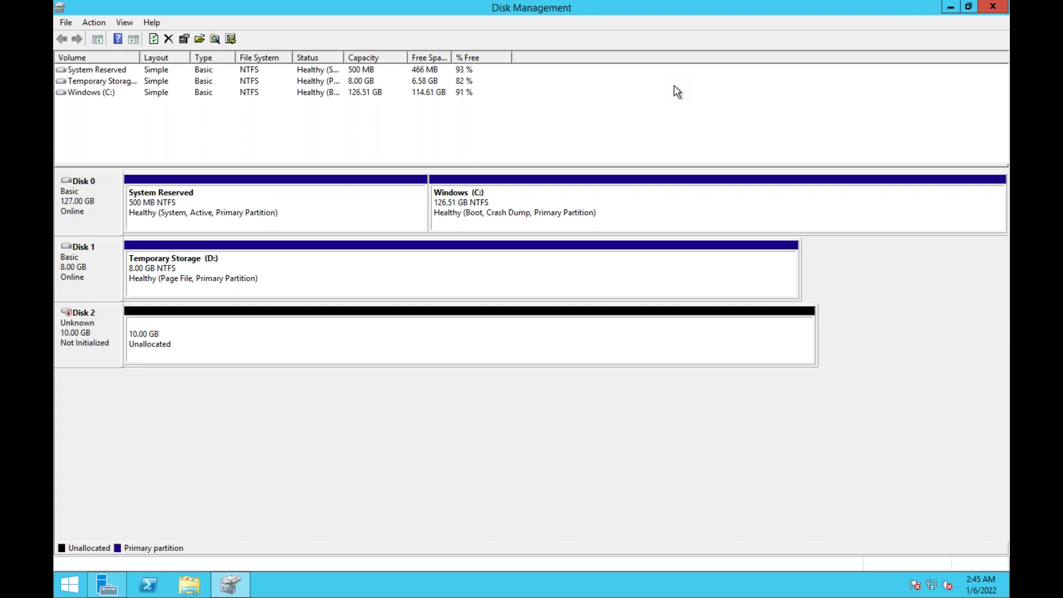
Initialize the new 10 GB Disk 2
right_click(72, 330)
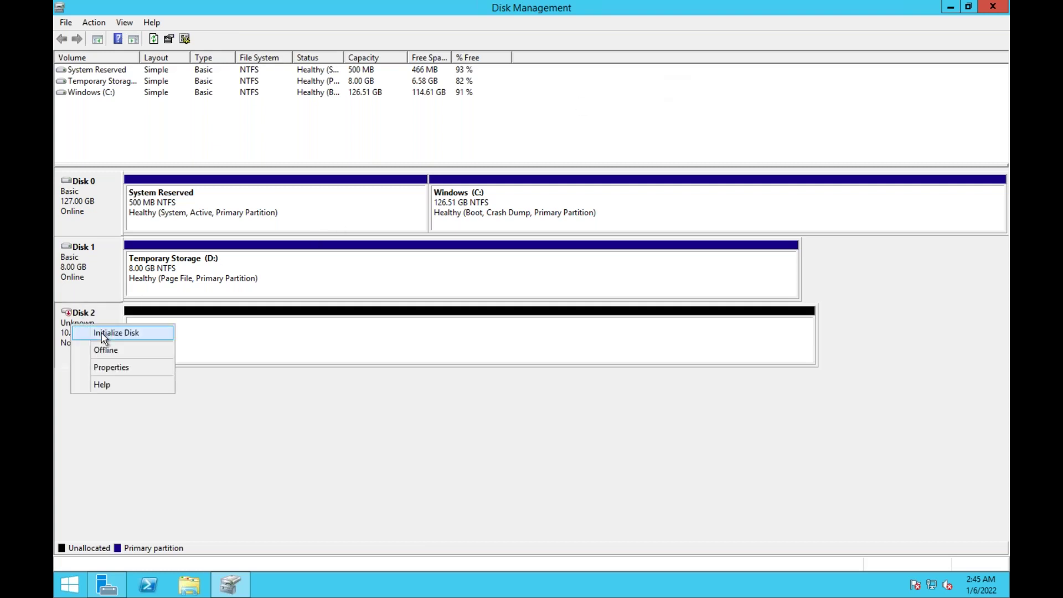
click(105, 333)
click(574, 373)
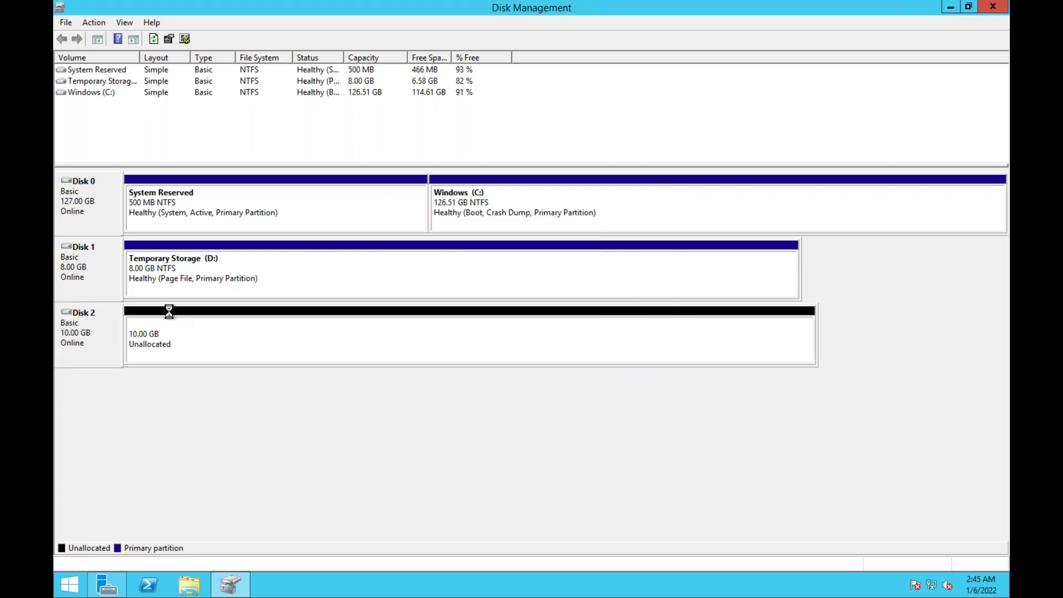
Create a full-size simple volume on Disk 2's unallocated space as drive E: with NTFS quick format
right_click(156, 319)
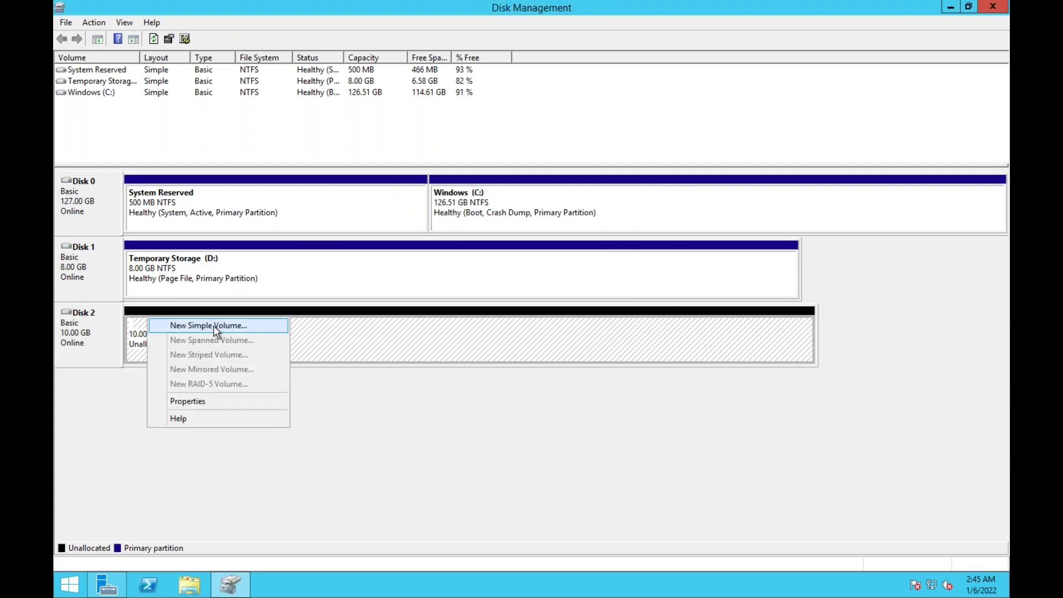
click(207, 327)
click(314, 311)
click(315, 311)
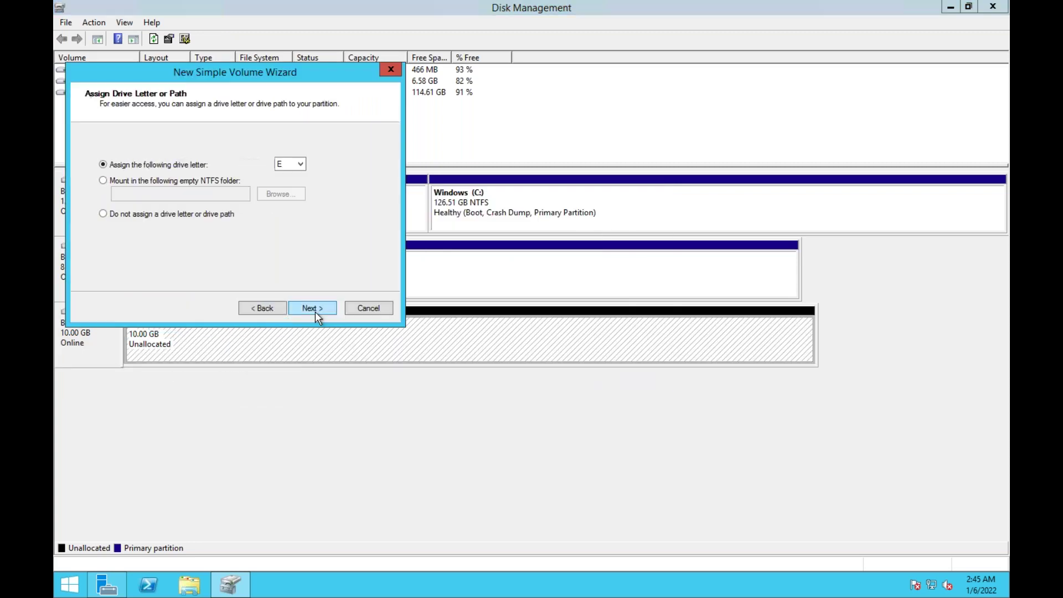
click(314, 312)
click(315, 312)
click(314, 311)
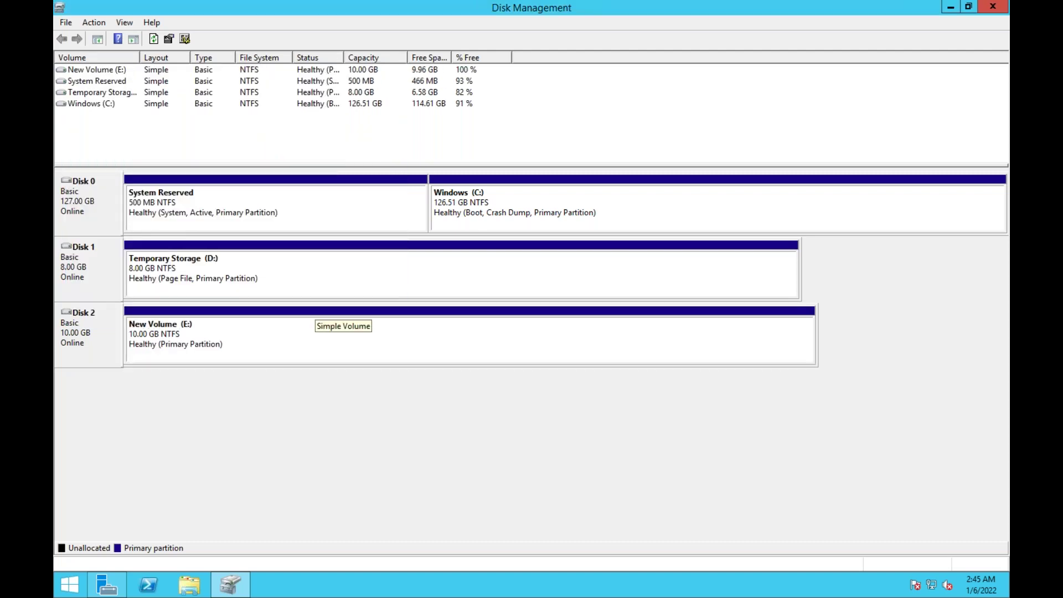
Open drive E: and create a folder named test
click(190, 584)
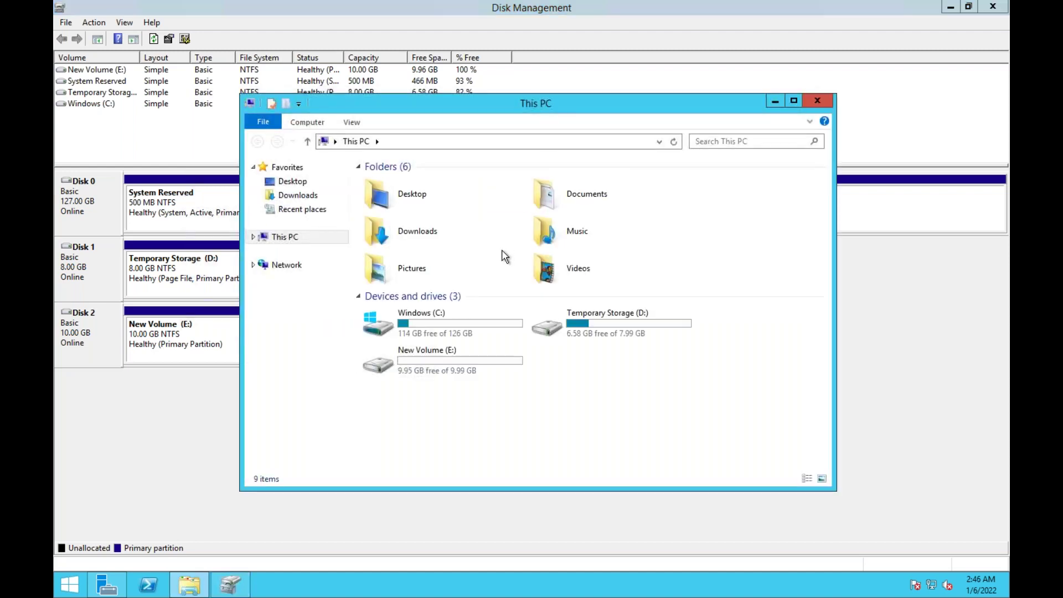
click(477, 367)
double_click(477, 366)
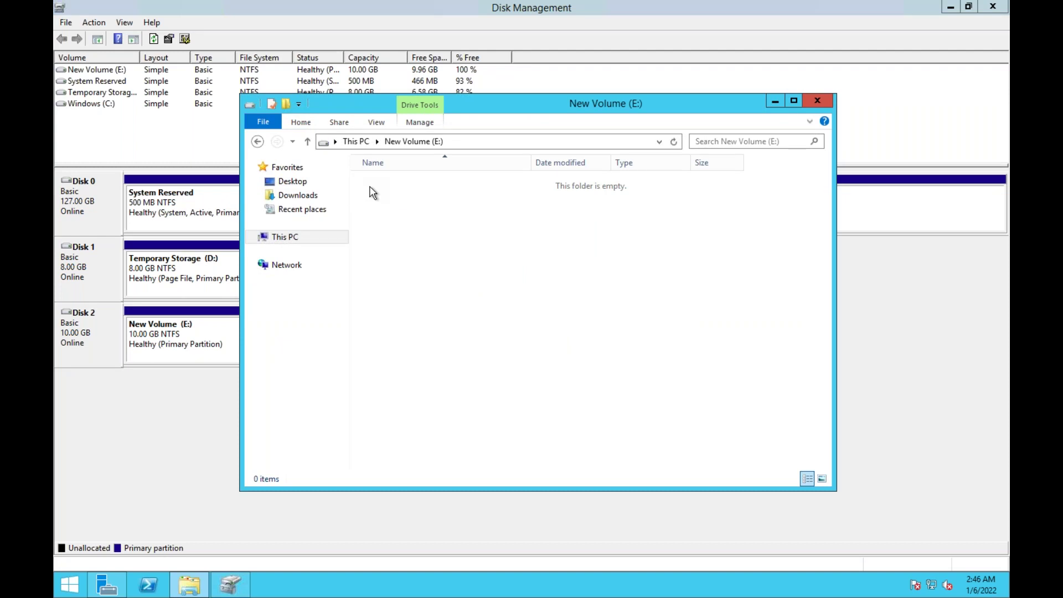
click(285, 103)
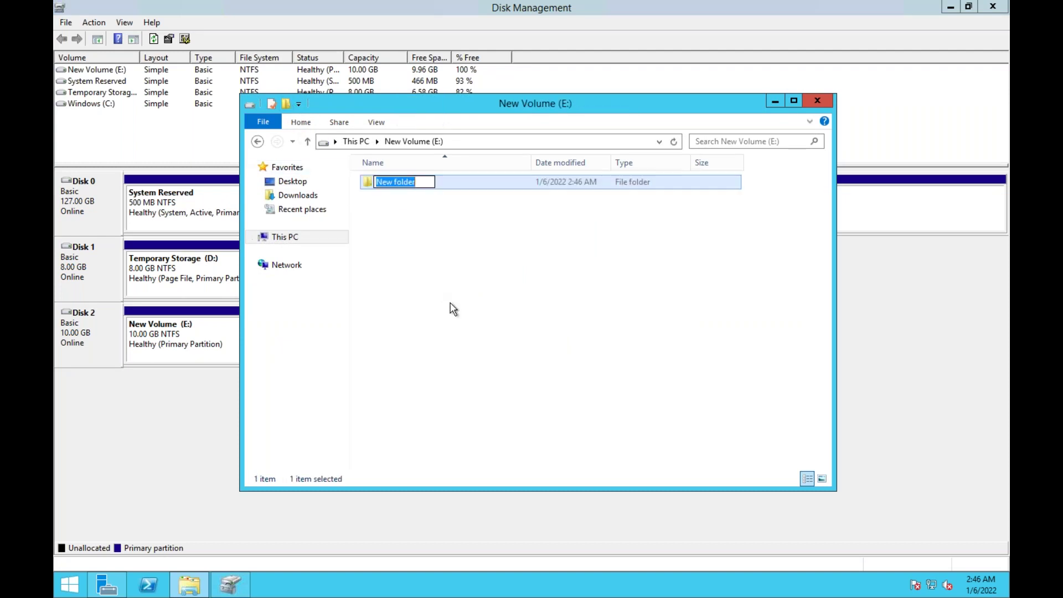
text(test)
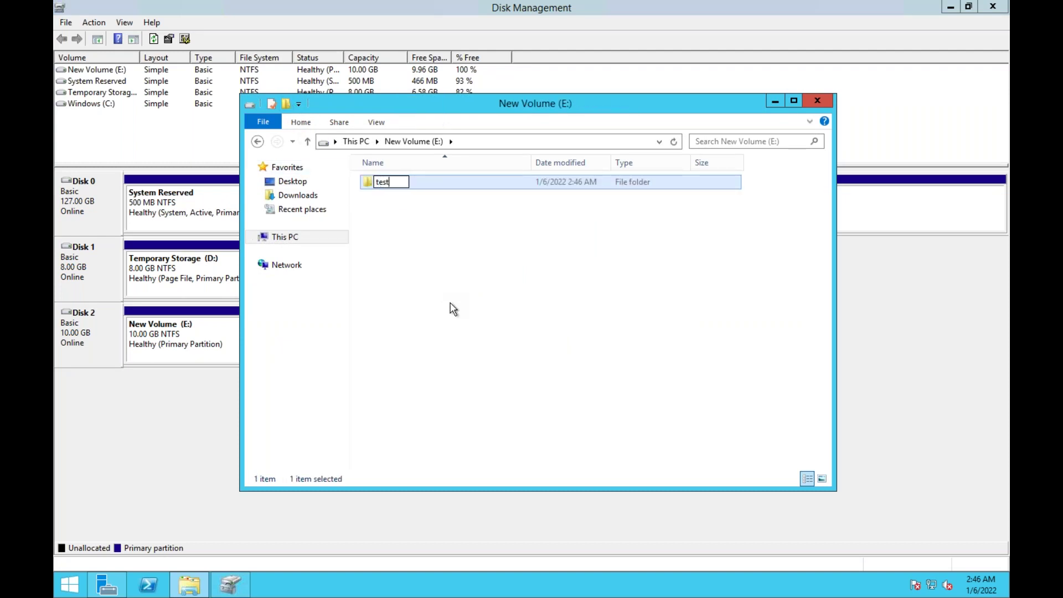
key(Return)
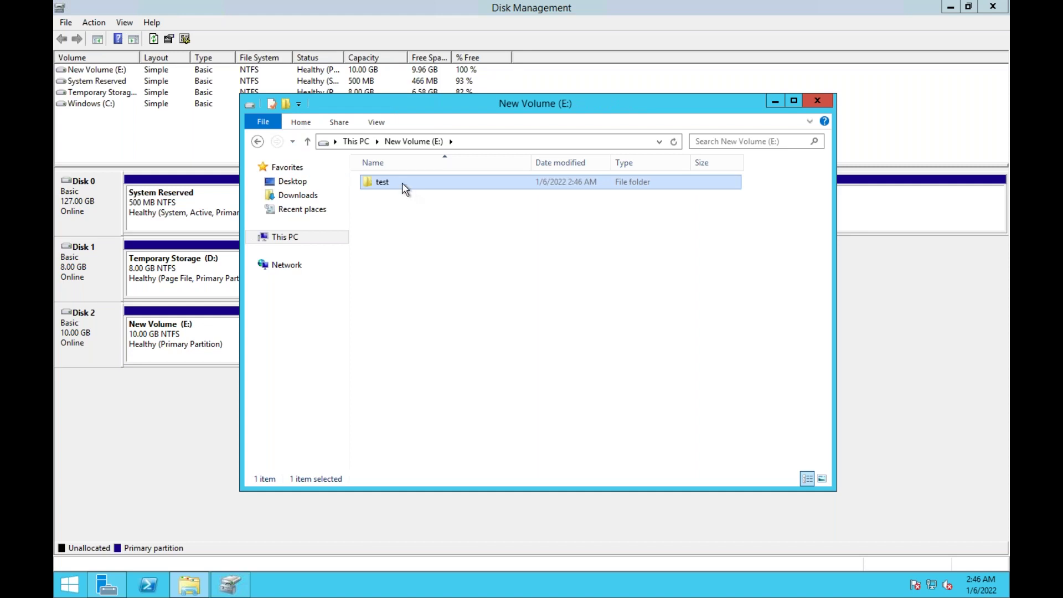
Add a new text document inside the test folder, keeping its default name
key(Delete)
right_click(424, 270)
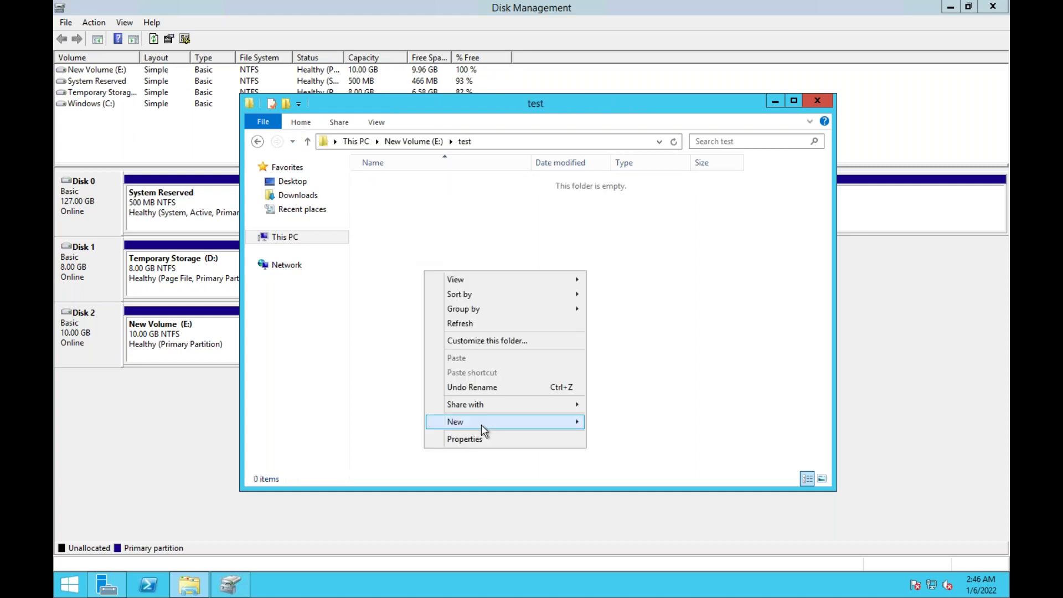
mouse_move(498, 422)
click(631, 497)
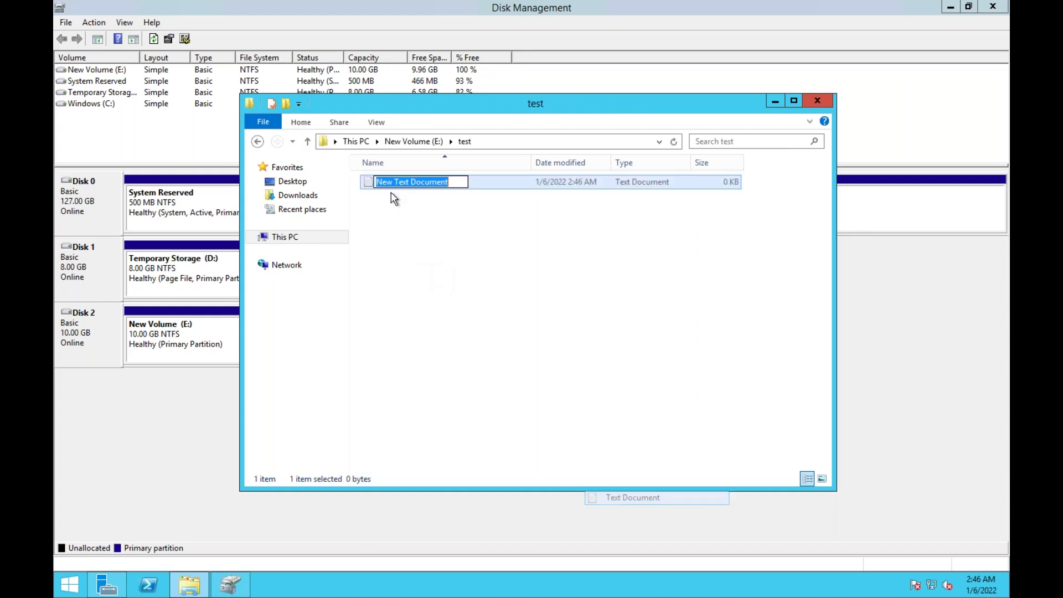
key(Return)
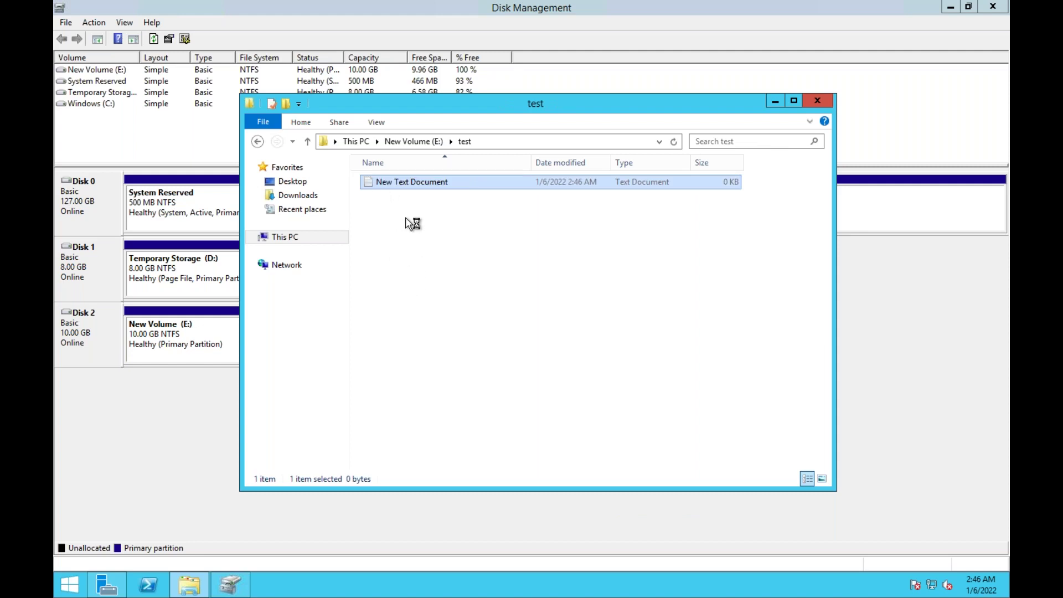
Type 'is is test storage' into the document, save it, and discard a stray Notepad window
click(428, 254)
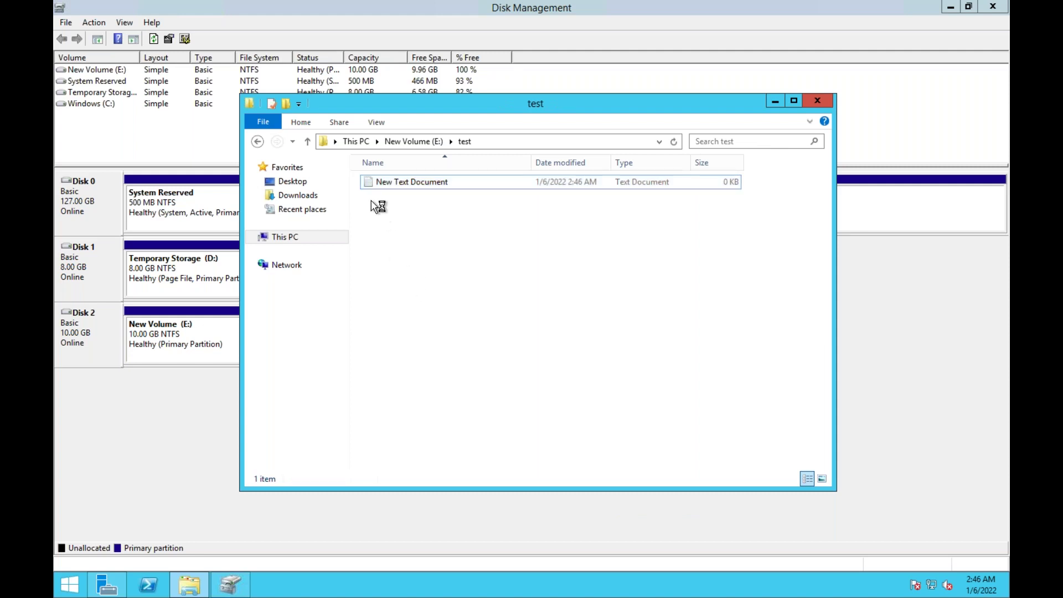
double_click(372, 183)
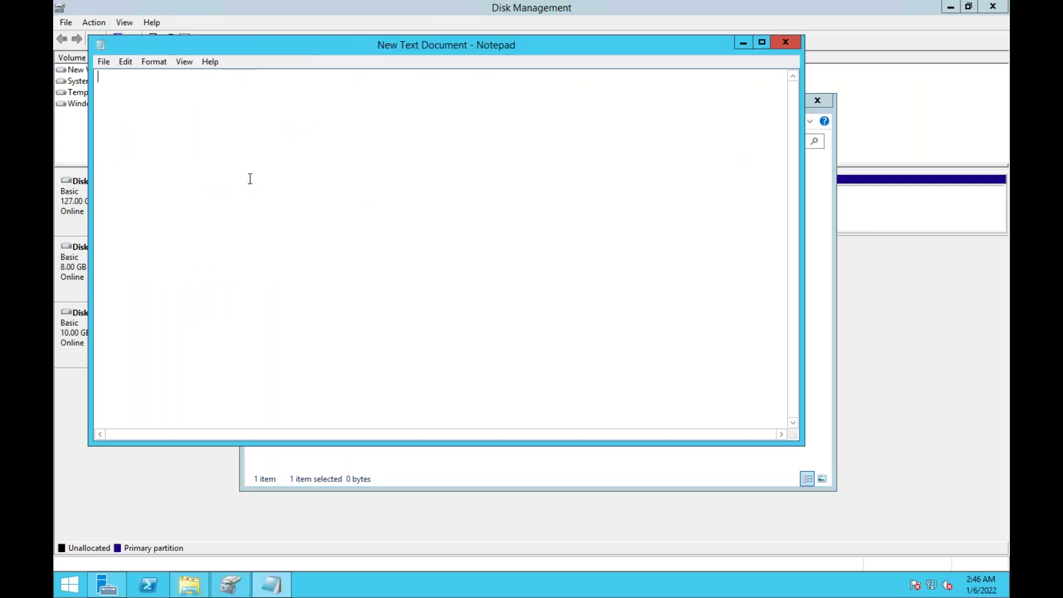
text(is is test storage)
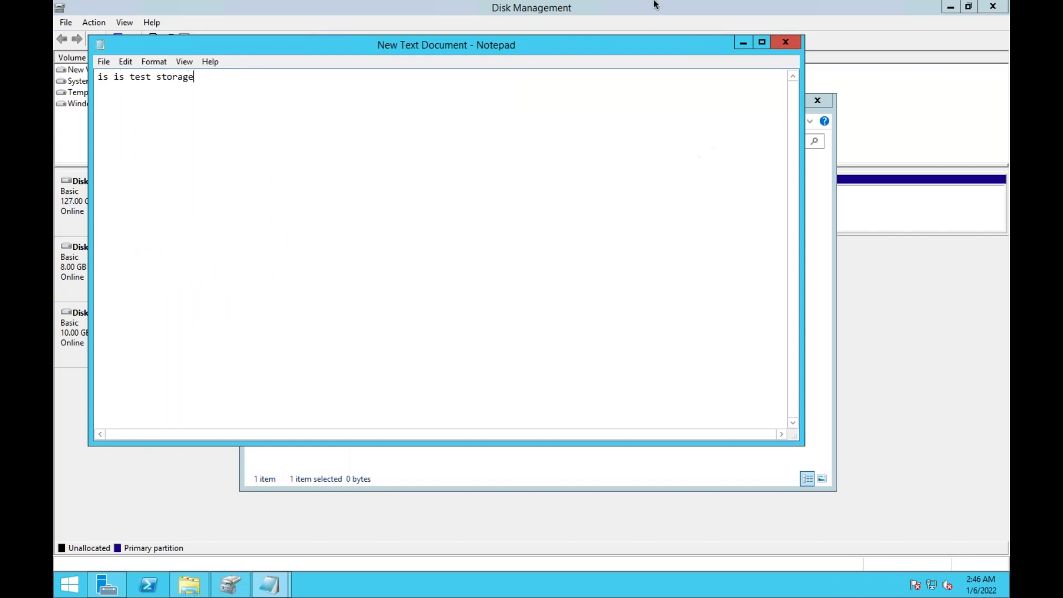
drag(613, 51, 605, 148)
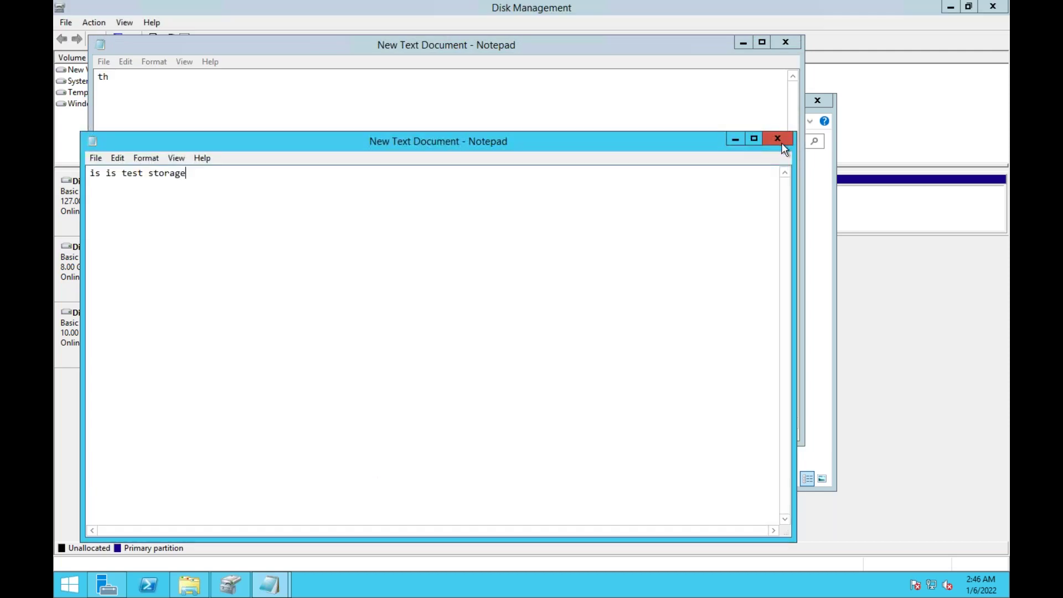
click(779, 139)
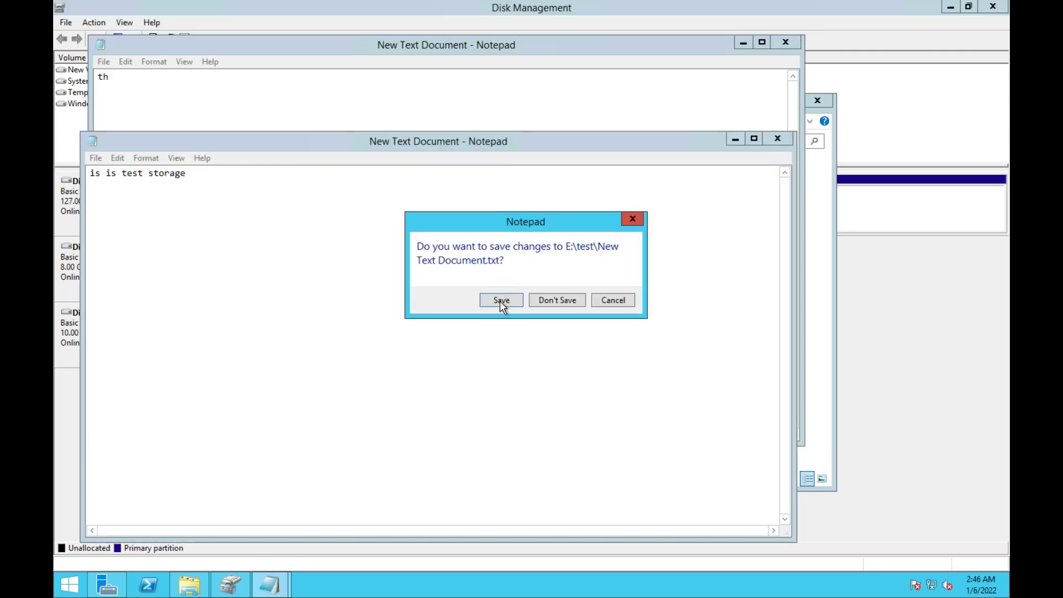
click(501, 302)
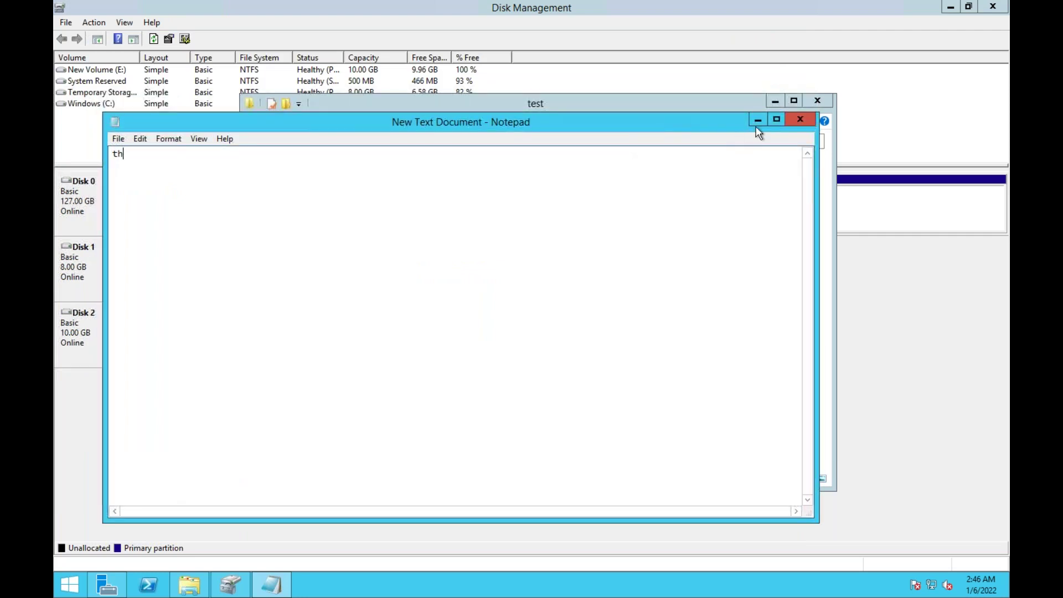
click(800, 121)
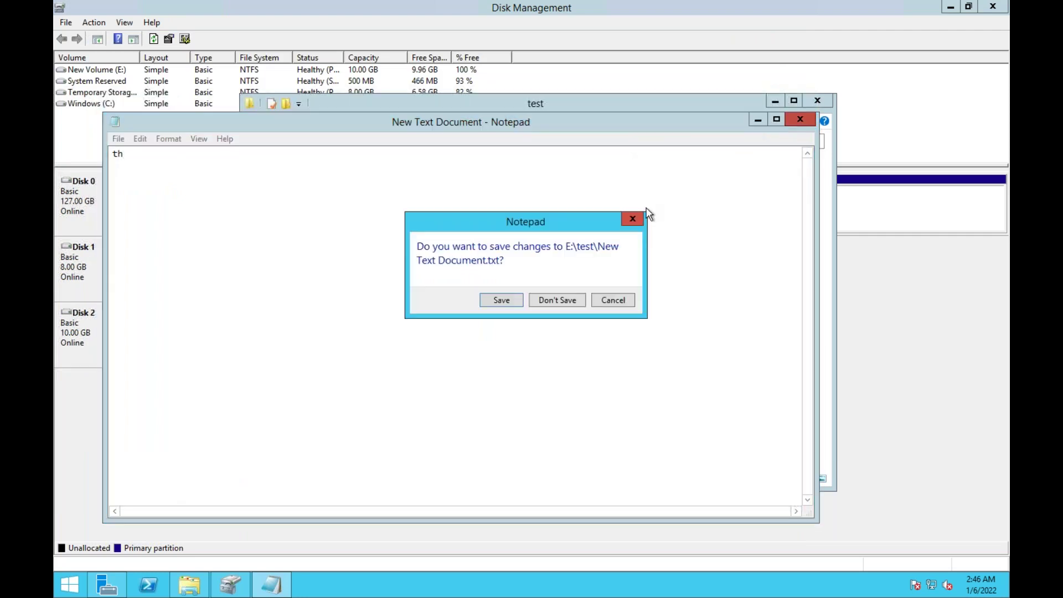
click(560, 296)
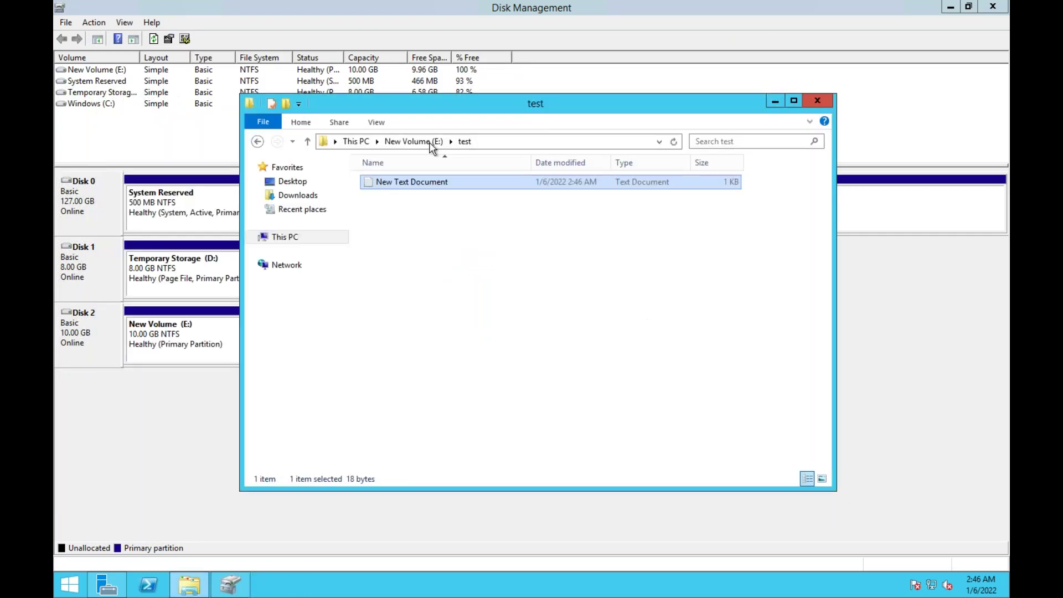
Correct the document text to 'this is test storage', save it, and close the folder
double_click(404, 183)
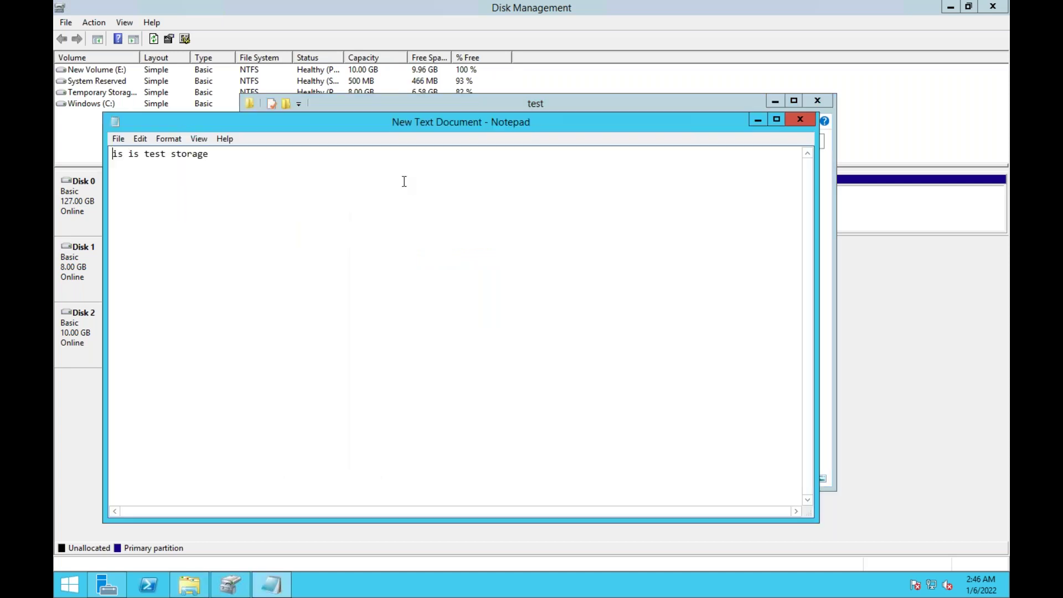
text(th)
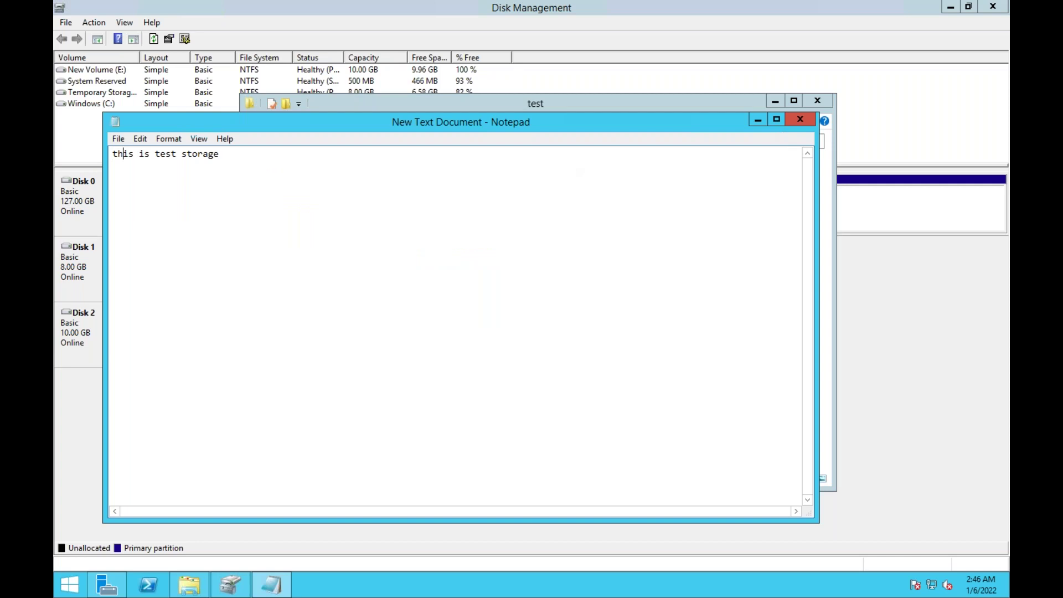
click(798, 121)
click(501, 302)
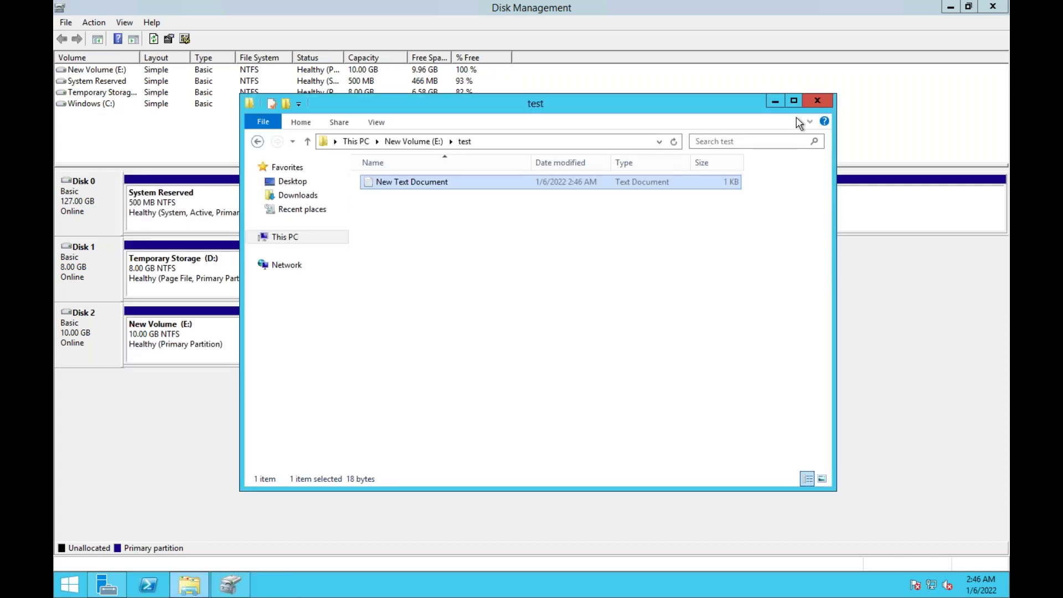
click(818, 101)
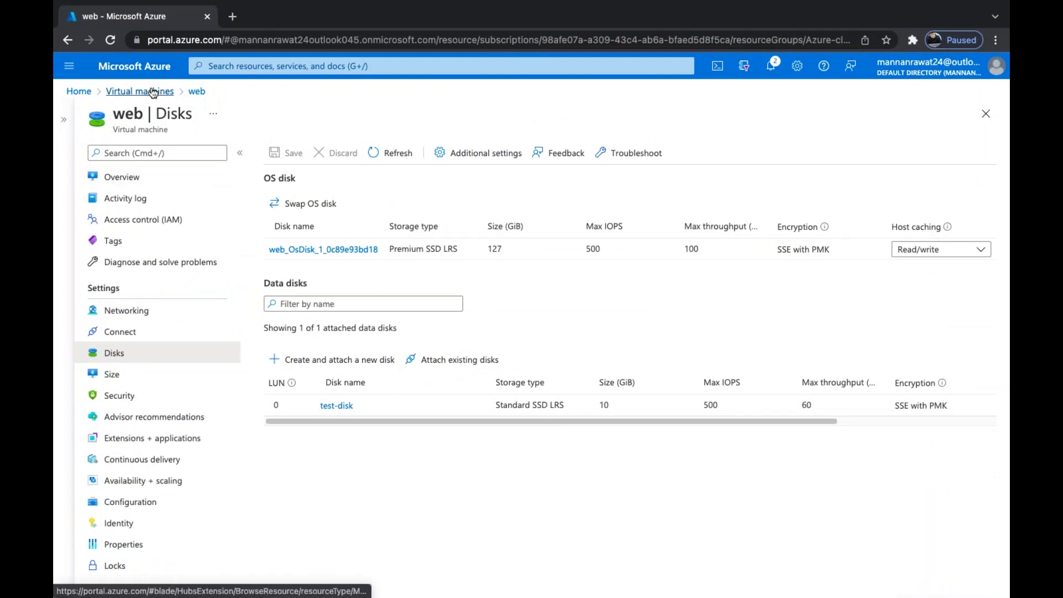
Return to the Azure portal showing the web VM's Disks page
click(269, 66)
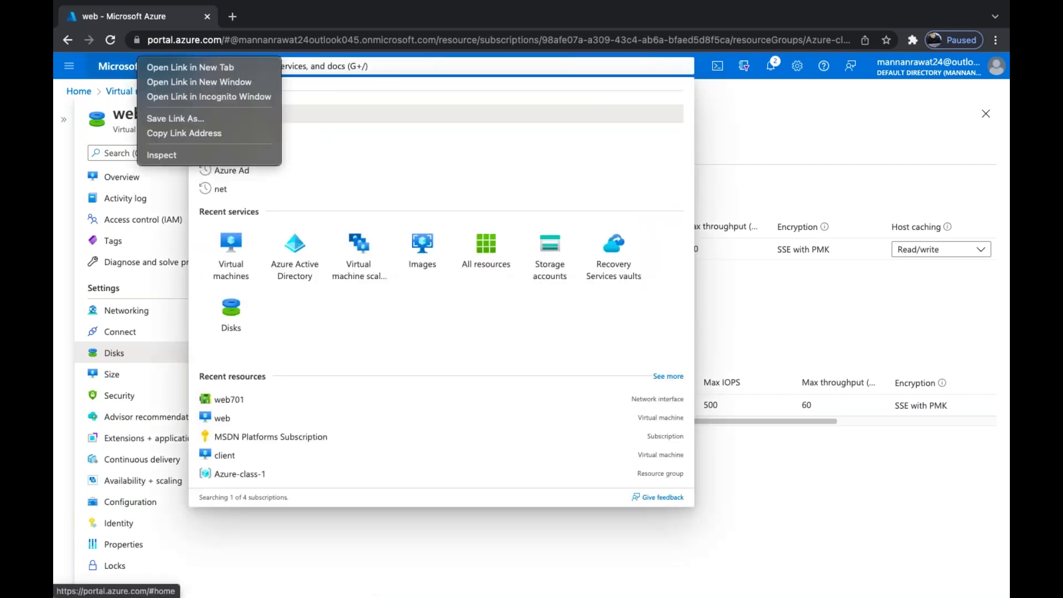
Open the portal home in a new tab, sign in, and search 'disk' to list all Disks
right_click(141, 65)
click(169, 66)
click(267, 22)
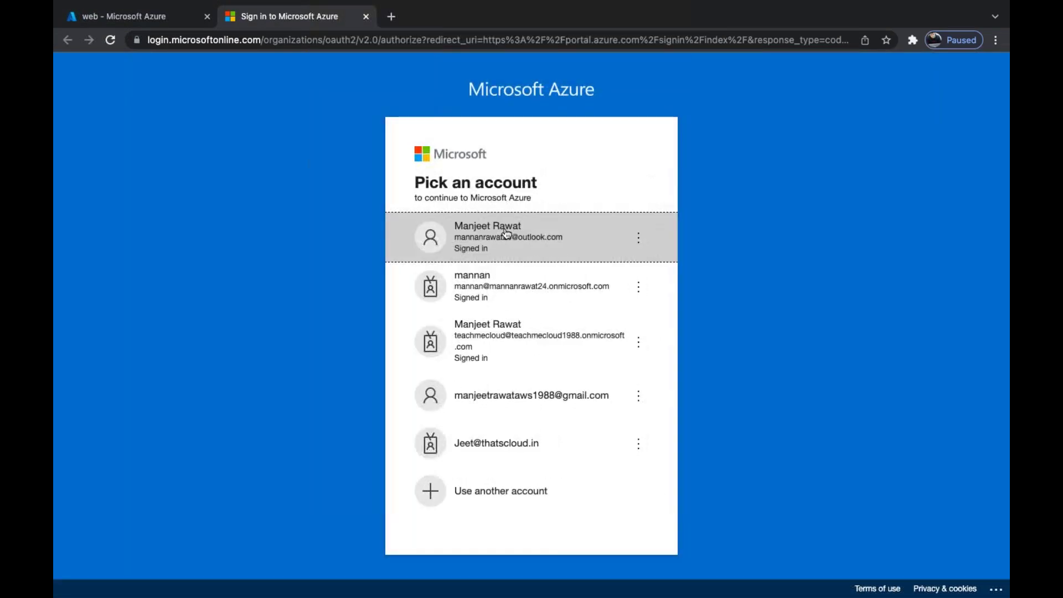
click(506, 233)
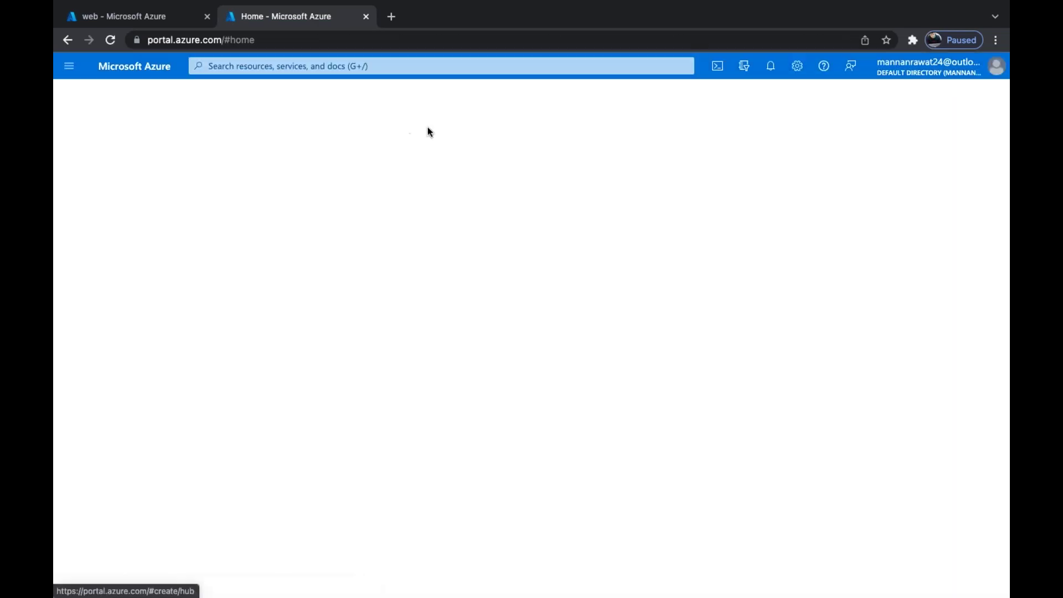
click(427, 66)
text(disk)
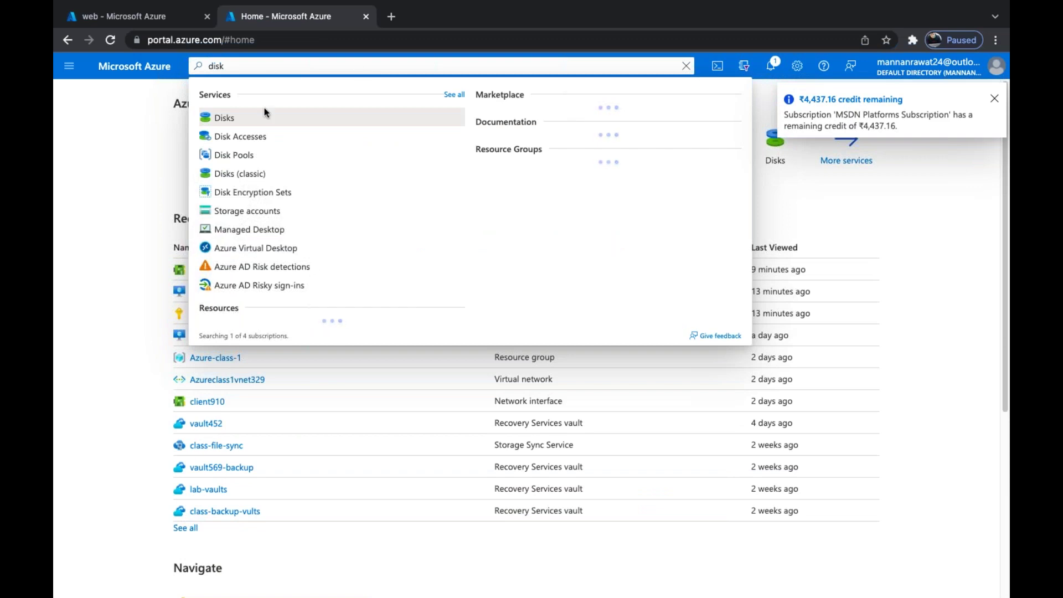
click(225, 118)
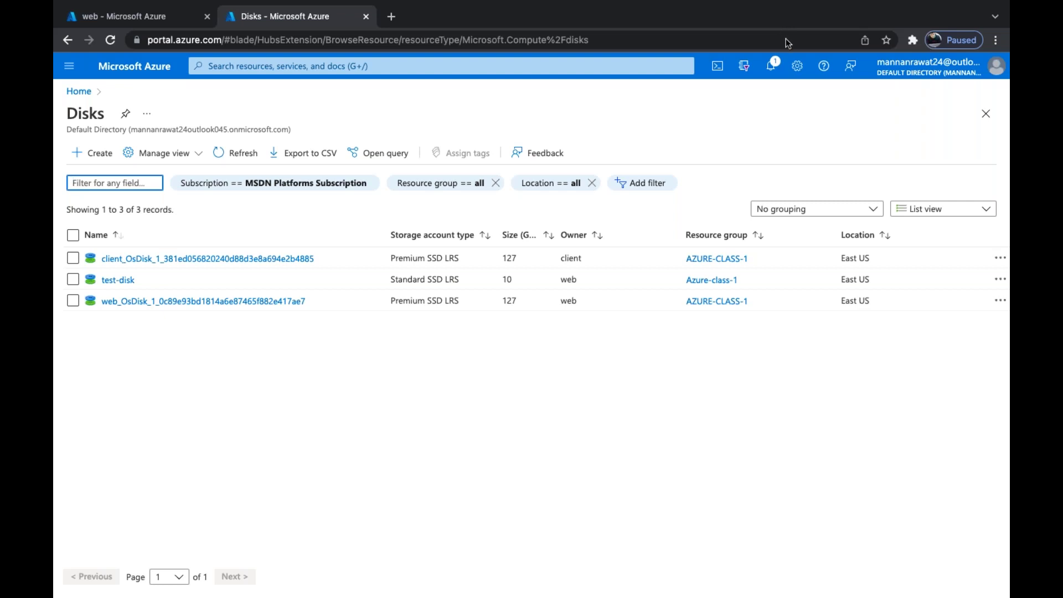
Check the web VM's Disks tab and the remote desktop, then return to the all-disks list
click(138, 18)
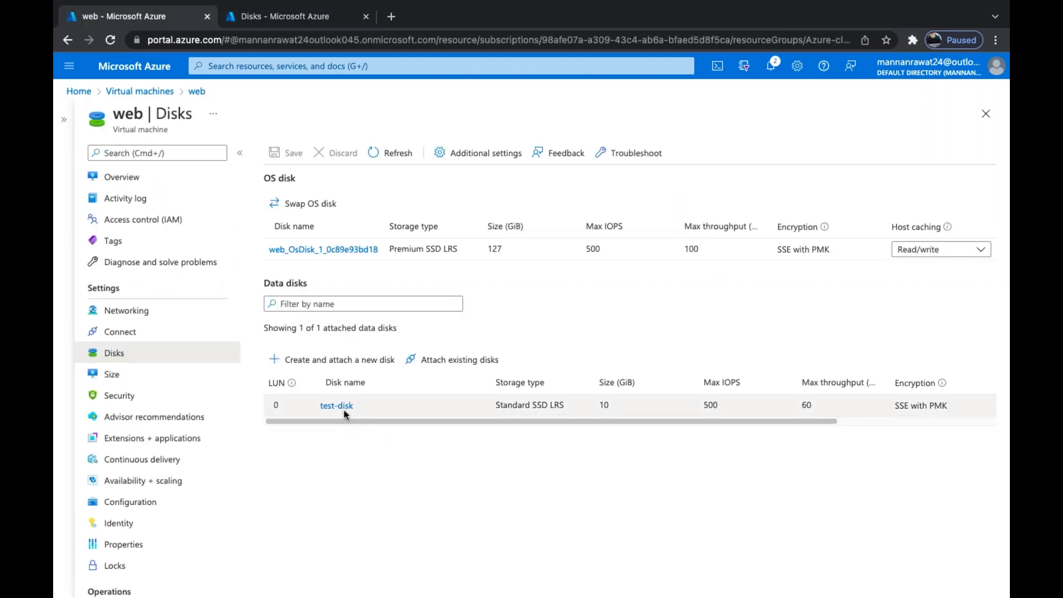
key(ctrl+Left)
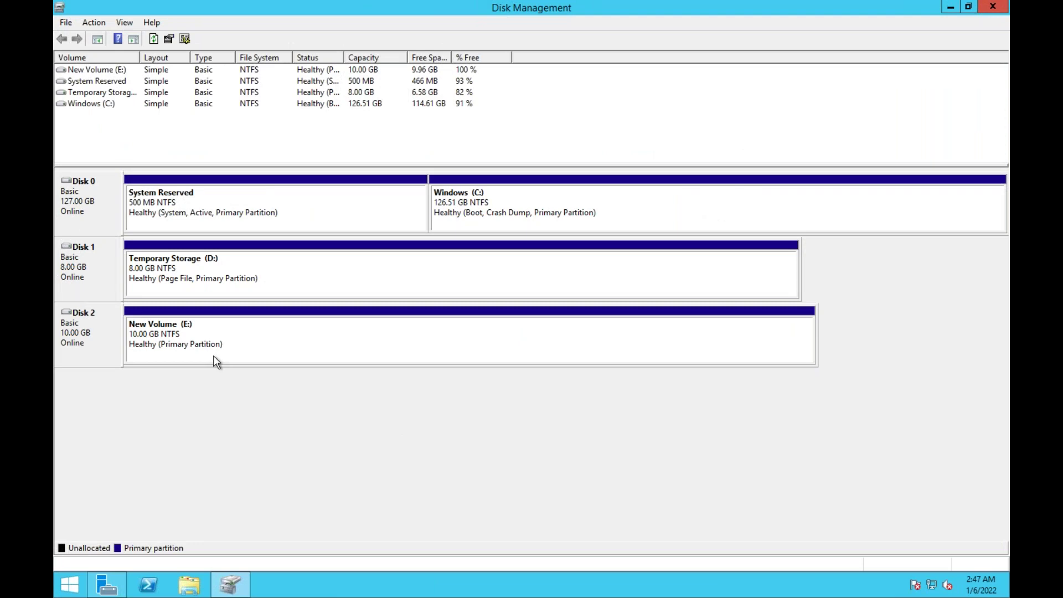
key(ctrl+Right)
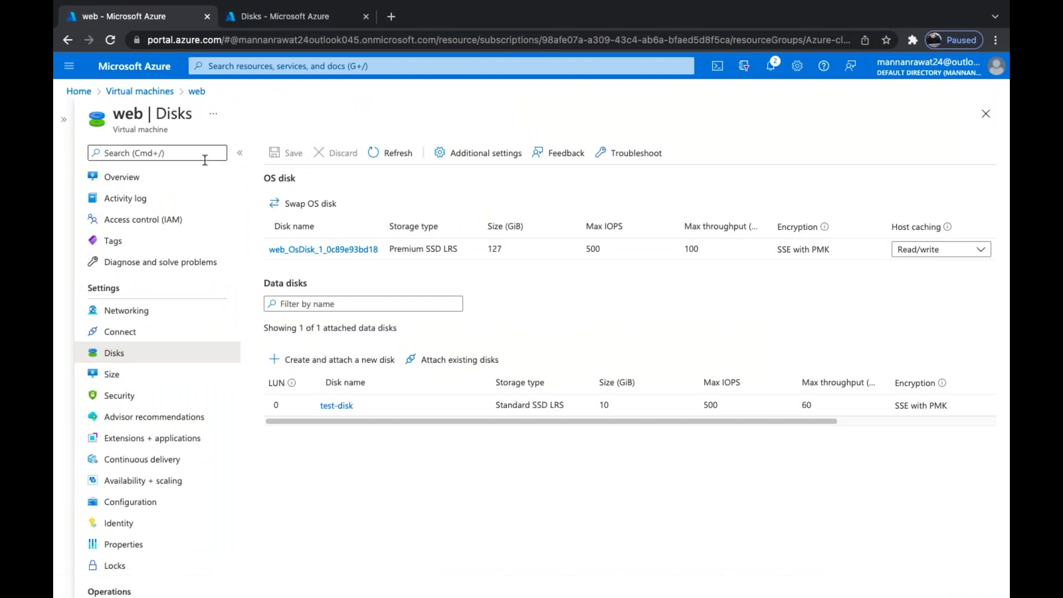
click(284, 26)
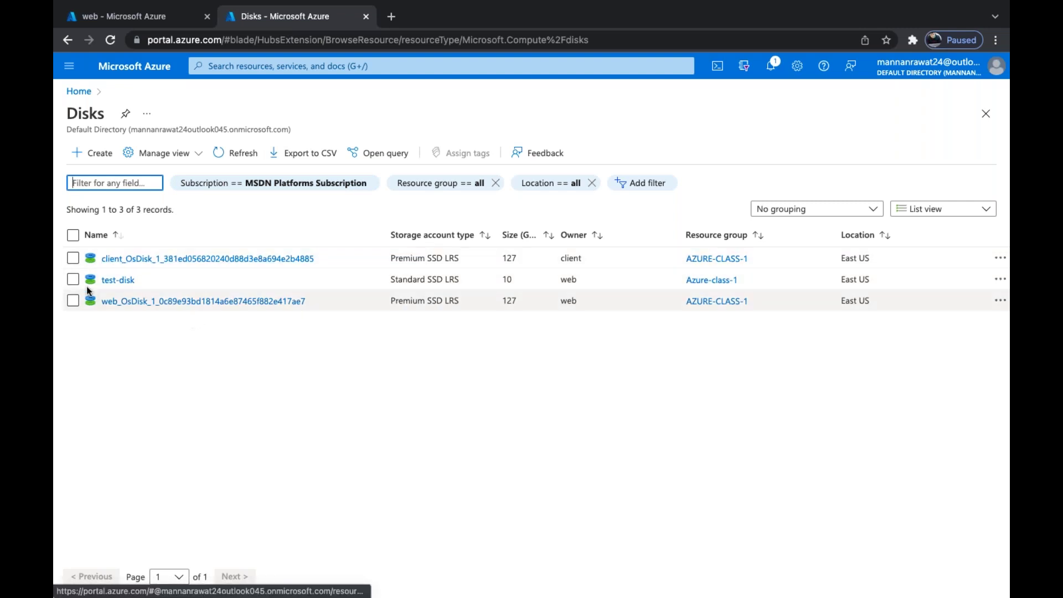
Enter a custom size of 15 GiB on test-disk's Size + performance page, then go to the web VM tab
click(118, 280)
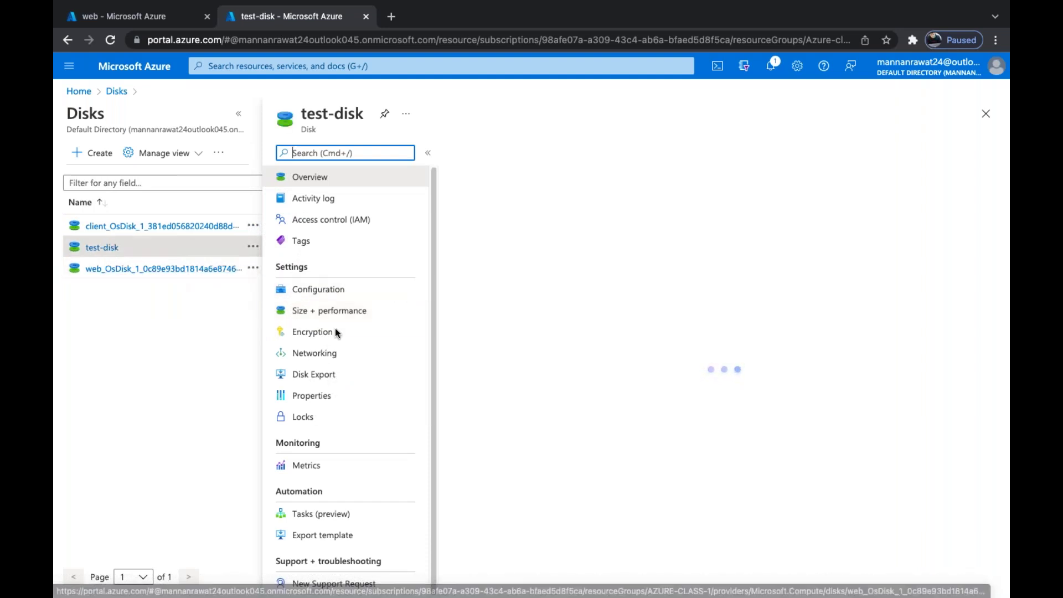
click(309, 313)
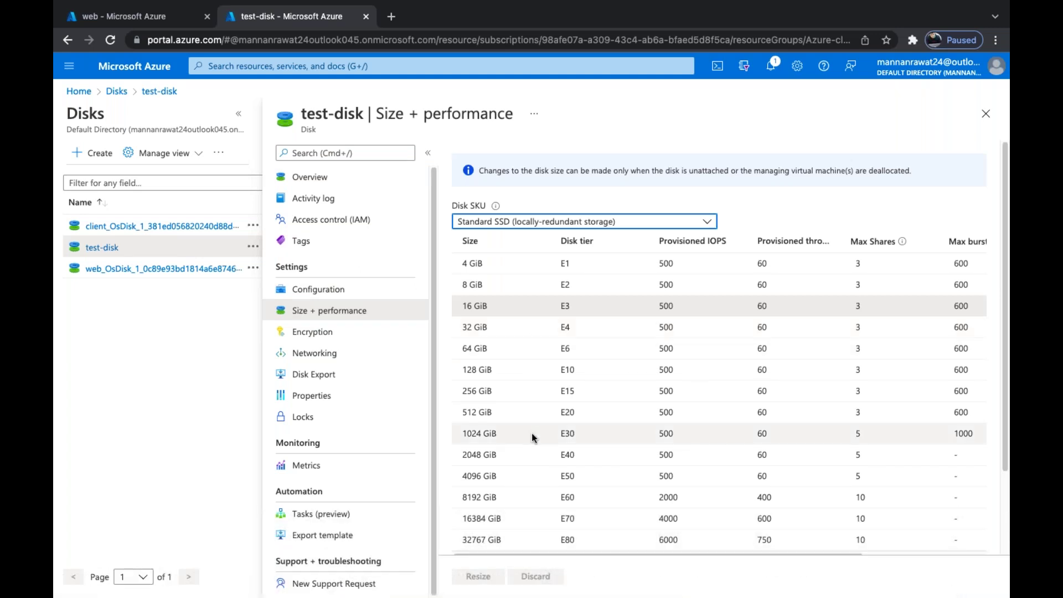
scroll(532, 435, down, 2)
click(489, 496)
key(BackSpace)
text(5)
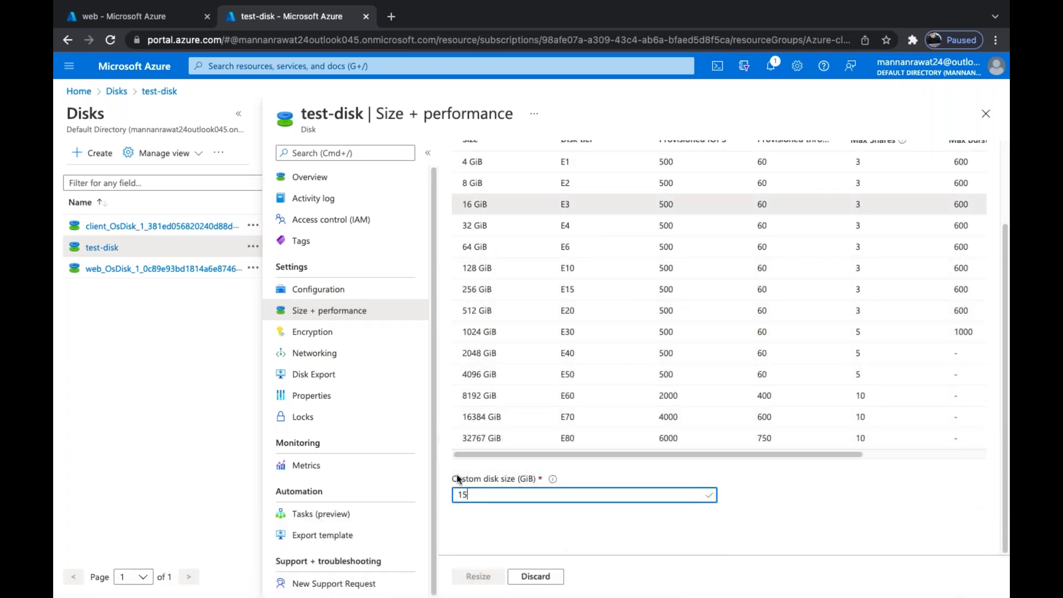
click(713, 542)
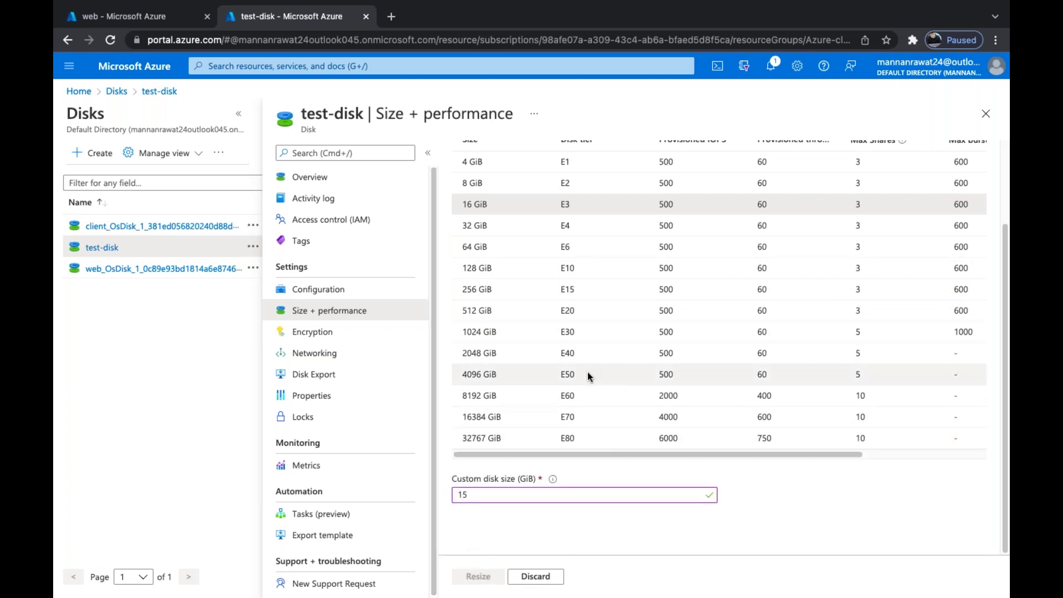
click(138, 15)
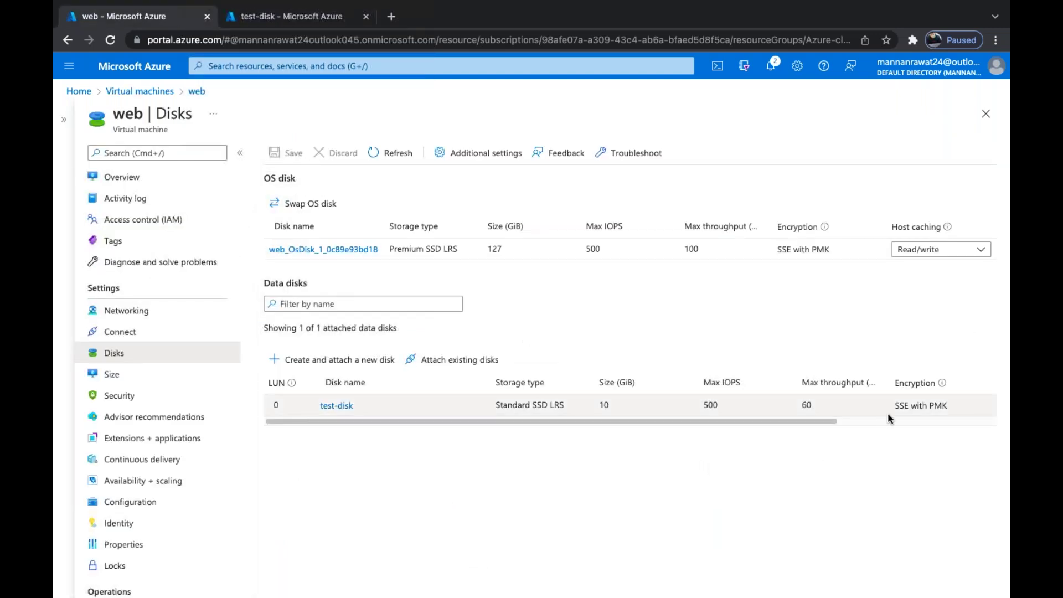
Detach test-disk from the web VM's data disks and save the change
scroll(816, 403, right, 5)
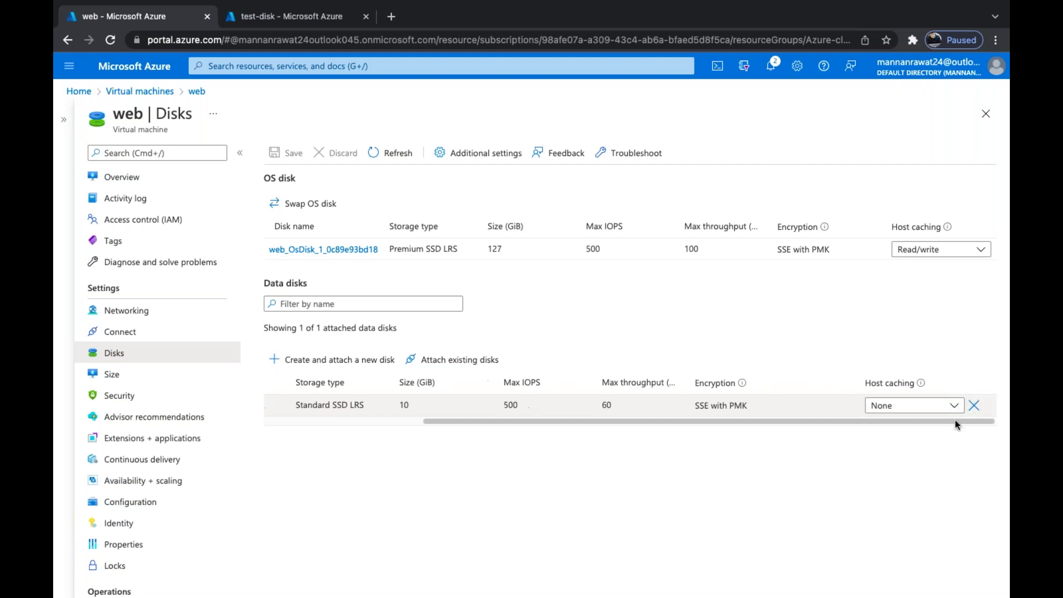
click(974, 407)
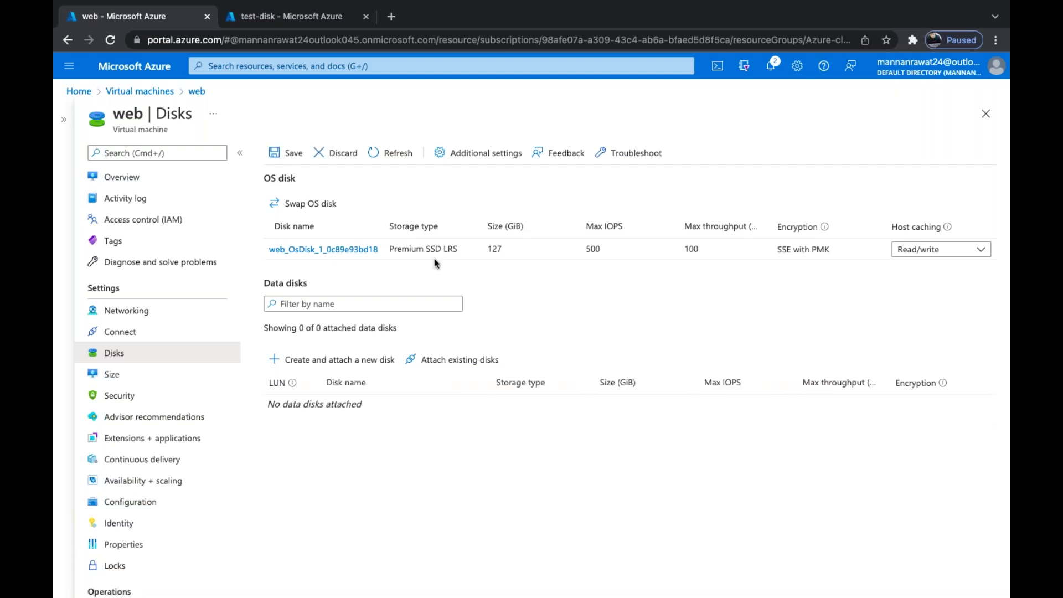
click(285, 154)
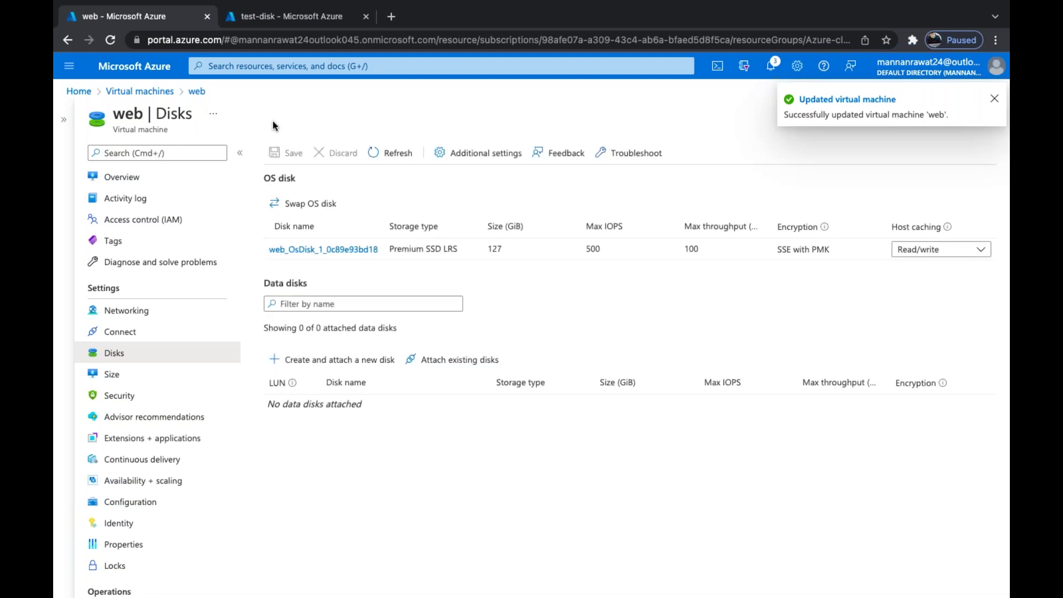
click(278, 51)
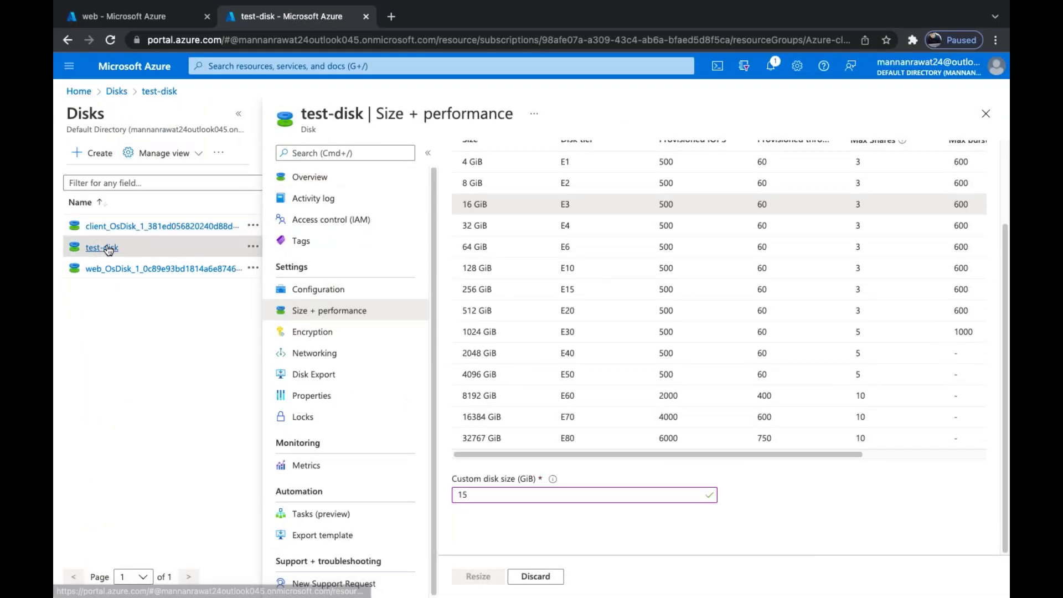
Reload test-disk's overview, discarding the unsaved size edit
click(158, 92)
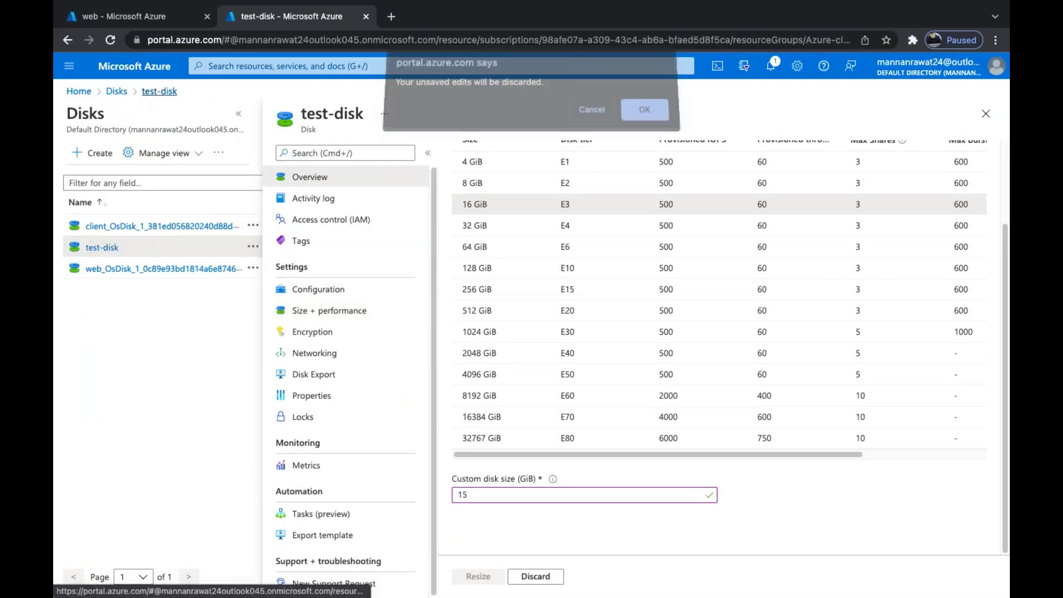
click(648, 114)
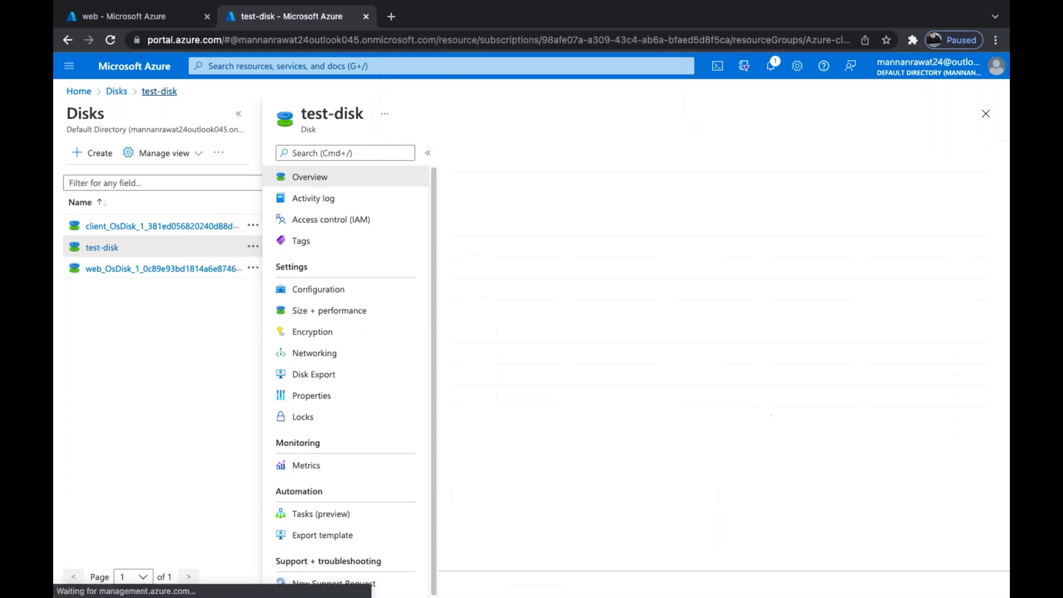
scroll(720, 377, down, 5)
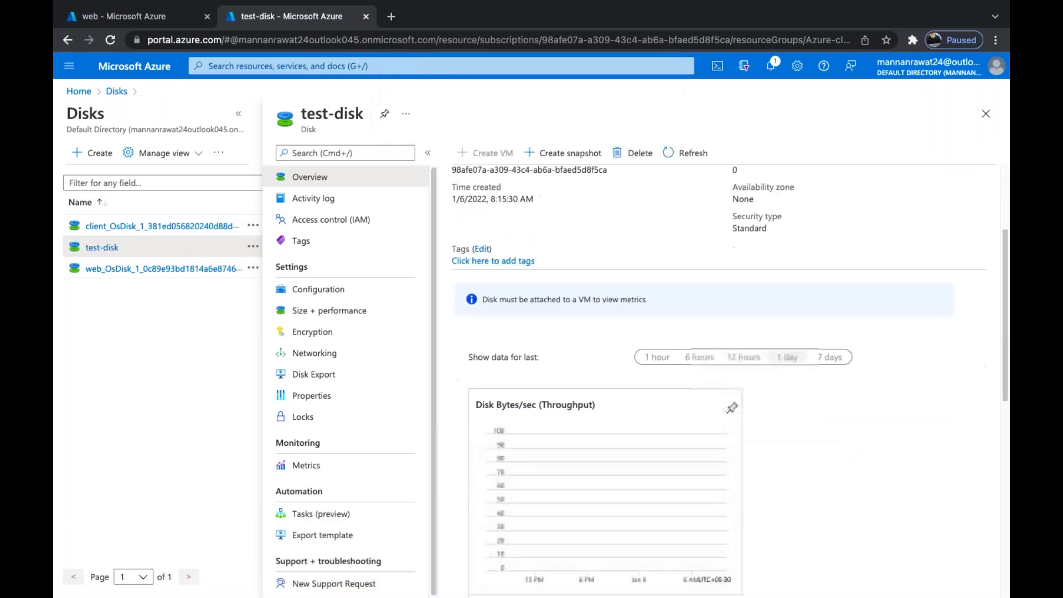
scroll(720, 376, up, 5)
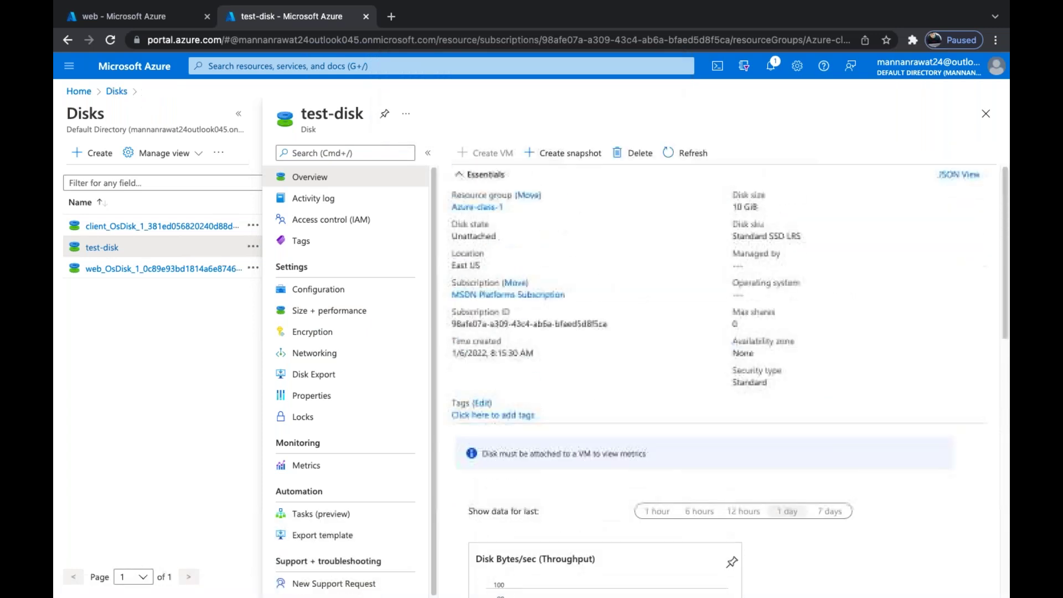
Resize test-disk to 15 GiB in Size + performance, then return to the web VM's Disks page
click(328, 310)
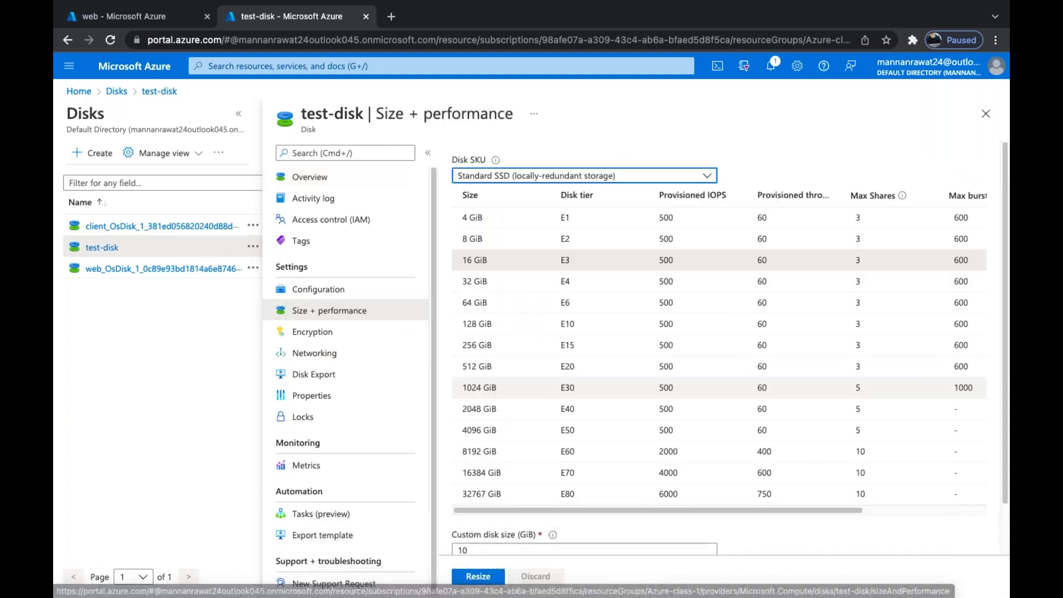
scroll(476, 494, down, 2)
click(476, 494)
key(BackSpace)
text(5)
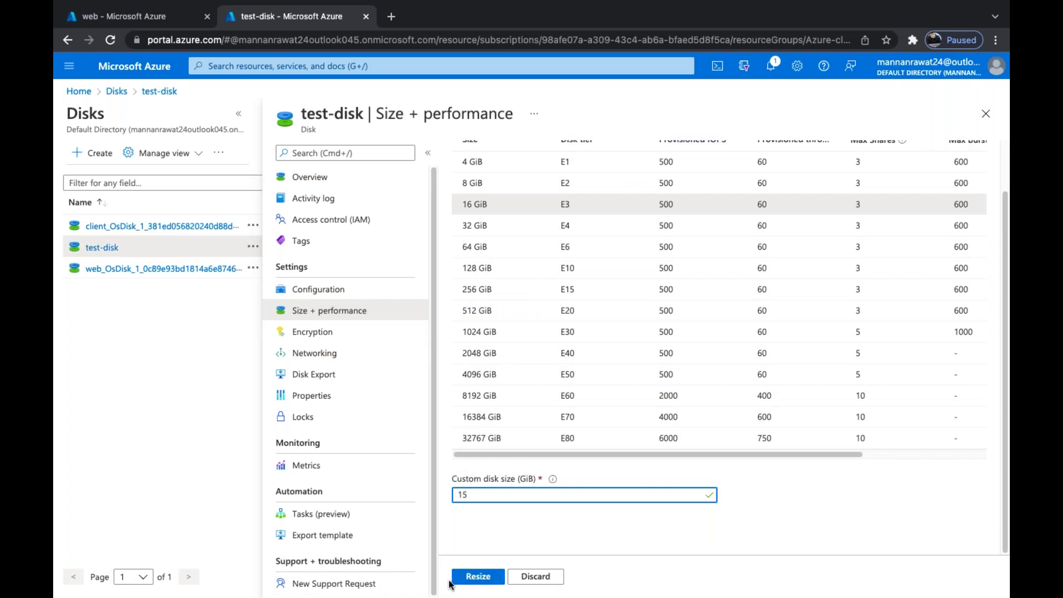
click(478, 577)
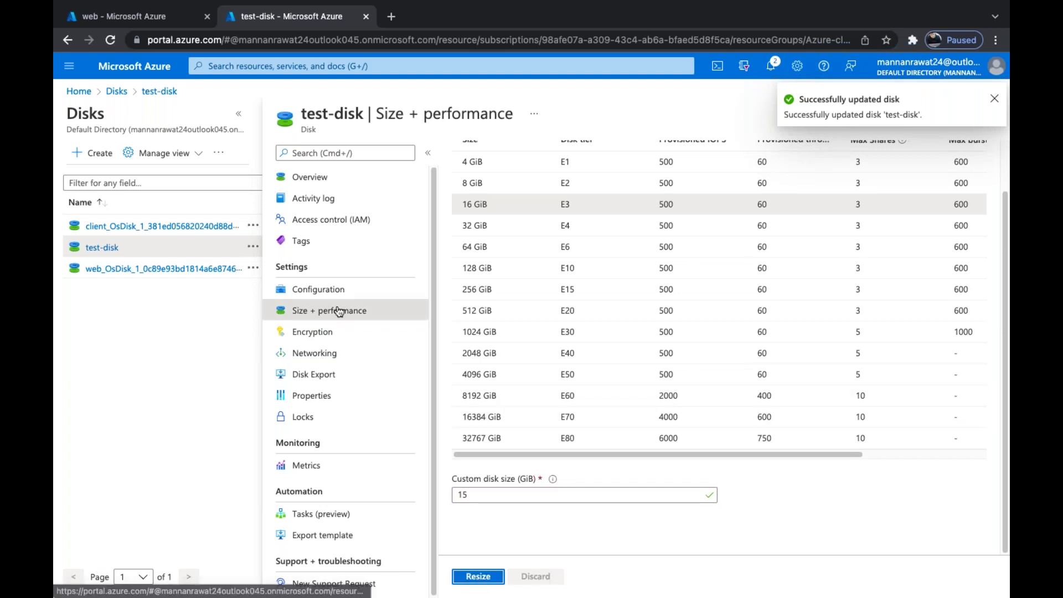
click(159, 15)
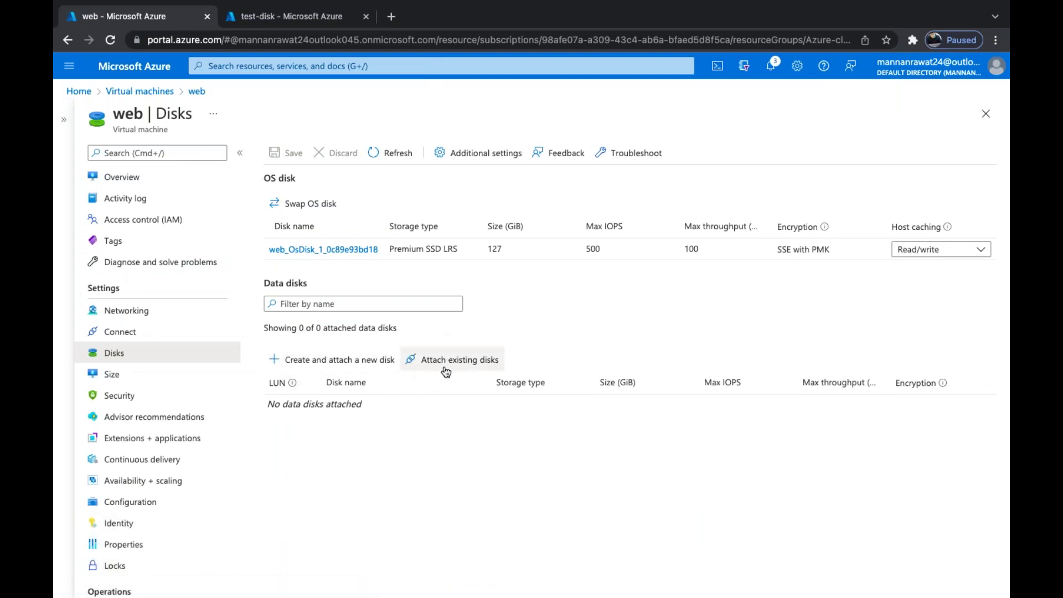
Attach the existing TEST-DISK to the web VM as a data disk and save
click(471, 368)
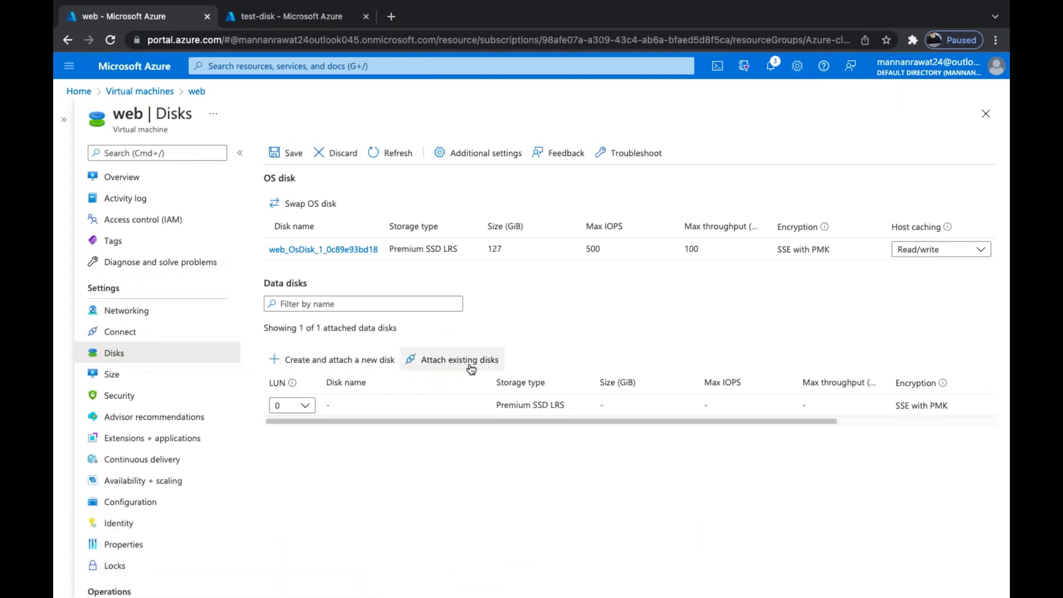
click(387, 405)
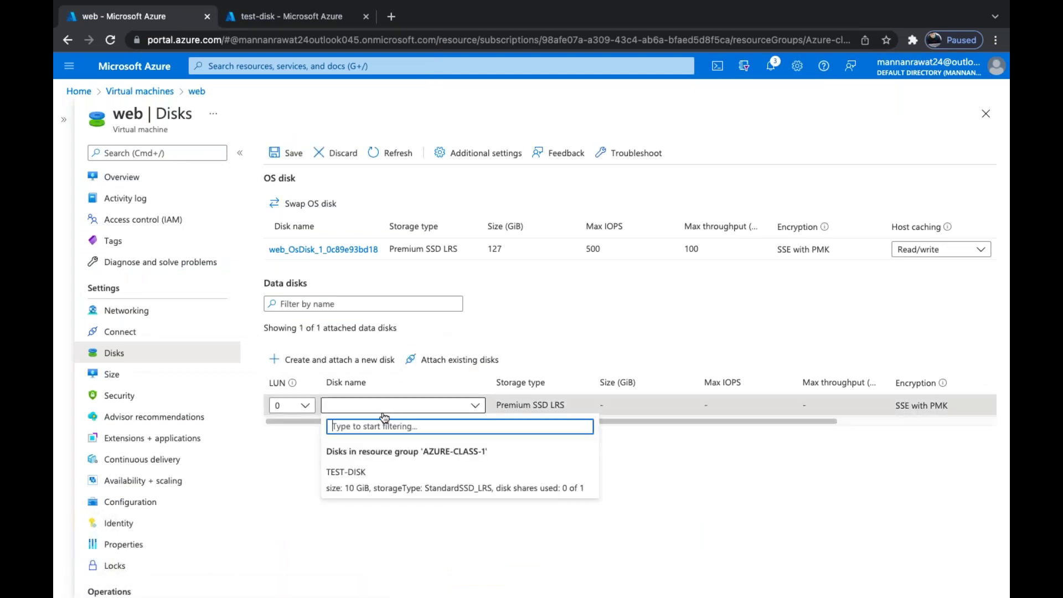
click(346, 472)
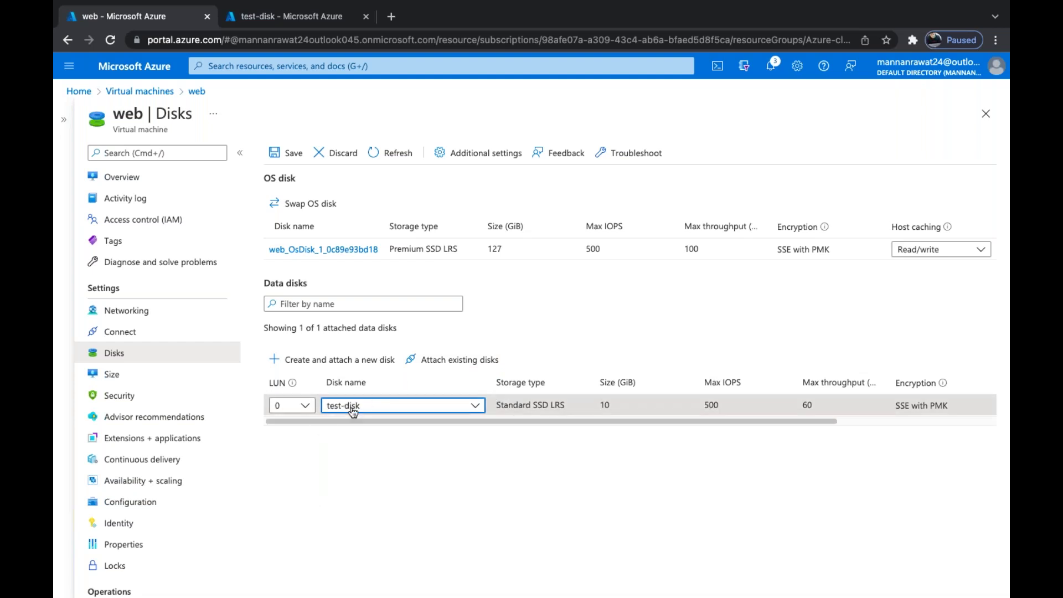
click(291, 154)
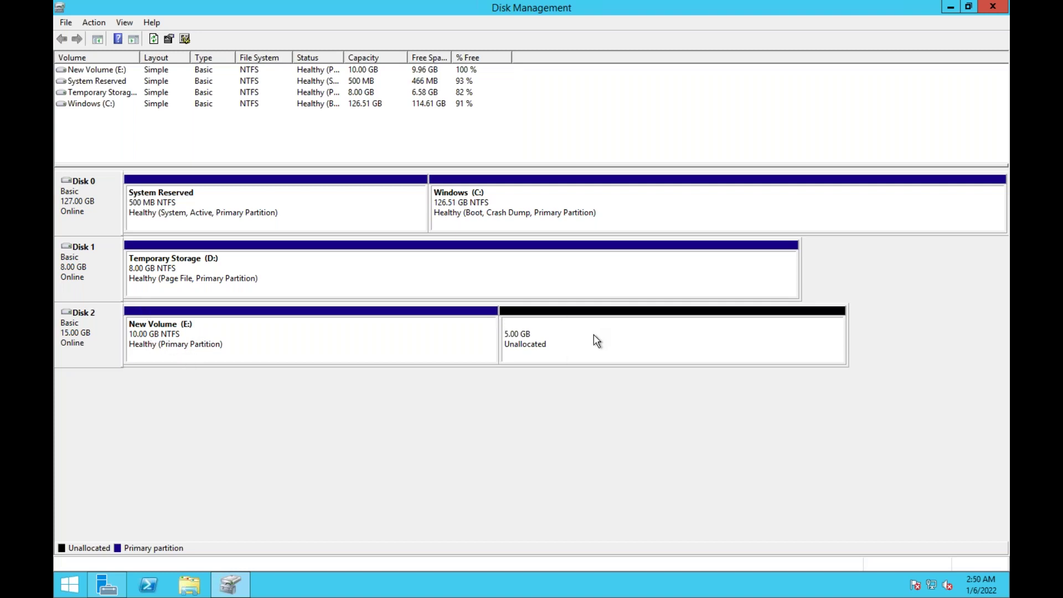
Extend New Volume (E:) by the 5 GB of unallocated space to fill 15 GB
right_click(364, 327)
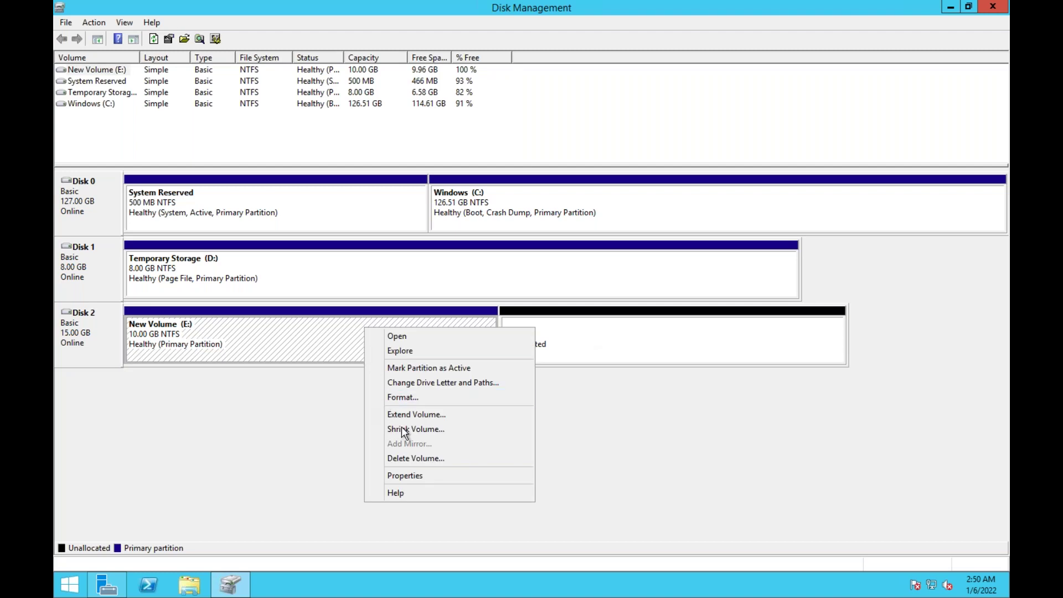
click(417, 415)
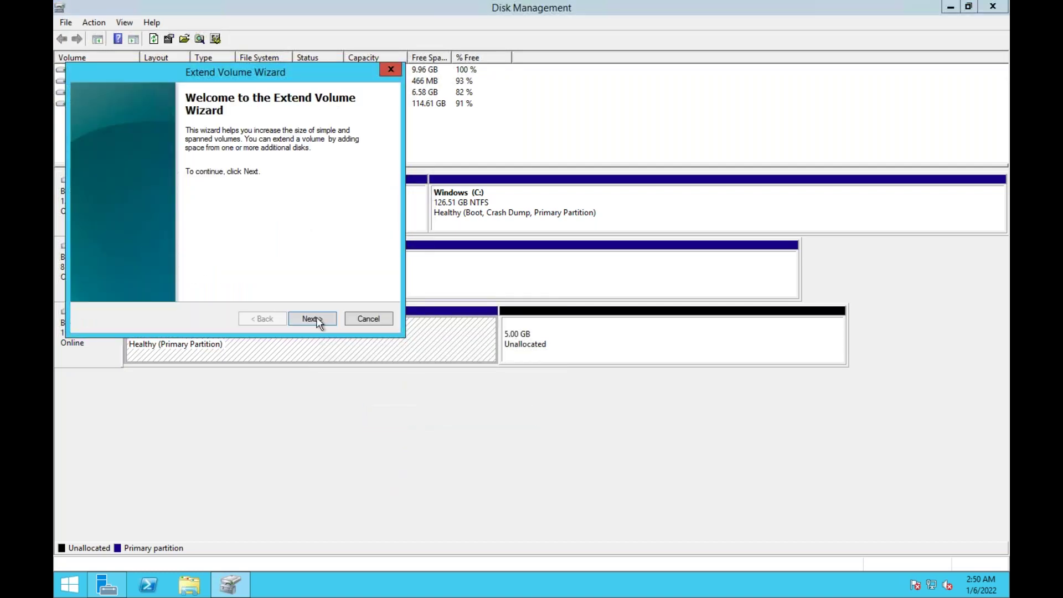
click(317, 319)
click(317, 319)
click(317, 319)
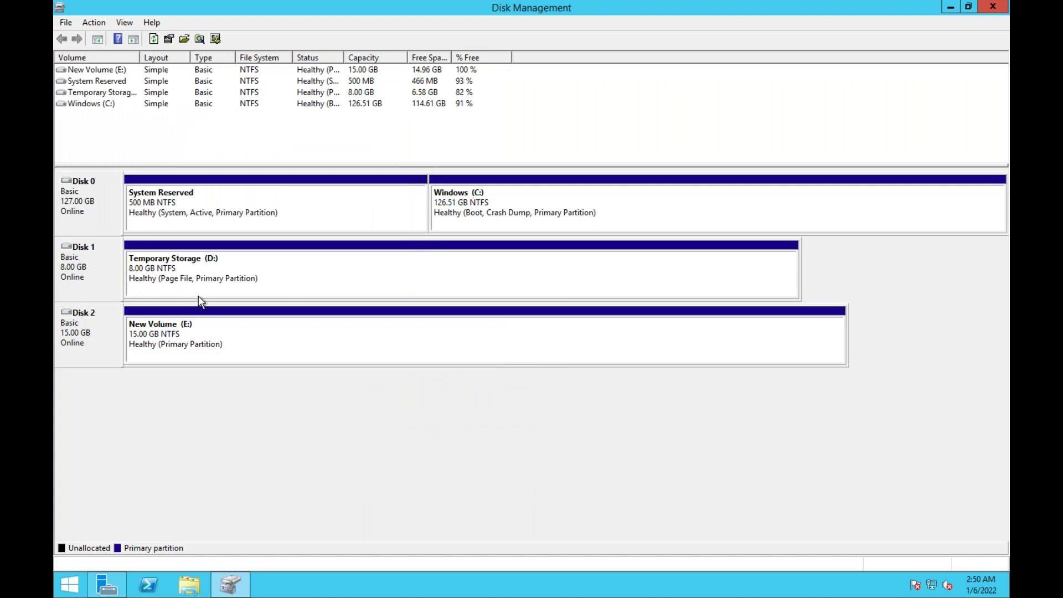
Open test\New Text Document on E: to confirm it still reads 'this is test storage', then close it
right_click(219, 326)
click(233, 333)
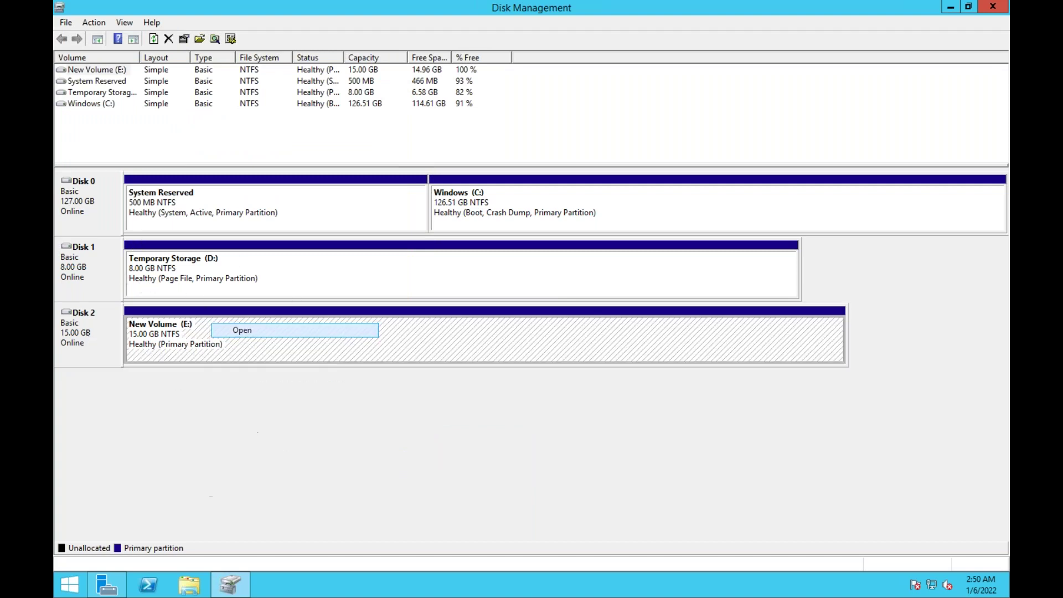
double_click(382, 182)
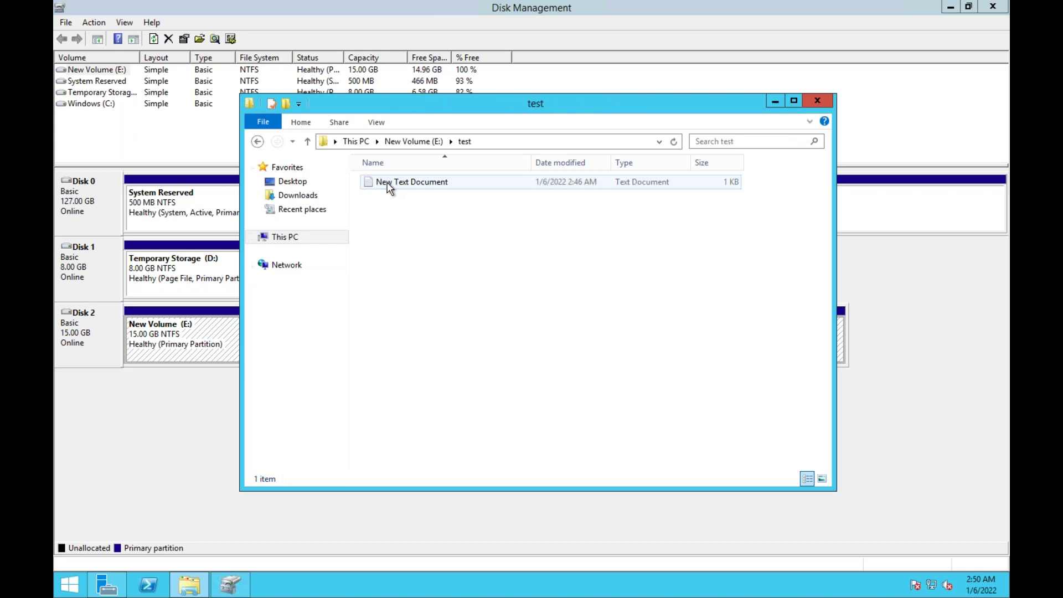
double_click(462, 183)
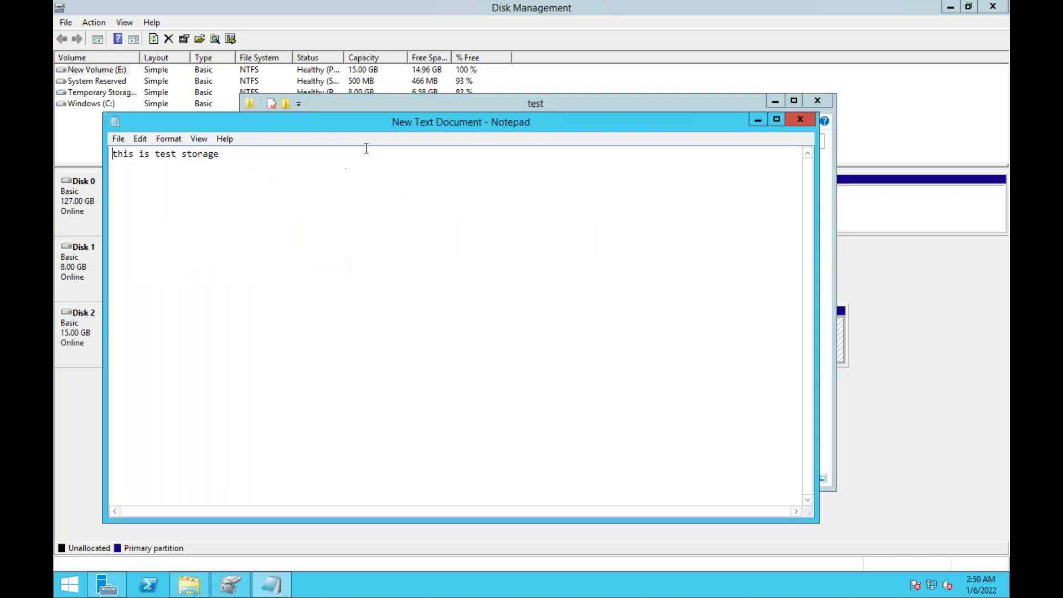
click(800, 120)
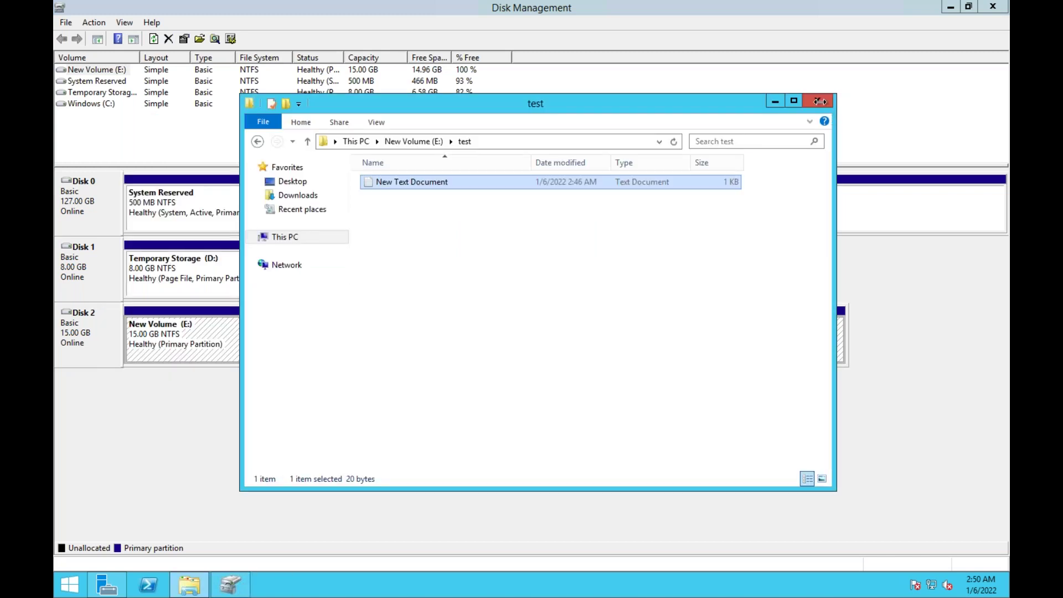
click(817, 101)
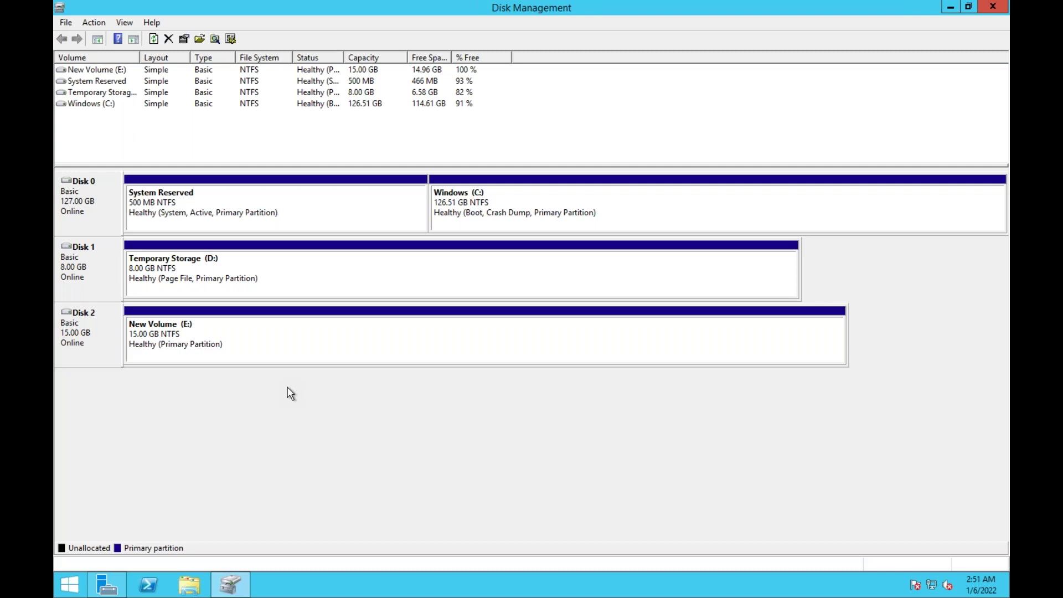
View test-disk at 15 GiB in the Azure browser, then switch to the OneNote notes
key(ctrl+Right)
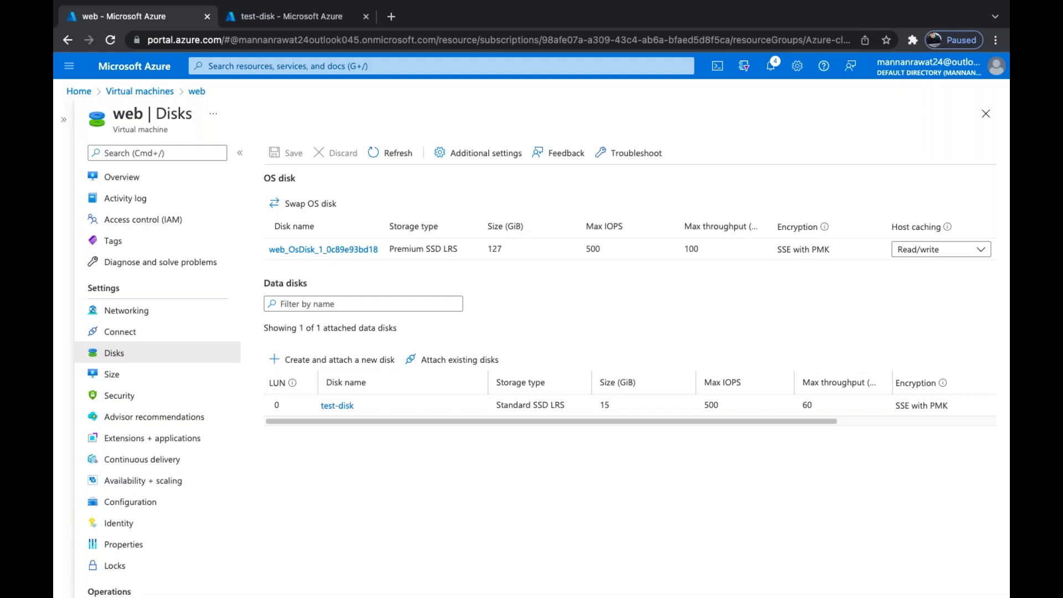
key(ctrl+Left)
key(ctrl+Left)
key(ctrl+Right)
key(ctrl+Right)
key(ctrl+Right)
scroll(593, 306, up, 1)
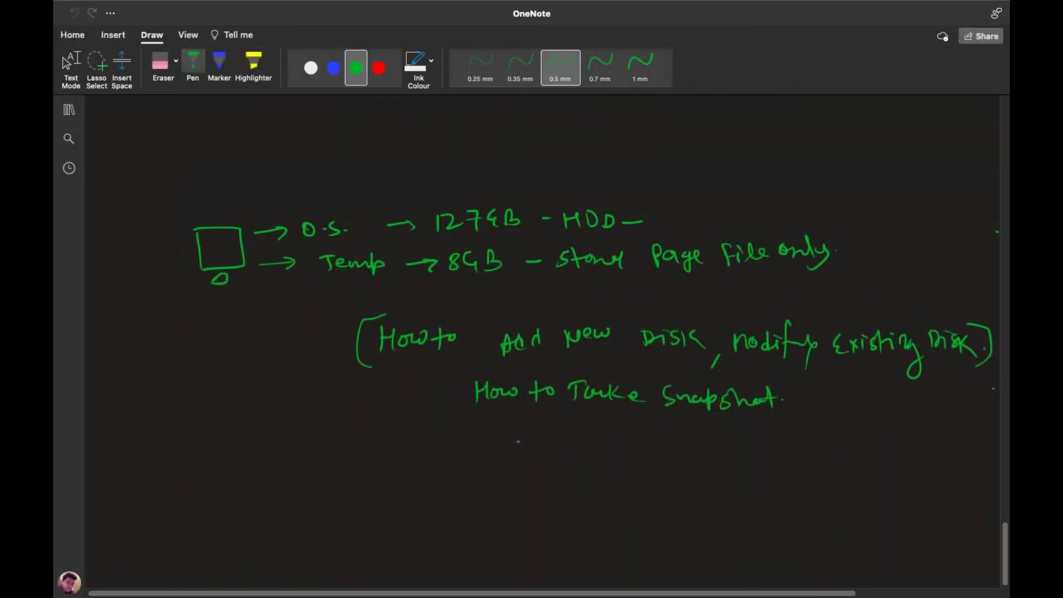
Handwrite the title 'Azure-vm' at the top of the page, with an opening bracket
scroll(1007, 565, down, 5)
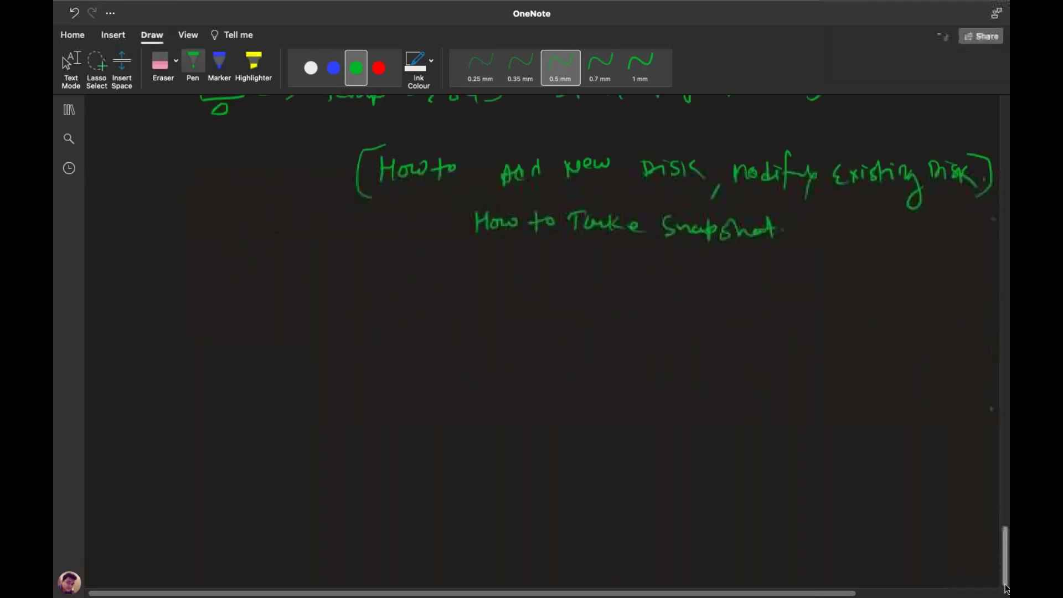
scroll(1007, 564, down, 5)
mouse_move(376, 177)
mouse_down()
mouse_move(391, 166)
mouse_move(407, 177)
mouse_move(459, 170)
mouse_up()
mouse_move(466, 162)
mouse_down()
mouse_move(546, 176)
mouse_move(659, 165)
mouse_move(726, 180)
mouse_move(805, 148)
mouse_move(815, 182)
mouse_up()
click(512, 166)
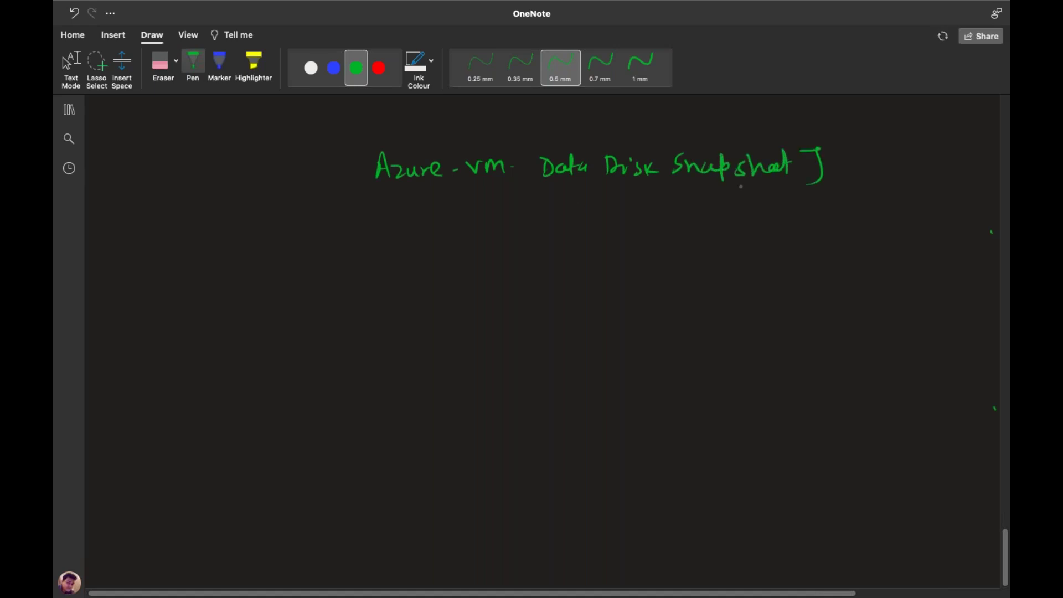
mouse_move(366, 147)
mouse_down()
mouse_move(354, 150)
mouse_move(365, 187)
mouse_up()
Sketch four VM monitor icons across the page
mouse_move(153, 278)
mouse_down()
mouse_move(154, 304)
mouse_move(182, 311)
mouse_up()
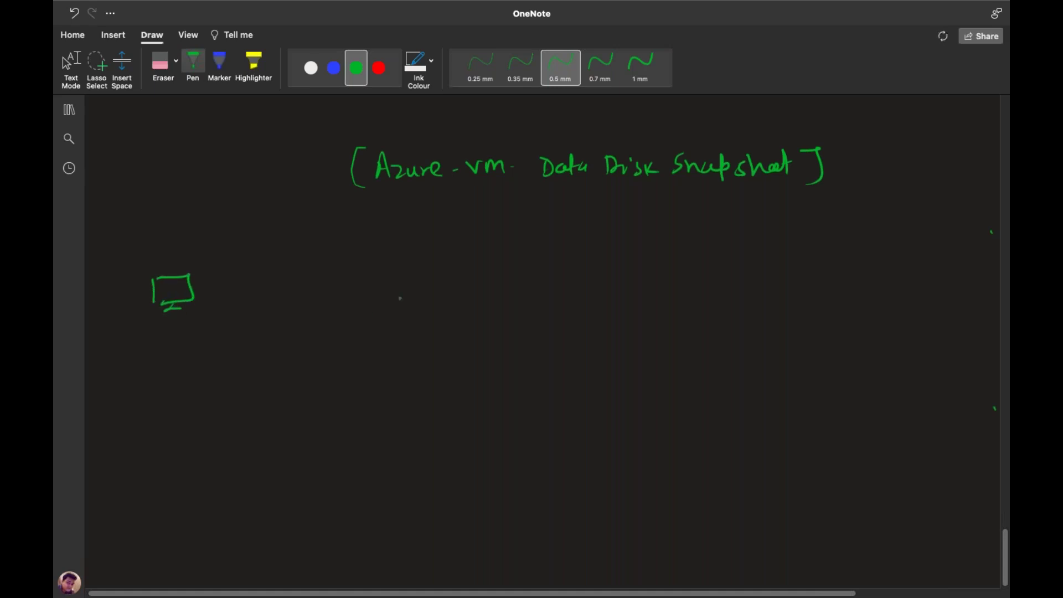
mouse_move(395, 274)
mouse_down()
mouse_move(424, 275)
mouse_move(410, 302)
mouse_move(429, 299)
mouse_up()
mouse_move(596, 266)
mouse_down()
mouse_move(601, 288)
mouse_move(640, 285)
mouse_up()
drag(765, 259, 769, 284)
mouse_move(765, 258)
mouse_down()
mouse_move(808, 255)
mouse_move(792, 286)
mouse_up()
drag(782, 290, 786, 289)
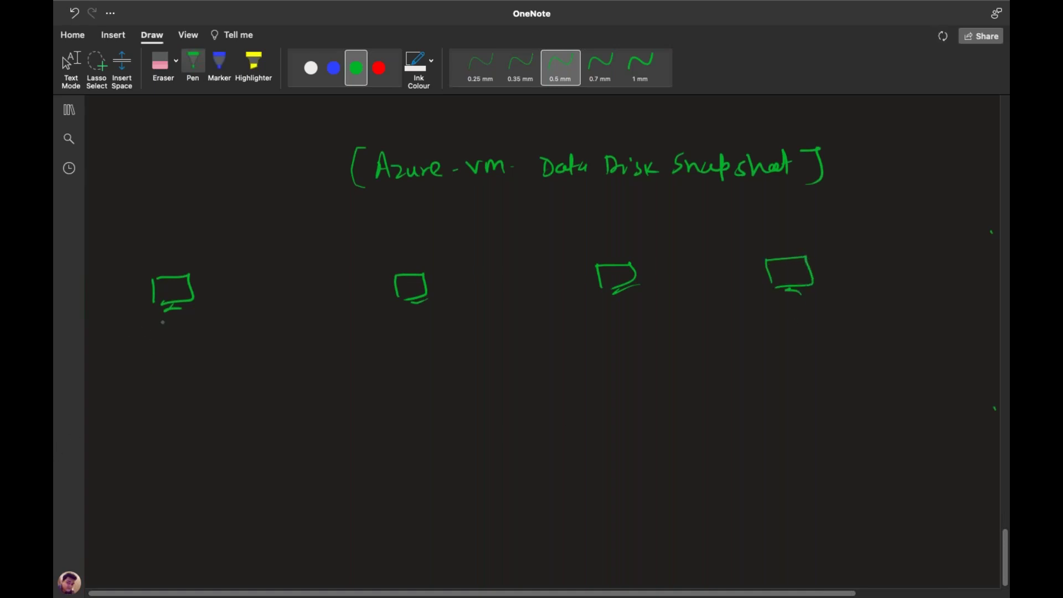
Write and circle '15GB' under the first VM, with an arrow down to '(12GB-Data)'
mouse_move(157, 327)
mouse_down()
mouse_move(157, 352)
mouse_move(207, 351)
mouse_up()
click(209, 340)
click(209, 347)
mouse_move(220, 338)
mouse_down()
mouse_move(221, 352)
mouse_move(182, 357)
mouse_move(227, 333)
mouse_up()
mouse_move(204, 369)
mouse_down()
mouse_move(209, 395)
mouse_move(195, 426)
mouse_move(229, 417)
mouse_up()
drag(227, 410, 236, 422)
drag(236, 409, 237, 424)
drag(253, 415, 264, 420)
drag(264, 410, 266, 421)
drag(281, 413, 284, 419)
drag(280, 413, 304, 427)
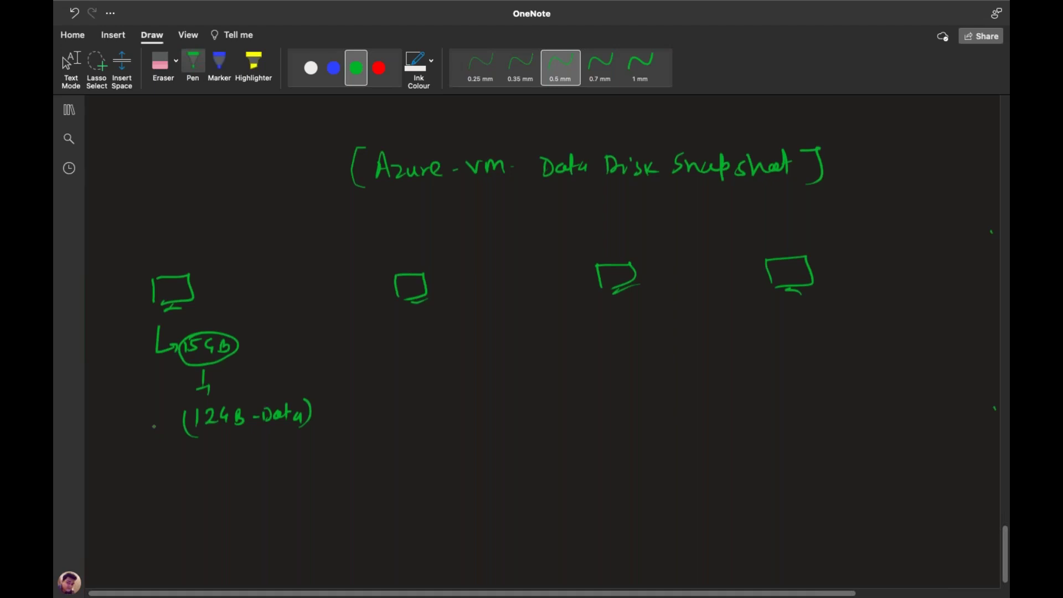
Underline the 12, draw an arrow to a circled 'Snapshot', and tick the down arrow
drag(204, 436, 225, 433)
mouse_move(237, 437)
mouse_down()
mouse_move(231, 469)
mouse_move(333, 469)
mouse_up()
mouse_move(335, 448)
mouse_down()
mouse_move(339, 468)
mouse_move(361, 469)
mouse_up()
drag(361, 447, 363, 469)
drag(356, 455, 368, 454)
mouse_move(301, 444)
mouse_down()
mouse_move(286, 443)
mouse_move(285, 486)
mouse_move(386, 454)
mouse_move(267, 444)
mouse_up()
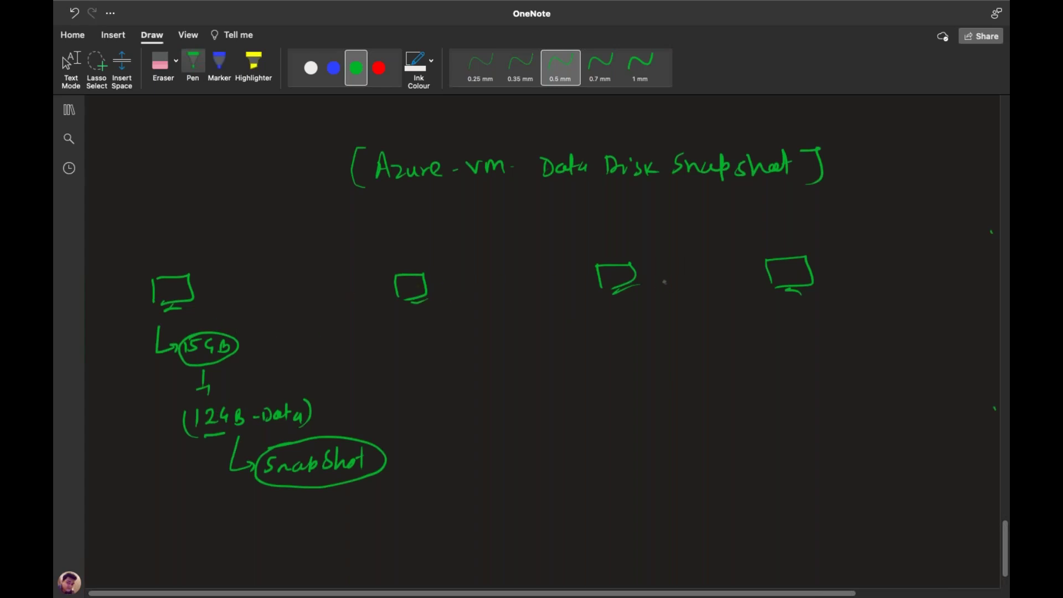
drag(196, 400, 217, 398)
scroll(592, 381, down, 3)
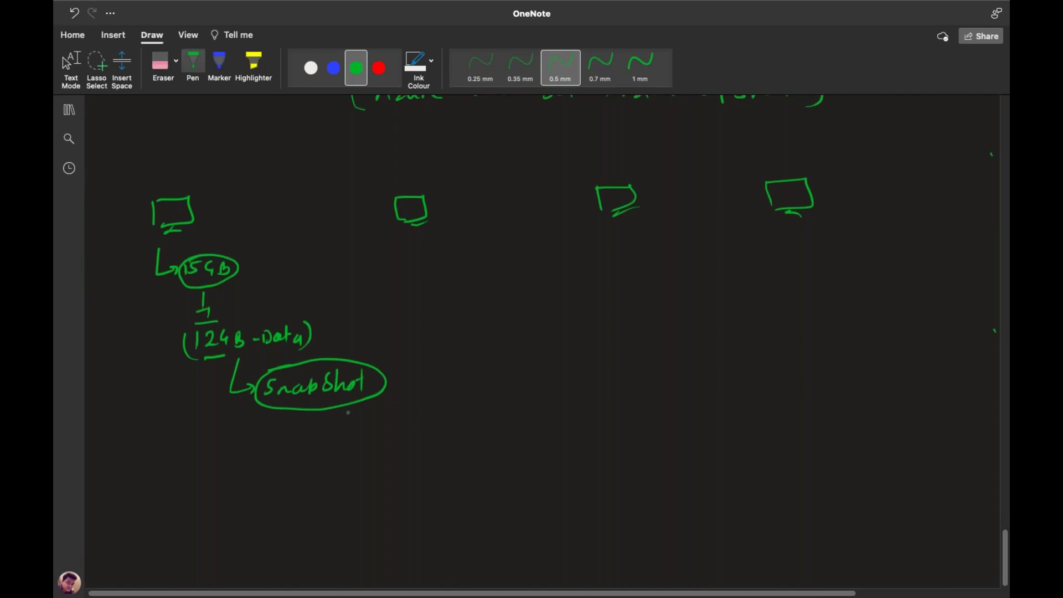
Draw a striped box under Snapshot with arrows to the second, third and fourth VMs
mouse_move(321, 411)
mouse_down()
mouse_move(309, 456)
mouse_move(347, 455)
mouse_move(318, 456)
mouse_up()
drag(330, 438, 337, 455)
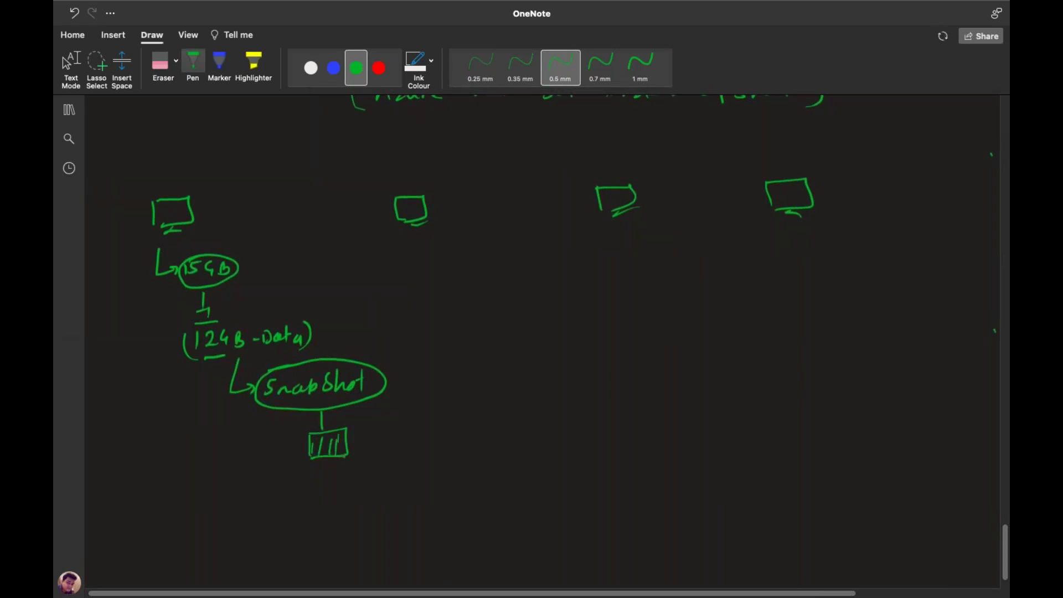
mouse_move(349, 439)
mouse_down()
mouse_move(449, 422)
mouse_move(429, 254)
mouse_move(416, 253)
mouse_move(449, 247)
mouse_up()
mouse_move(449, 422)
mouse_down()
mouse_move(548, 413)
mouse_move(630, 365)
mouse_move(600, 231)
mouse_move(625, 236)
mouse_up()
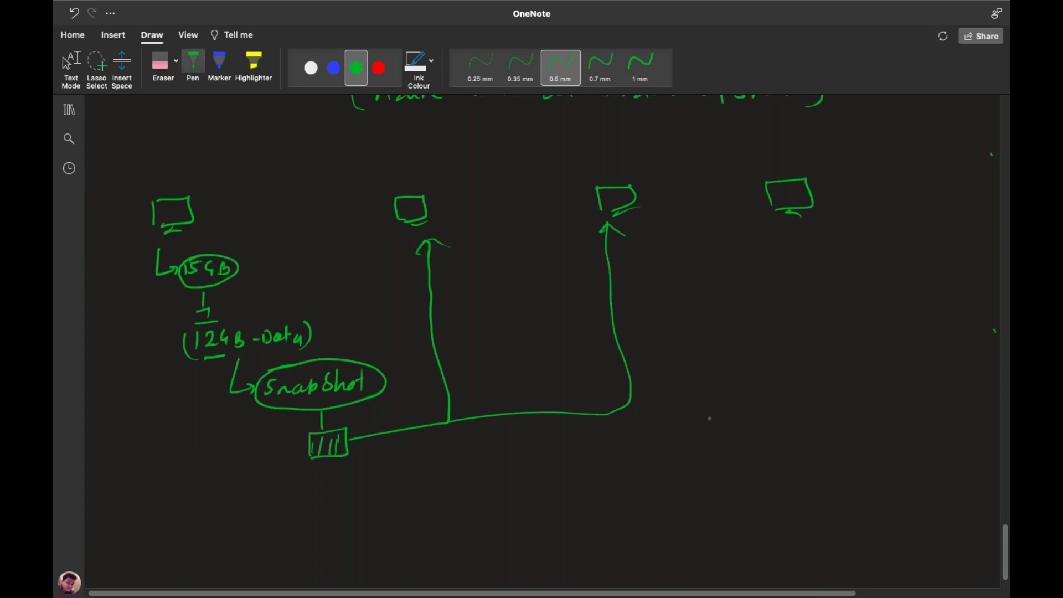
mouse_move(626, 406)
mouse_down()
mouse_move(729, 399)
mouse_move(814, 341)
mouse_move(796, 239)
mouse_move(777, 232)
mouse_move(818, 236)
mouse_up()
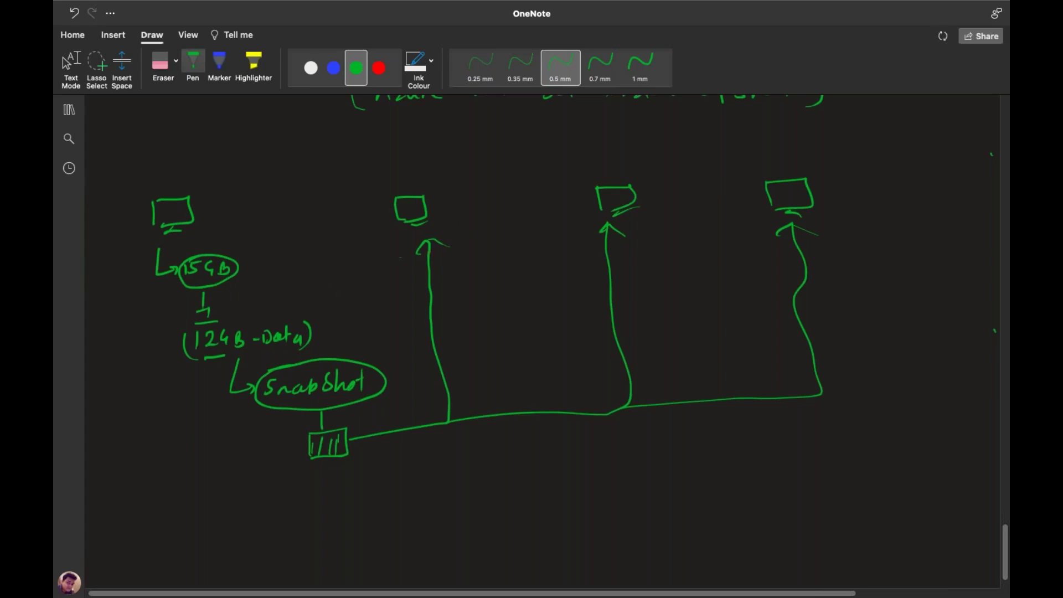
Draw a disk in each of those three VMs and label each one '12GB'
mouse_move(407, 207)
mouse_down()
mouse_move(422, 210)
mouse_move(411, 215)
mouse_up()
mouse_move(612, 197)
mouse_down()
mouse_move(626, 191)
mouse_move(614, 201)
mouse_up()
mouse_move(783, 197)
mouse_down()
mouse_move(795, 193)
mouse_move(787, 203)
mouse_up()
mouse_move(405, 184)
mouse_down()
mouse_move(440, 178)
mouse_move(424, 193)
mouse_move(443, 172)
mouse_up()
mouse_move(592, 167)
mouse_down()
mouse_move(619, 167)
mouse_move(628, 153)
mouse_move(633, 162)
mouse_up()
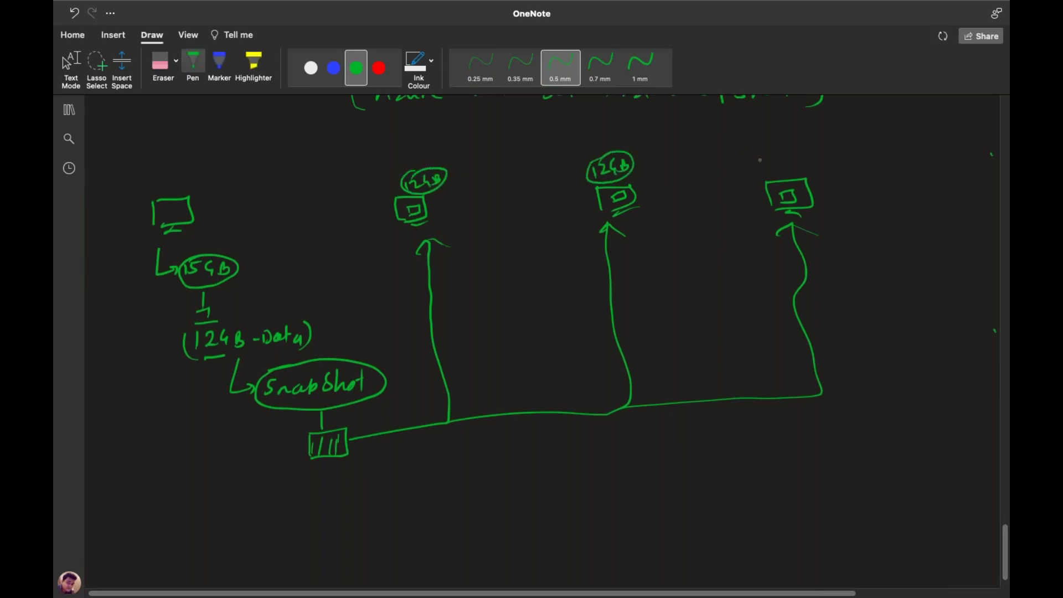
mouse_move(764, 156)
mouse_down()
mouse_move(793, 165)
mouse_move(781, 175)
mouse_up()
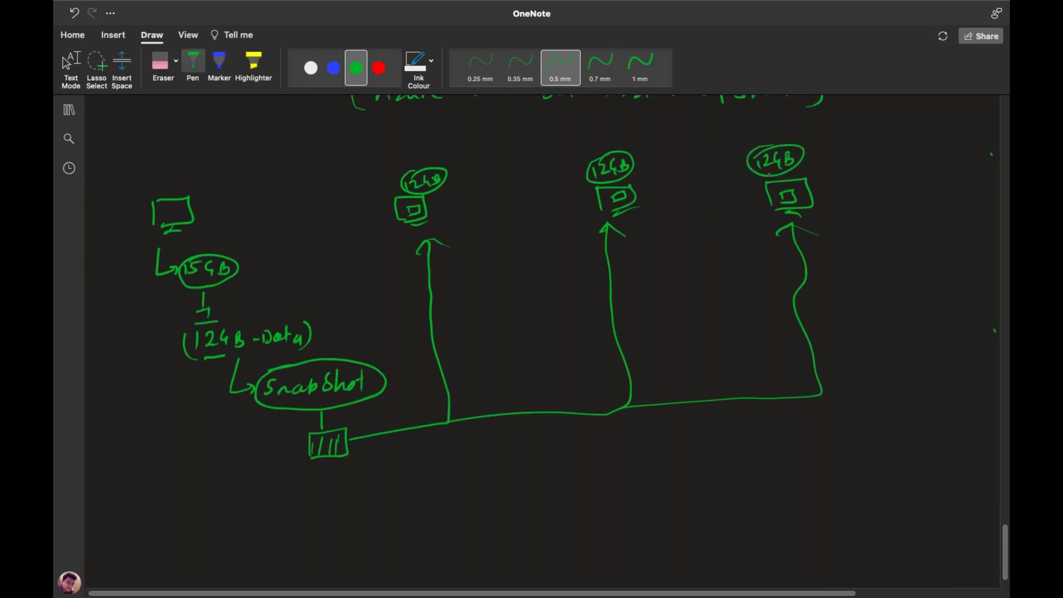
Write and circle 'Protect' below the snapshot box, and emphasise the 12 in the data note
drag(309, 474, 343, 489)
drag(335, 481, 371, 487)
mouse_move(363, 478)
mouse_down()
mouse_move(377, 475)
mouse_move(332, 499)
mouse_move(367, 461)
mouse_up()
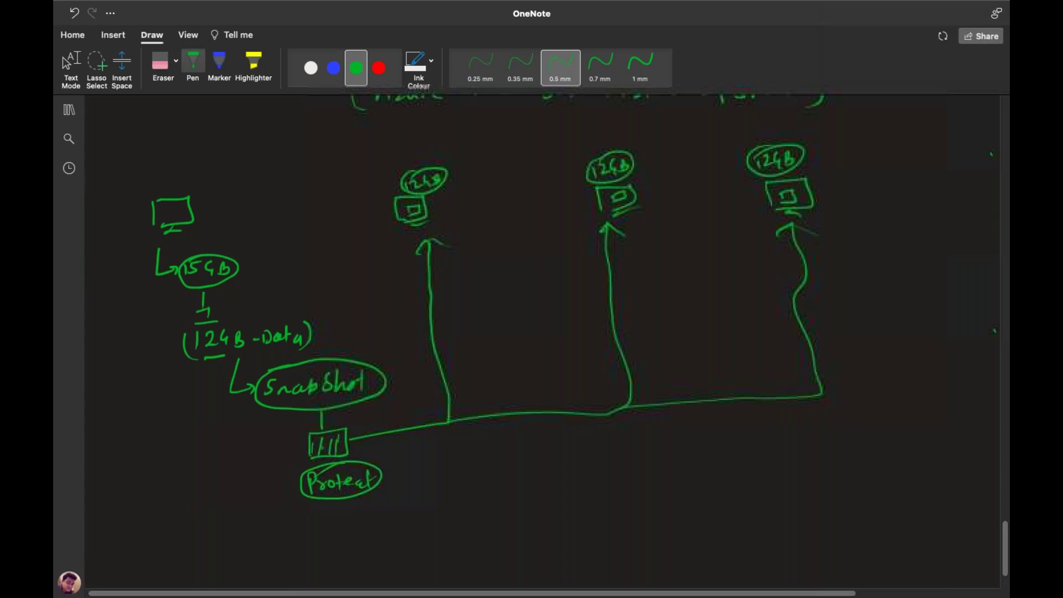
drag(204, 331, 219, 328)
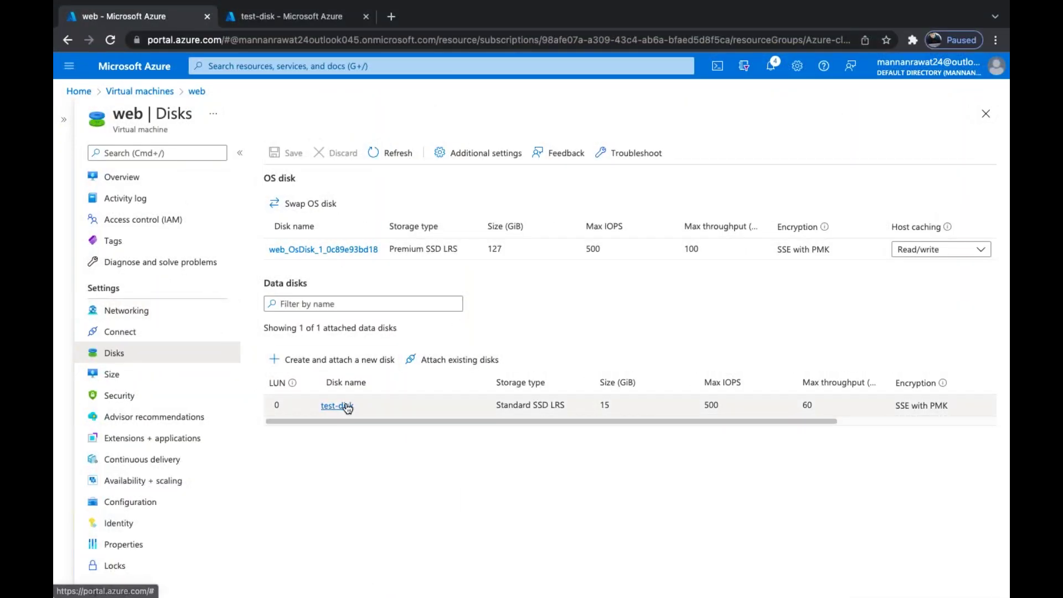
Start a Full snapshot of test-disk named 'training-snap'
click(347, 406)
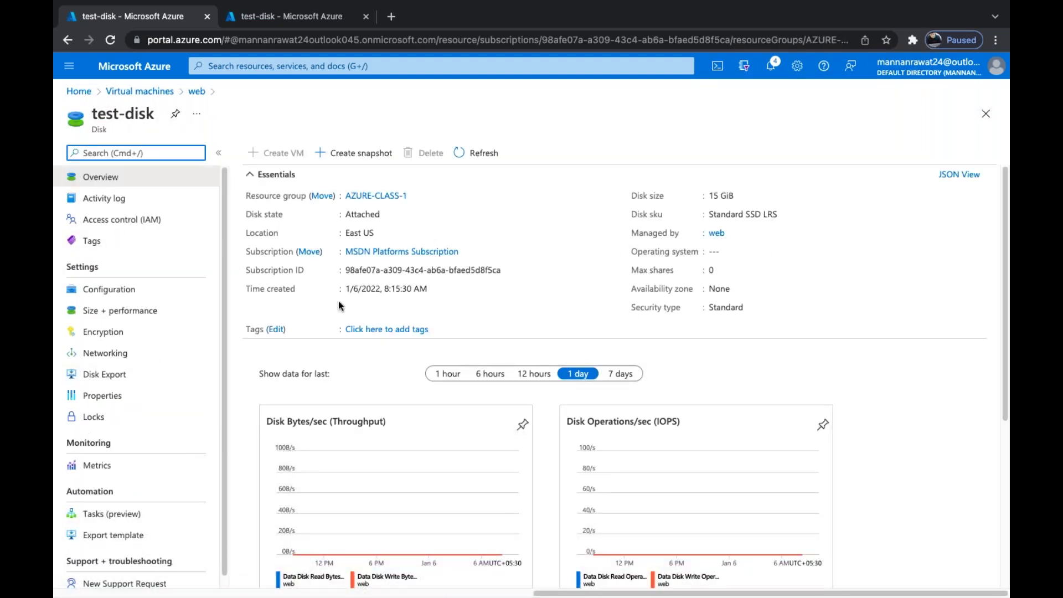
click(350, 155)
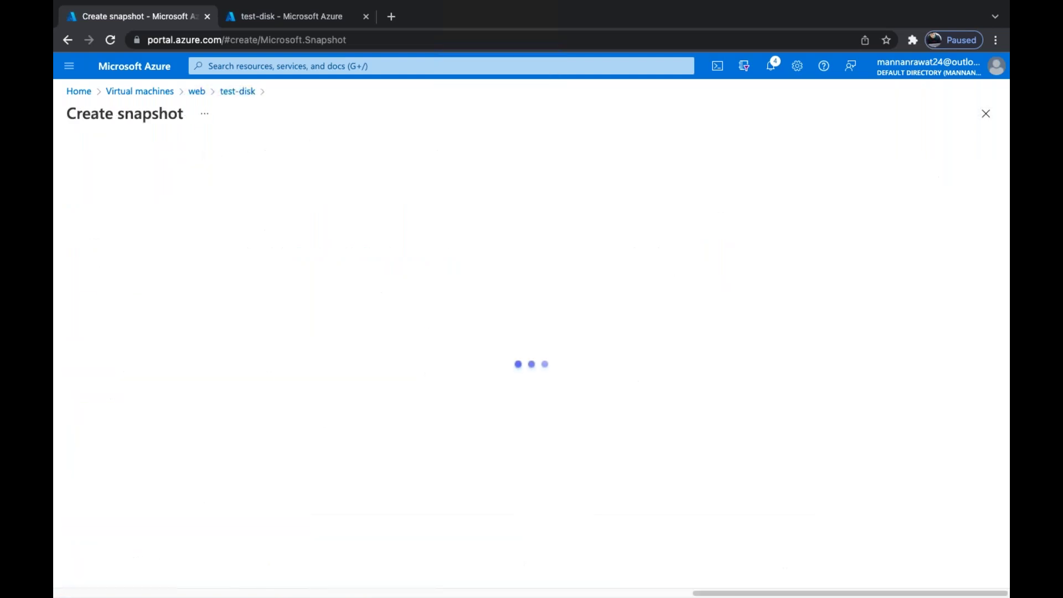
click(298, 373)
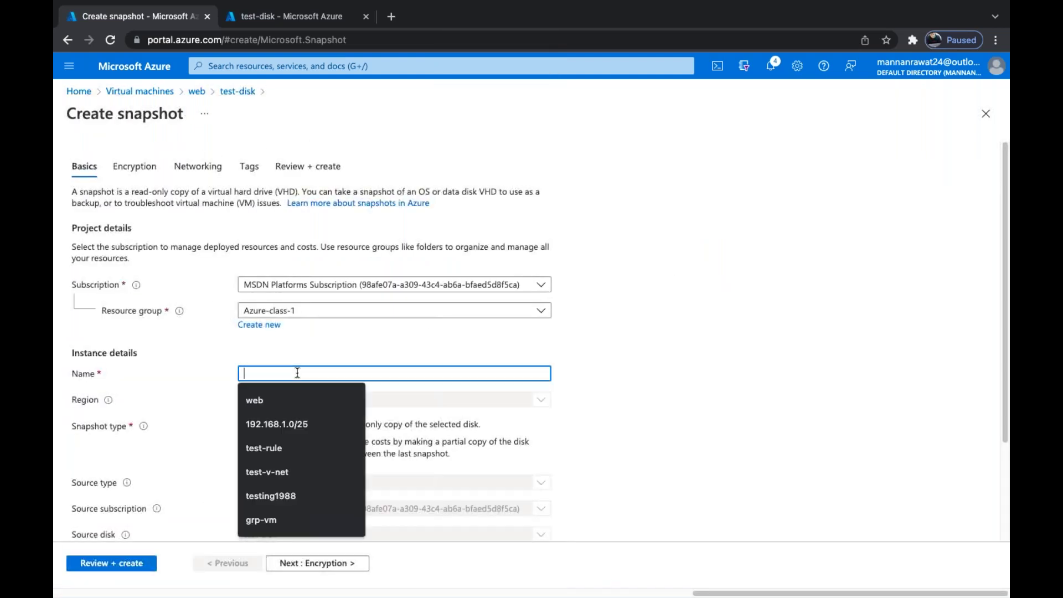
text(tra)
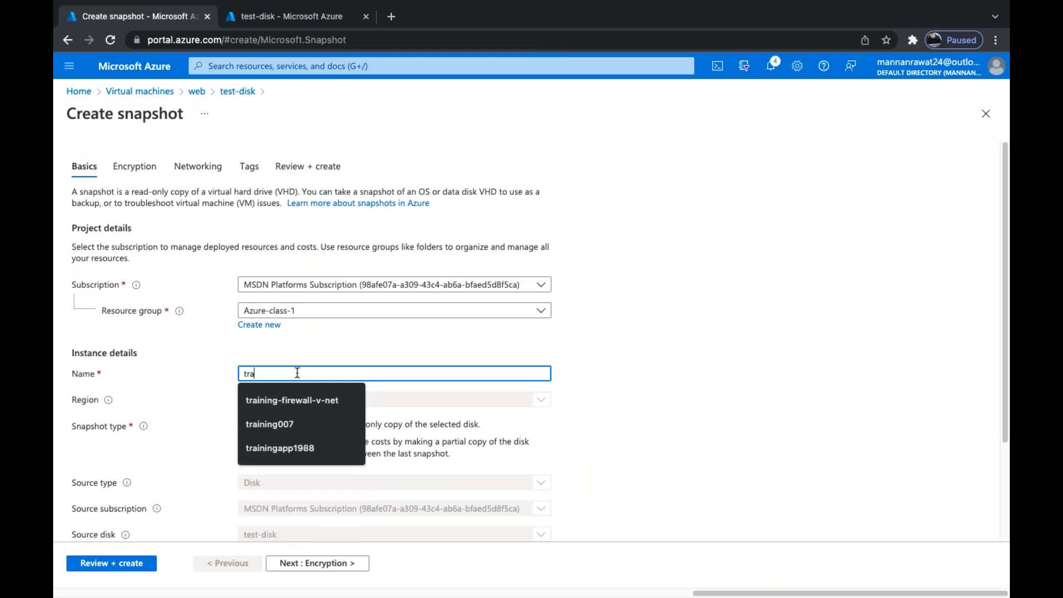
text(ining-)
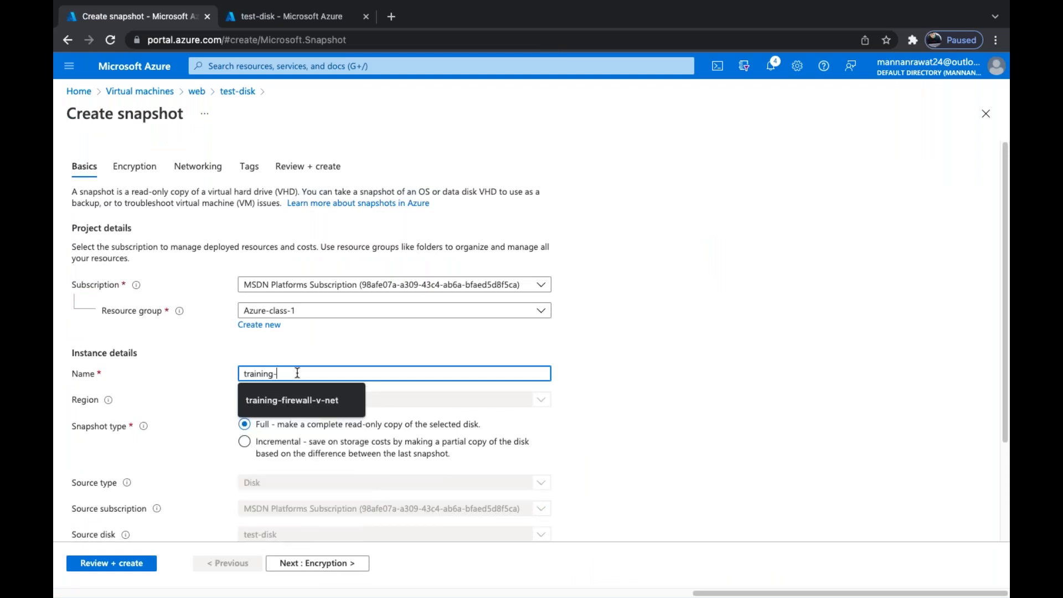
text(snap)
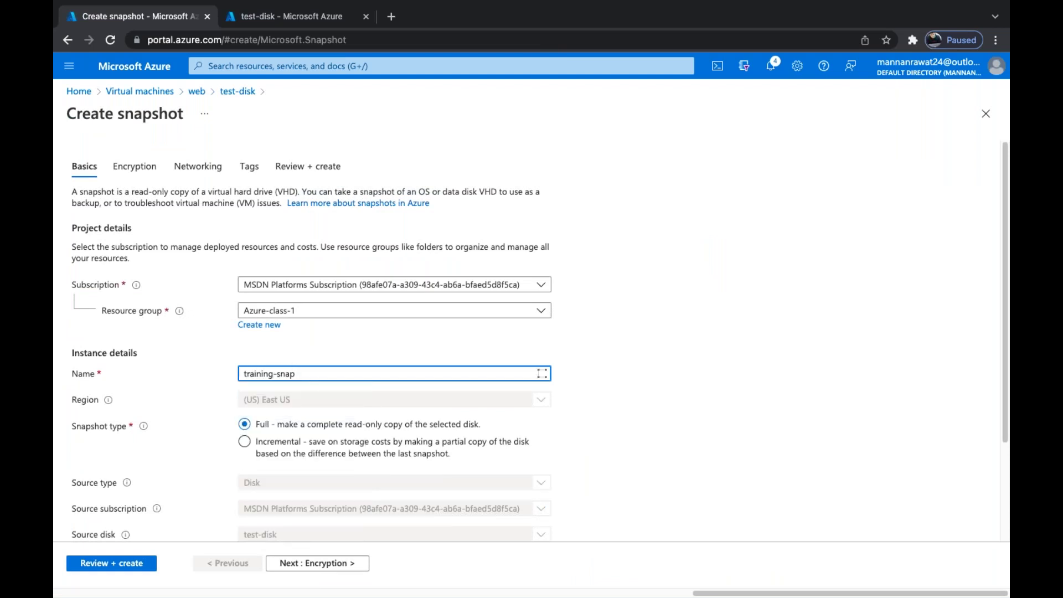
scroll(244, 441, down, 2)
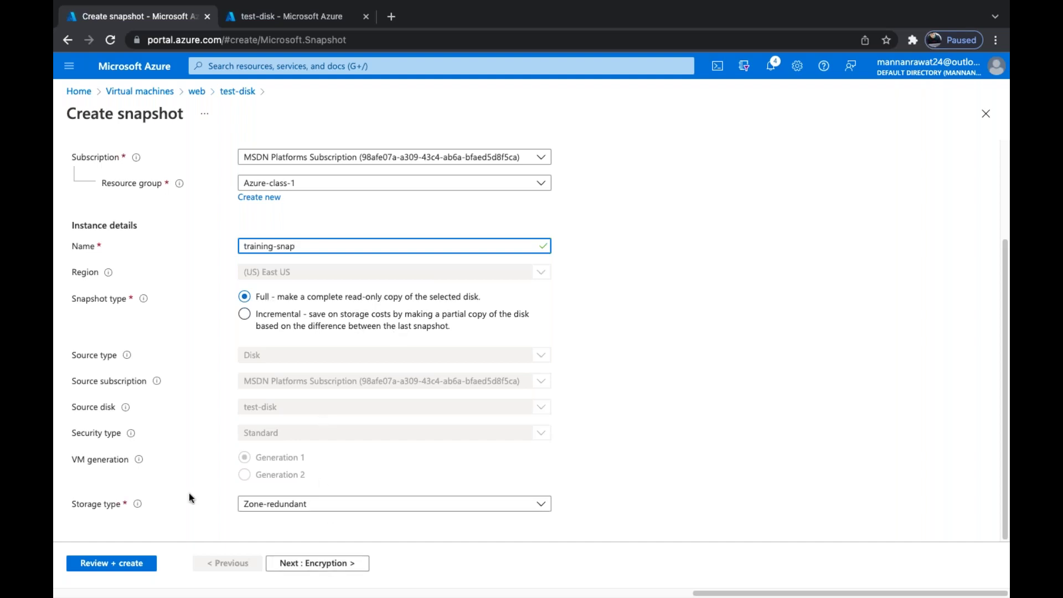
Review the training-snap snapshot settings and create it
click(129, 564)
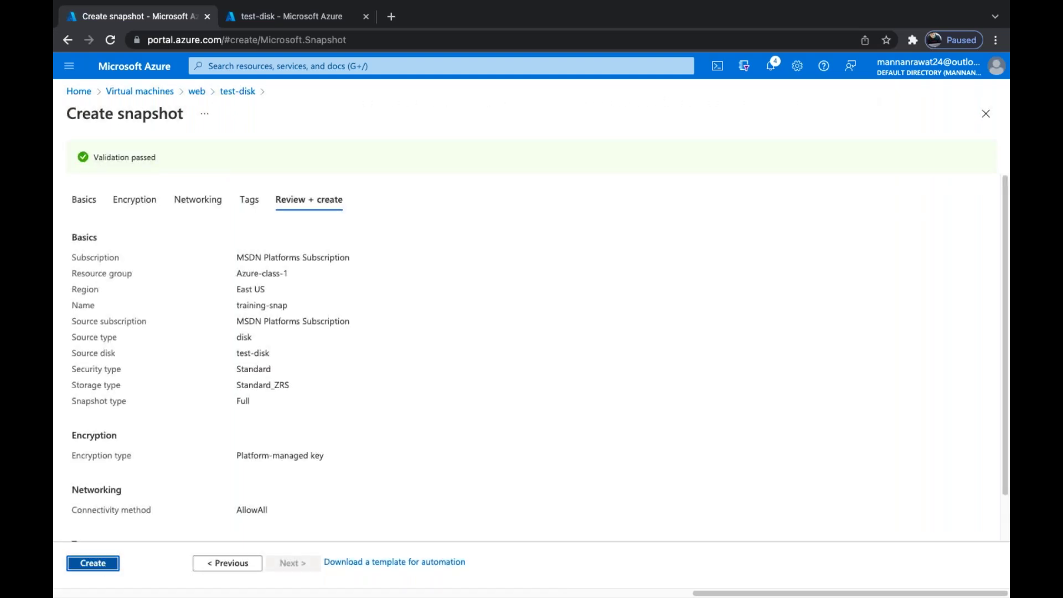
click(105, 564)
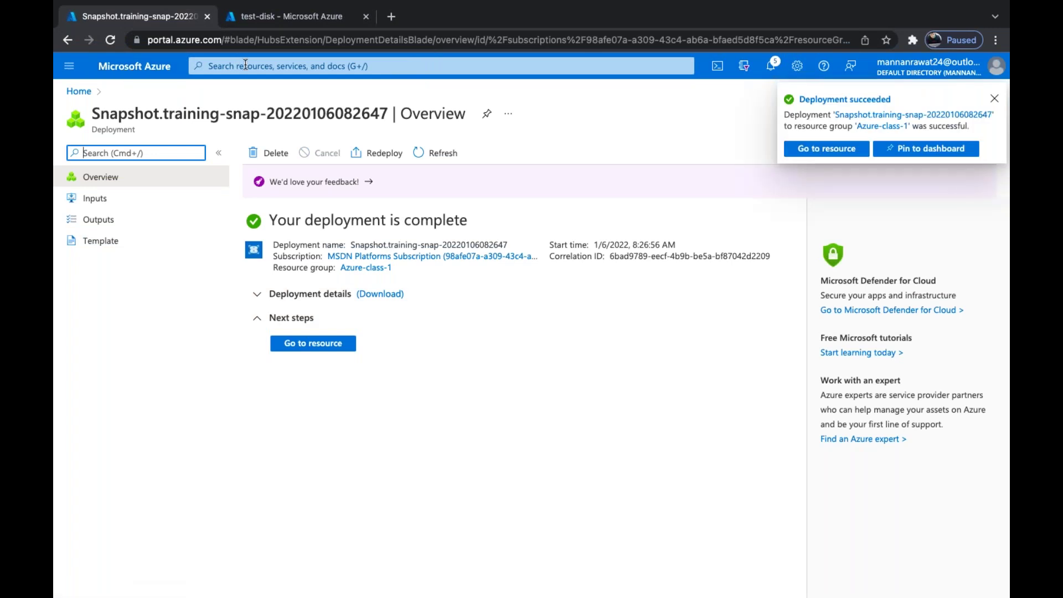
Find training-snap through a 'sna' search in Snapshots and begin a disk from it
click(994, 100)
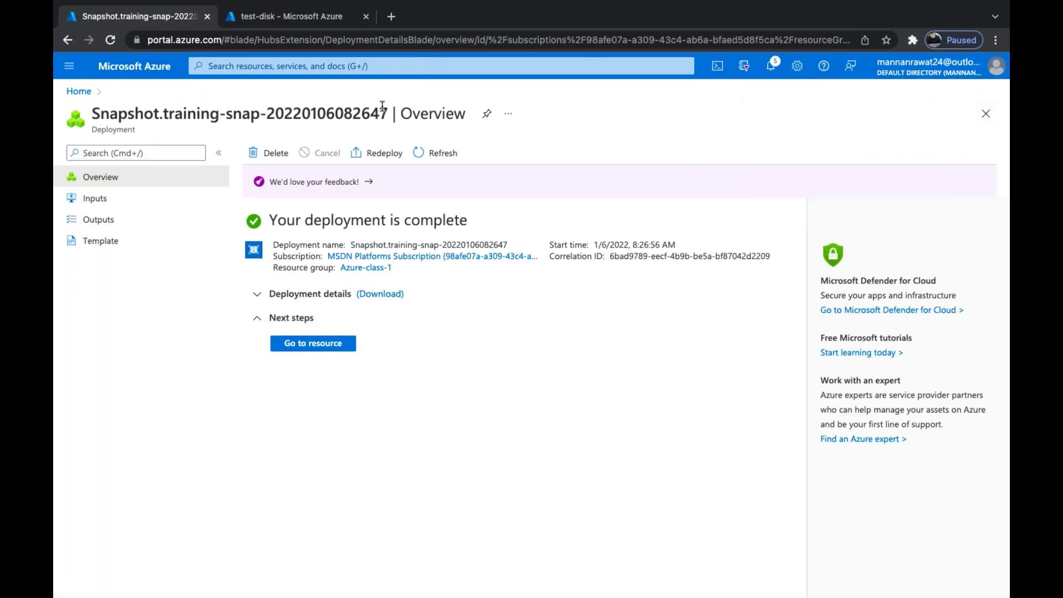
click(324, 67)
text(s)
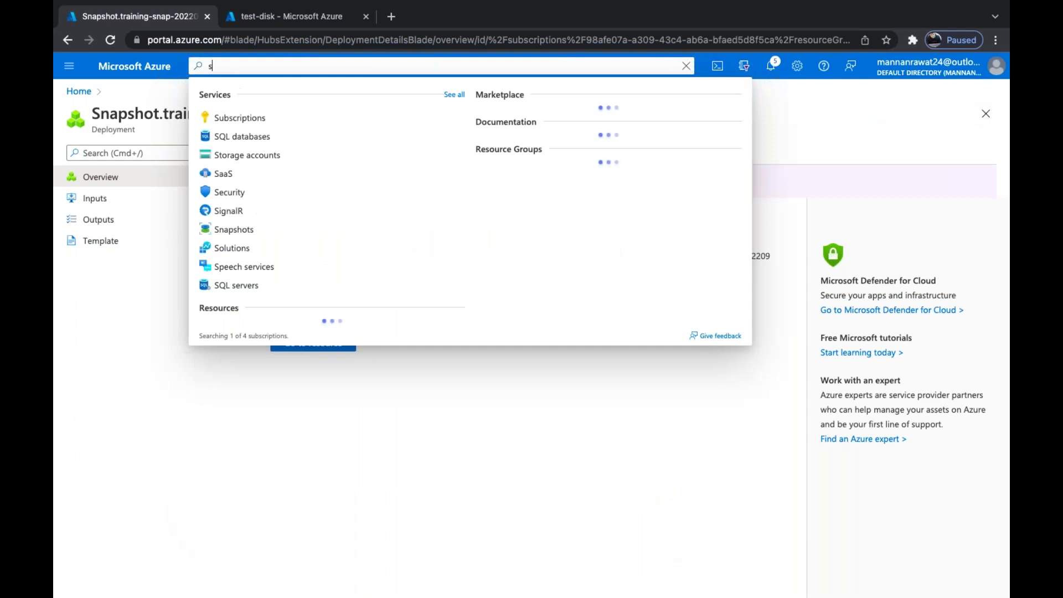
text(na)
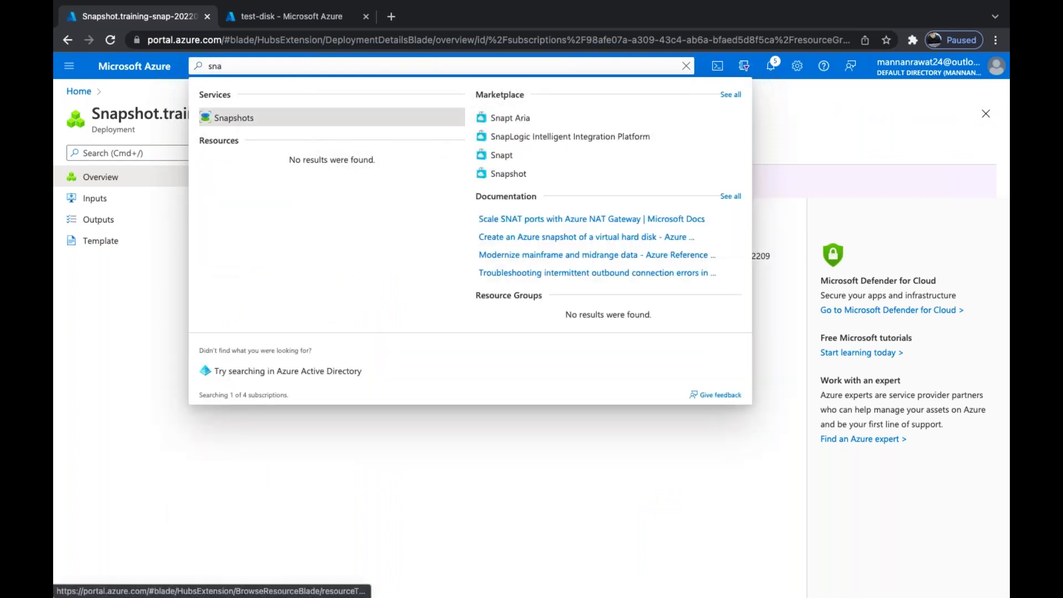
click(232, 118)
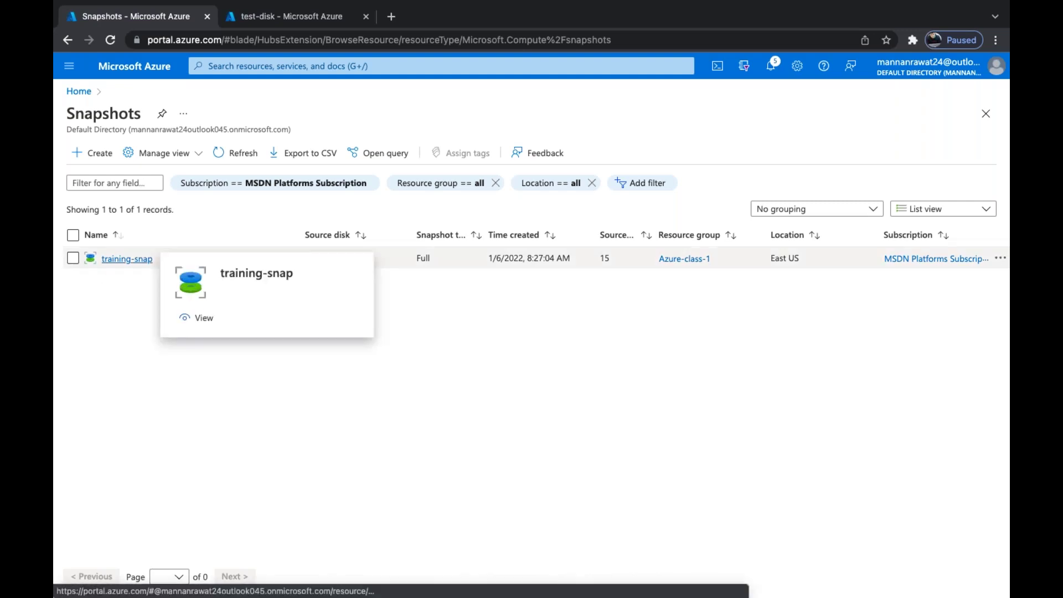
click(127, 259)
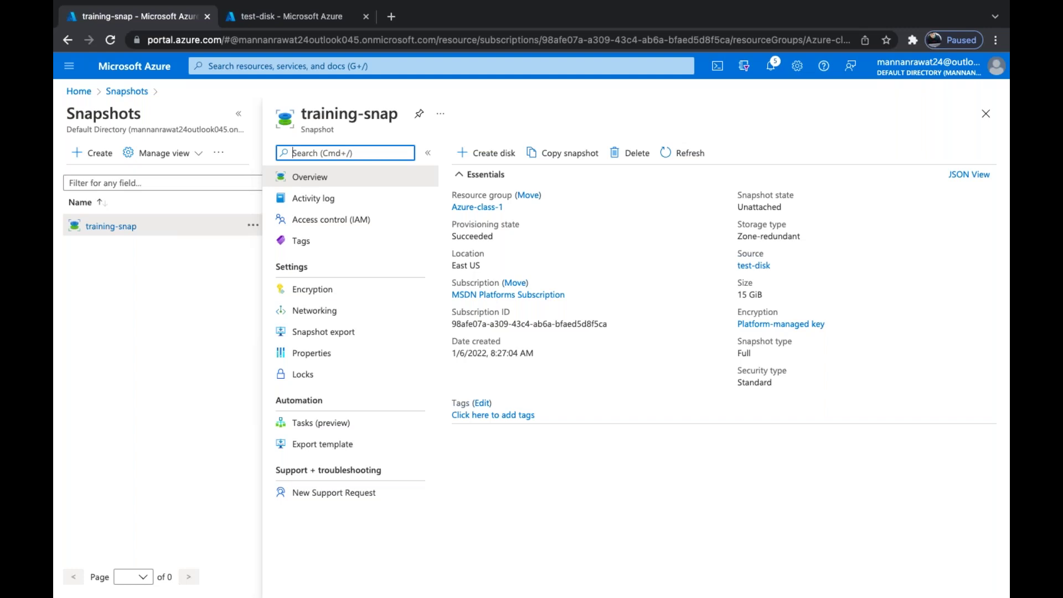
click(493, 158)
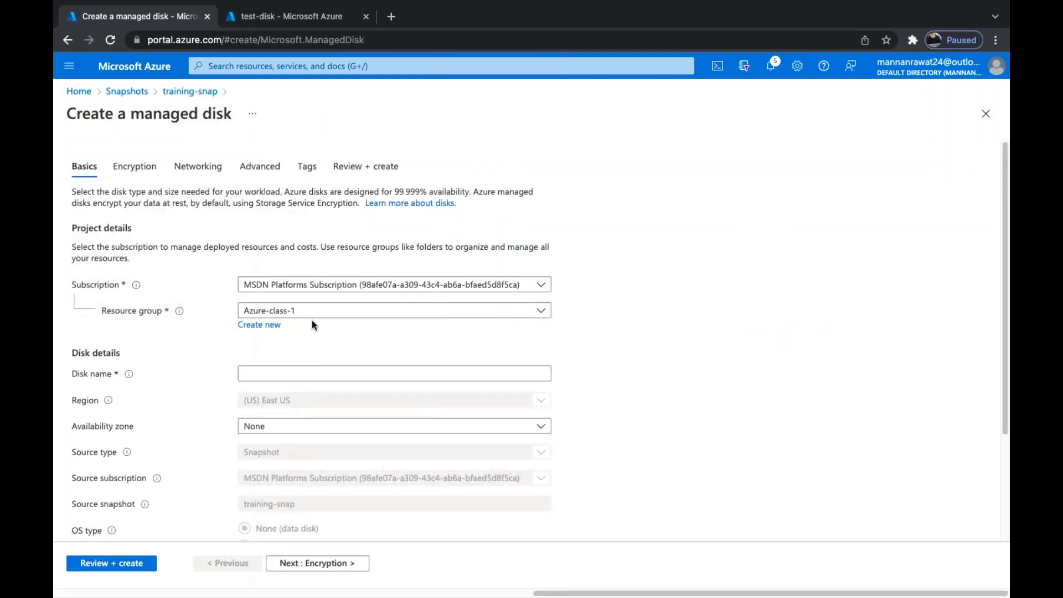
Name the new managed disk 'disk-snap' and bring up its size options
scroll(301, 395, down, 2)
click(299, 285)
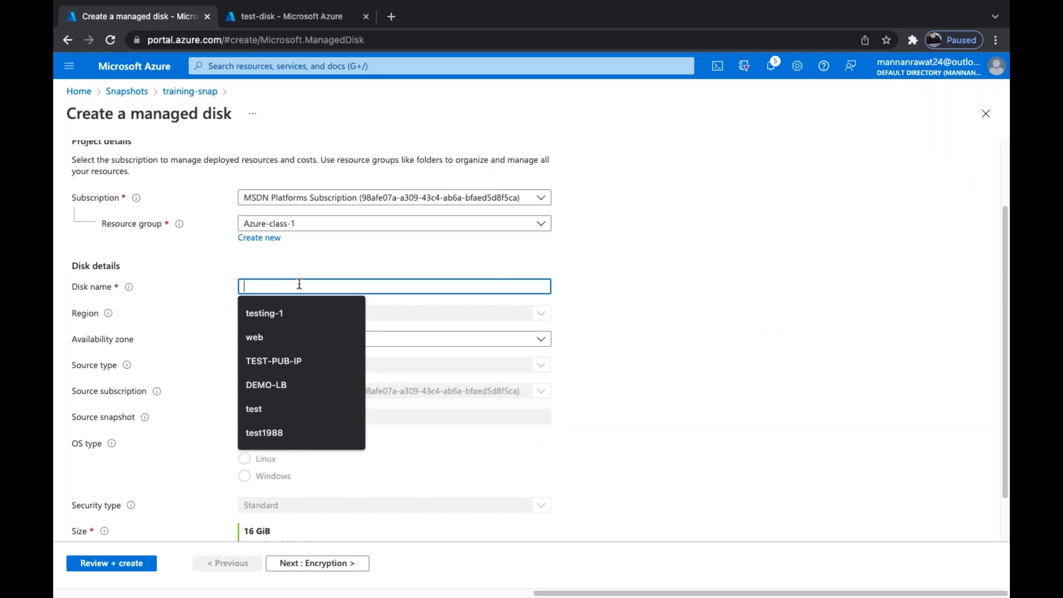
text(disk-snap)
scroll(299, 284, down, 1)
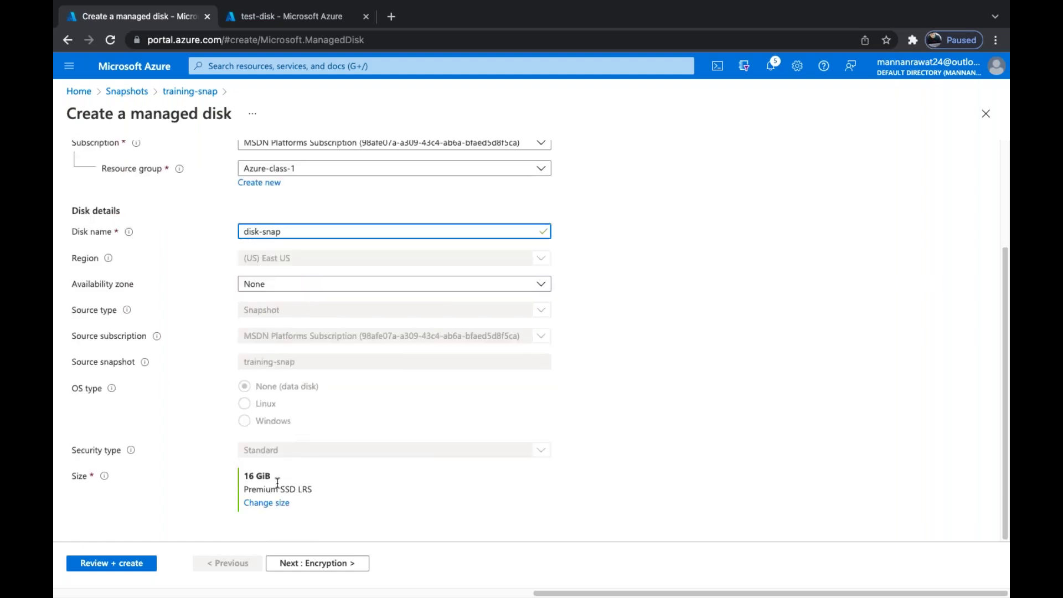
click(273, 503)
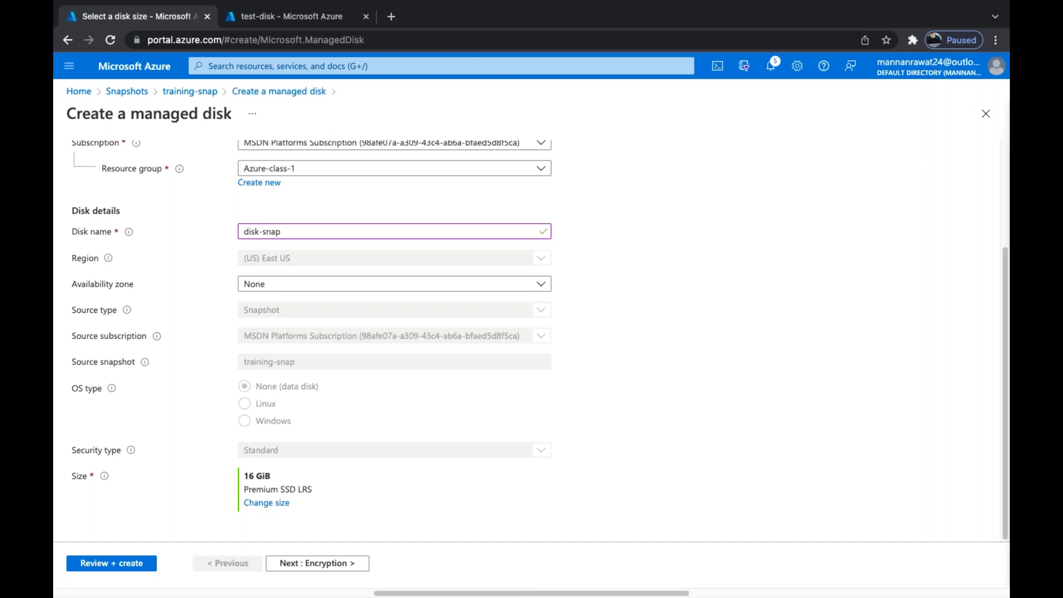
Set a custom disk size of 15 GiB with the default P3 - 120 IOPS, 25 MBps tier
scroll(268, 480, down, 2)
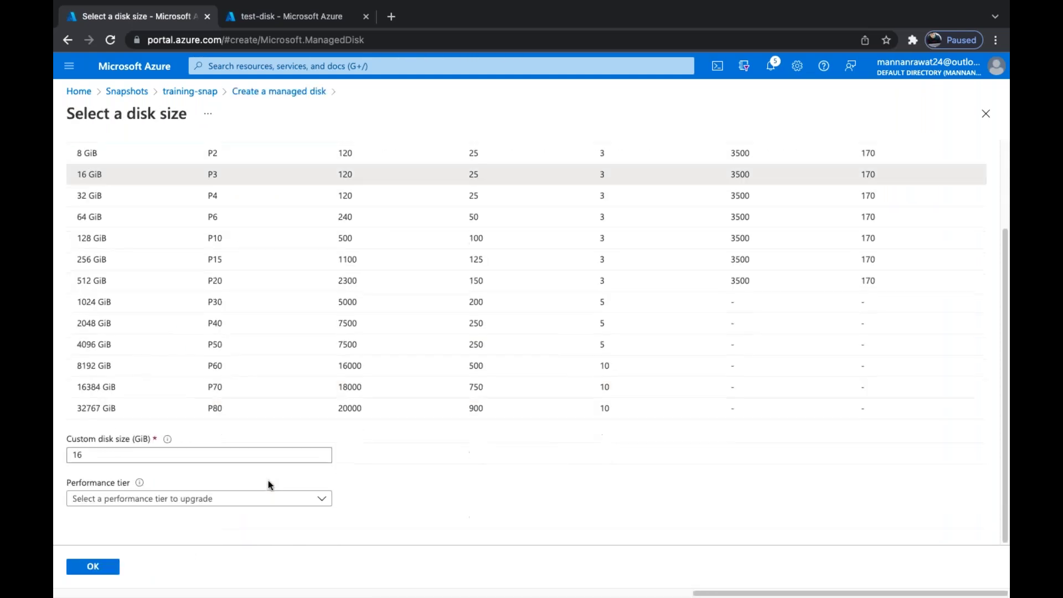
click(122, 452)
key(BackSpace)
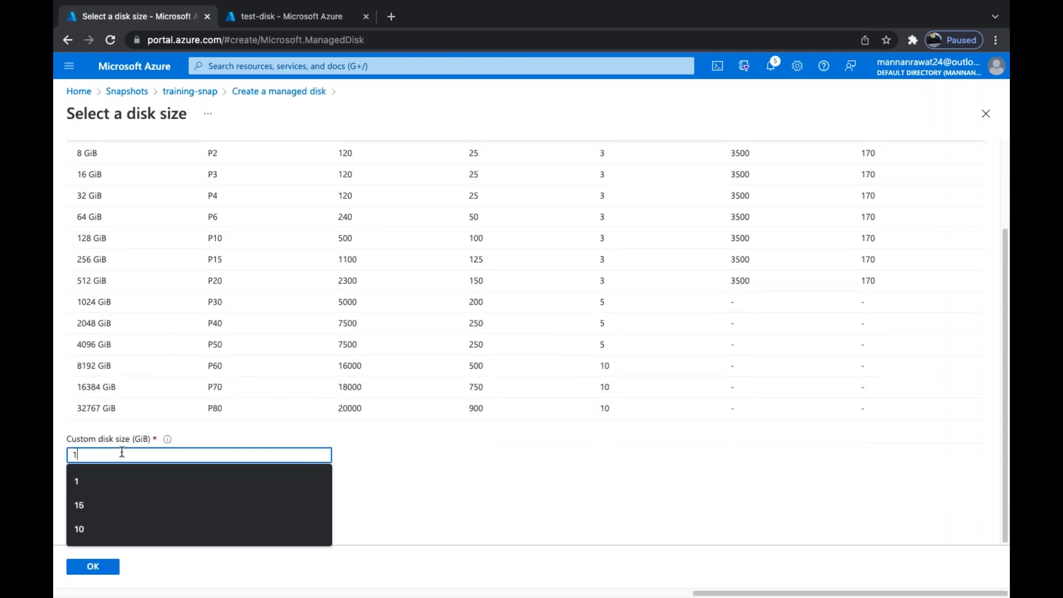
text(2)
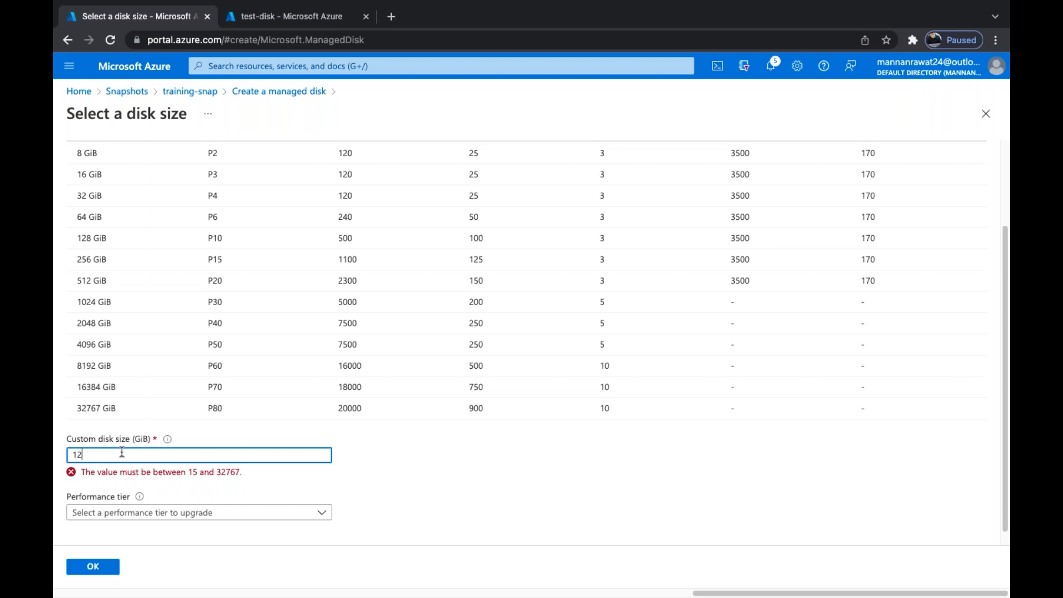
key(BackSpace)
text(5)
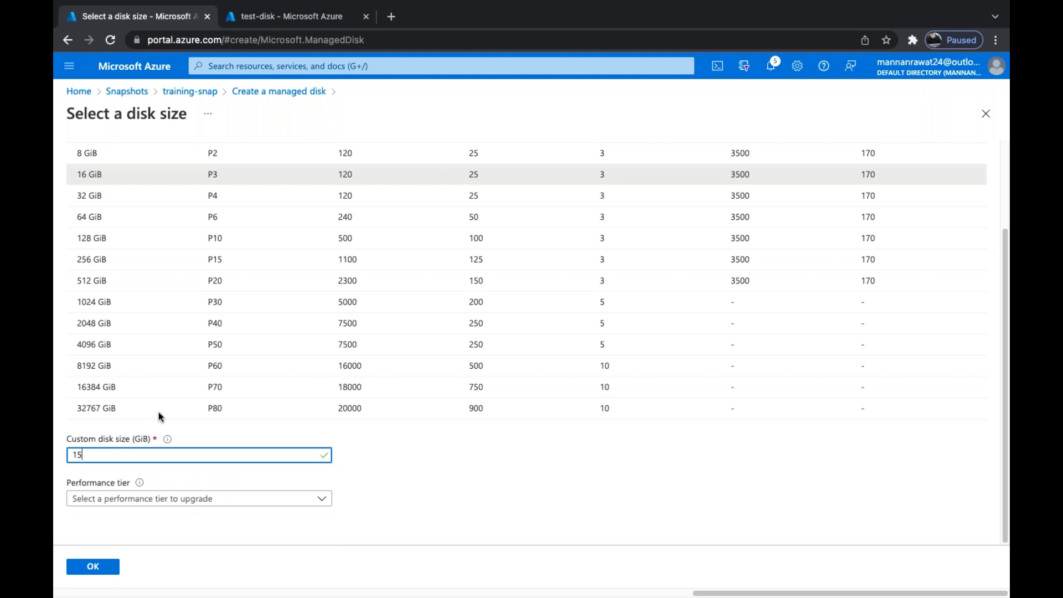
click(187, 501)
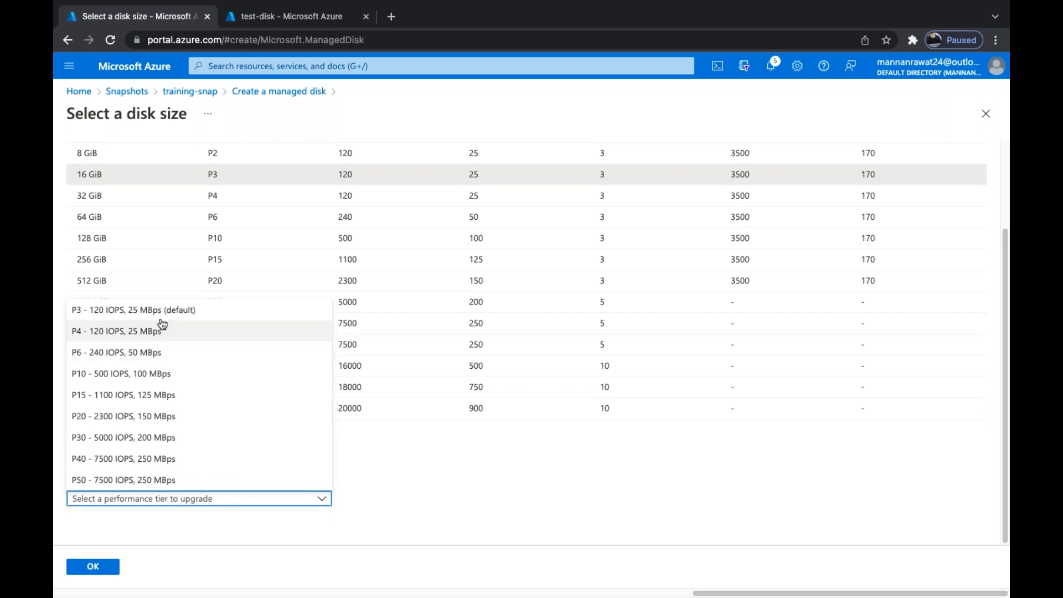
click(144, 310)
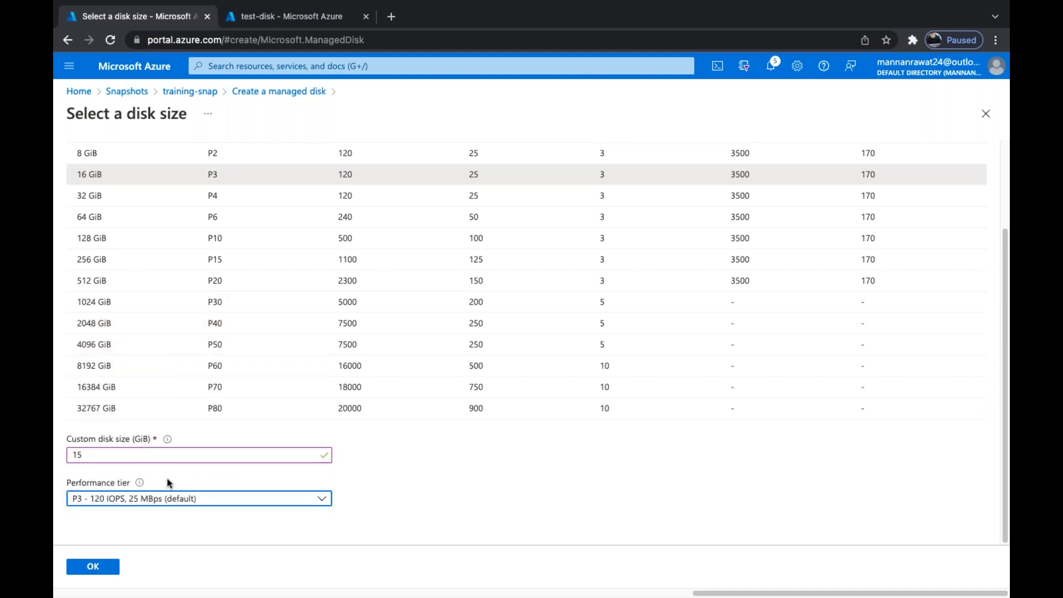
click(94, 569)
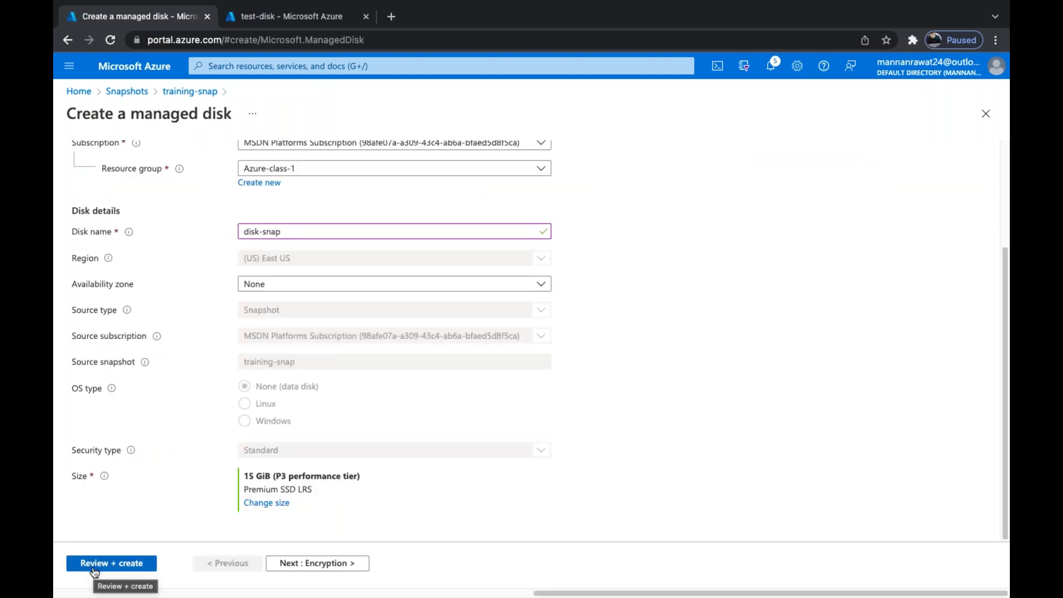
Review and create the disk-snap managed disk, then dismiss the deployment-succeeded notice
click(94, 563)
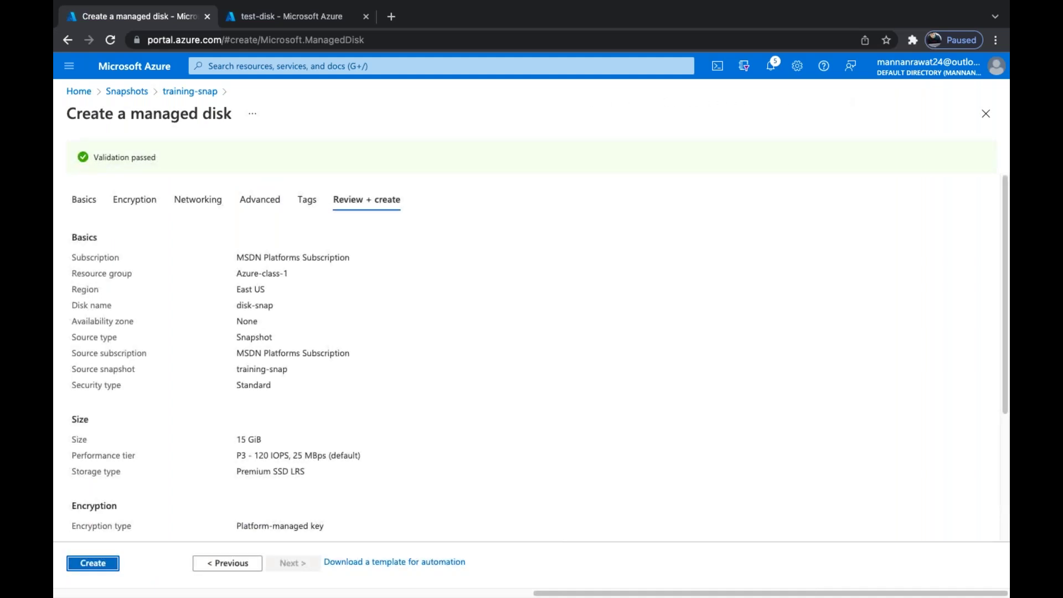
click(92, 563)
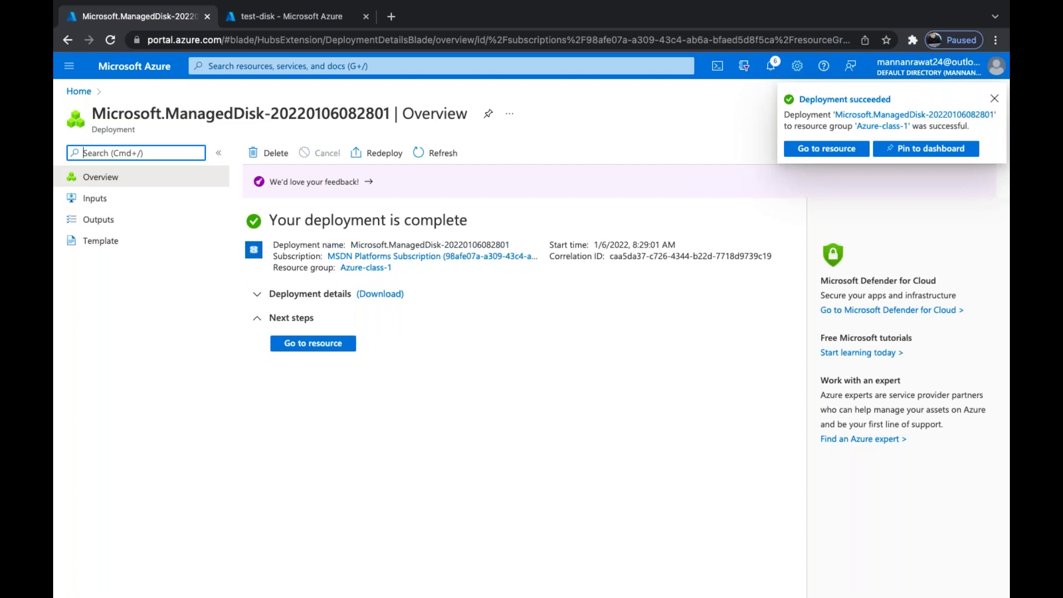
click(994, 99)
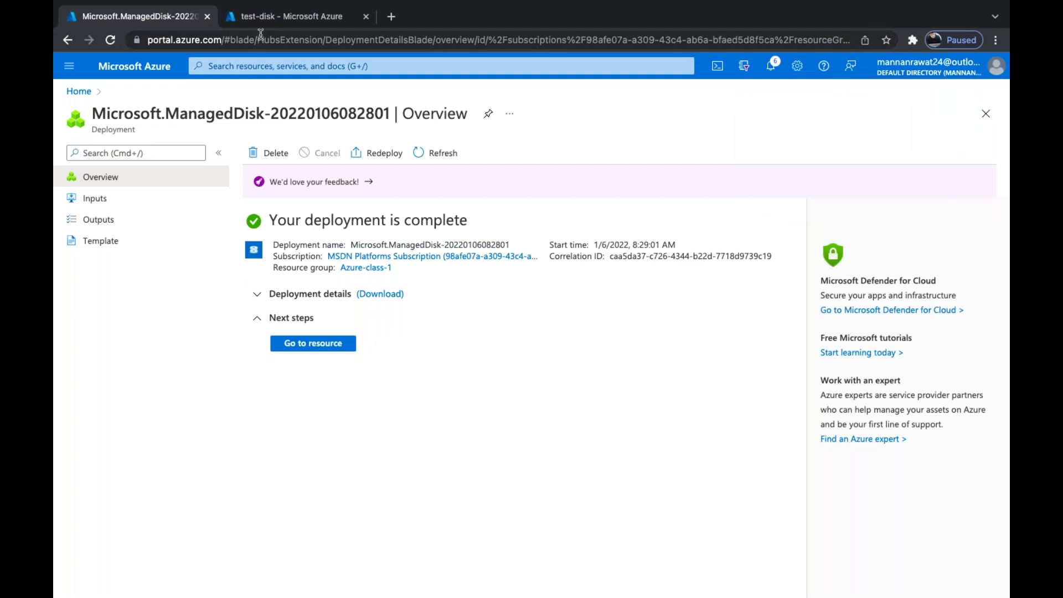
Navigate from the Azure home page through Virtual machines to the web VM's Disks page
click(285, 19)
click(153, 19)
click(258, 25)
click(135, 66)
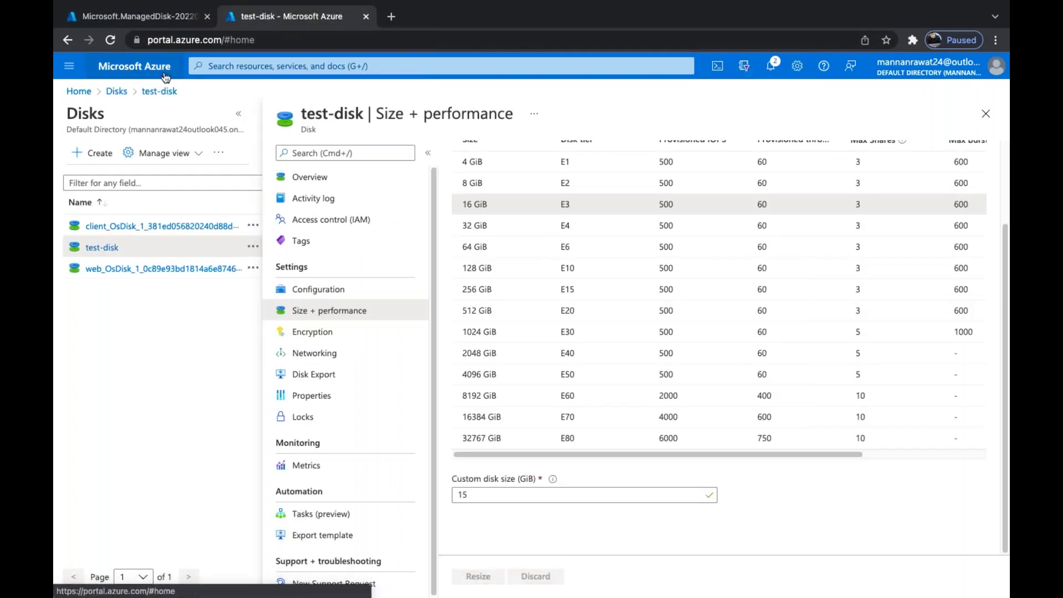
click(354, 169)
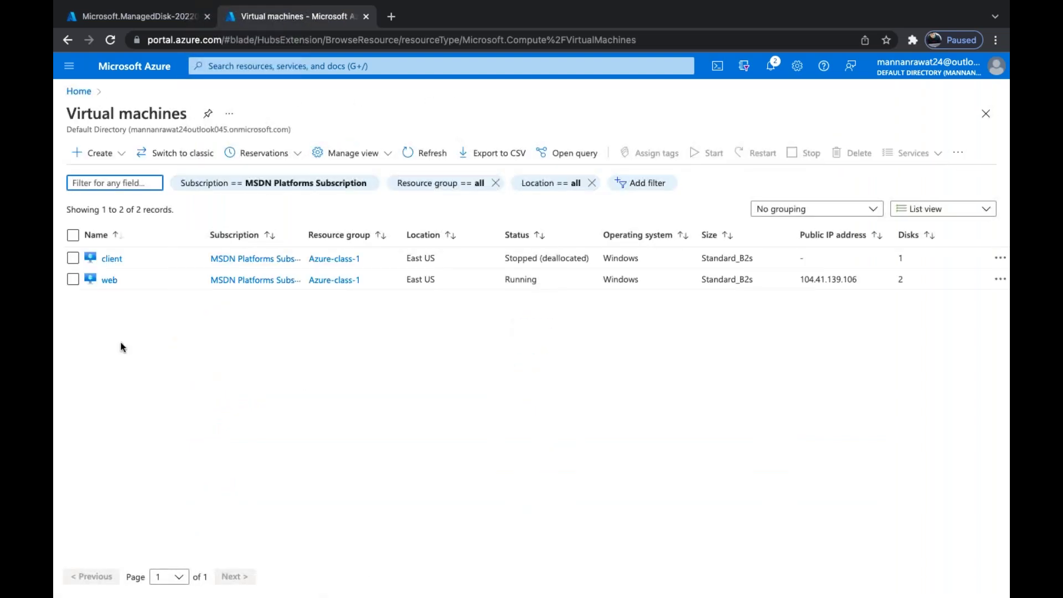
click(116, 282)
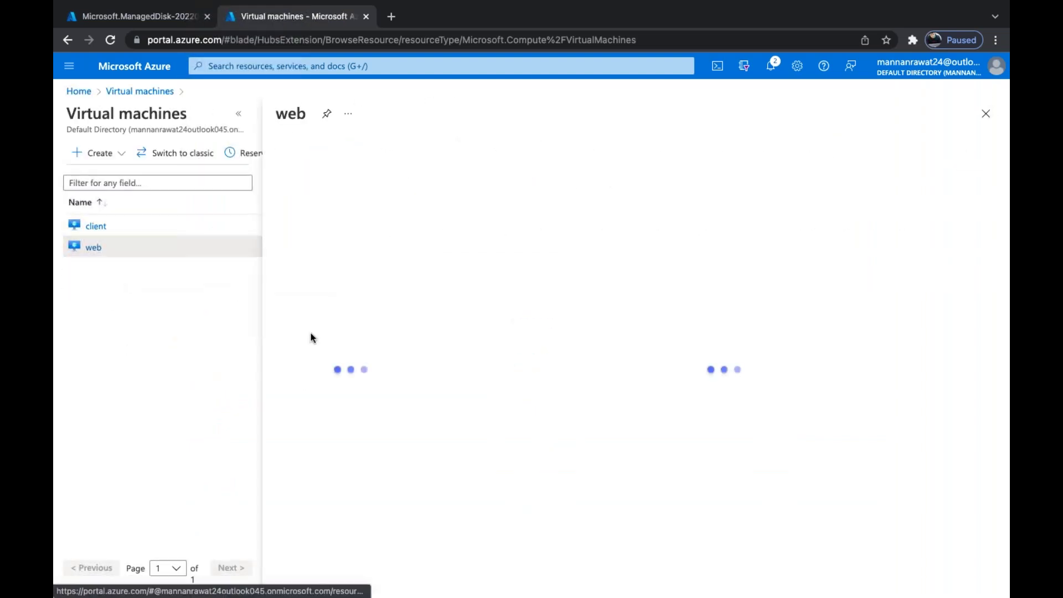
click(239, 115)
scroll(133, 437, down, 2)
scroll(138, 437, up, 2)
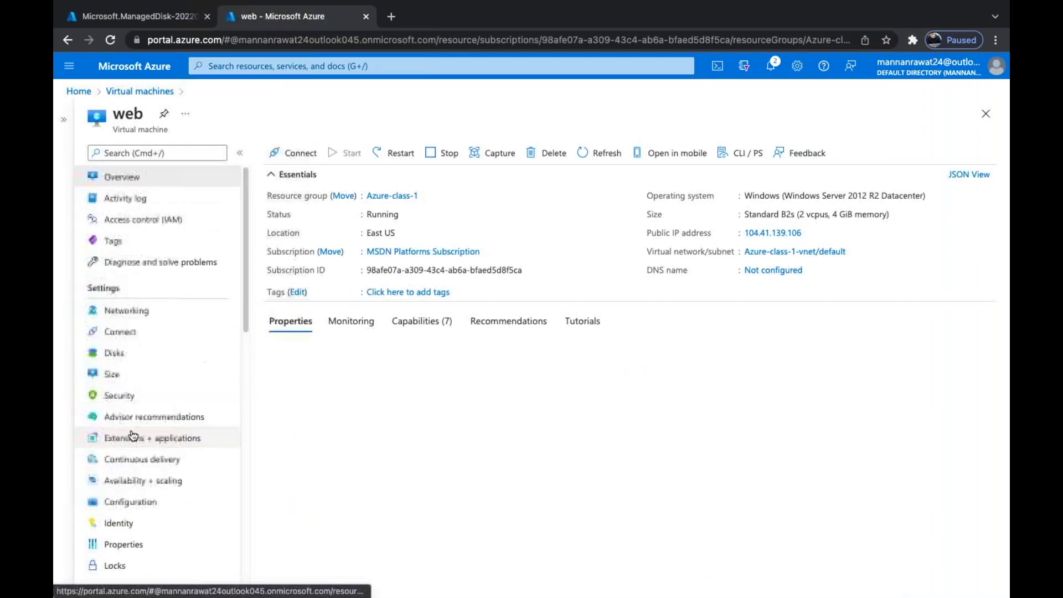
click(114, 354)
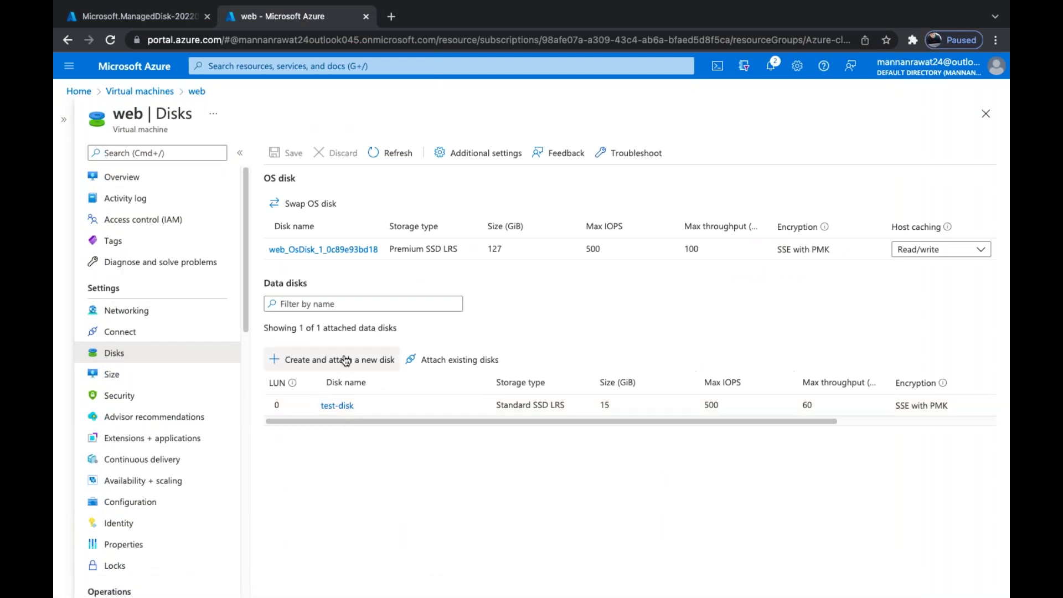
Attach disk-snap to the web VM as data disk LUN 1, save, then return to the remote desktop session
click(465, 360)
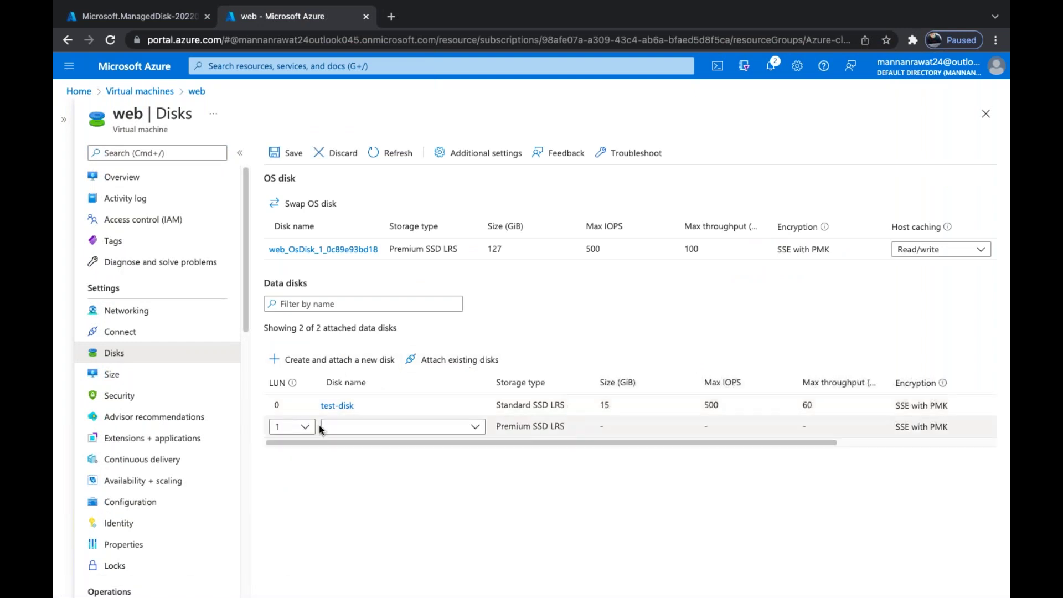
click(424, 429)
click(346, 495)
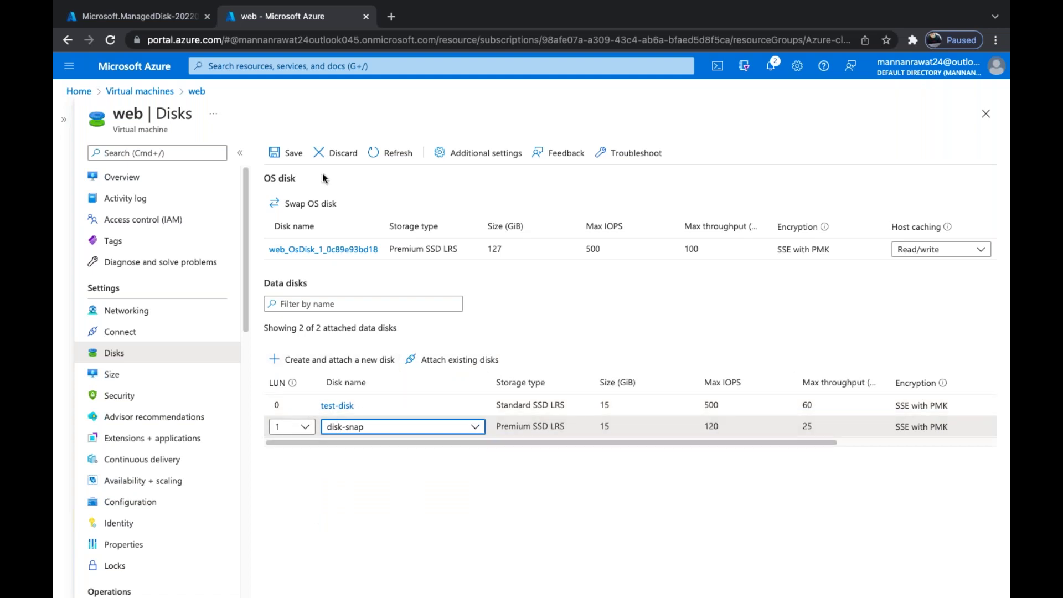
click(293, 156)
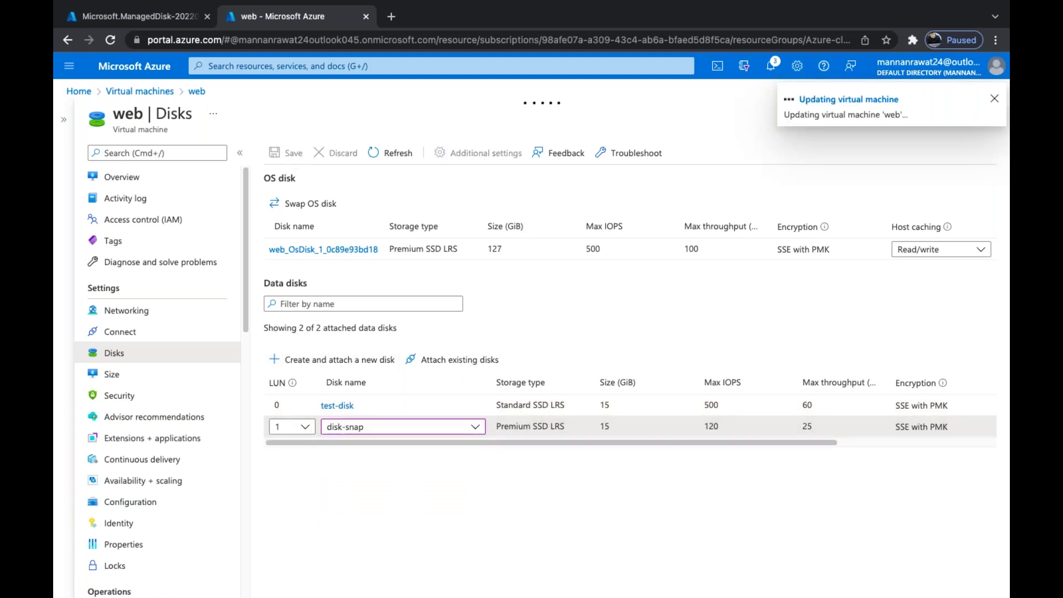
key(ctrl+Left)
key(ctrl+Left)
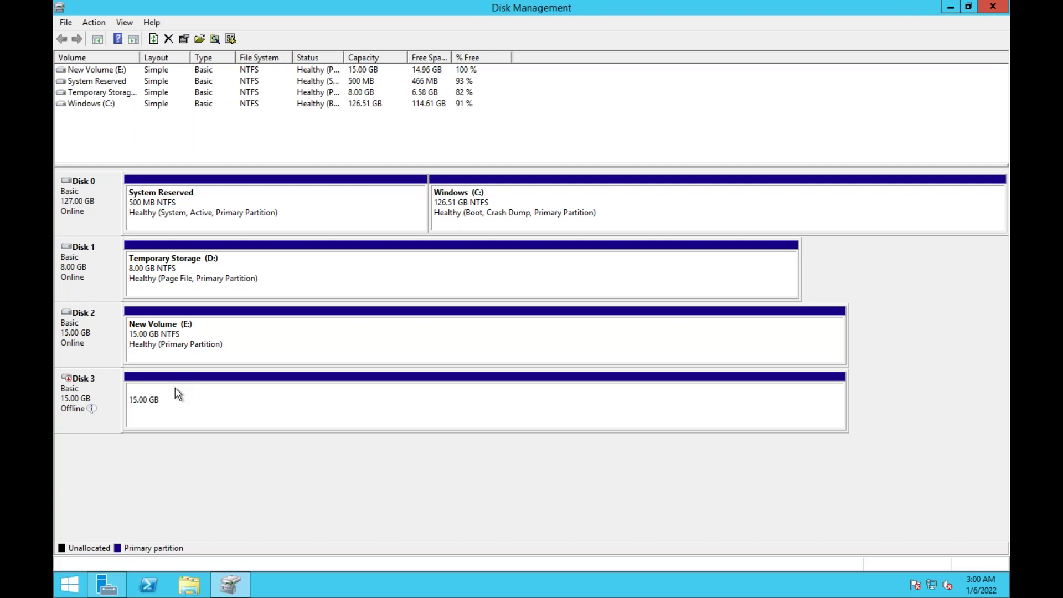
Bring offline Disk 3 online and open its New Volume (F:) in File Explorer
right_click(66, 394)
click(102, 398)
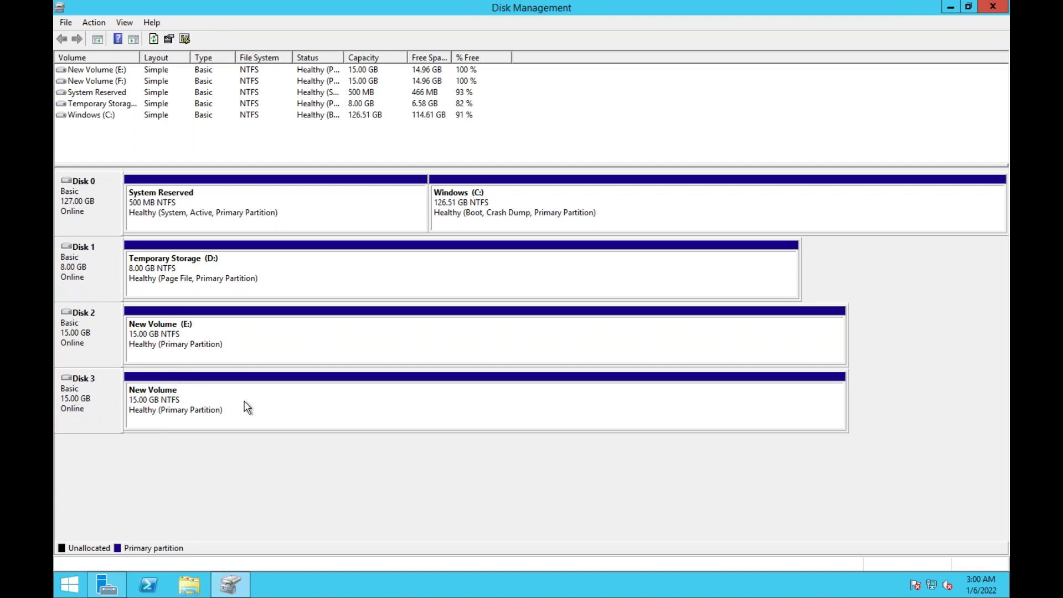
right_click(185, 400)
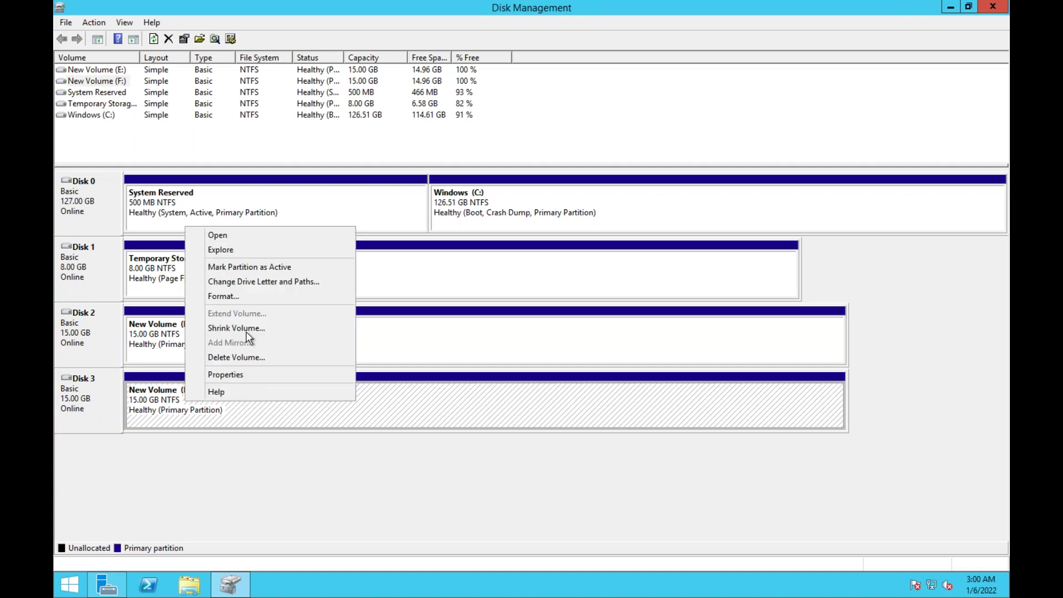
click(240, 237)
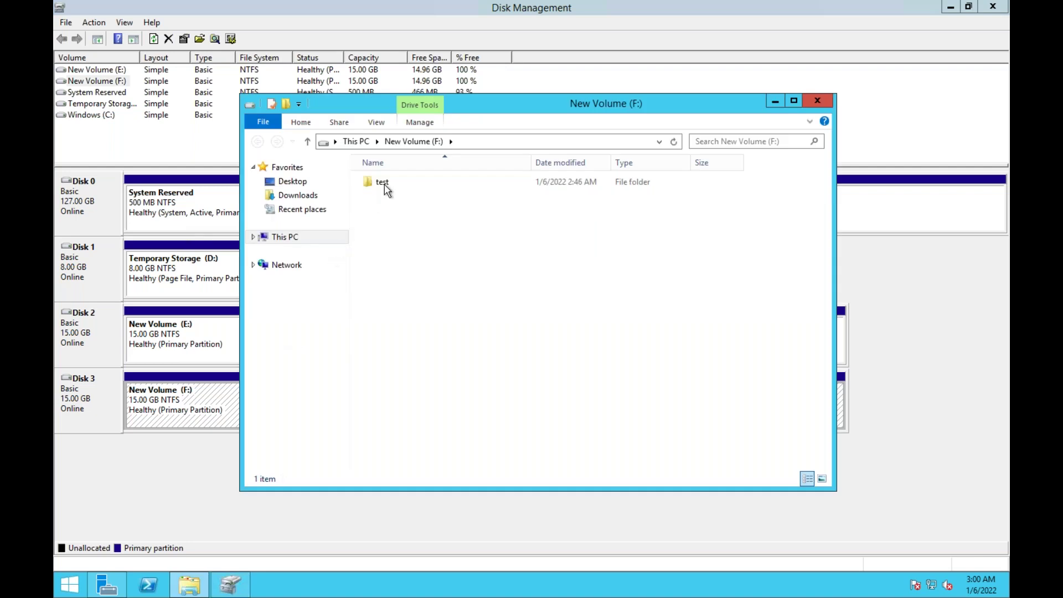
Open the test folder's New Text Document and confirm it reads "this is test storage"
click(384, 181)
double_click(384, 181)
click(419, 184)
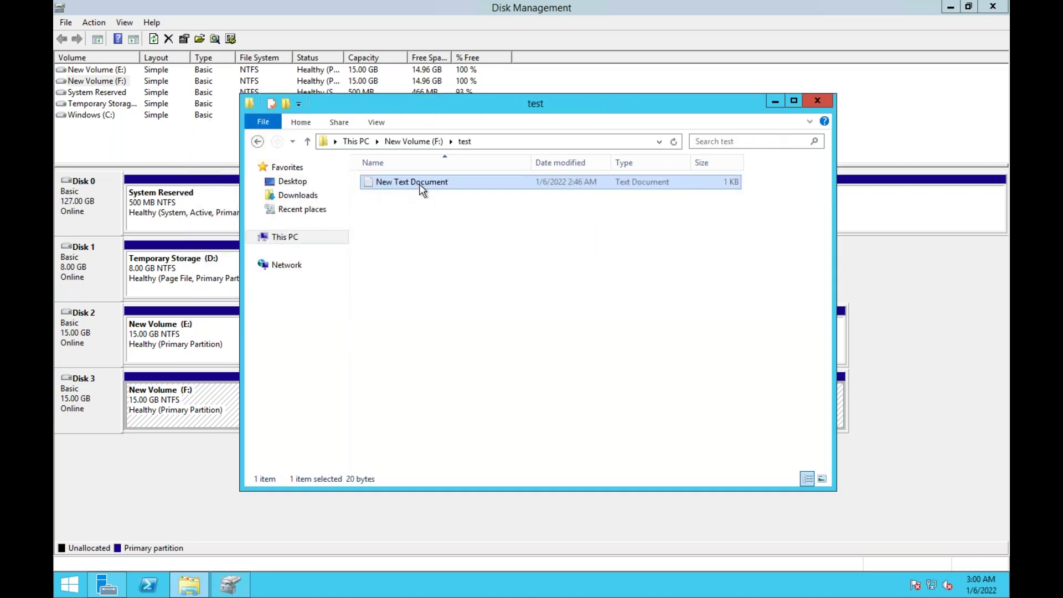
double_click(412, 182)
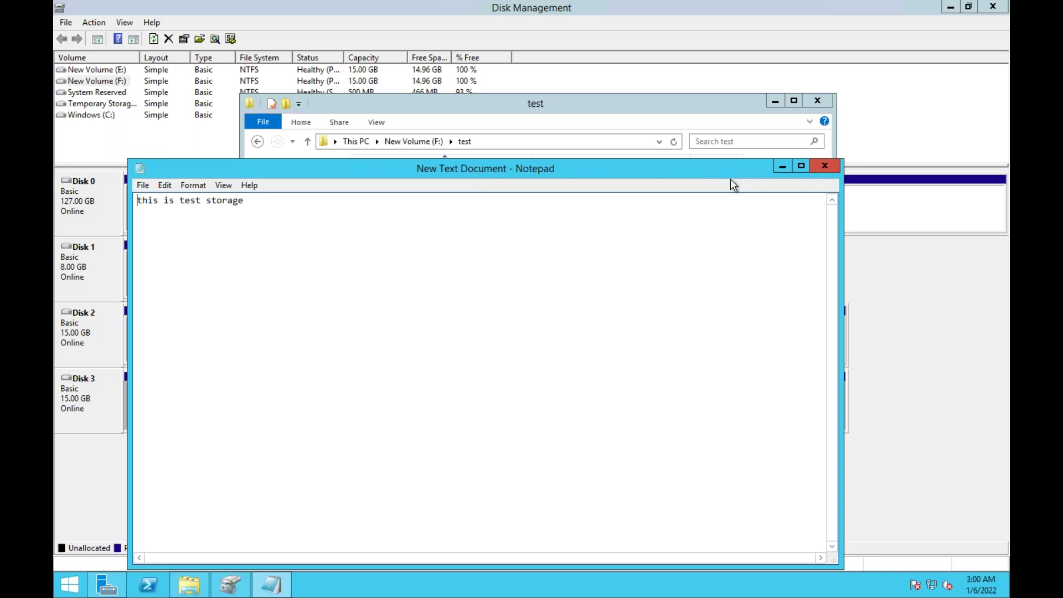
Close Notepad and the Explorer window and go back to the Azure portal
click(825, 165)
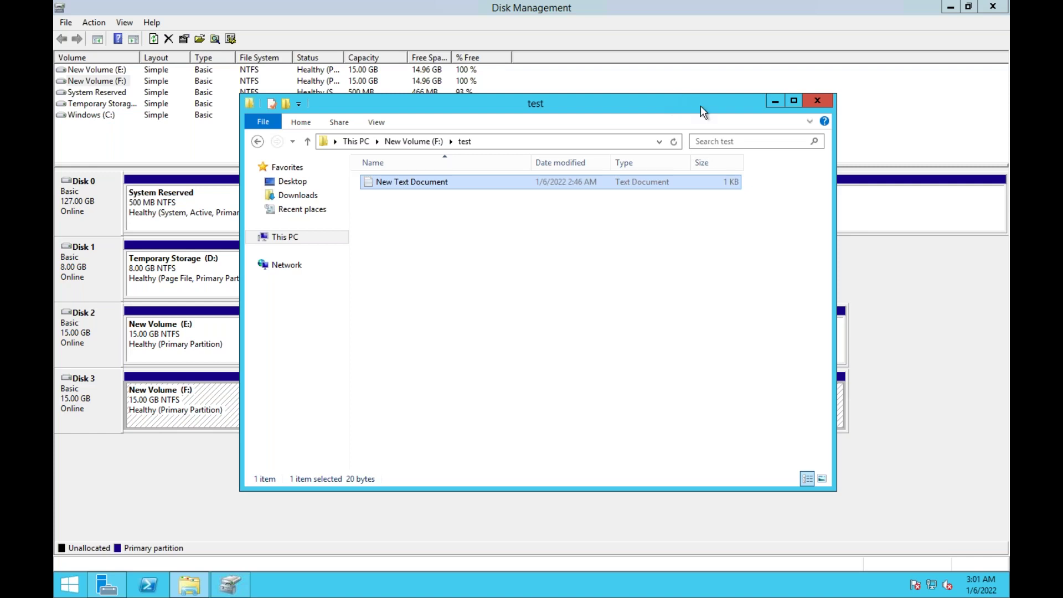
click(818, 102)
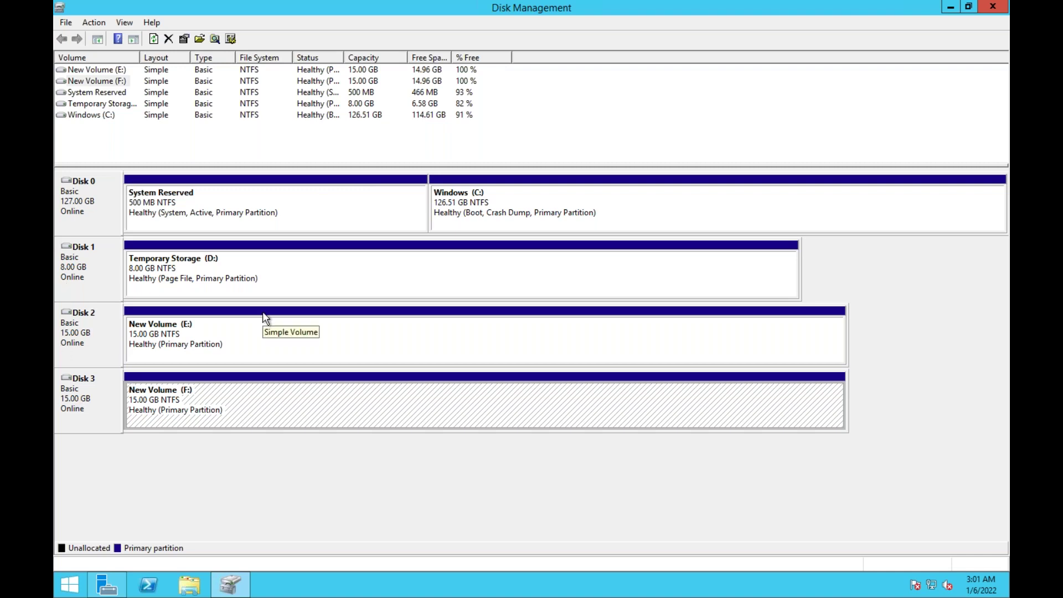
key(ctrl+Right)
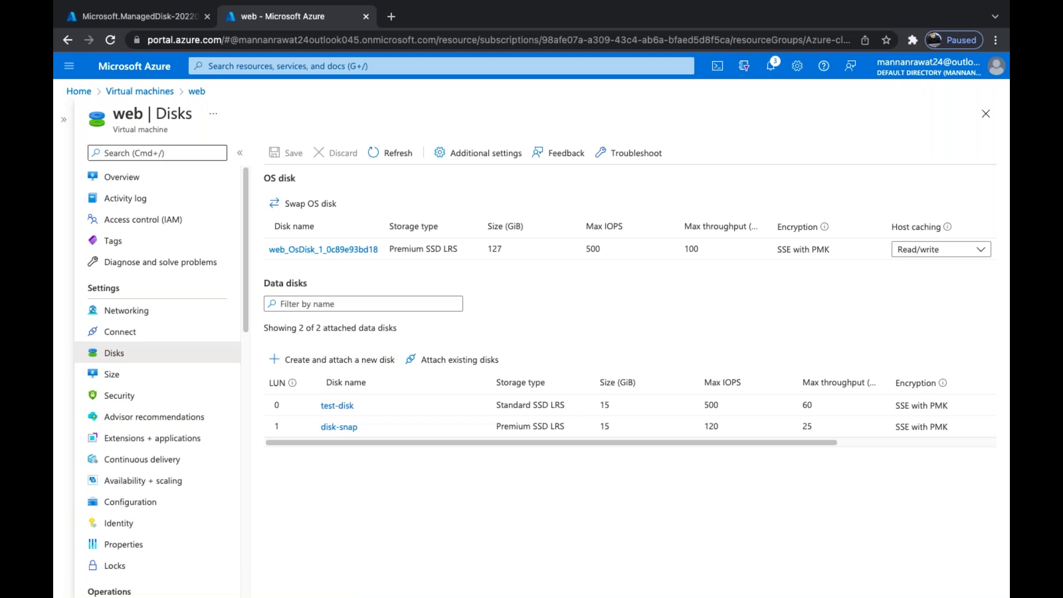
Return to the Microsoft.ManagedDisk deployment overview, check notifications, then show the Azure-vm Data Disk Snapshot diagram in OneNote
click(177, 18)
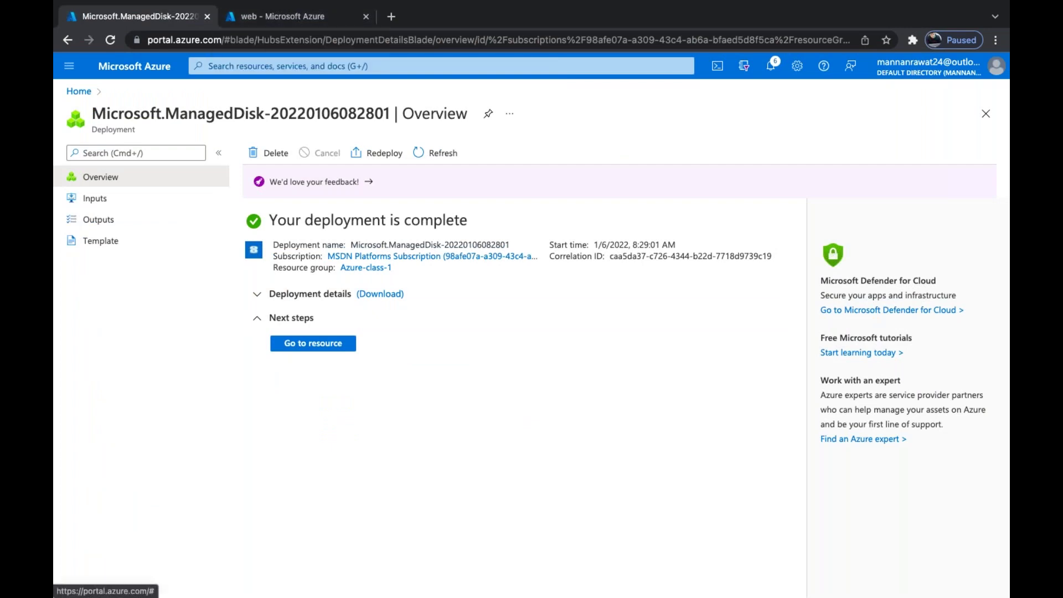
click(773, 71)
click(986, 94)
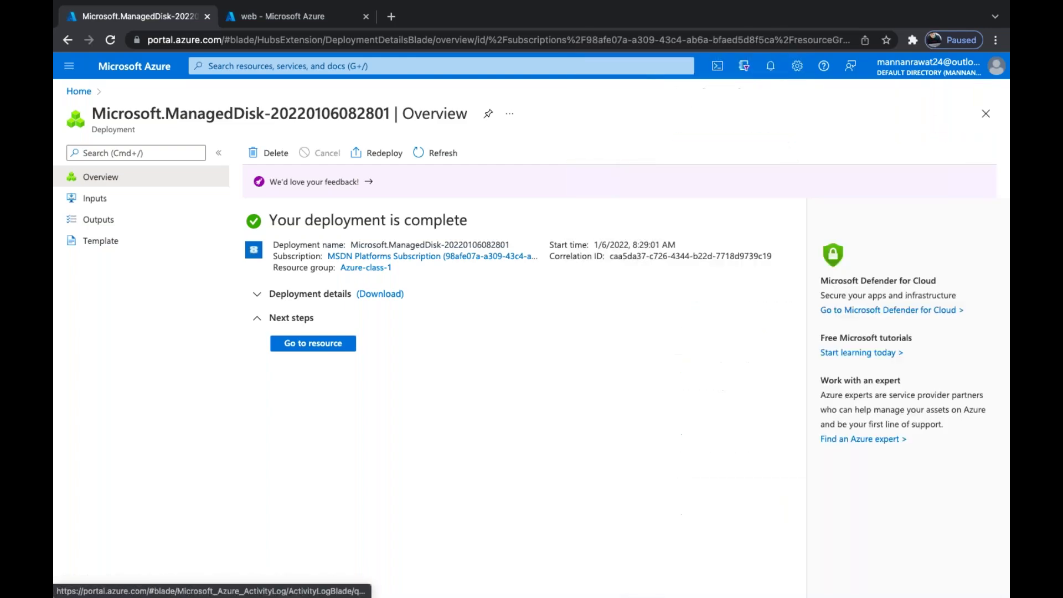
key(ctrl+Right)
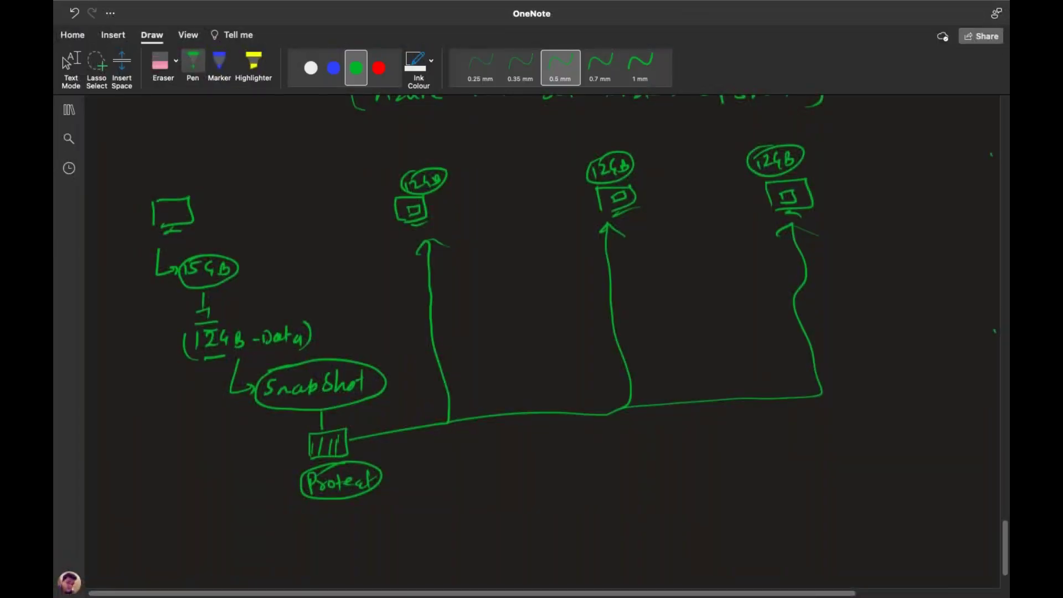
scroll(542, 332, up, 2)
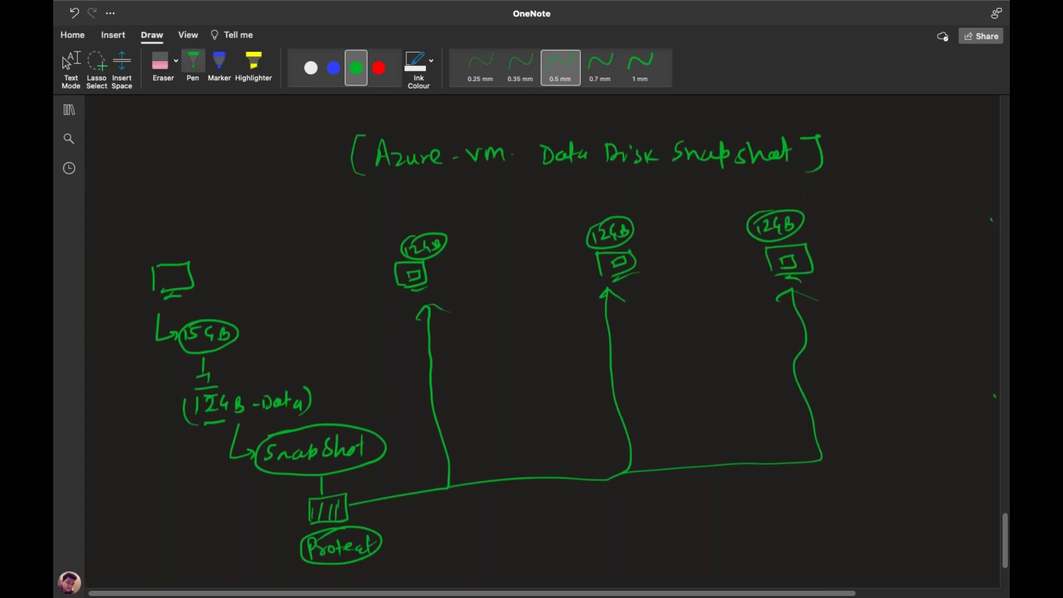
Switch to the web VM's portal page and open its Size options
scroll(532, 332, down, 3)
scroll(532, 332, up, 10)
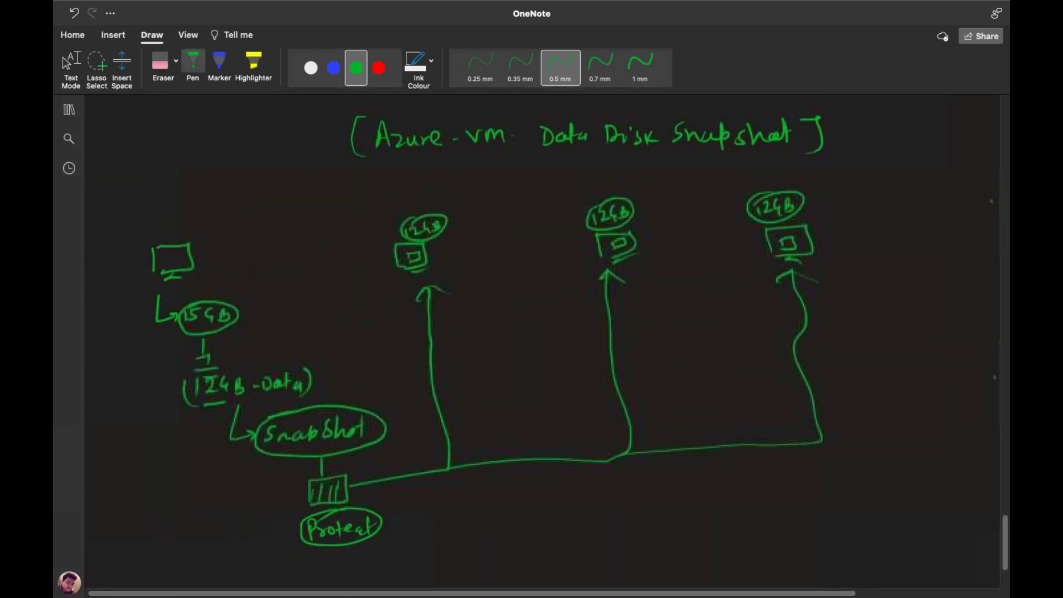
scroll(532, 332, down, 5)
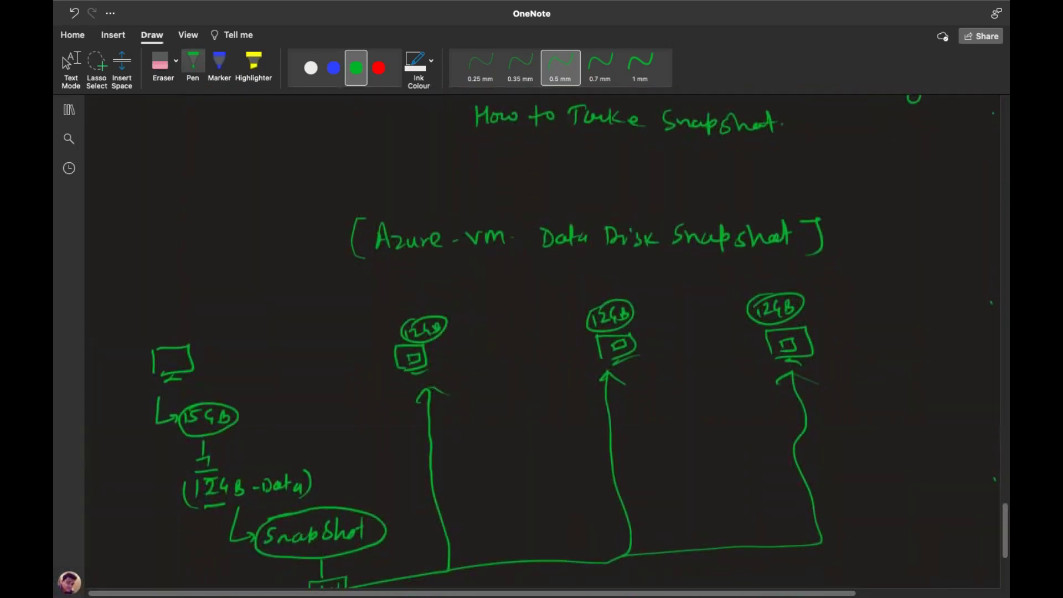
scroll(532, 332, down, 4)
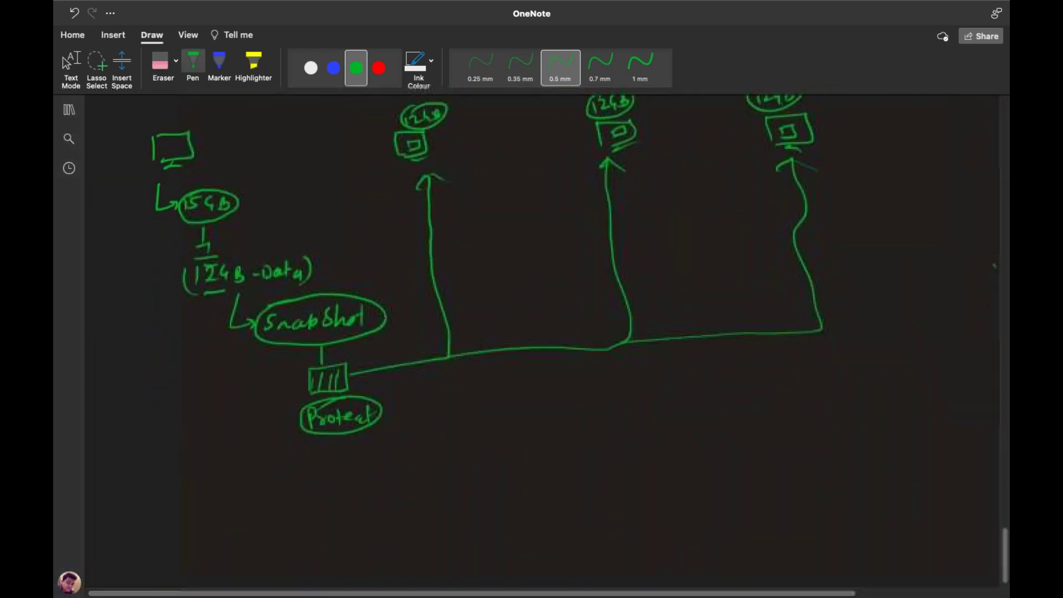
scroll(531, 332, up, 1)
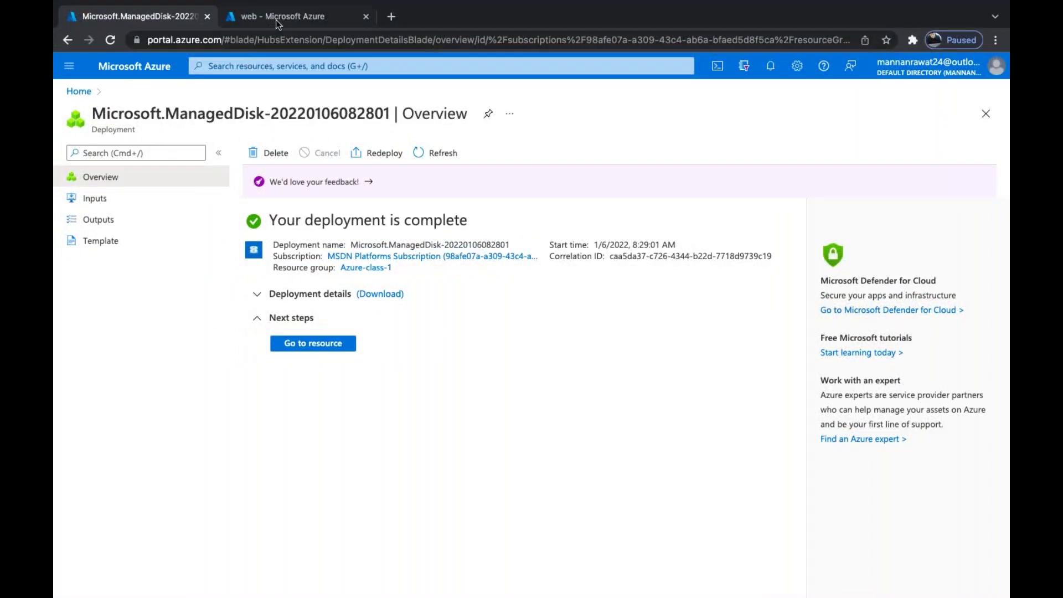
click(276, 19)
scroll(122, 344, down, 1)
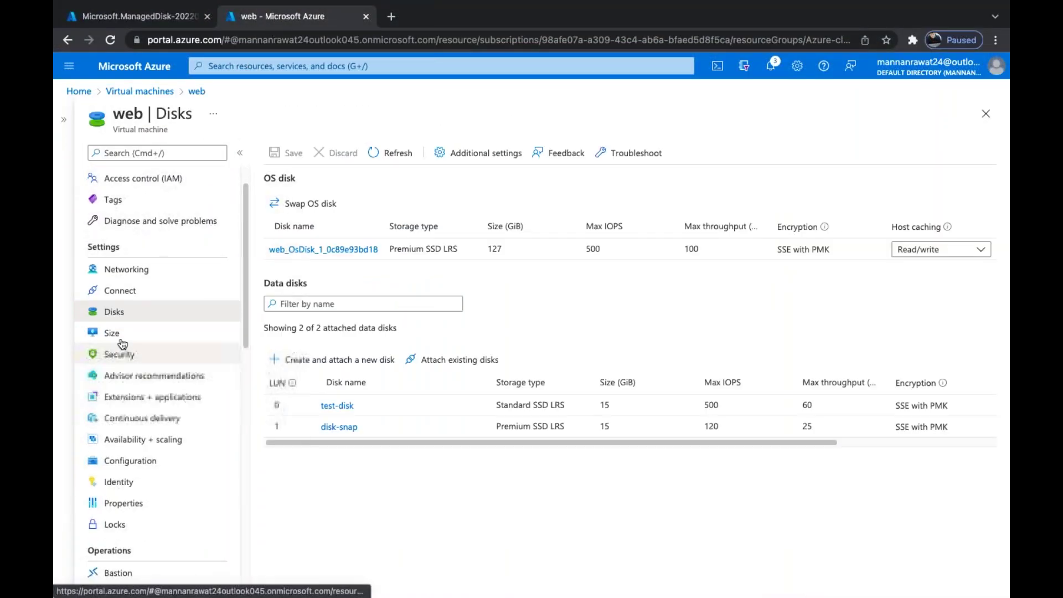
click(122, 339)
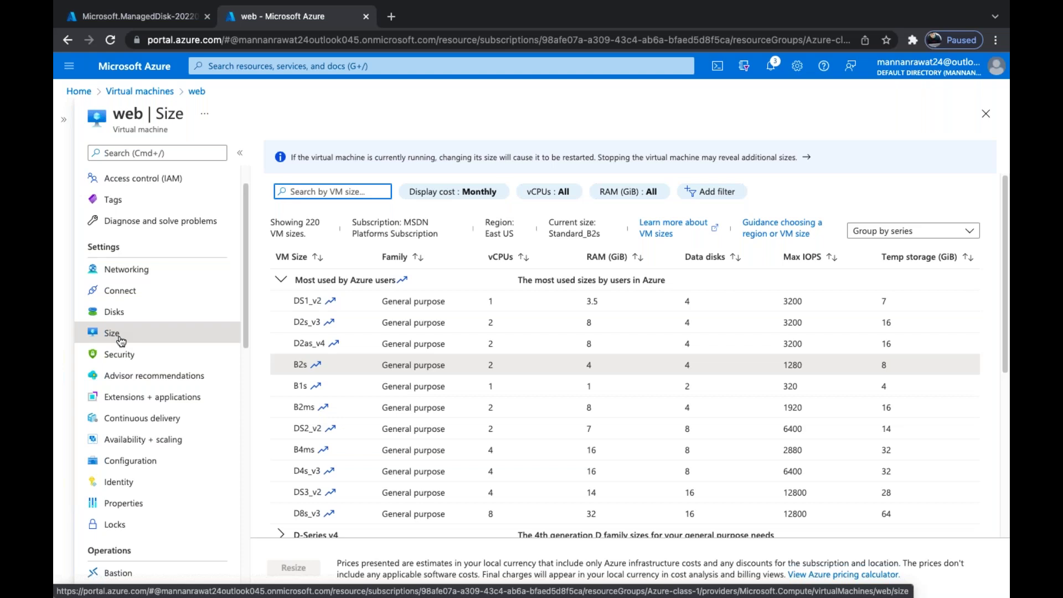
Select the B1s size so Resize becomes available, without applying it
click(69, 45)
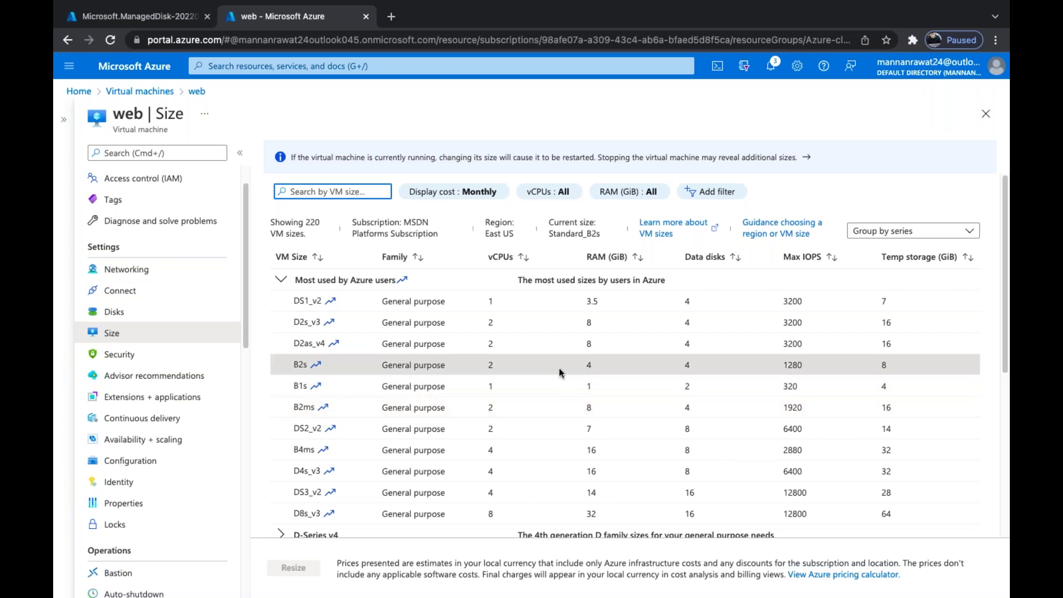
click(590, 383)
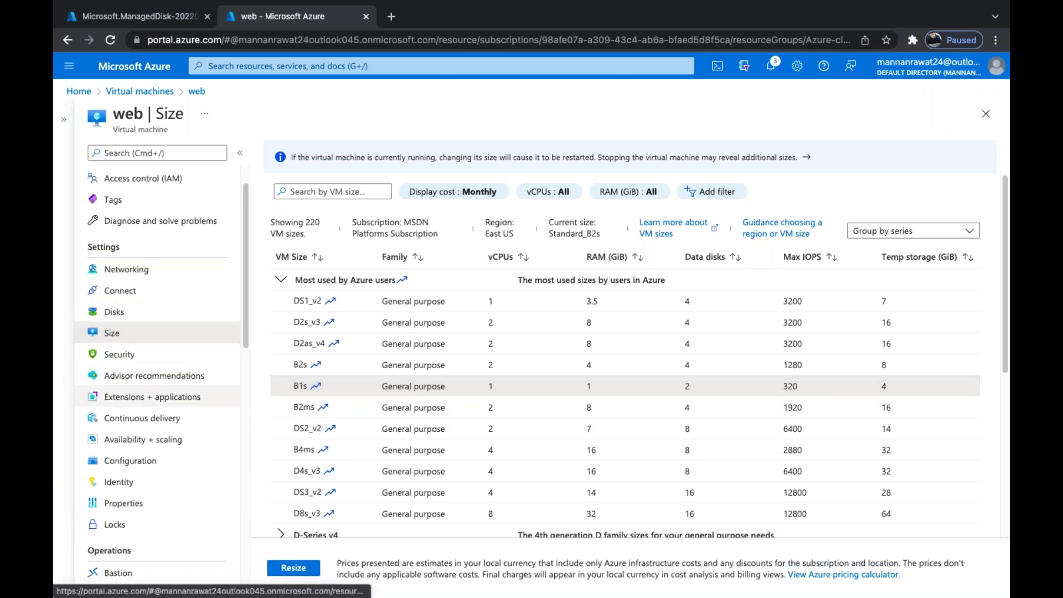
scroll(155, 396, down, 3)
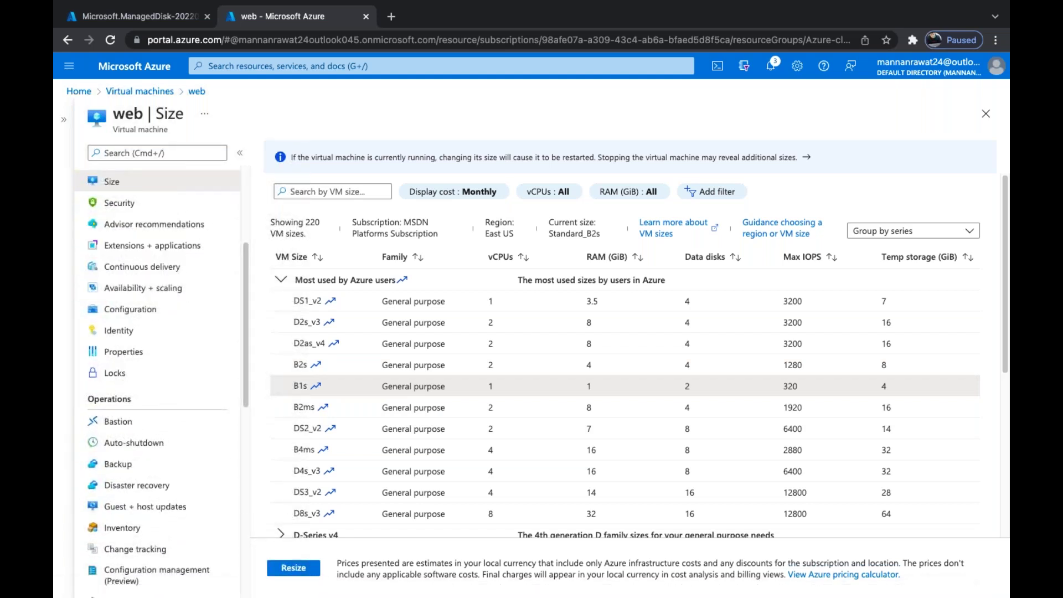
Open the web VM's Extensions + applications page and end on the VM Applications tab
click(189, 247)
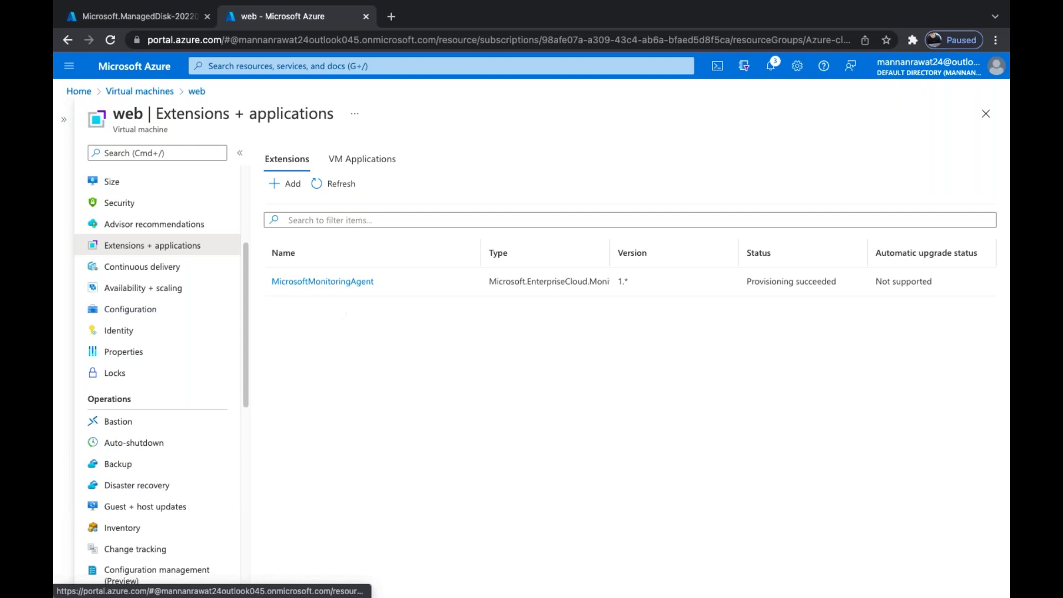
click(351, 161)
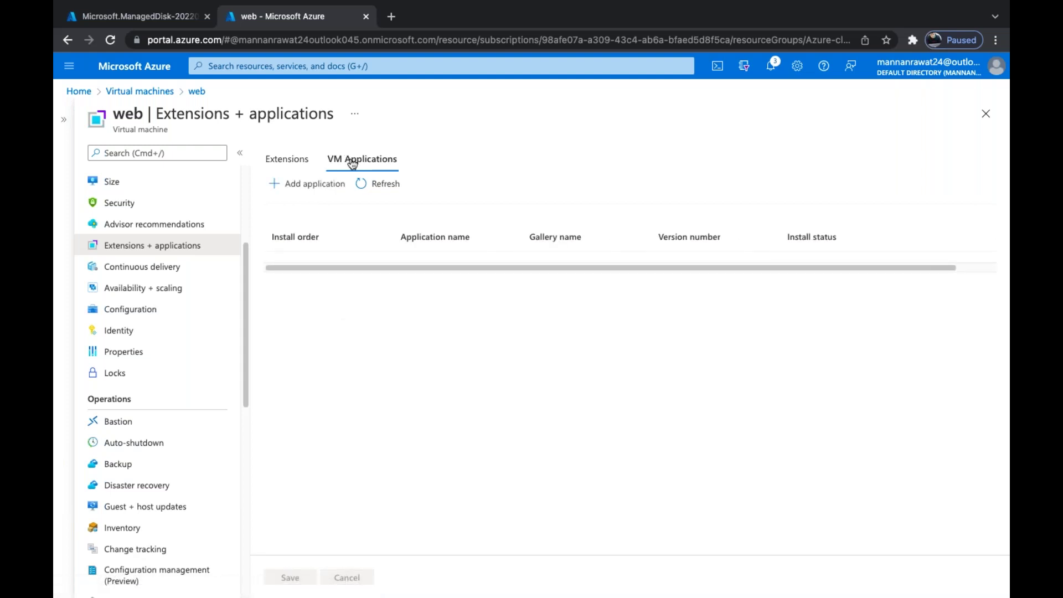
click(294, 161)
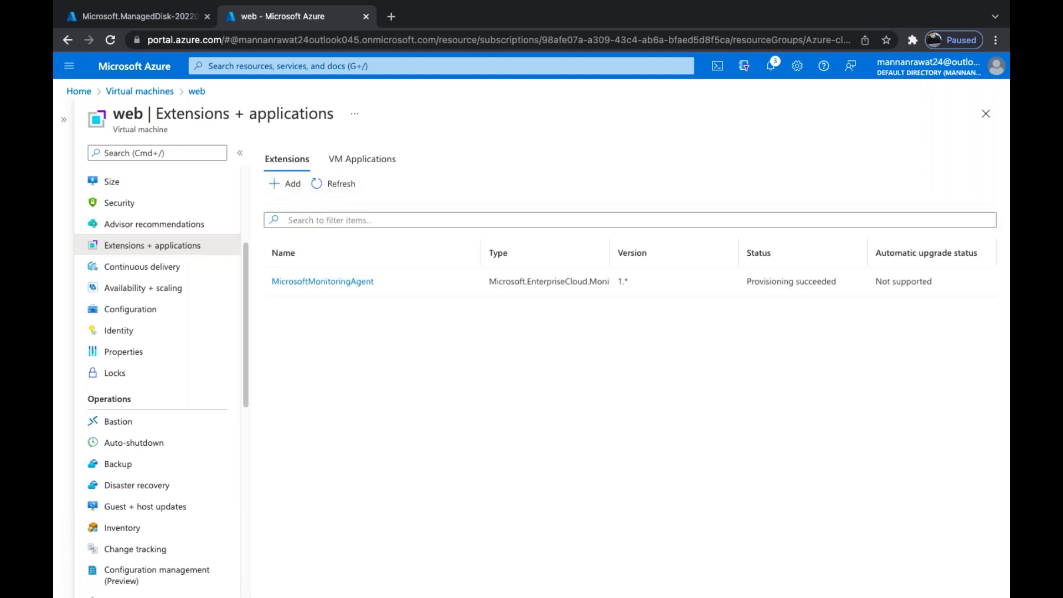
click(353, 161)
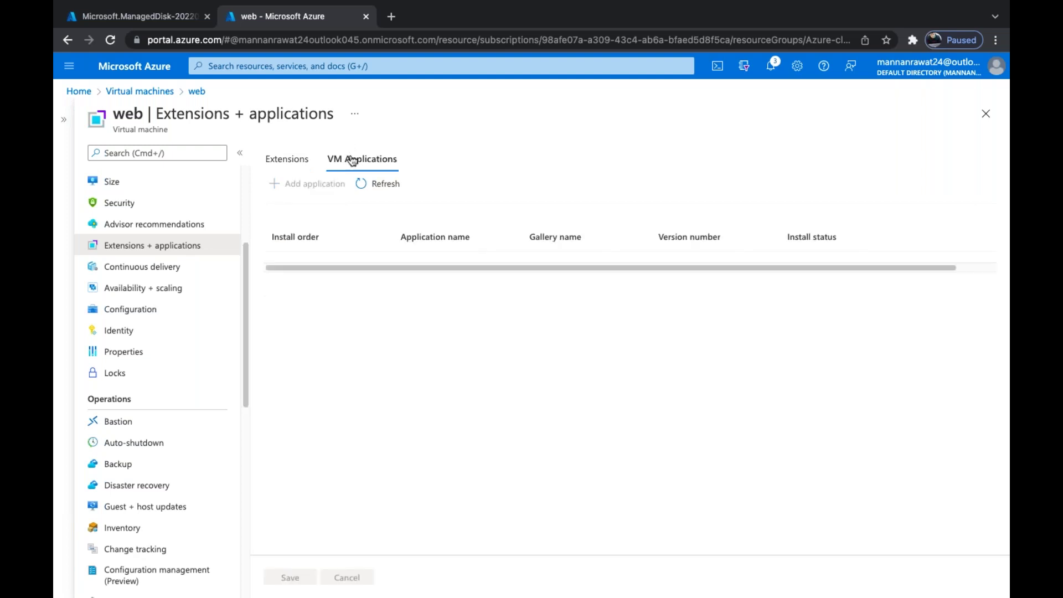
scroll(169, 243, down, 1)
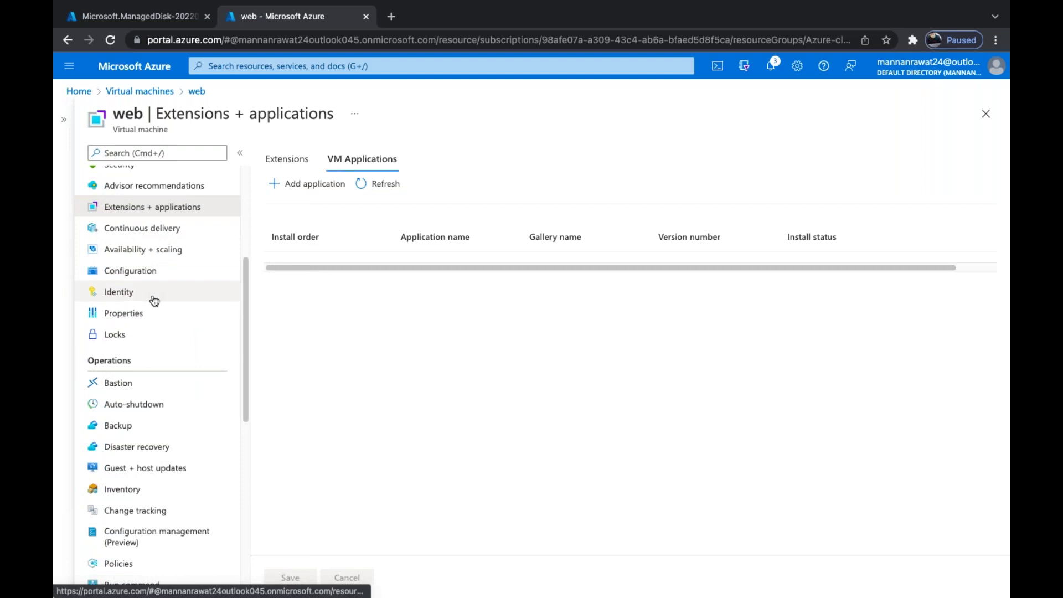
scroll(153, 298, down, 1)
scroll(154, 300, down, 1)
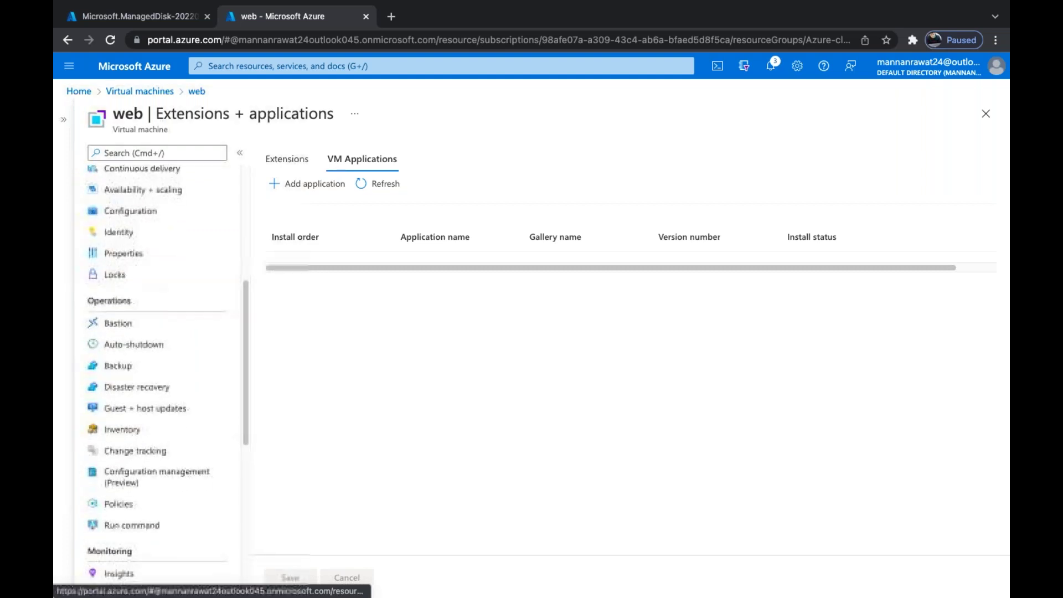
Open the web VM's Locks page, start a new lock, view lock types, then cancel
click(115, 256)
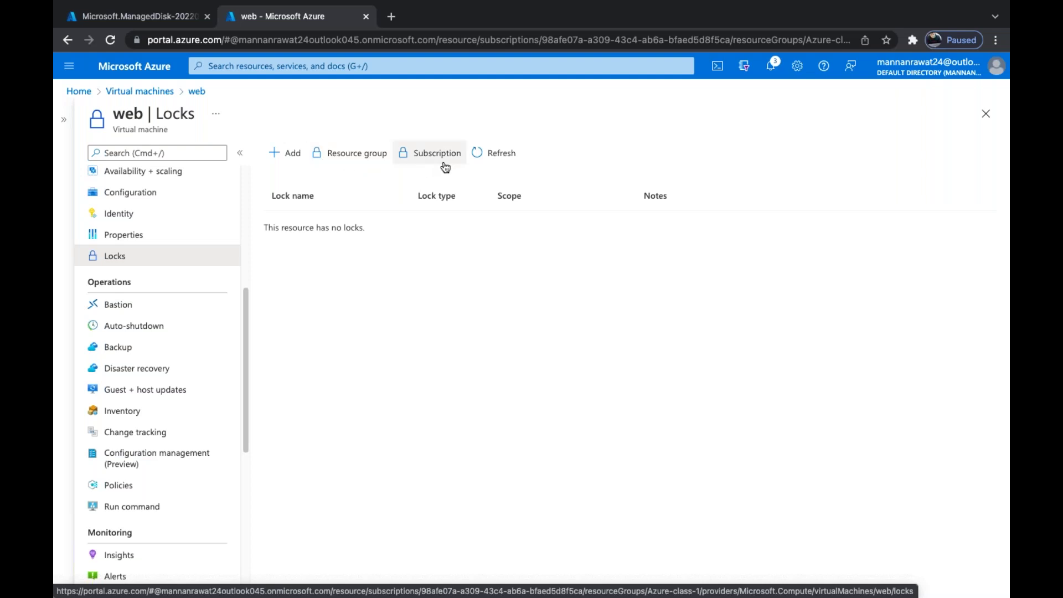
click(289, 153)
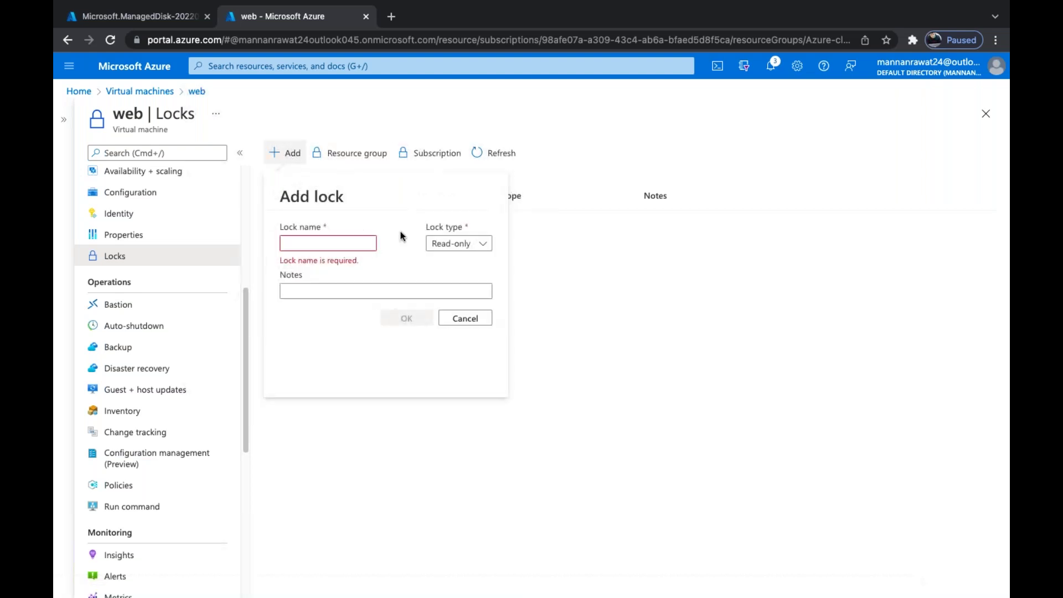
click(476, 243)
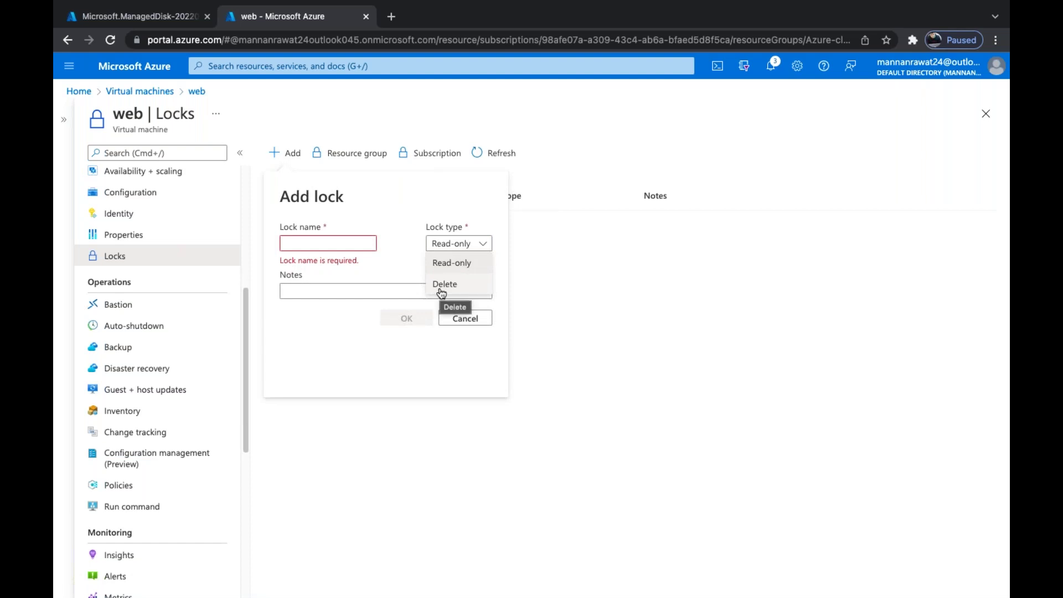
click(544, 305)
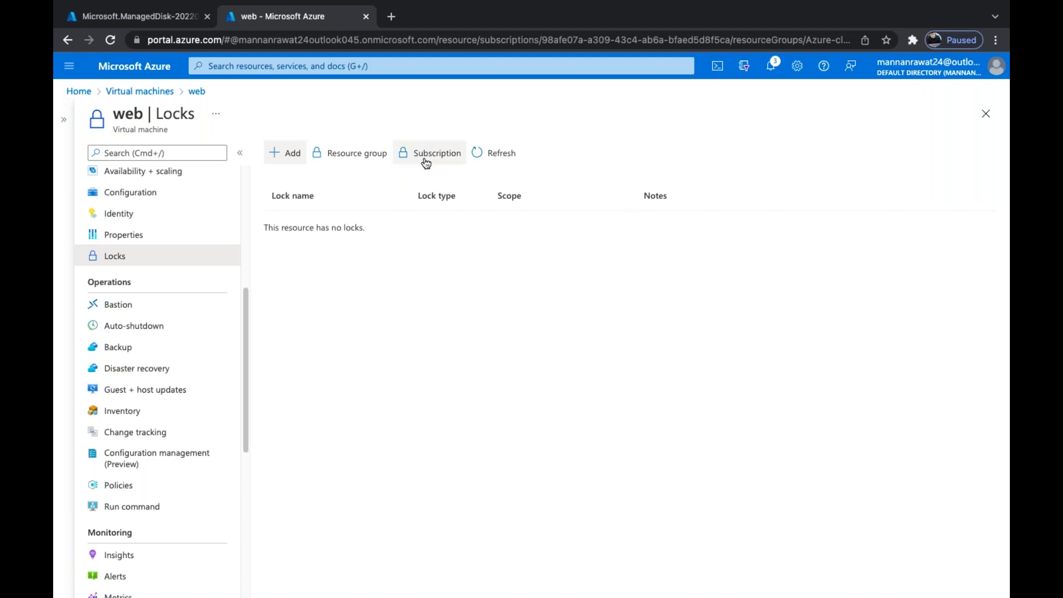
Draft a lock named 'test' with lock type Delete, then discard it
click(286, 151)
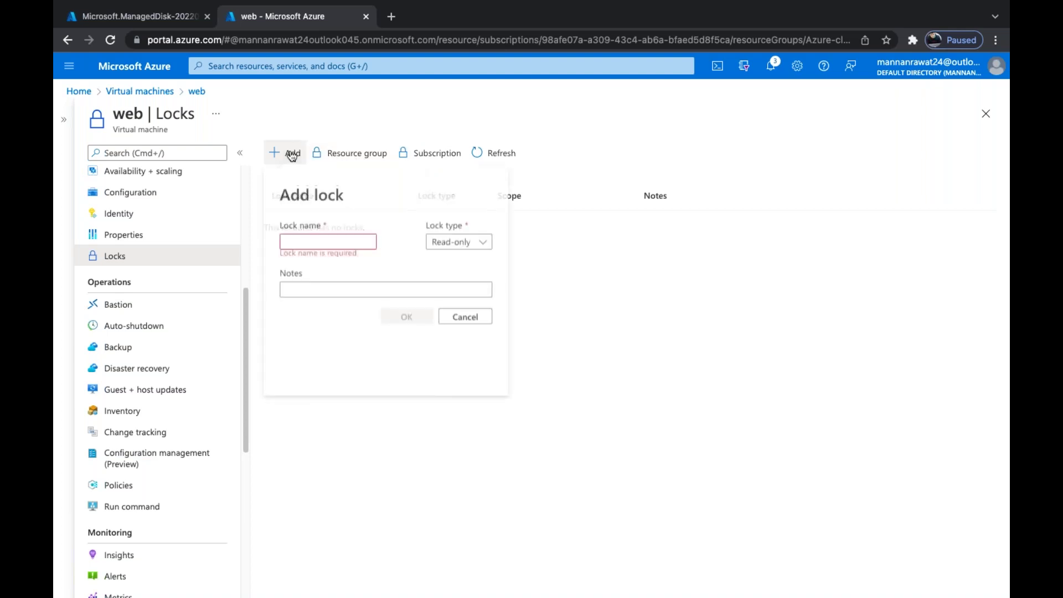
click(339, 239)
text(test)
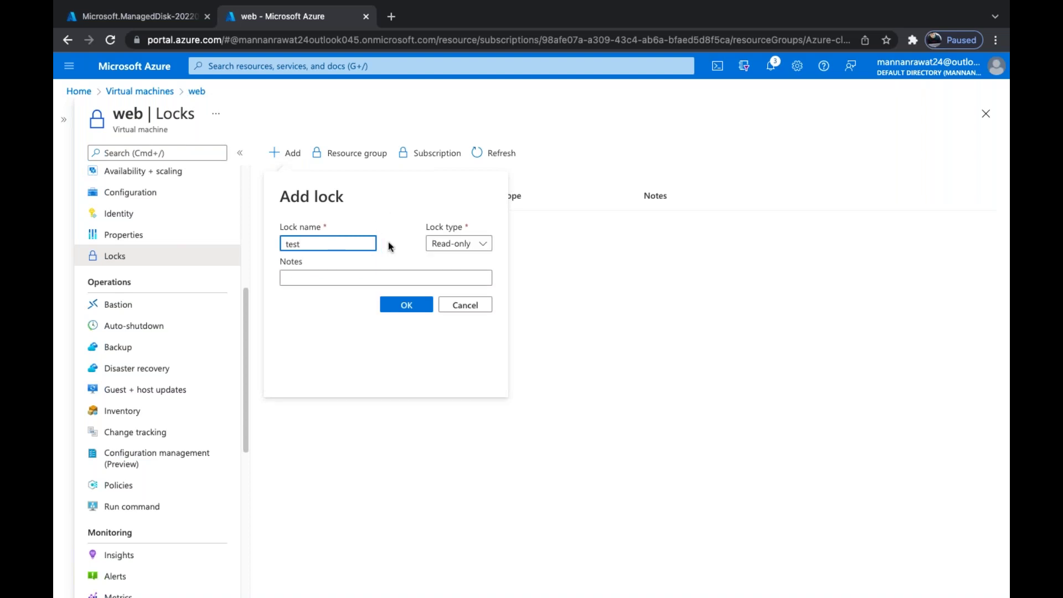
click(441, 243)
click(443, 278)
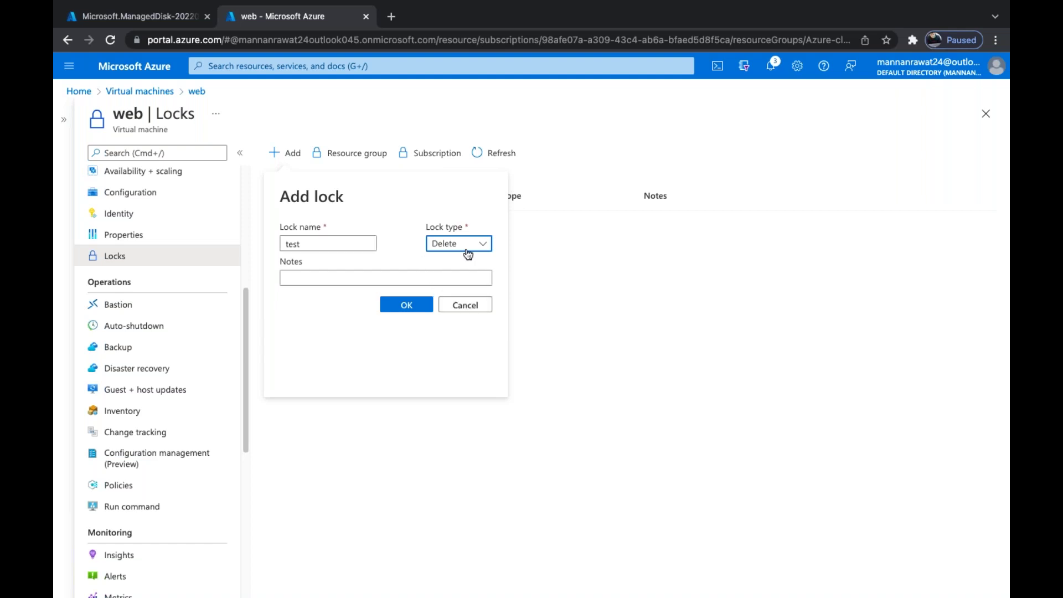
click(464, 304)
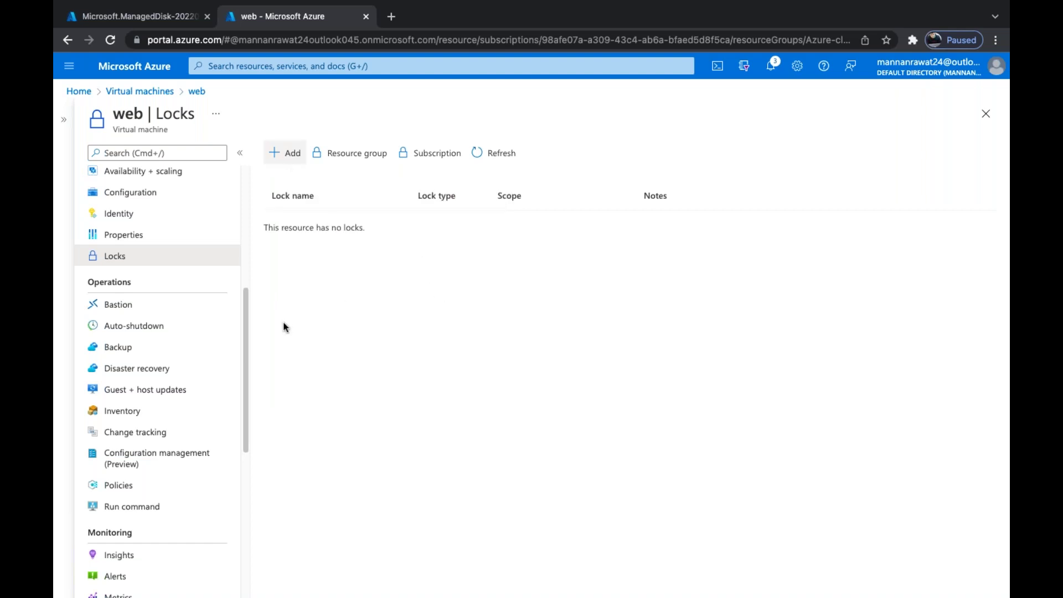
Open the web VM's Reset password page and click into Username without entering anything
scroll(183, 351, down, 1)
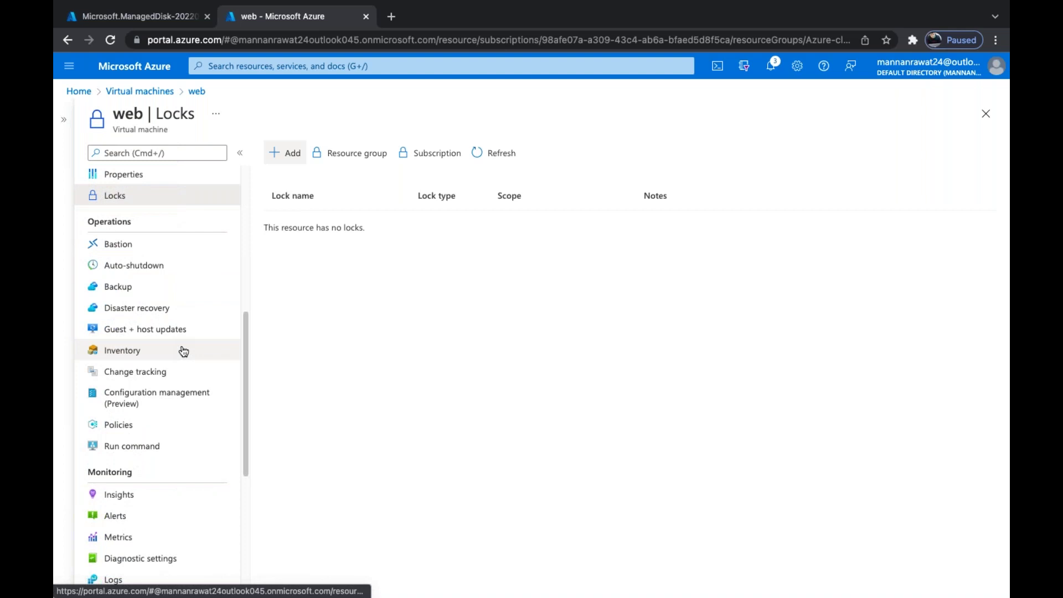
scroll(183, 351, down, 2)
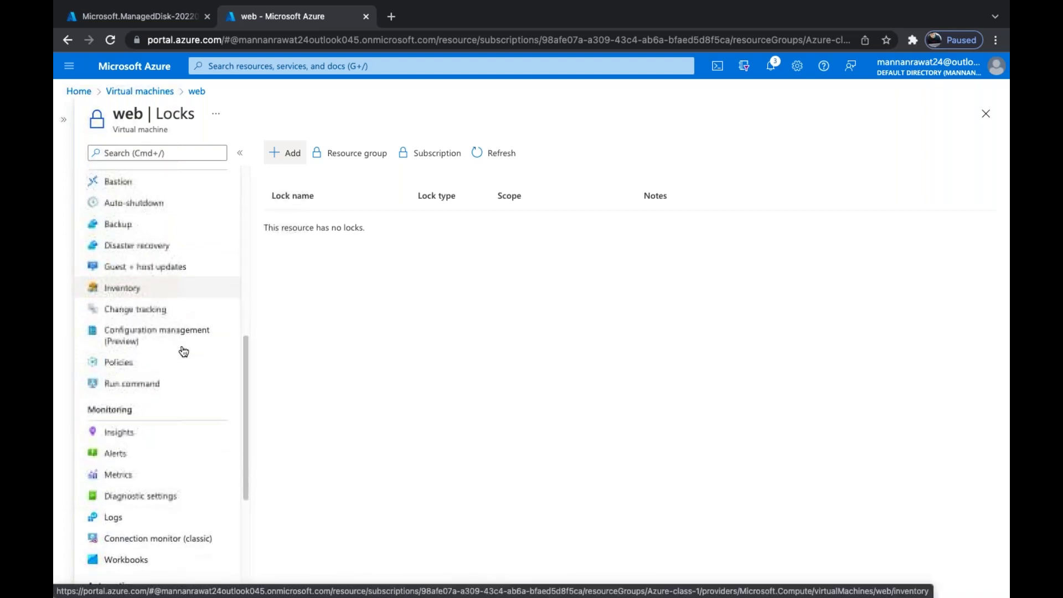
scroll(184, 351, down, 3)
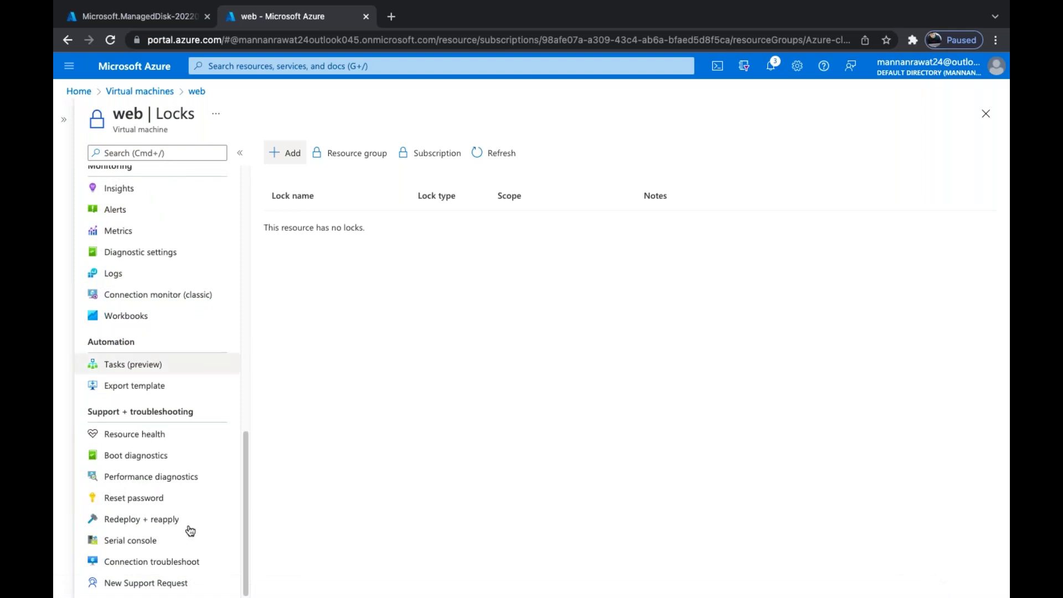
click(155, 498)
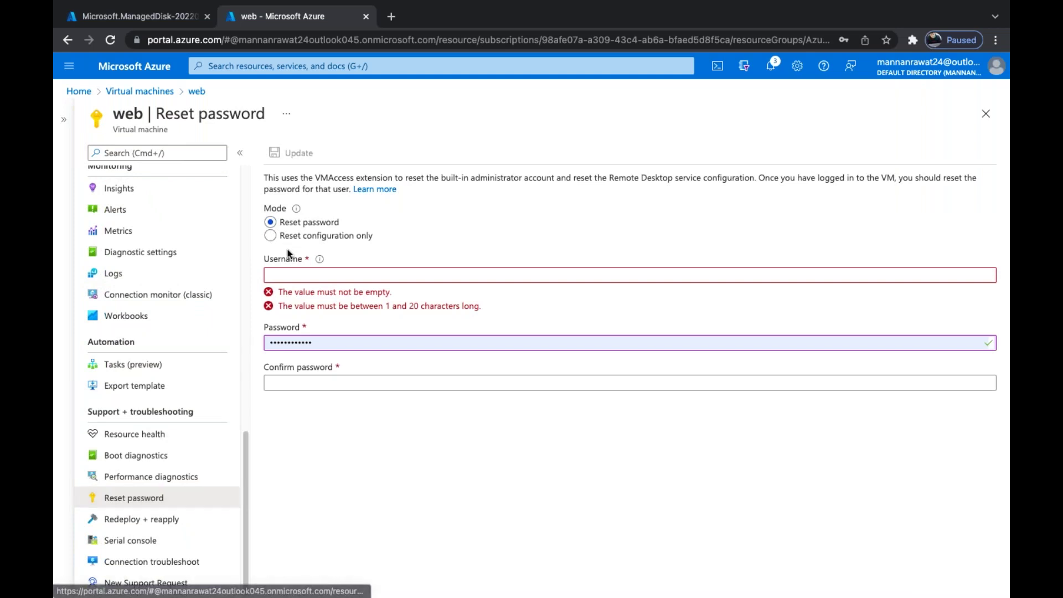
click(315, 274)
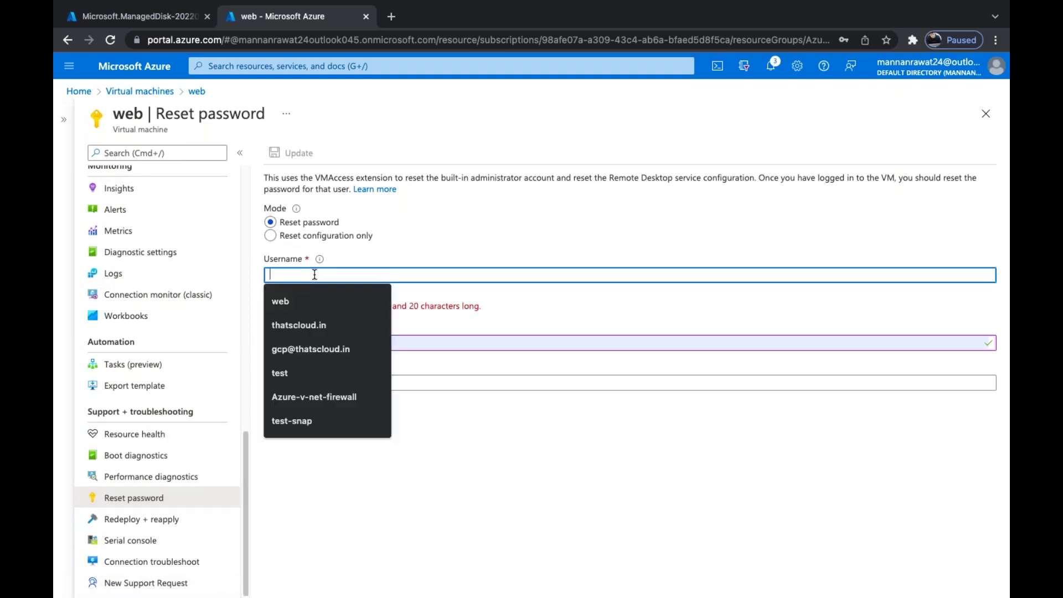
click(416, 446)
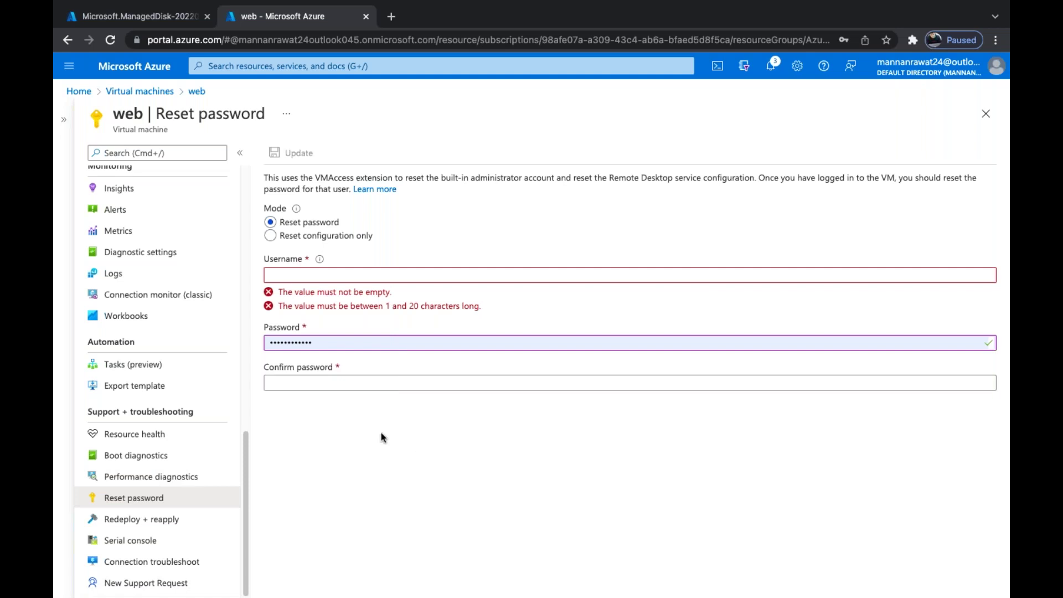
Go to Redeploy + reapply, discard the unsaved password edits, and switch to OneNote
click(183, 520)
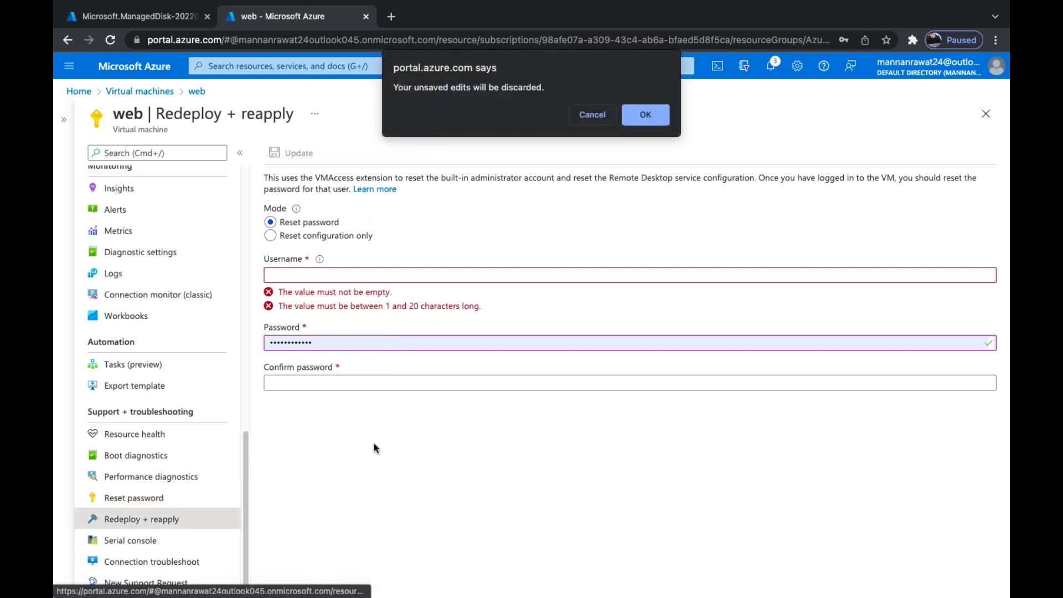
click(647, 113)
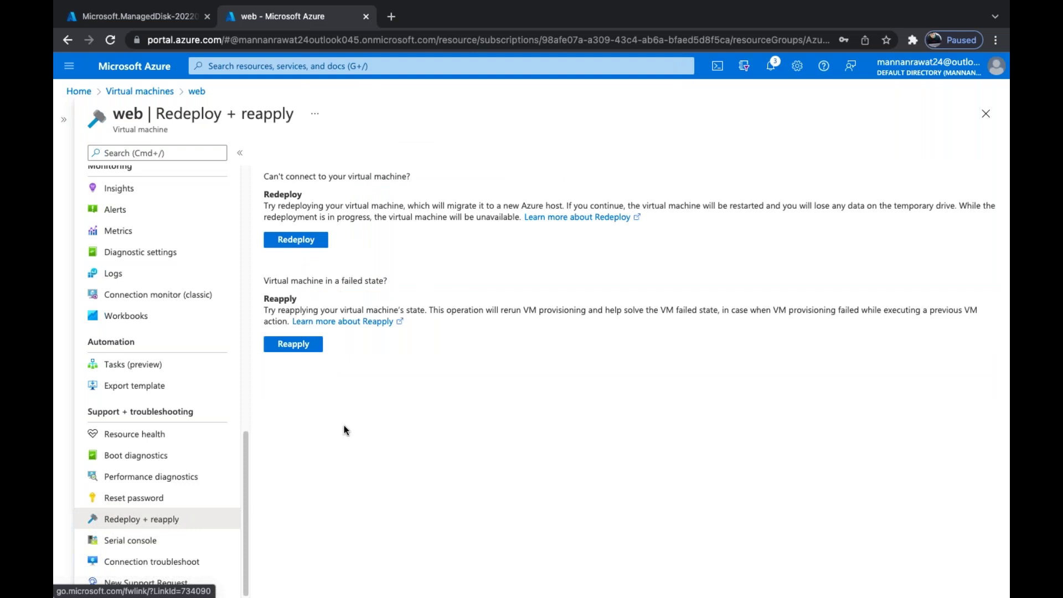
key(ctrl+Right)
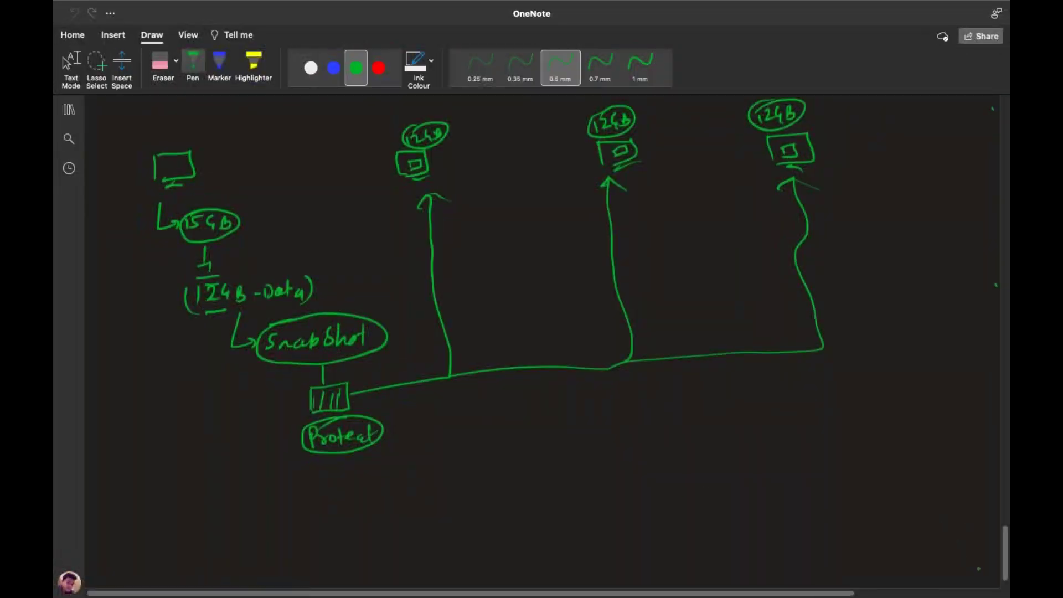
Sketch a VM box, handwrite Redeploy and ReApply, and draw an arrow after Redeploy
scroll(531, 332, down, 10)
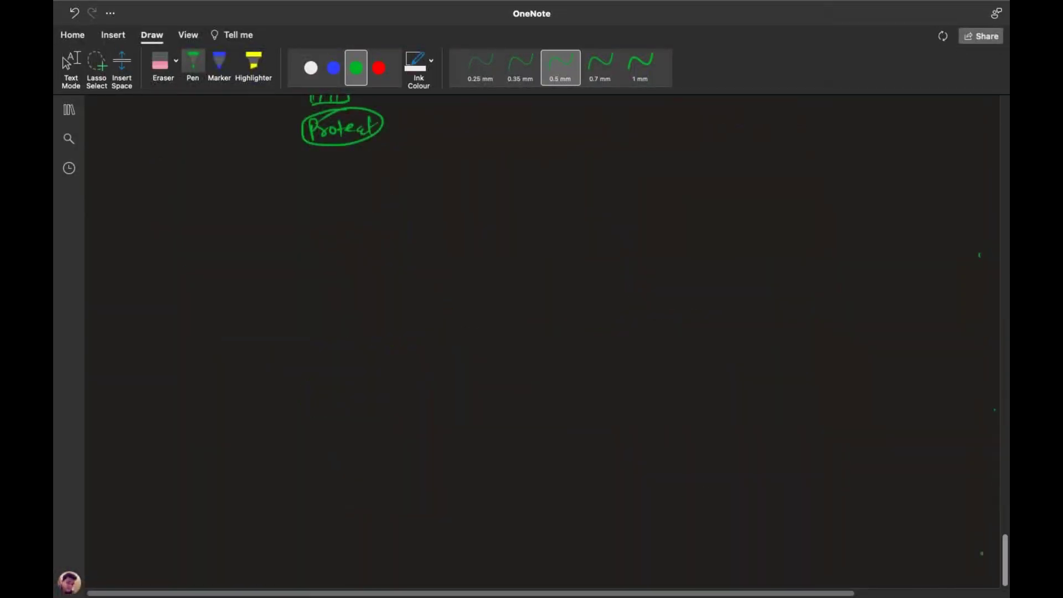
mouse_move(298, 247)
mouse_down()
mouse_move(299, 292)
mouse_move(344, 285)
mouse_move(302, 293)
mouse_move(308, 309)
mouse_up()
mouse_move(414, 227)
mouse_down()
mouse_move(441, 207)
mouse_move(477, 221)
mouse_move(493, 213)
mouse_move(494, 247)
mouse_up()
mouse_move(428, 296)
mouse_down()
mouse_move(471, 308)
mouse_move(523, 294)
mouse_move(527, 323)
mouse_up()
mouse_move(541, 220)
mouse_down()
mouse_move(570, 220)
mouse_move(563, 229)
mouse_move(702, 205)
mouse_move(856, 217)
mouse_move(858, 206)
mouse_move(857, 224)
mouse_up()
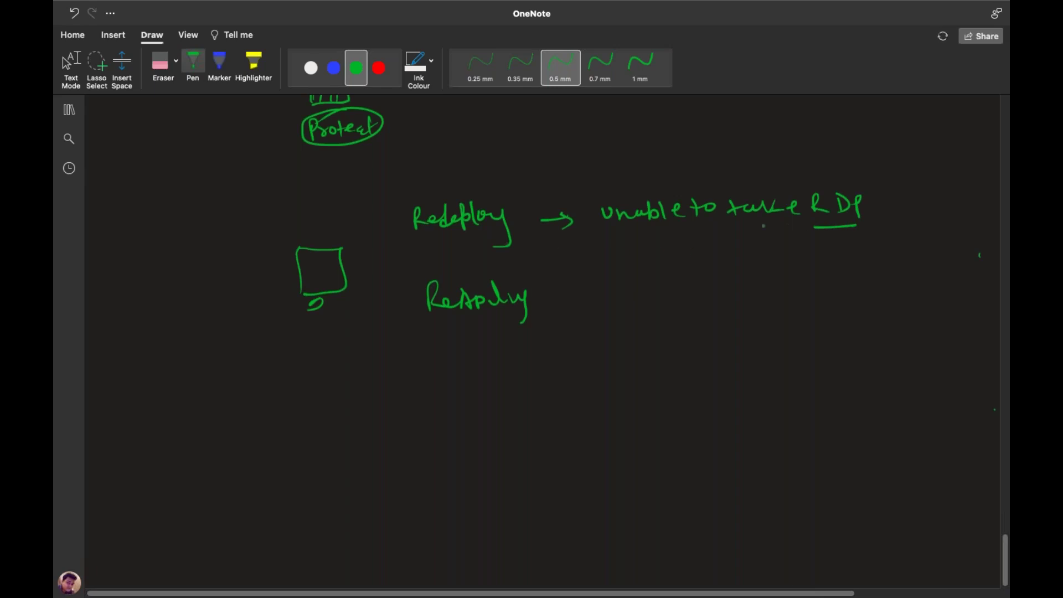
Write the 'unable to take RDP' branch notes NSG – 3389 and Firewall → Public
mouse_move(702, 176)
mouse_down()
mouse_move(724, 154)
mouse_move(744, 159)
mouse_up()
mouse_move(754, 147)
mouse_down()
mouse_move(749, 159)
mouse_move(766, 165)
mouse_up()
mouse_move(720, 231)
mouse_down()
mouse_move(790, 235)
mouse_move(801, 247)
mouse_move(874, 239)
mouse_up()
mouse_move(779, 153)
mouse_down()
mouse_move(817, 150)
mouse_move(811, 159)
mouse_up()
drag(828, 144, 832, 159)
mouse_move(847, 145)
mouse_down()
mouse_move(854, 155)
mouse_move(848, 145)
mouse_up()
drag(871, 149, 875, 166)
drag(883, 237, 899, 239)
mouse_move(911, 227)
mouse_down()
mouse_move(912, 242)
mouse_move(969, 232)
mouse_move(923, 248)
mouse_move(936, 222)
mouse_up()
mouse_move(825, 133)
mouse_down()
mouse_move(834, 169)
mouse_move(809, 140)
mouse_up()
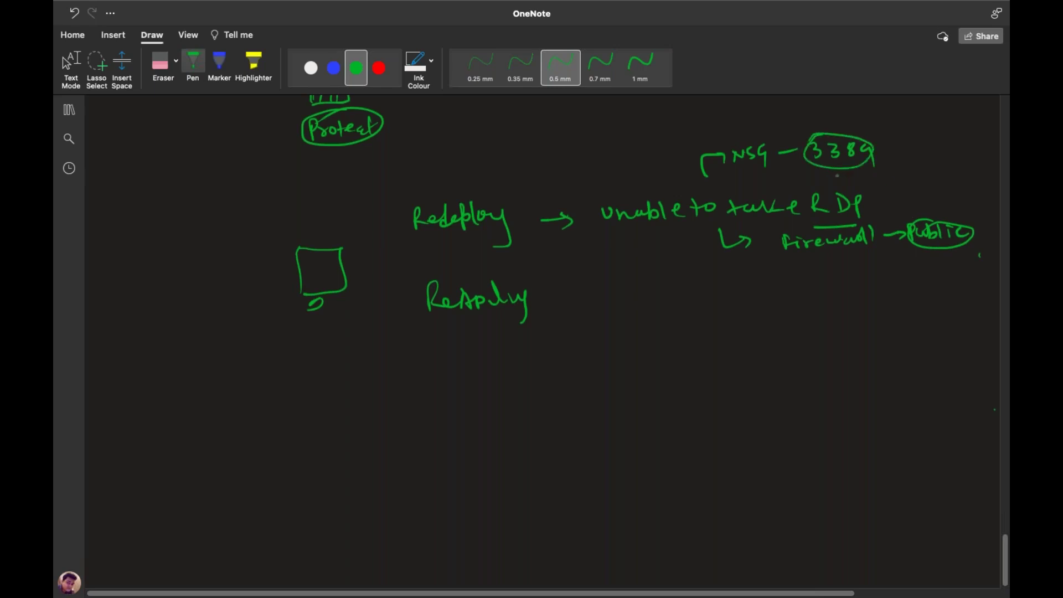
Extend the NSG bracket, underline Redeploy, and draw arrows from the VM box to both words
drag(704, 177, 721, 235)
drag(428, 239, 480, 235)
drag(556, 304, 581, 308)
drag(365, 285, 388, 292)
drag(366, 252, 395, 253)
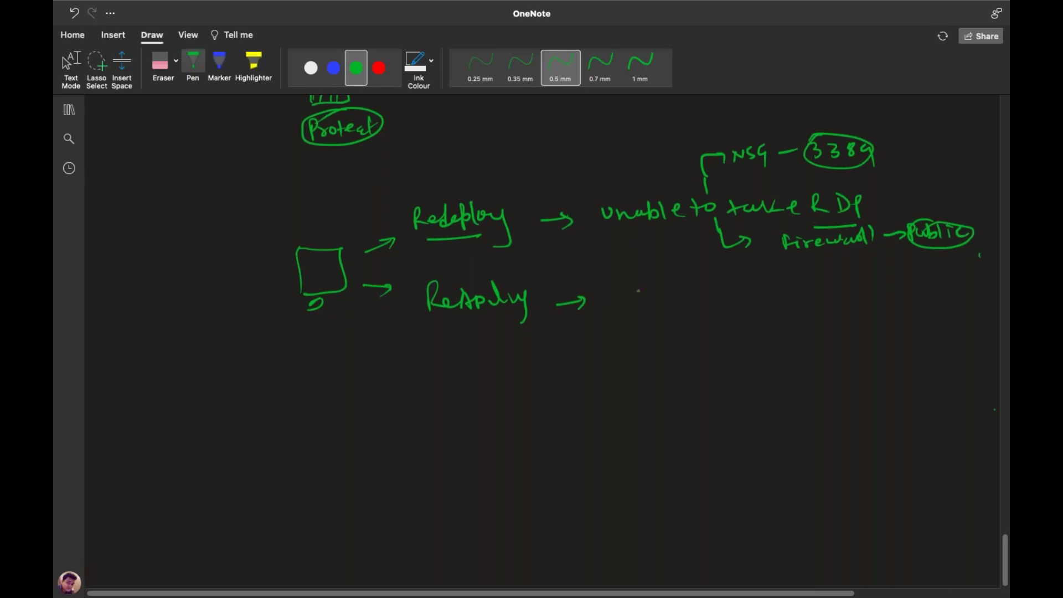
Underline ReApply, bracket the VM box on its left, and return to the Azure portal
drag(495, 314, 521, 308)
drag(458, 277, 488, 276)
mouse_move(307, 206)
mouse_down()
mouse_move(275, 331)
mouse_move(323, 358)
mouse_up()
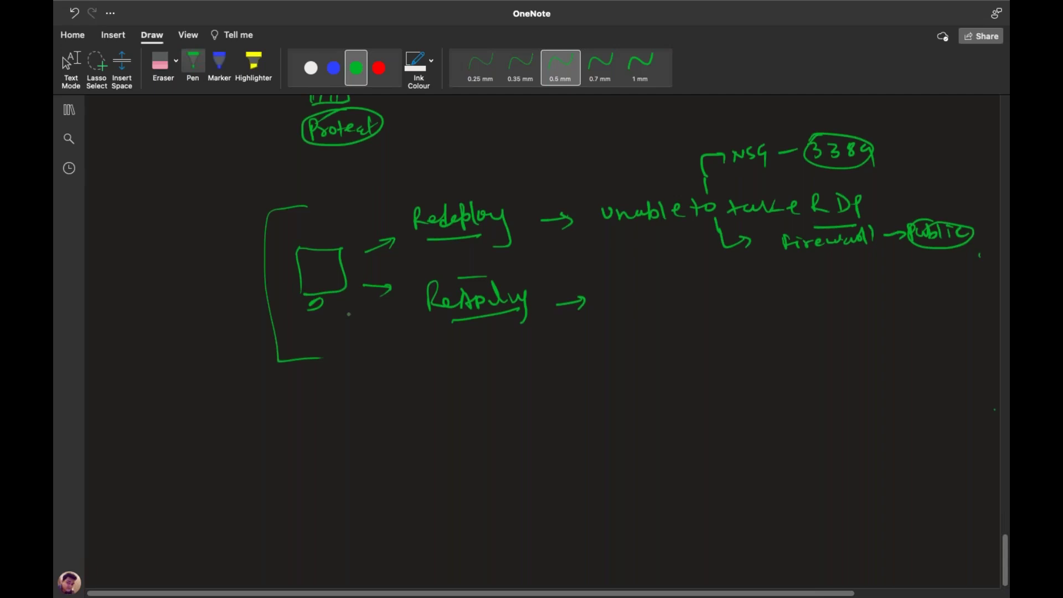
key(ctrl+Left)
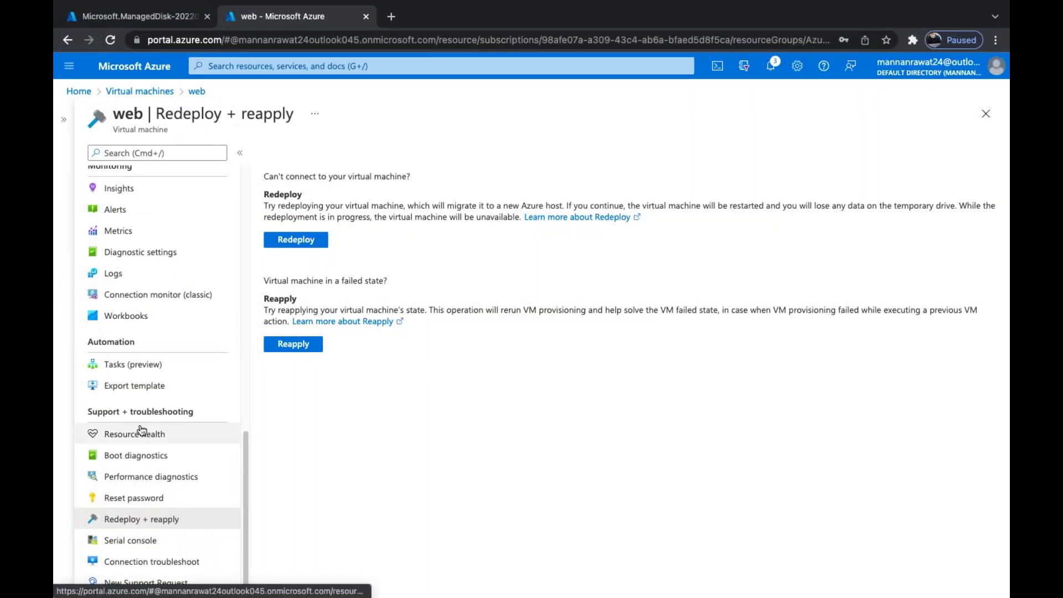
Open the web VM's Overview via its breadcrumb, then switch back to OneNote
scroll(157, 365, up, 10)
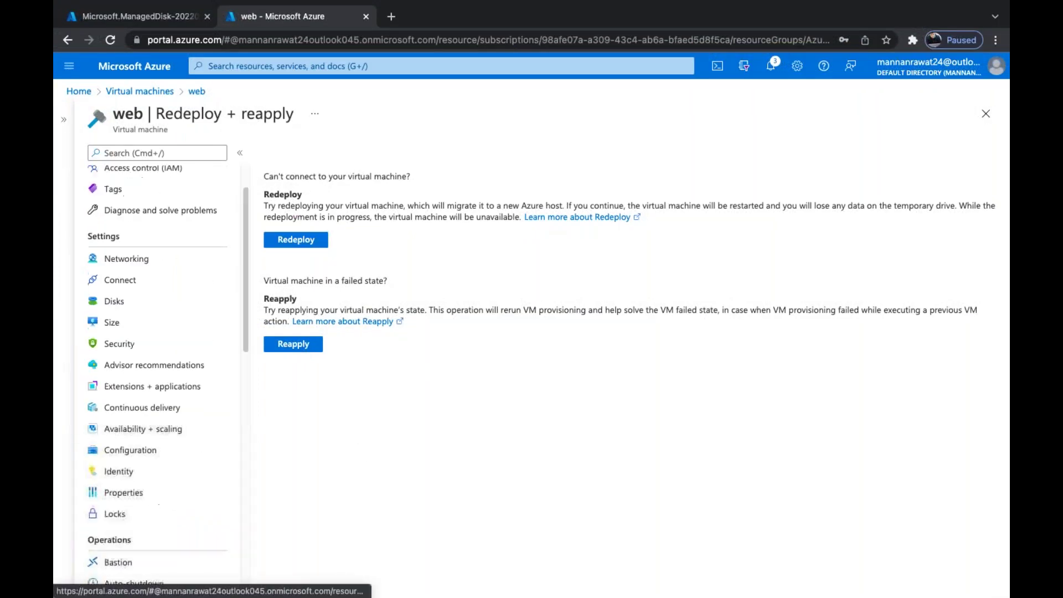
click(197, 92)
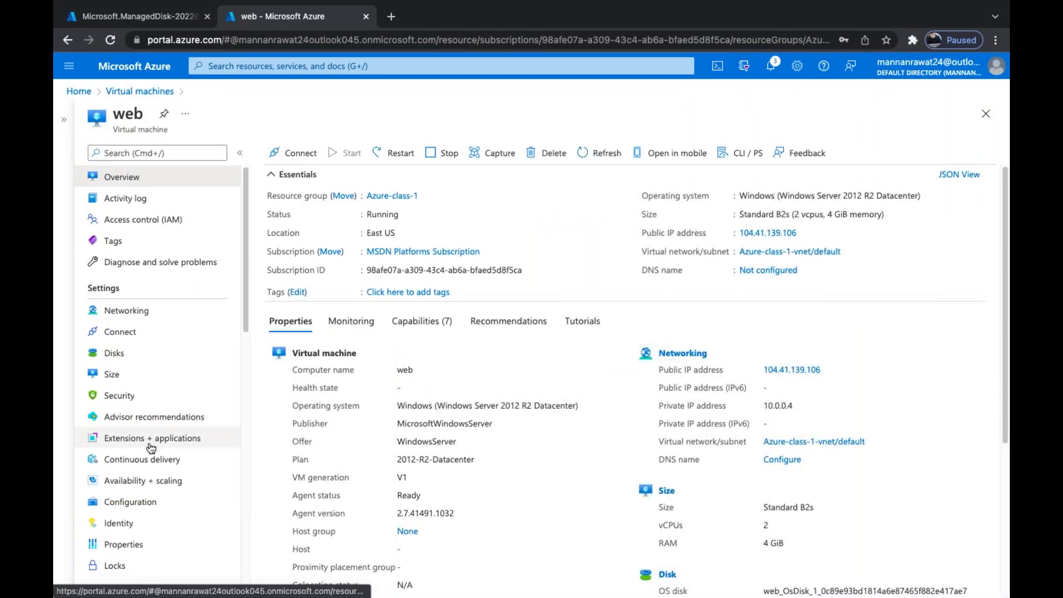
scroll(151, 437, down, 10)
scroll(147, 441, up, 10)
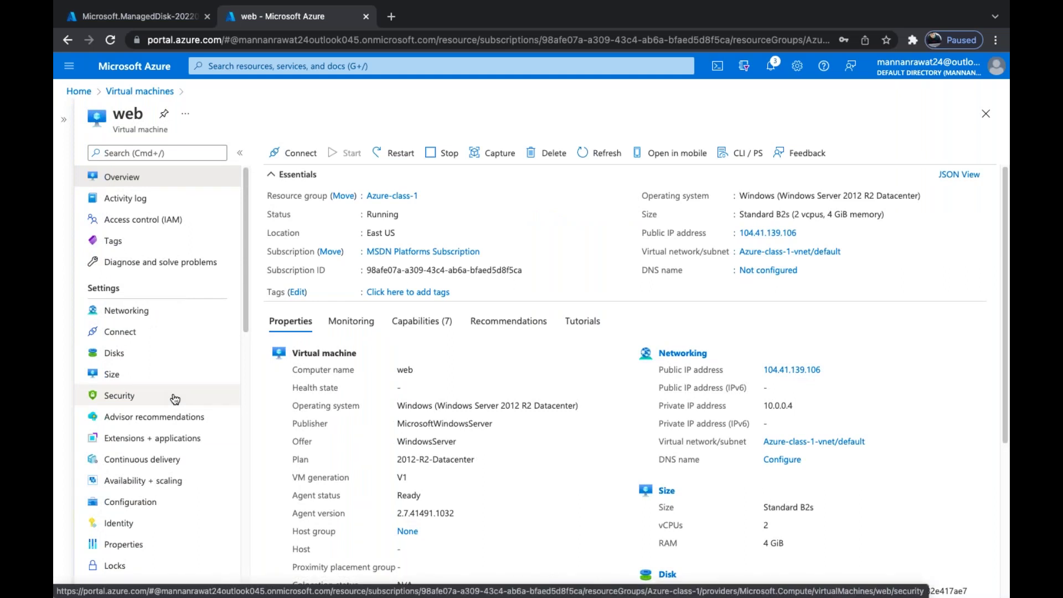
scroll(175, 398, down, 10)
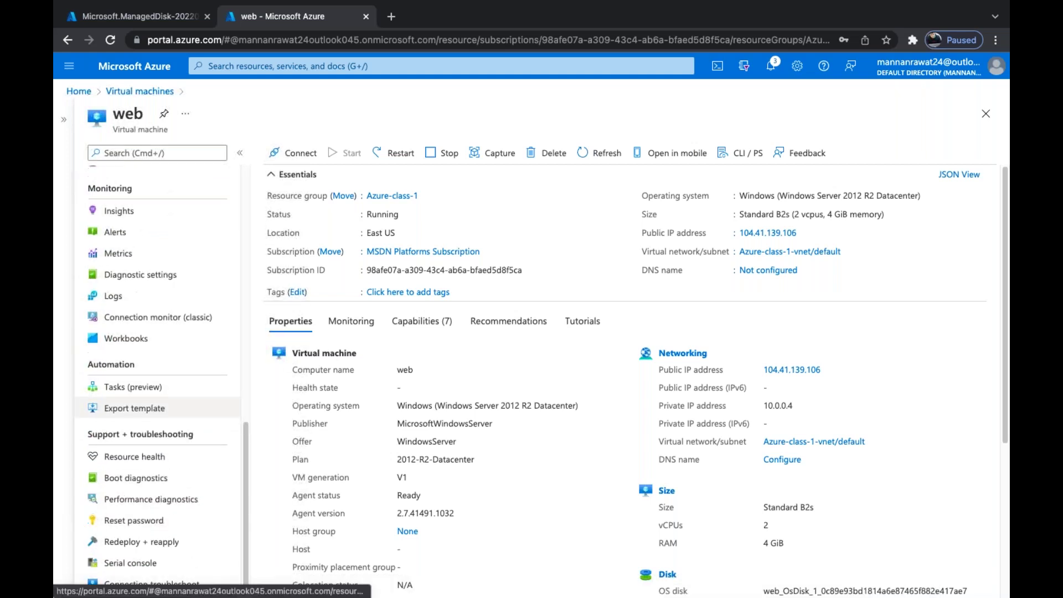
scroll(166, 398, up, 15)
key(super+Tab)
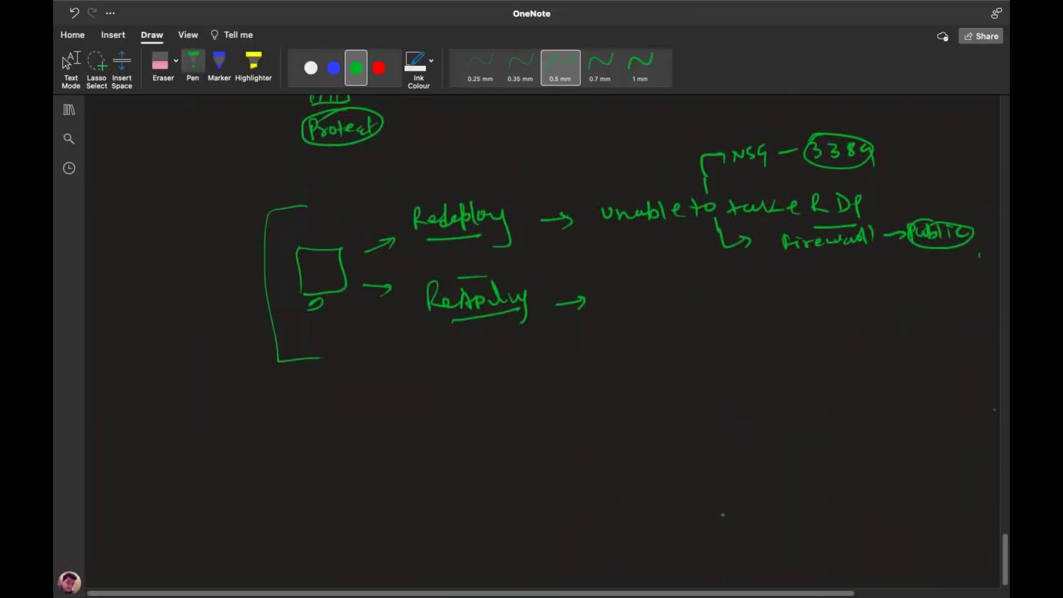
Handwrite the heading [About Azure vm-Capture]
scroll(531, 332, down, 5)
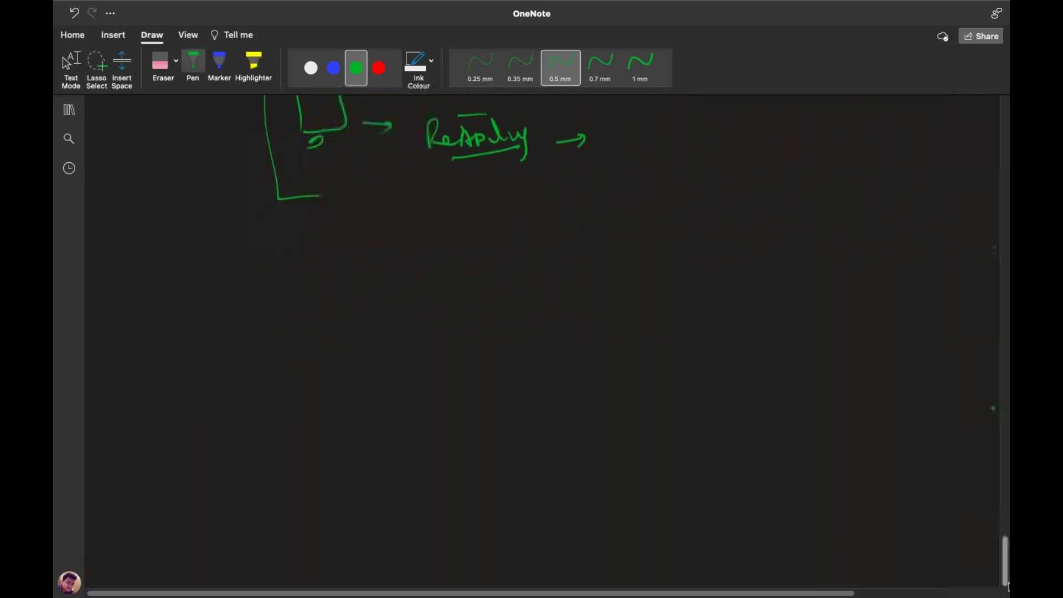
mouse_move(462, 264)
mouse_down()
mouse_move(483, 244)
mouse_move(520, 268)
mouse_move(573, 243)
mouse_move(581, 254)
mouse_move(671, 244)
mouse_move(697, 259)
mouse_move(730, 235)
mouse_move(756, 249)
mouse_move(774, 237)
mouse_move(820, 244)
mouse_move(843, 265)
mouse_move(833, 267)
mouse_up()
mouse_move(468, 234)
mouse_down()
mouse_move(446, 244)
mouse_move(471, 277)
mouse_up()
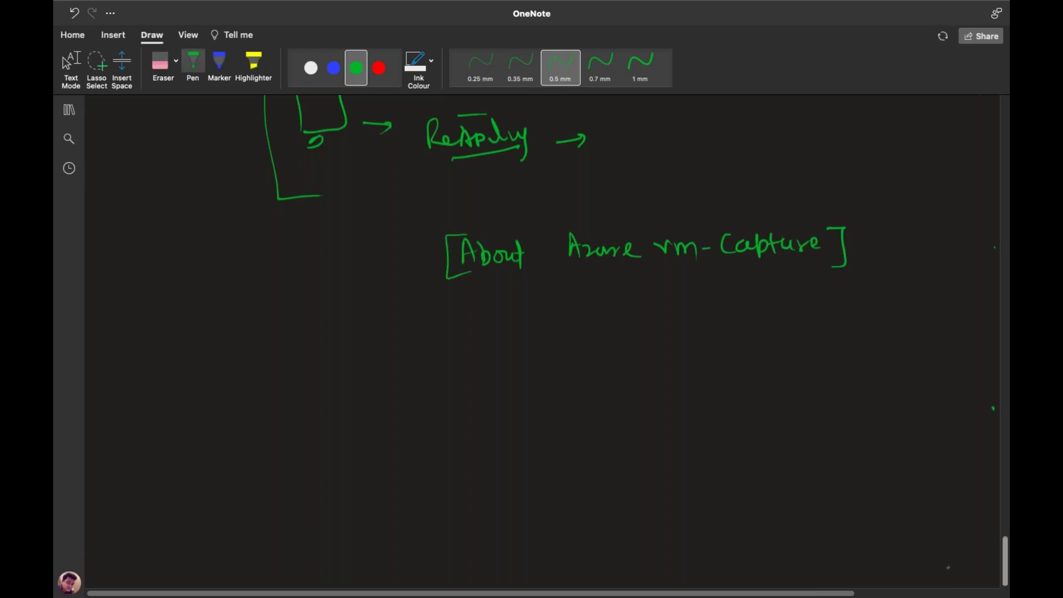
Sketch a VM box with a dash leading to a boxed 'Capture' label
mouse_move(164, 387)
mouse_down()
mouse_move(163, 430)
mouse_move(213, 429)
mouse_move(172, 429)
mouse_move(191, 441)
mouse_up()
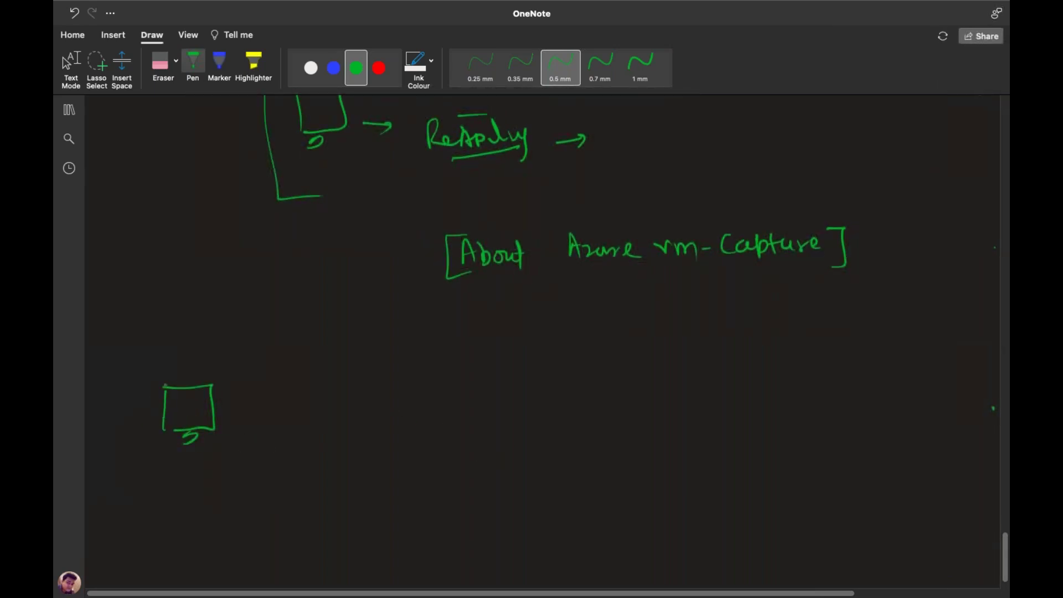
mouse_move(164, 389)
mouse_down()
mouse_move(164, 423)
mouse_move(183, 424)
mouse_move(170, 430)
mouse_move(207, 425)
mouse_move(210, 385)
mouse_move(159, 388)
mouse_up()
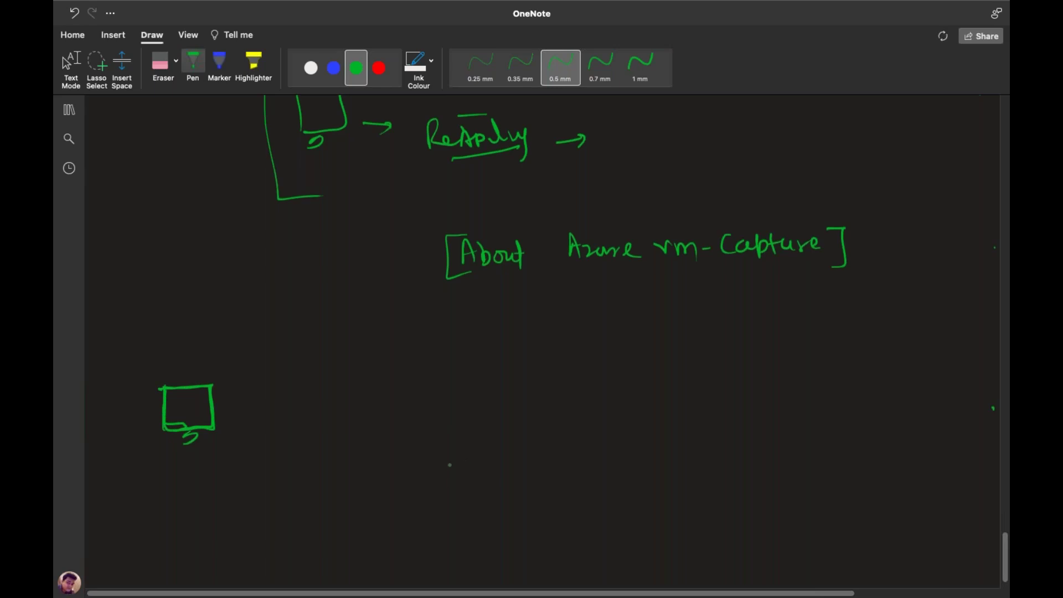
mouse_move(233, 406)
mouse_down()
mouse_move(320, 400)
mouse_move(330, 412)
mouse_move(345, 398)
mouse_up()
drag(343, 398, 361, 399)
mouse_move(362, 398)
mouse_down()
mouse_move(370, 408)
mouse_move(364, 398)
mouse_up()
mouse_move(278, 420)
mouse_down()
mouse_move(276, 388)
mouse_move(345, 382)
mouse_move(371, 408)
mouse_move(281, 423)
mouse_up()
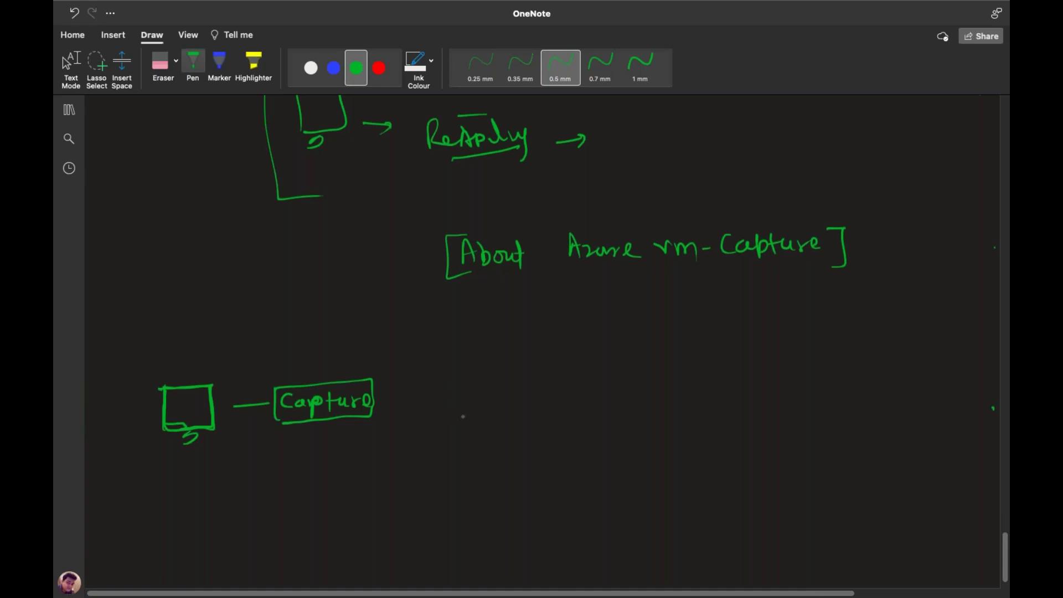
Draw three arrows from Capture and write 'Create Template of vm' by the top one
mouse_move(376, 390)
mouse_down()
mouse_move(446, 348)
mouse_move(453, 359)
mouse_up()
mouse_move(382, 403)
mouse_down()
mouse_move(443, 407)
mouse_move(376, 437)
mouse_move(441, 465)
mouse_up()
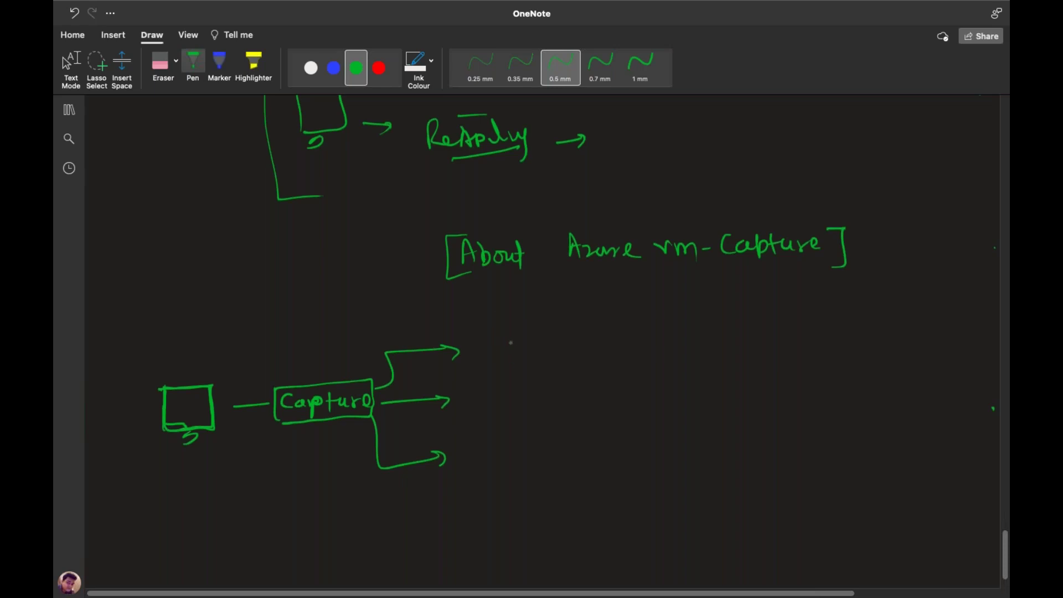
mouse_move(500, 340)
mouse_down()
mouse_move(491, 352)
mouse_move(536, 347)
mouse_up()
mouse_move(534, 344)
mouse_down()
mouse_move(551, 343)
mouse_move(548, 356)
mouse_move(626, 336)
mouse_up()
drag(614, 337, 613, 353)
drag(623, 344, 659, 358)
drag(657, 342, 660, 352)
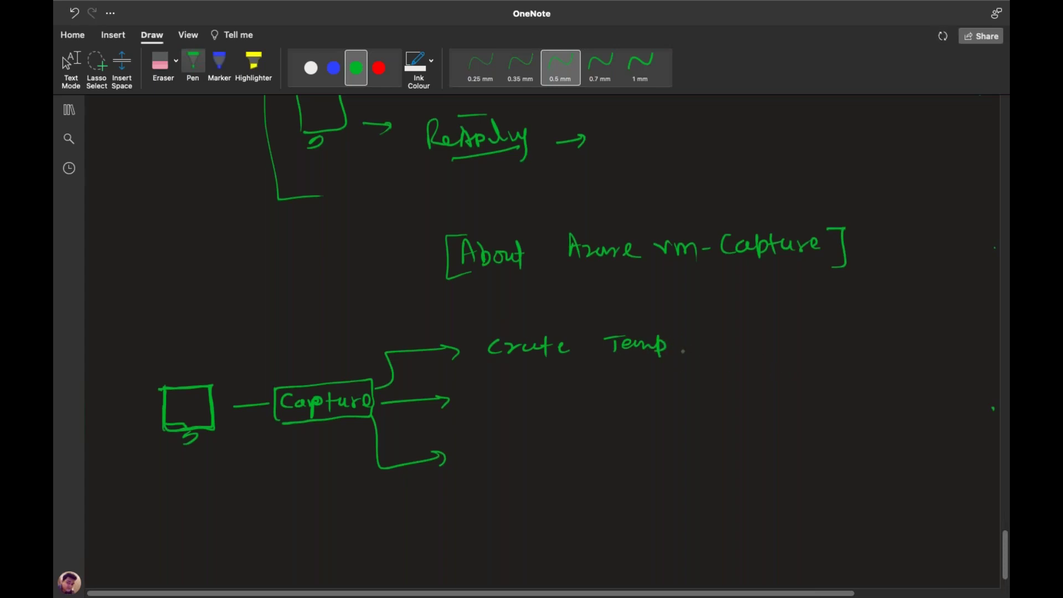
mouse_move(670, 351)
mouse_down()
mouse_move(672, 333)
mouse_move(686, 348)
mouse_up()
mouse_move(691, 330)
mouse_down()
mouse_move(694, 346)
mouse_move(701, 337)
mouse_up()
mouse_move(705, 341)
mouse_down()
mouse_move(750, 349)
mouse_move(793, 328)
mouse_move(822, 336)
mouse_up()
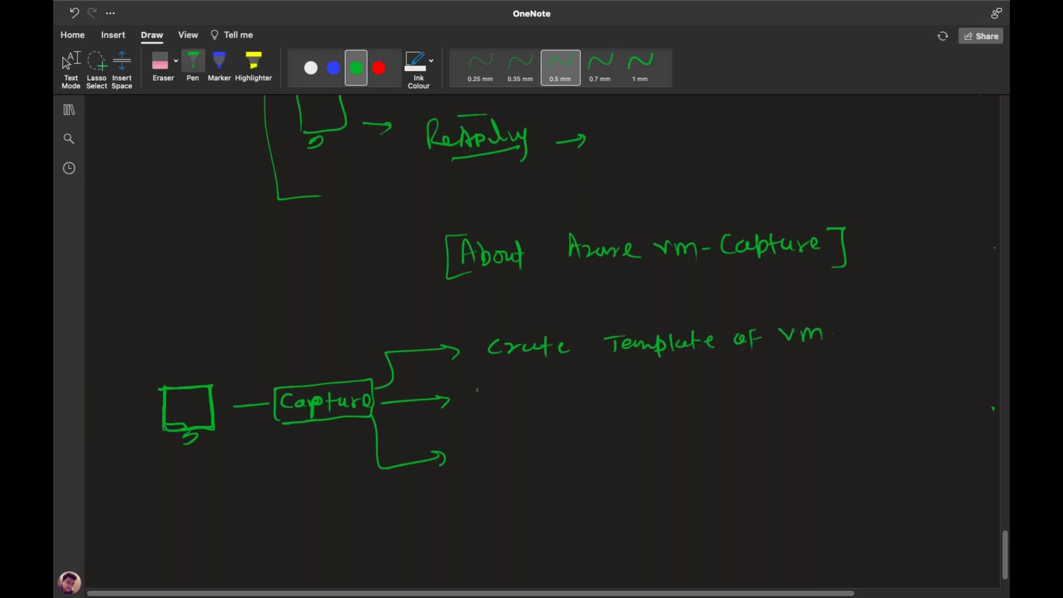
Write 'use temp for AVD, vmss, vm' beside the middle arrow
drag(490, 390, 508, 402)
drag(526, 394, 538, 401)
mouse_move(563, 383)
mouse_down()
mouse_move(562, 403)
mouse_move(579, 387)
mouse_up()
mouse_move(573, 394)
mouse_down()
mouse_move(654, 404)
mouse_move(664, 389)
mouse_up()
mouse_move(671, 390)
mouse_down()
mouse_move(745, 396)
mouse_move(748, 387)
mouse_up()
mouse_move(753, 378)
mouse_down()
mouse_move(762, 392)
mouse_move(771, 378)
mouse_up()
mouse_move(775, 377)
mouse_down()
mouse_move(790, 402)
mouse_move(860, 382)
mouse_up()
mouse_move(880, 370)
mouse_down()
mouse_move(874, 383)
mouse_move(886, 393)
mouse_move(915, 373)
mouse_up()
click(906, 373)
drag(925, 376, 941, 386)
mouse_move(946, 387)
mouse_down()
mouse_move(958, 365)
mouse_move(996, 388)
mouse_up()
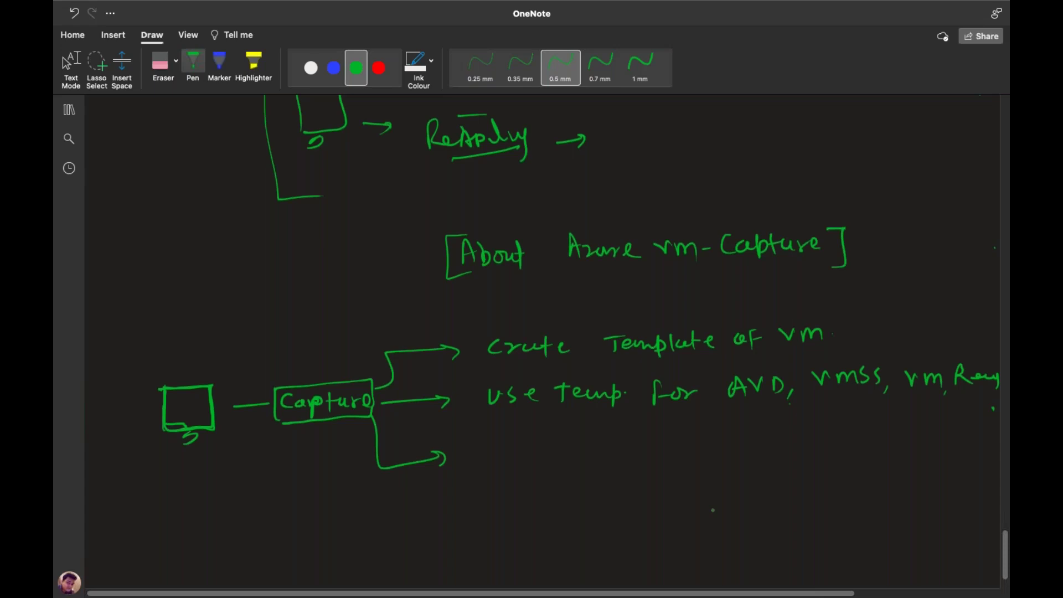
Underline letters in AVD, vmss and vm
drag(965, 394, 980, 394)
drag(844, 394, 859, 393)
drag(754, 403, 769, 403)
Write 'Share vm temp to Other AC' beside the third Capture arrow
mouse_move(488, 447)
mouse_down()
mouse_move(475, 463)
mouse_move(520, 462)
mouse_up()
drag(522, 463, 691, 452)
mouse_move(691, 446)
mouse_down()
mouse_move(692, 466)
mouse_move(738, 463)
mouse_up()
drag(726, 458, 785, 463)
mouse_move(797, 442)
mouse_down()
mouse_move(799, 464)
mouse_move(814, 463)
mouse_up()
drag(812, 454, 894, 459)
drag(883, 450, 911, 455)
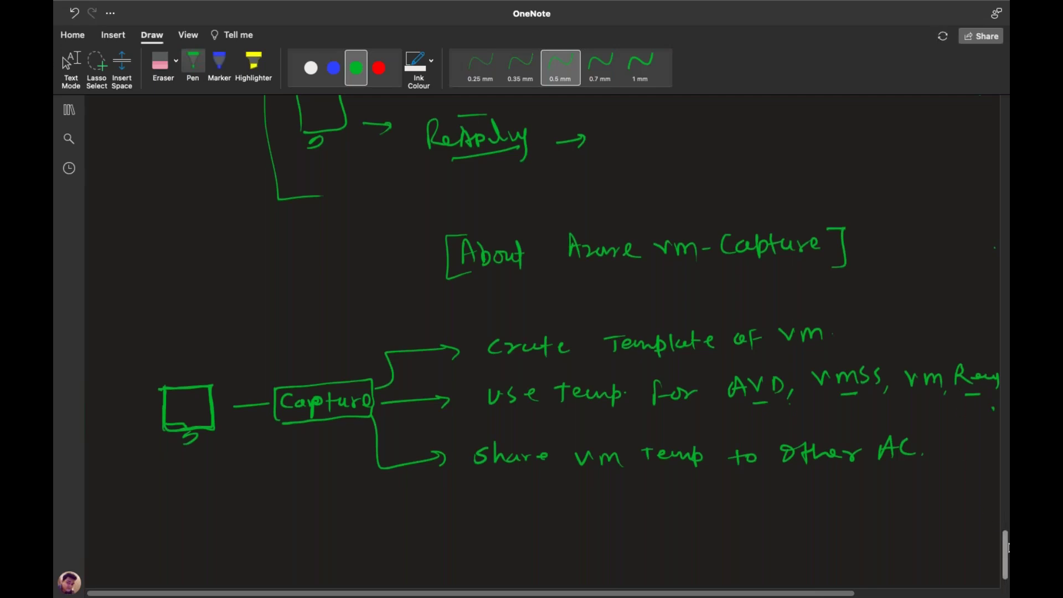
Draw the first account box and label it AC-1
scroll(532, 333, down, 2)
mouse_move(189, 523)
mouse_down()
mouse_move(188, 573)
mouse_move(300, 520)
mouse_move(294, 581)
mouse_move(202, 584)
mouse_move(188, 567)
mouse_up()
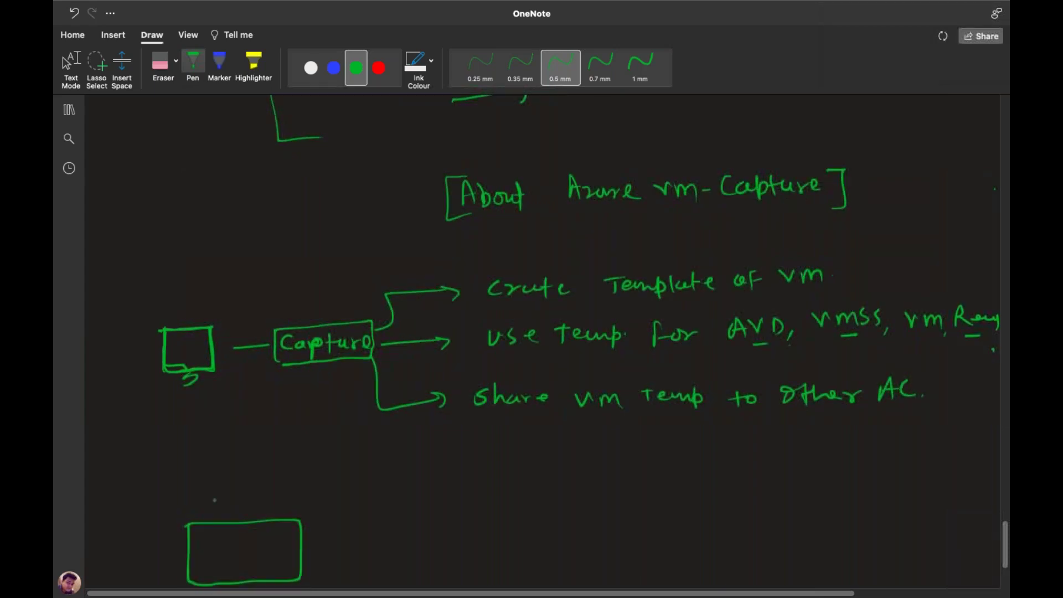
drag(211, 513, 242, 508)
drag(246, 503, 263, 511)
click(268, 509)
Draw a second box labelled AC-2 and sketch an underlined VM icon inside AC-1
drag(537, 519, 536, 561)
mouse_move(538, 517)
mouse_down()
mouse_move(637, 505)
mouse_move(647, 573)
mouse_move(550, 582)
mouse_move(535, 557)
mouse_up()
drag(562, 504, 589, 500)
drag(592, 495, 622, 487)
mouse_move(222, 536)
mouse_down()
mouse_move(241, 535)
mouse_move(220, 548)
mouse_move(238, 553)
mouse_up()
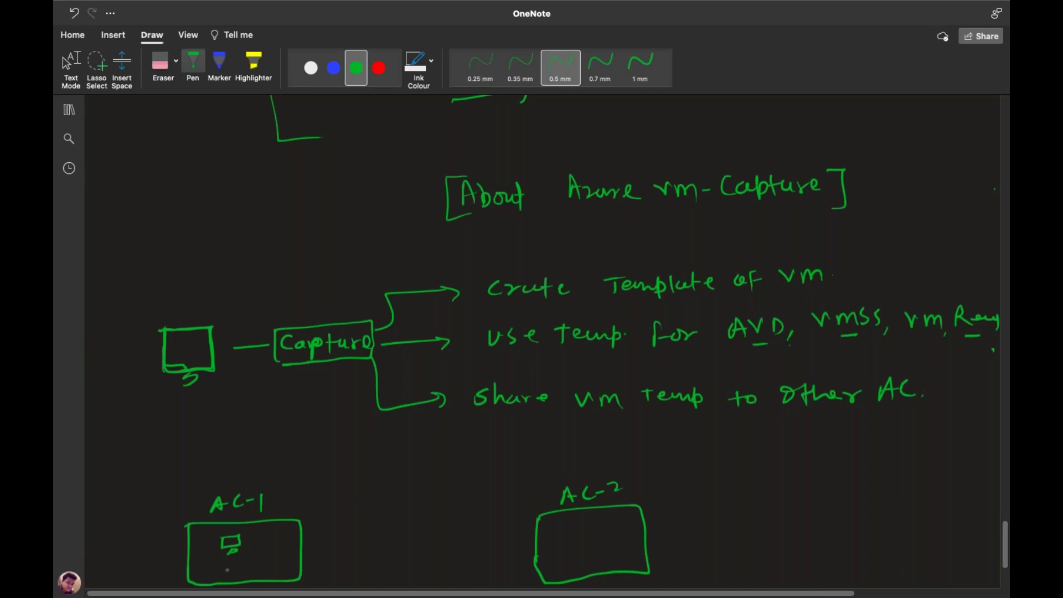
mouse_move(225, 562)
mouse_down()
mouse_move(255, 532)
mouse_move(340, 510)
mouse_move(516, 512)
mouse_move(572, 529)
mouse_move(564, 535)
mouse_move(602, 521)
mouse_move(579, 537)
mouse_move(592, 545)
mouse_up()
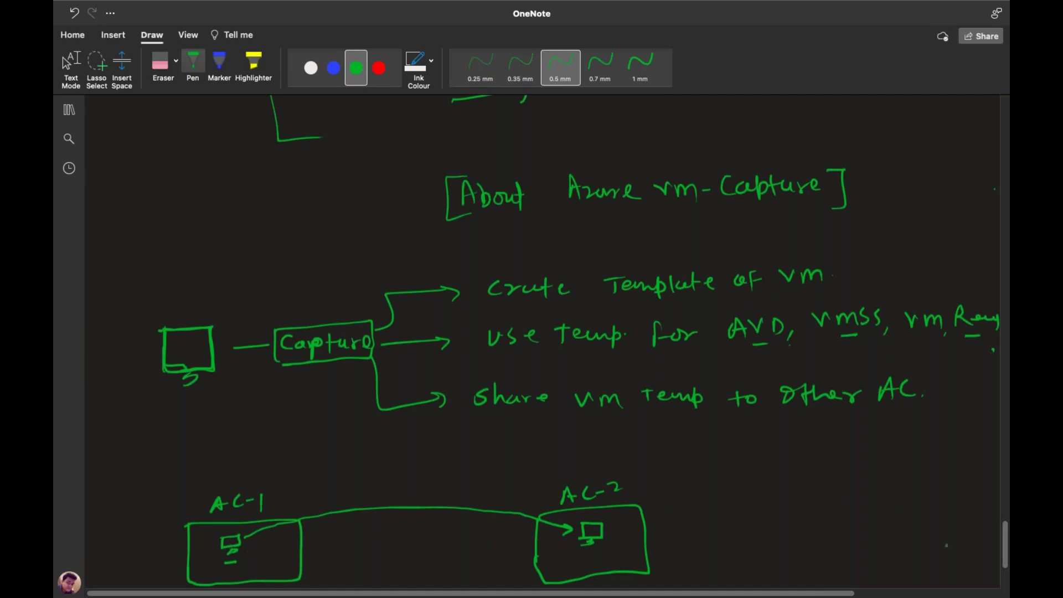
Write a snapshot note in AC-1 and draw a dashed line across to AC-2
scroll(1008, 564, down, 5)
scroll(1007, 564, up, 1)
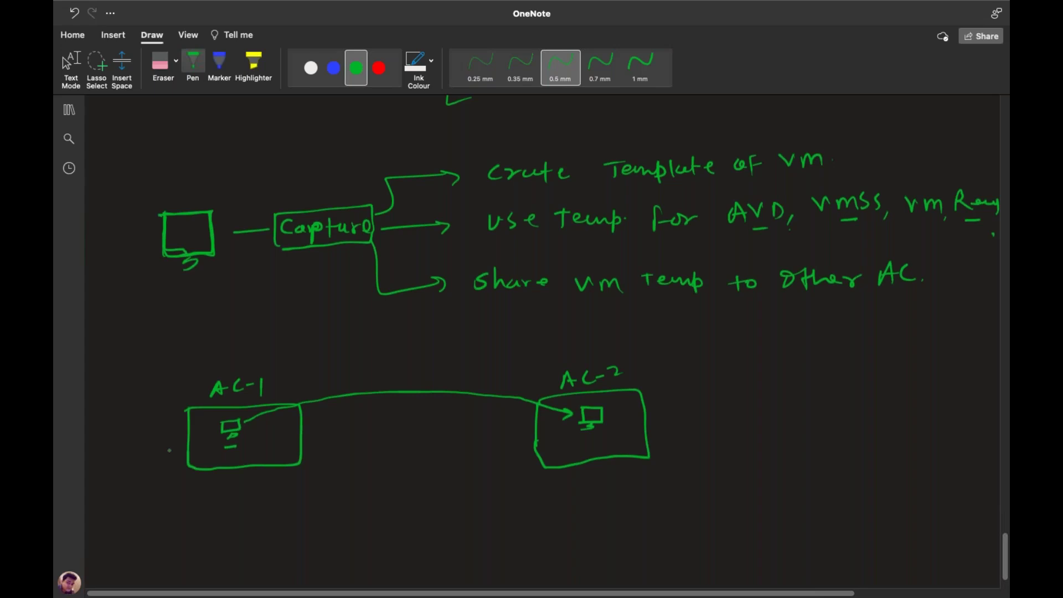
drag(318, 195, 324, 176)
mouse_move(256, 442)
mouse_down()
mouse_move(264, 441)
mouse_move(257, 449)
mouse_up()
drag(279, 446, 350, 430)
drag(367, 431, 423, 431)
drag(435, 431, 441, 430)
drag(457, 431, 501, 430)
drag(508, 430, 519, 429)
drag(532, 429, 544, 432)
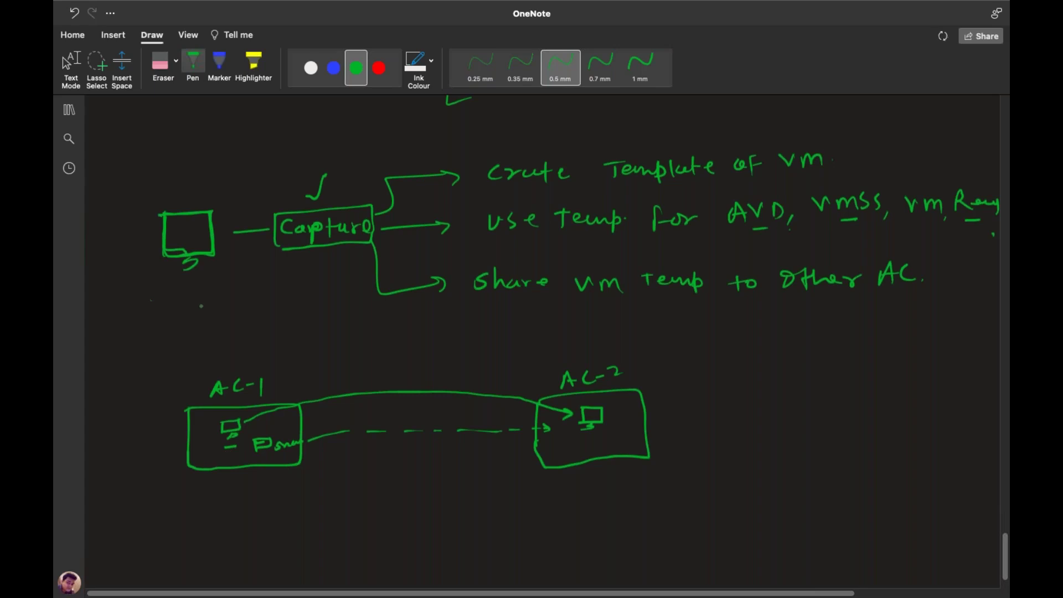
Add a curved arrow under the AC-2 VM and write '1,' above both labels
drag(559, 444, 586, 435)
mouse_move(574, 367)
mouse_down()
mouse_move(596, 360)
mouse_move(625, 385)
mouse_up()
drag(222, 341, 225, 358)
drag(229, 356, 227, 363)
drag(567, 337, 570, 352)
drag(564, 354, 576, 360)
Search the portal for 'image', check the empty Images list, and return Home
key(ctrl+Left)
click(268, 65)
text(image)
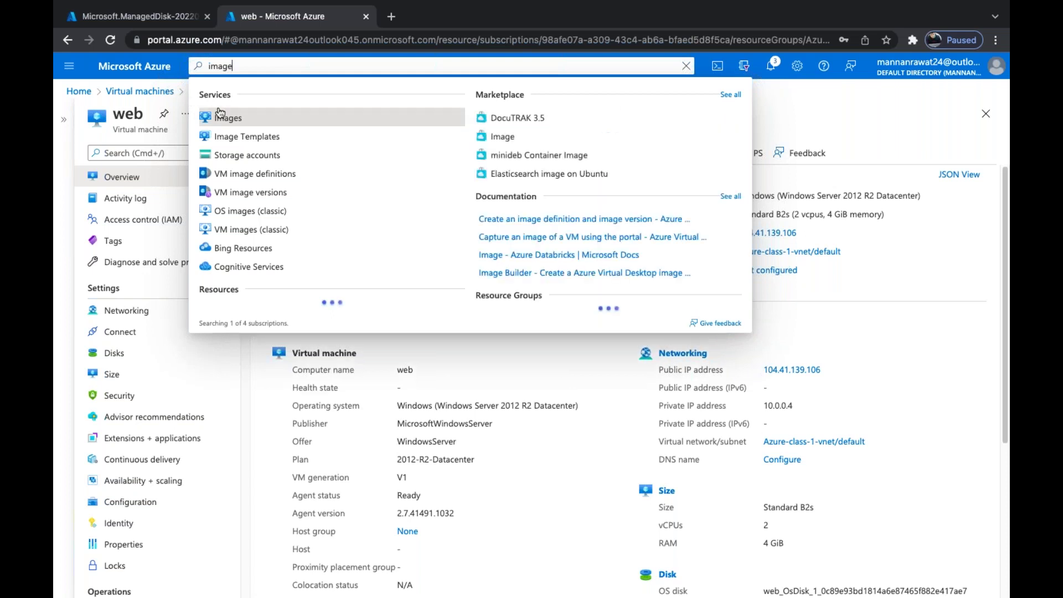
click(222, 118)
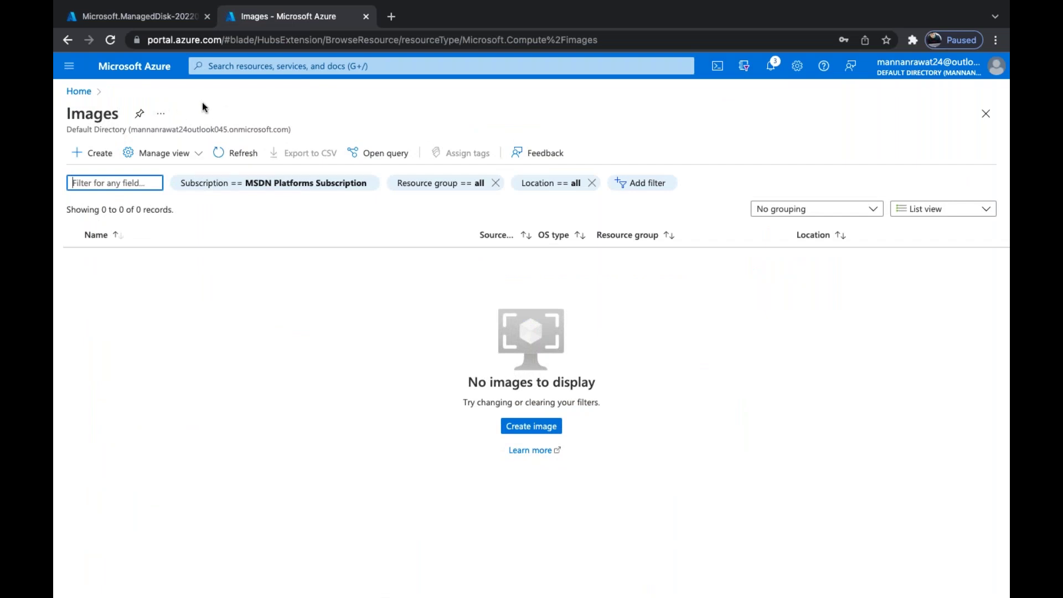
click(144, 68)
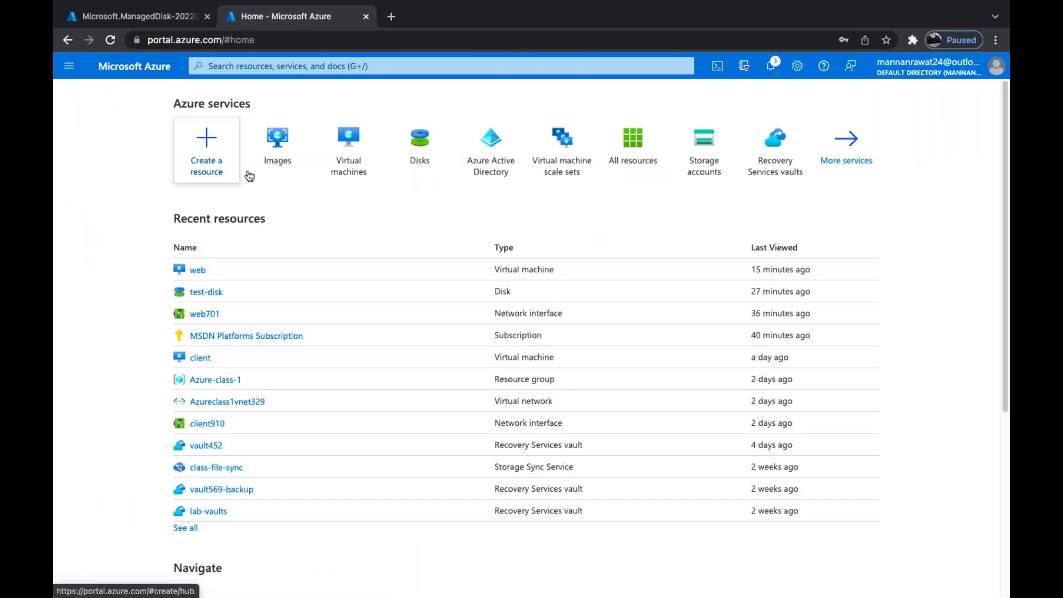
From Virtual machines, choose Create > Virtual machine and scroll Basics to Image
click(349, 175)
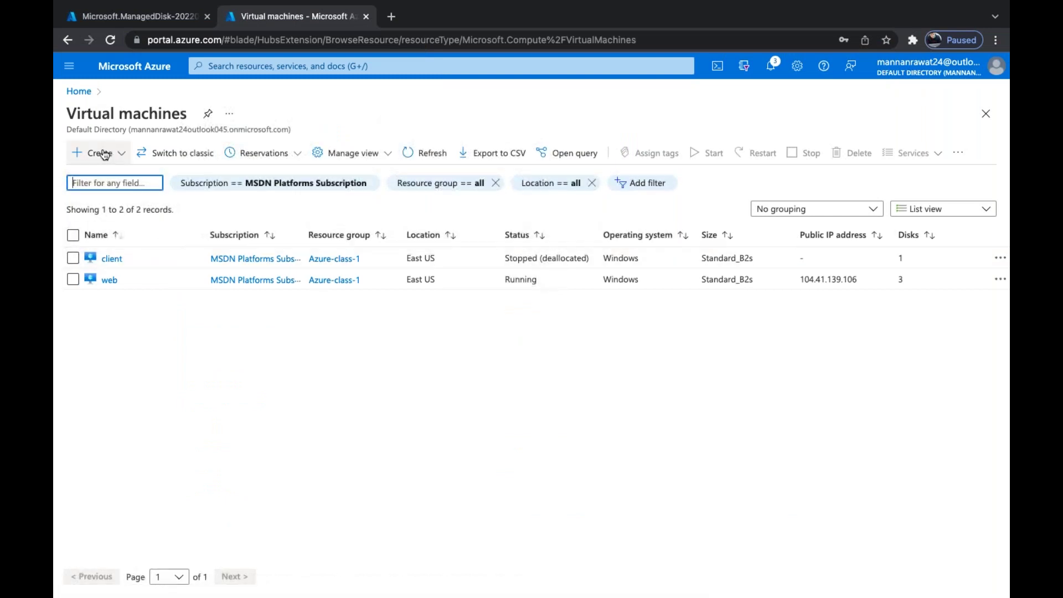
click(104, 154)
click(91, 176)
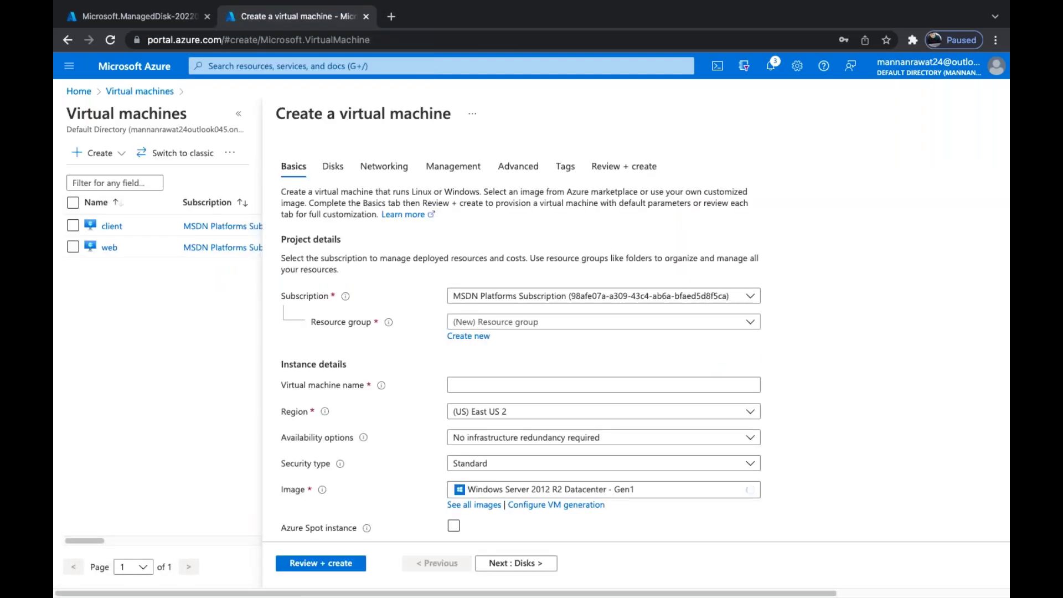
scroll(603, 332, down, 6)
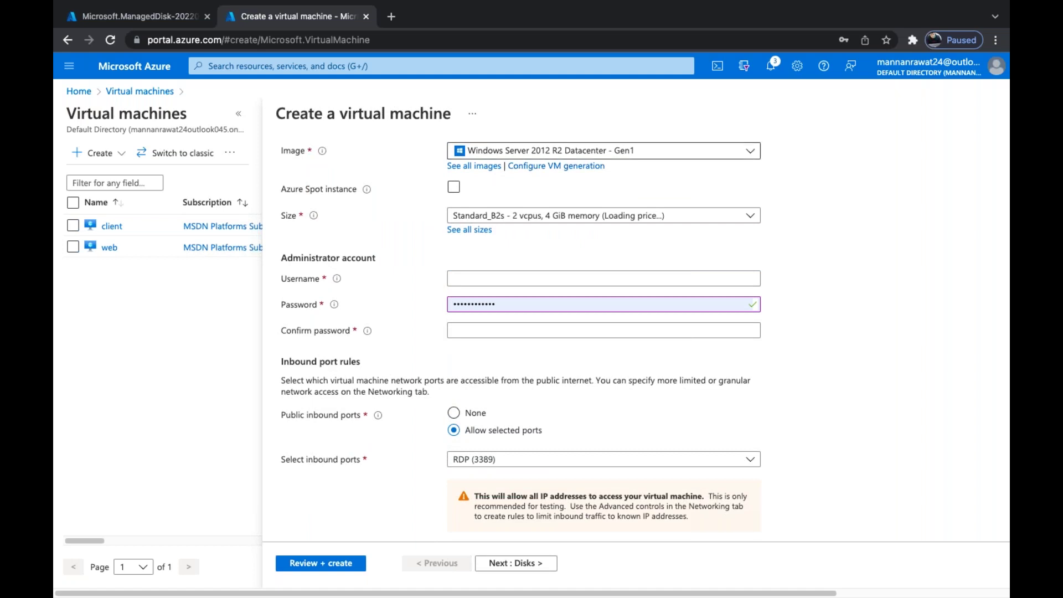
Open 'See all images' for the VM and switch to the empty My Images list
click(482, 167)
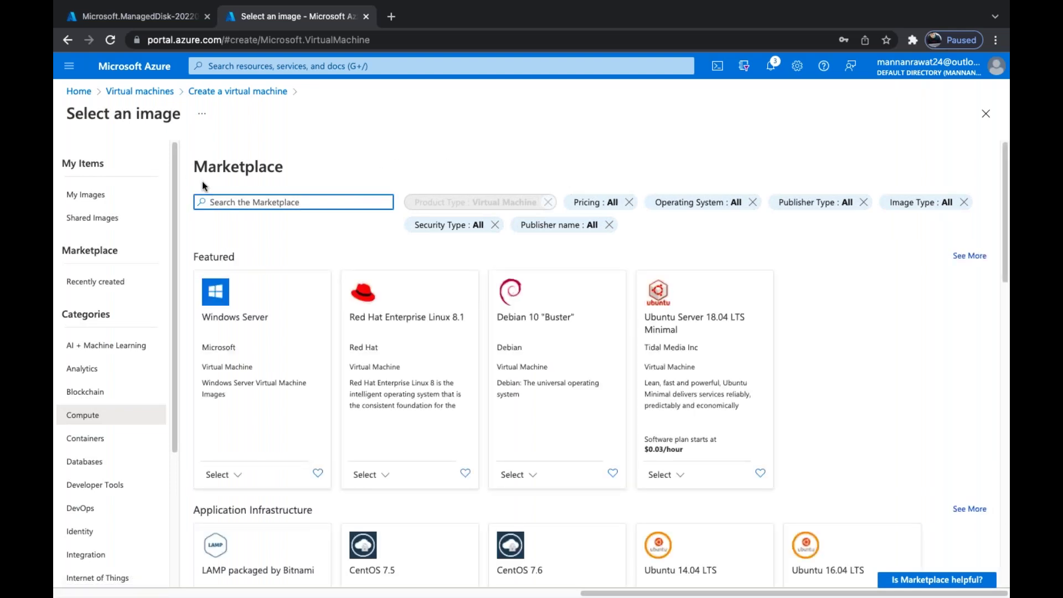
scroll(446, 380, down, 8)
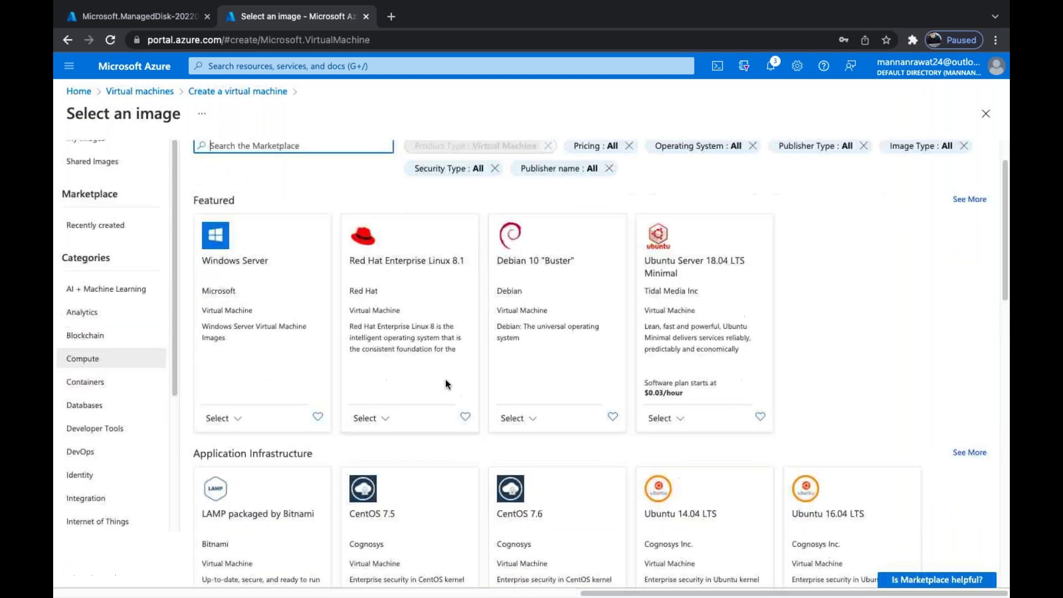
scroll(587, 395, up, 8)
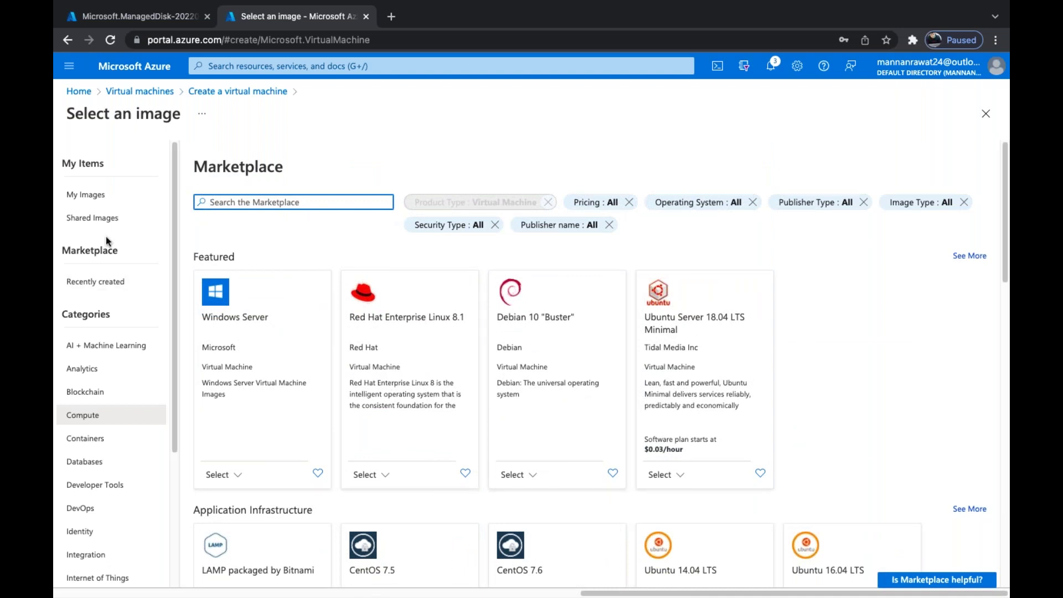
click(85, 203)
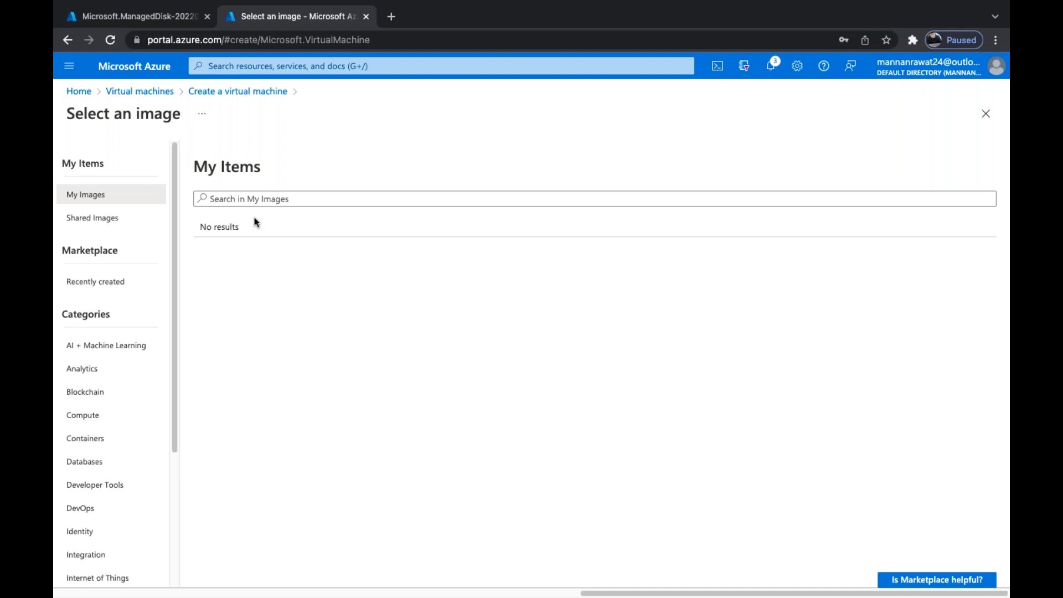
Open Shared Images and inspect the Publisher and Azure Compute Gallery filters, showing only All
click(92, 227)
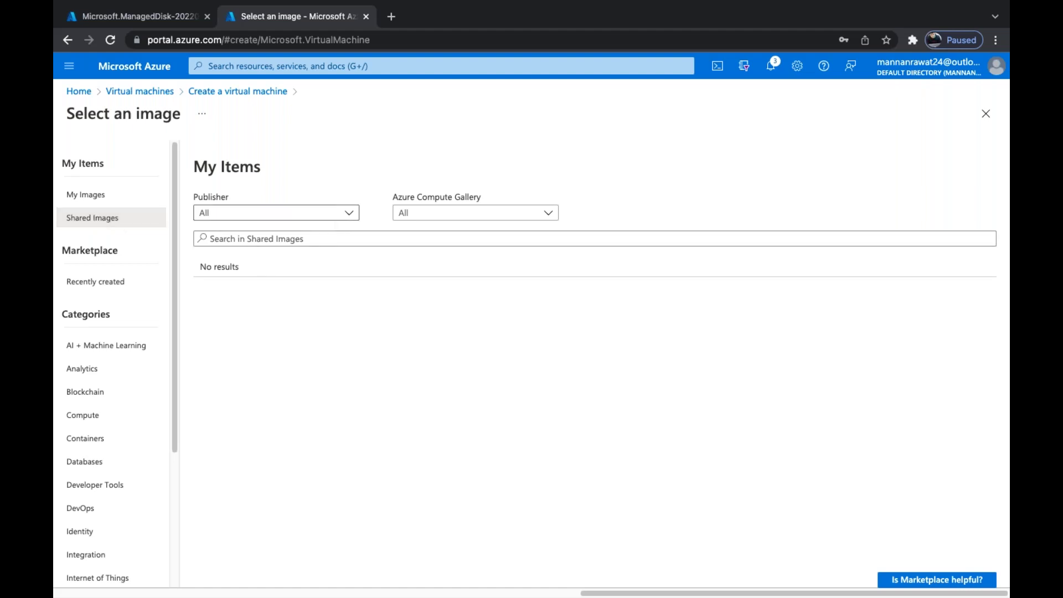
click(275, 213)
click(382, 289)
click(555, 212)
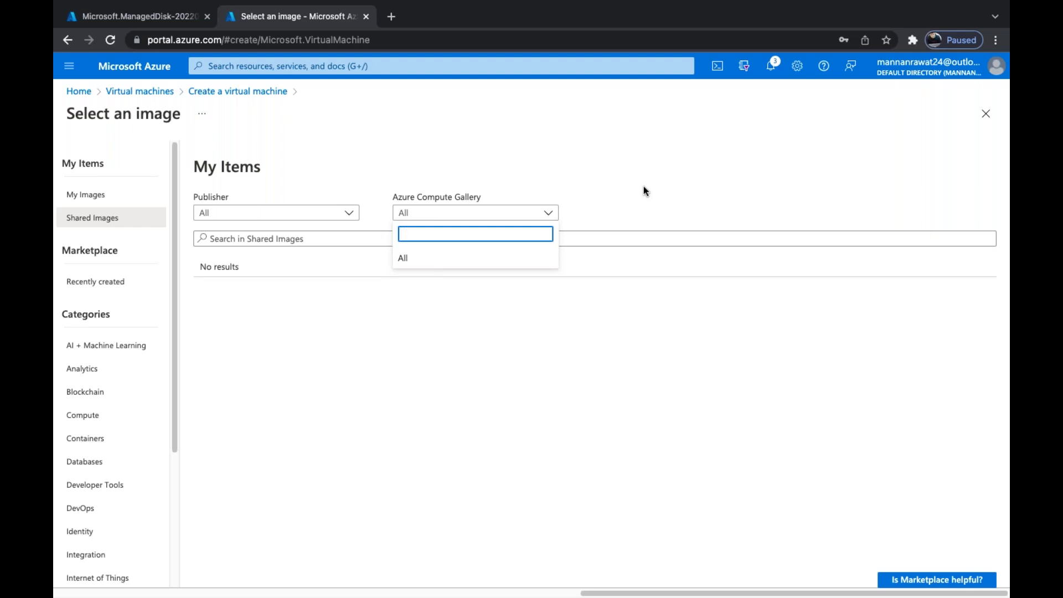
key(ctrl+Right)
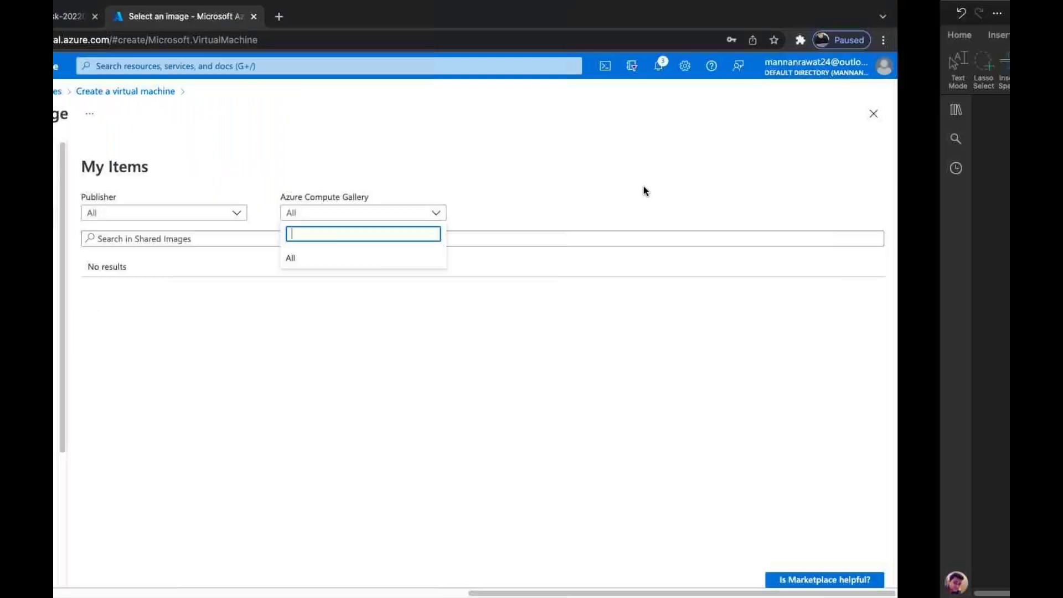
Draw a line from the VM to an image box, then an arrow to a boxed vmss
scroll(574, 257, down, 2)
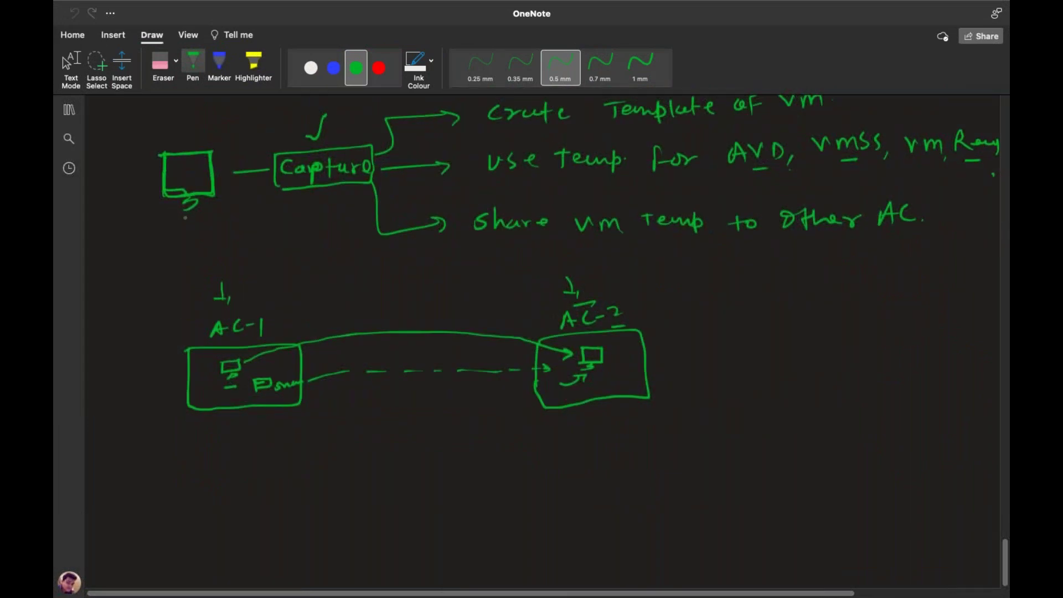
mouse_move(187, 209)
mouse_down()
mouse_move(138, 362)
mouse_move(215, 455)
mouse_move(235, 455)
mouse_move(230, 472)
mouse_up()
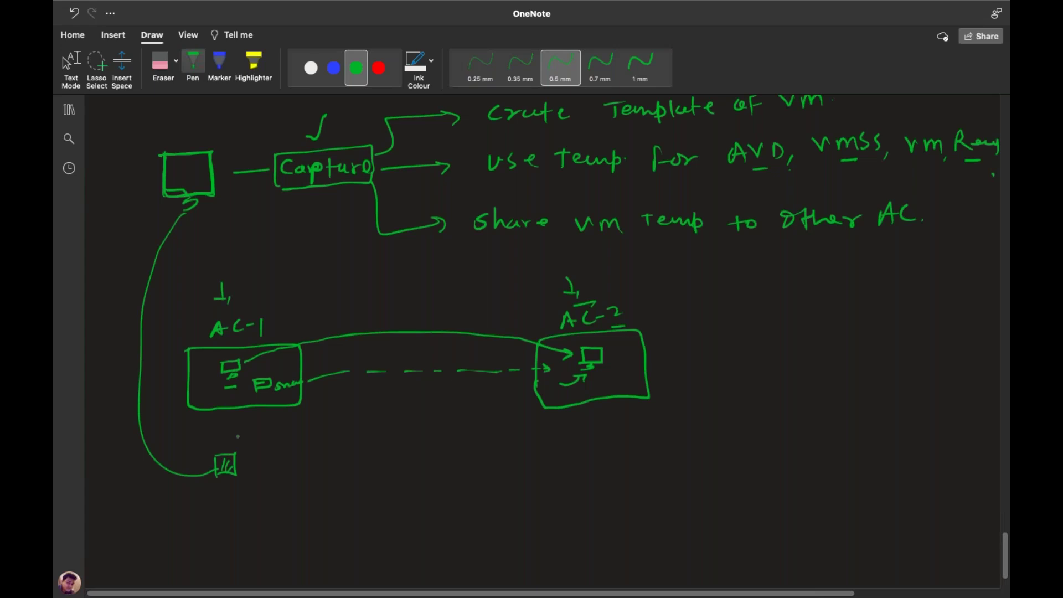
mouse_move(235, 467)
mouse_down()
mouse_move(344, 462)
mouse_move(385, 475)
mouse_up()
click(369, 471)
drag(327, 458, 331, 488)
Link the vmss box to a circled '10vm' note
drag(412, 475, 467, 475)
drag(474, 463, 475, 484)
drag(488, 465, 511, 465)
mouse_move(520, 478)
mouse_down()
mouse_move(528, 467)
mouse_move(534, 476)
mouse_up()
mouse_move(535, 467)
mouse_down()
mouse_move(545, 476)
mouse_move(468, 496)
mouse_move(520, 447)
mouse_up()
click(513, 476)
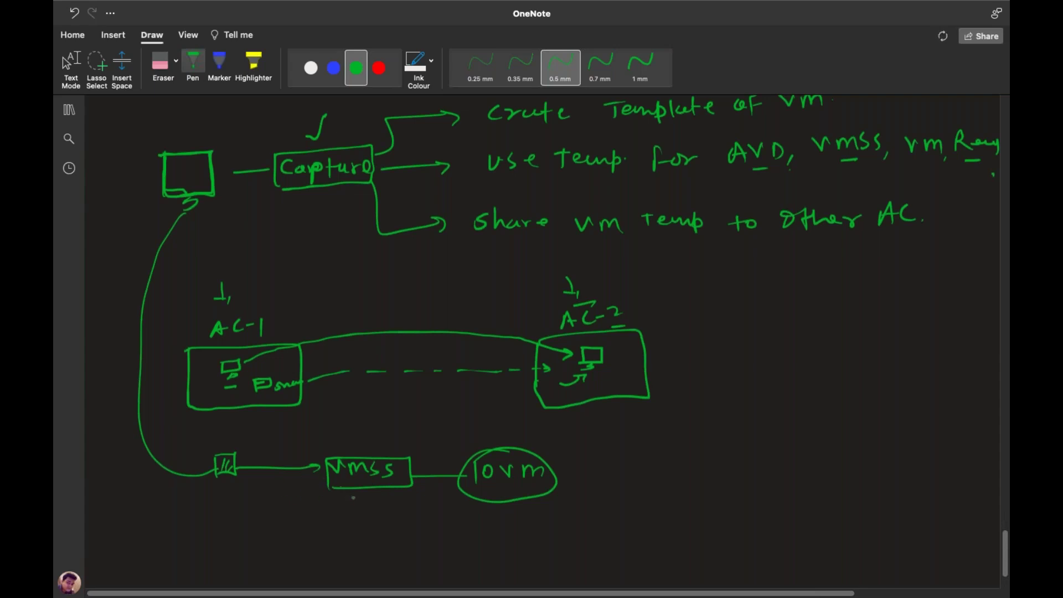
Hang circled notes below the vmss box and link them toward the 10vm ellipse
mouse_move(371, 494)
mouse_down()
mouse_move(380, 508)
mouse_move(366, 538)
mouse_up()
drag(372, 522, 394, 540)
drag(399, 522, 398, 533)
drag(396, 530, 410, 531)
drag(362, 507, 360, 507)
mouse_move(444, 529)
mouse_down()
mouse_move(505, 507)
mouse_move(502, 517)
mouse_up()
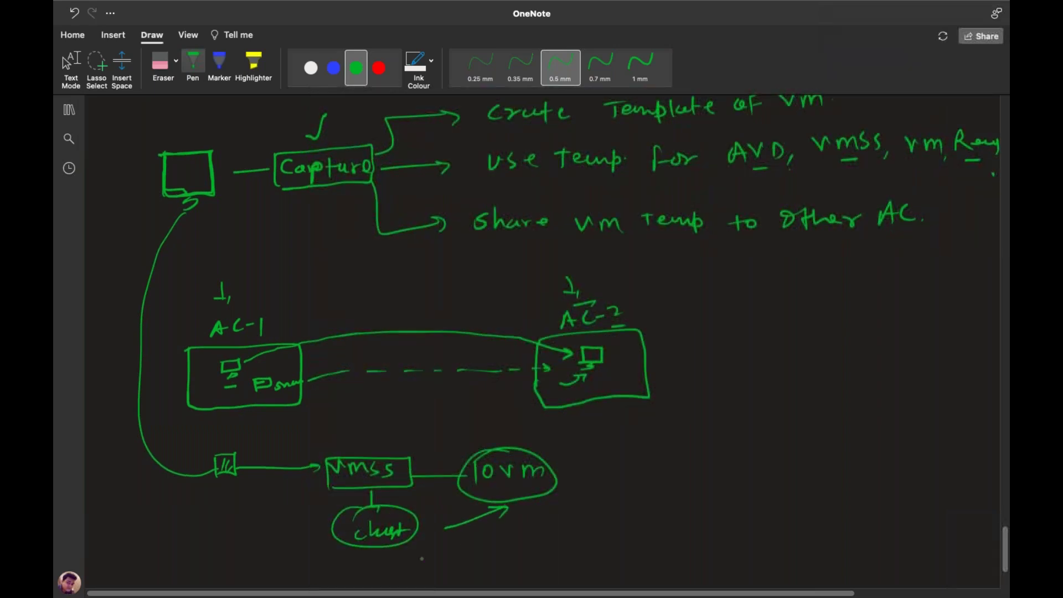
drag(403, 555, 420, 567)
drag(424, 553, 448, 565)
drag(426, 549, 422, 546)
Underline 10vm and add a circled FDS note beside the lowest ellipse
drag(474, 491, 523, 486)
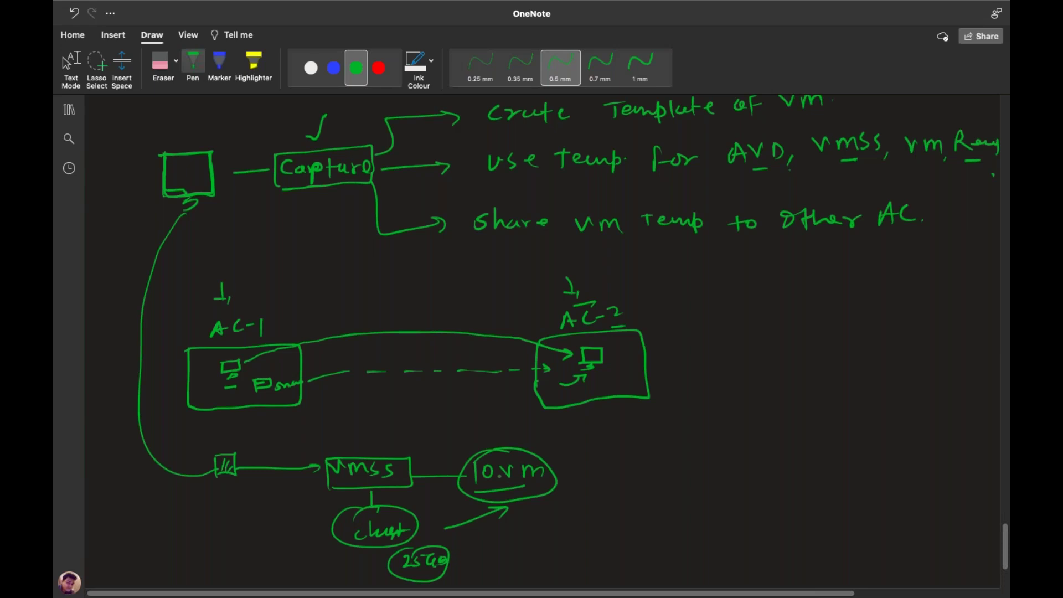
mouse_move(451, 568)
mouse_down()
mouse_move(476, 570)
mouse_move(502, 554)
mouse_move(488, 549)
mouse_up()
mouse_move(492, 559)
mouse_down()
mouse_move(505, 567)
mouse_move(476, 552)
mouse_up()
drag(509, 492, 536, 485)
scroll(831, 513, down, 5)
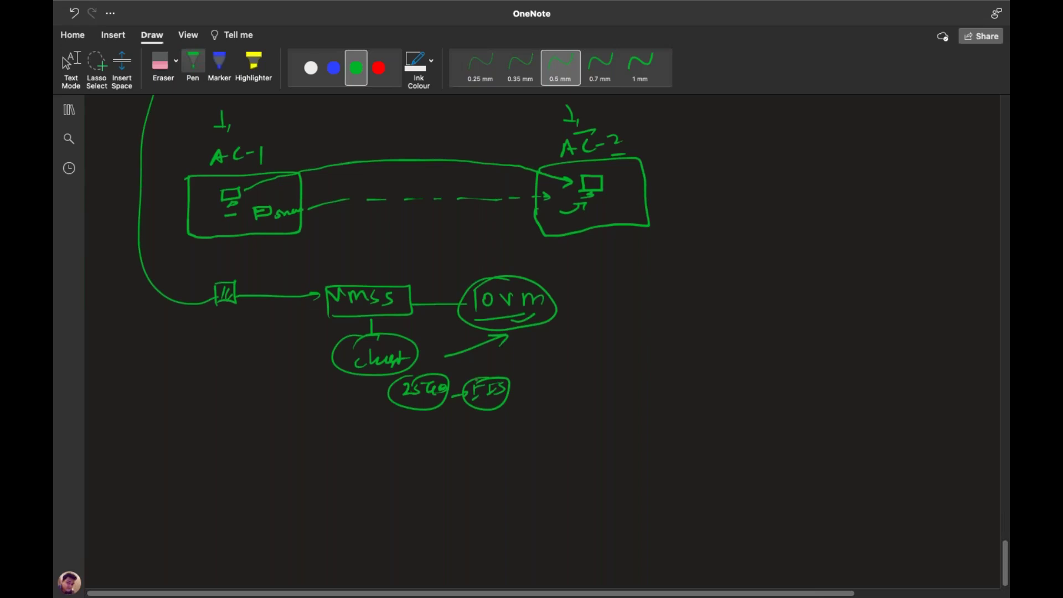
scroll(388, 332, up, 10)
scroll(388, 332, down, 3)
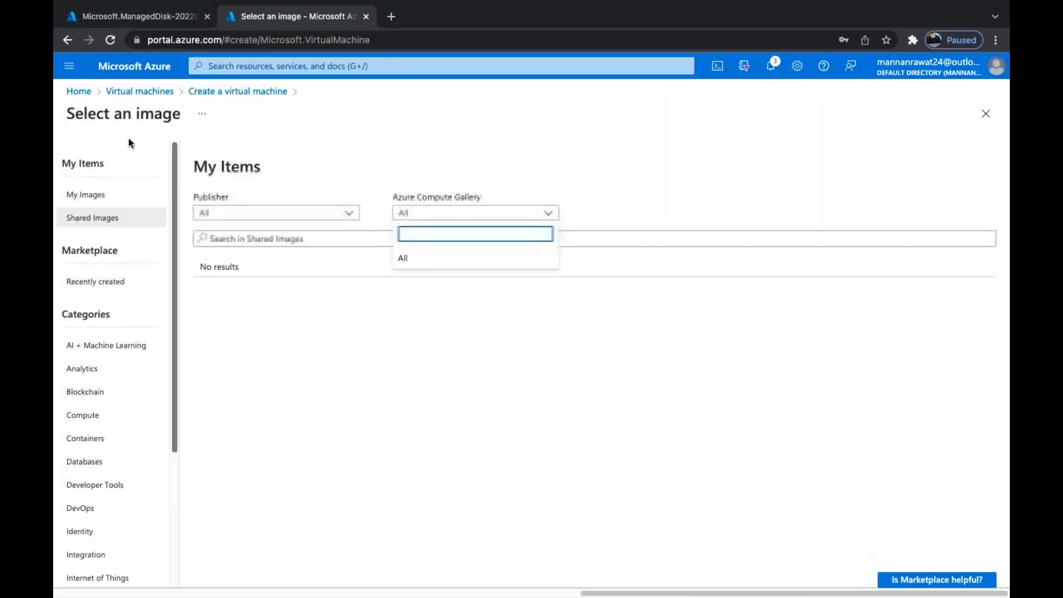
Close the image picker and discard the unsaved VM form, returning Home
click(216, 98)
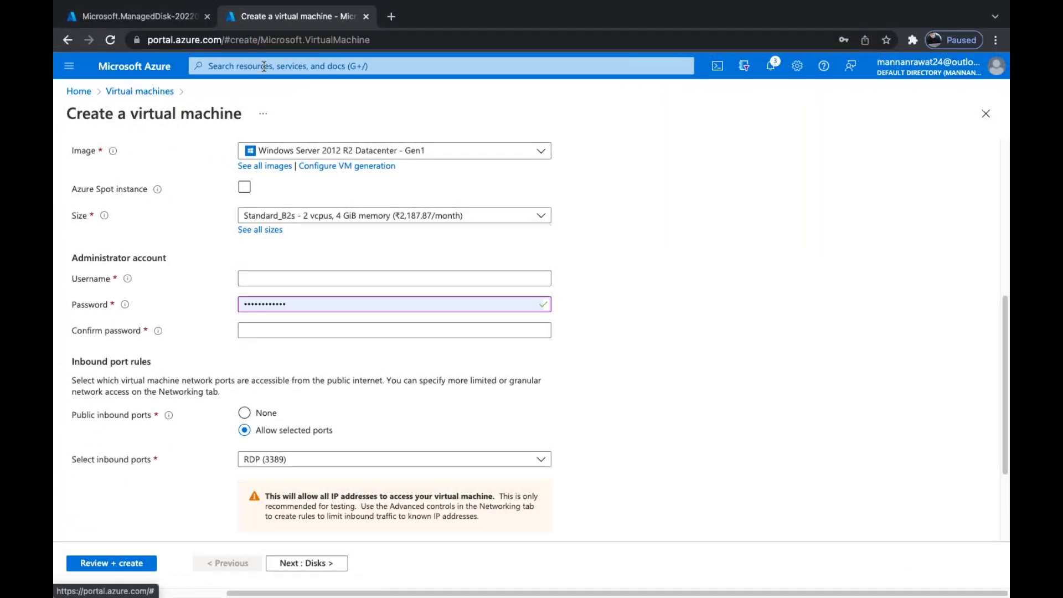
click(141, 66)
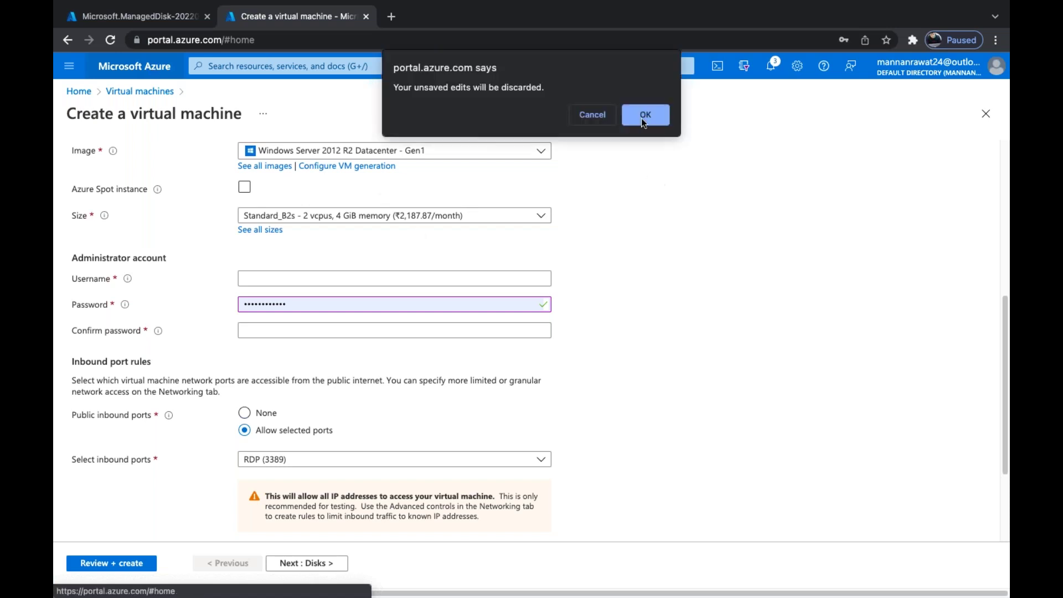
click(642, 121)
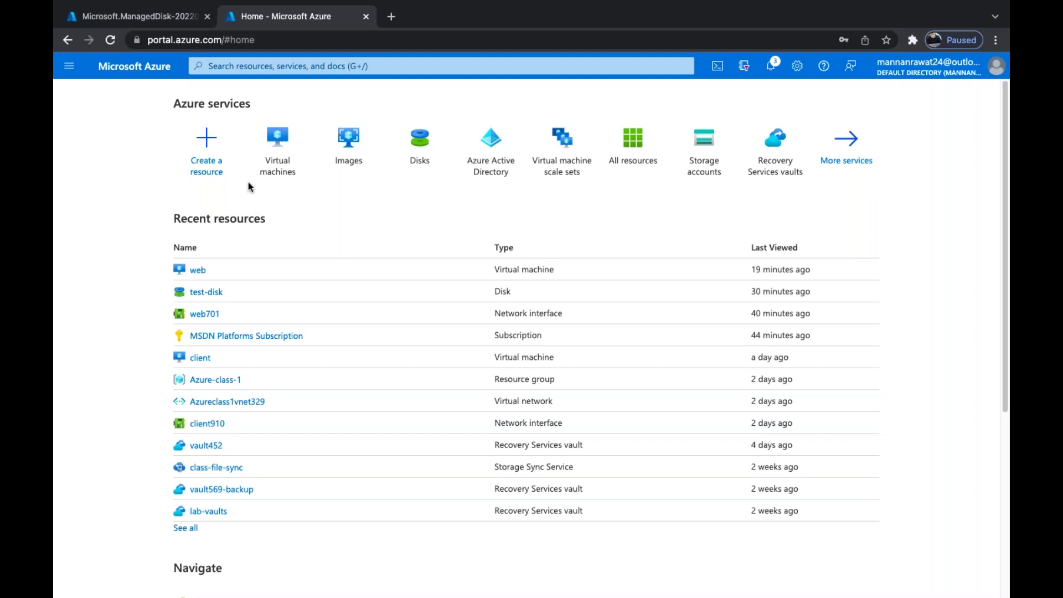
Open the web virtual machine via More services > Virtual machines
click(846, 143)
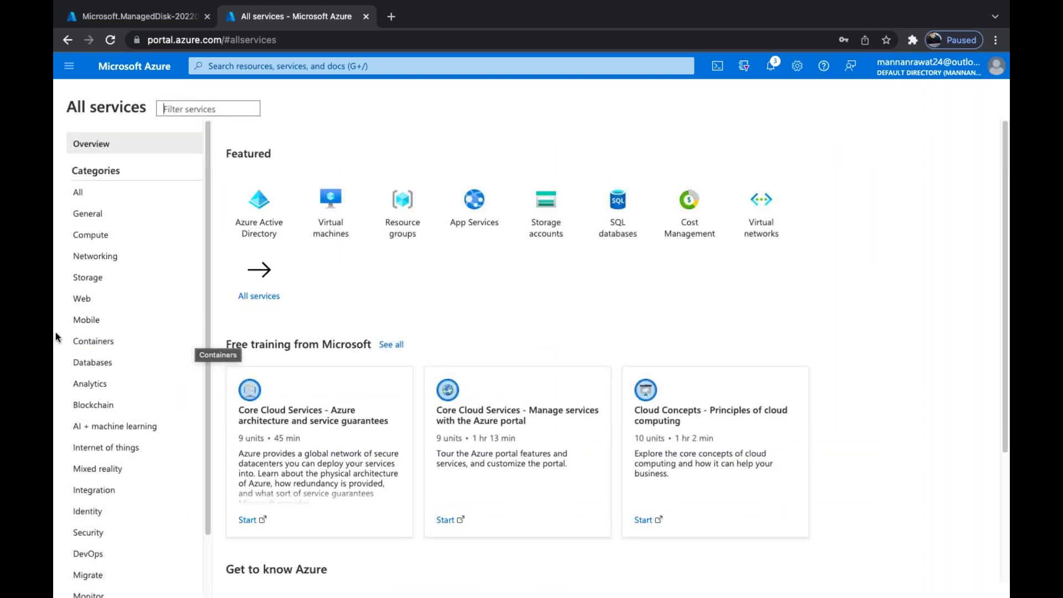
click(327, 237)
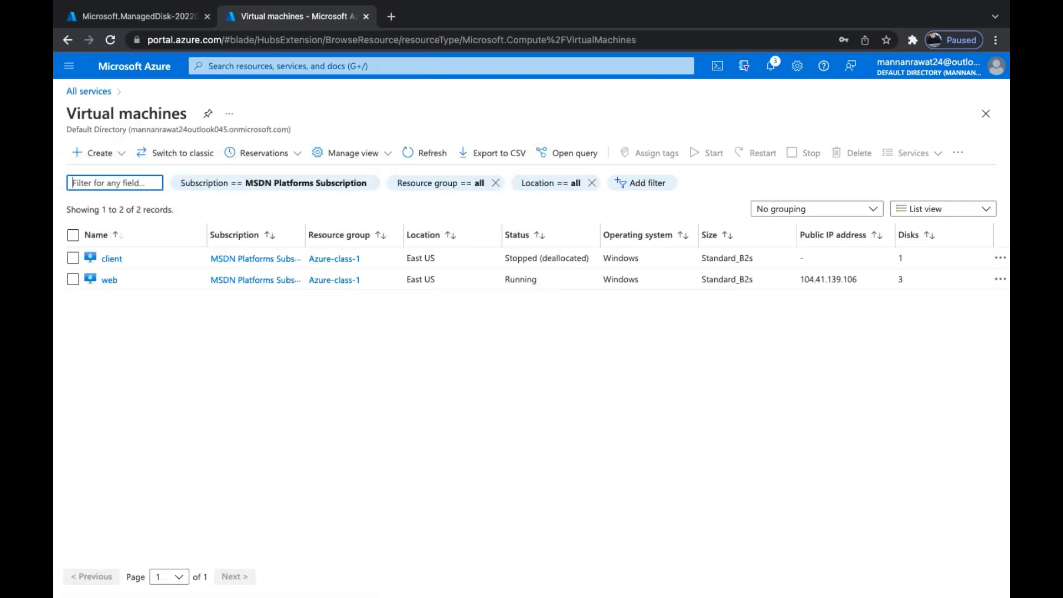
click(110, 281)
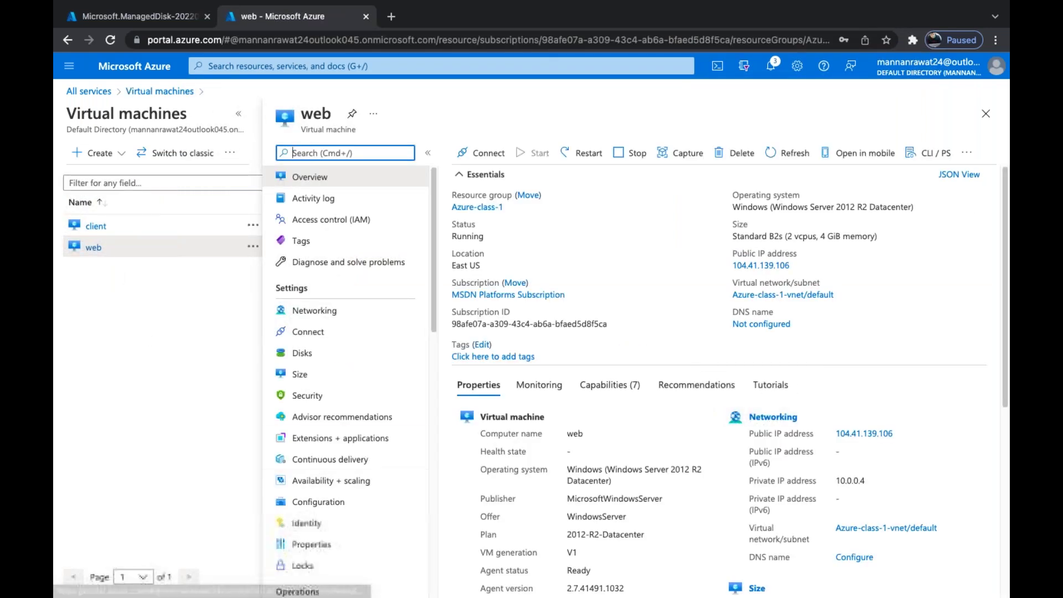
Start capturing the web VM with gallery sharing set to Yes, then view the ManagedDisk deployment
click(688, 153)
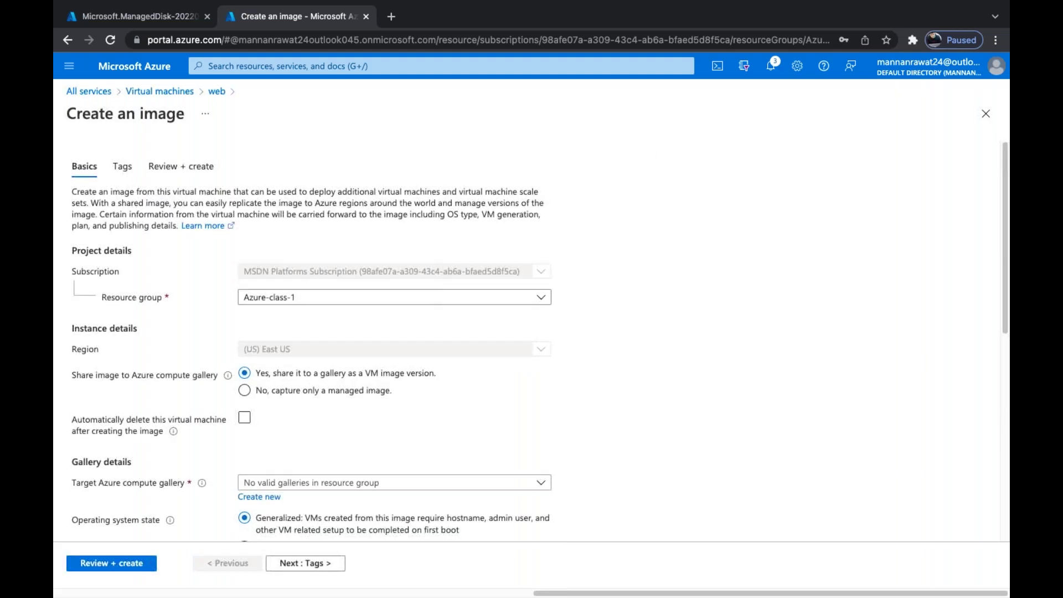
scroll(371, 249, down, 2)
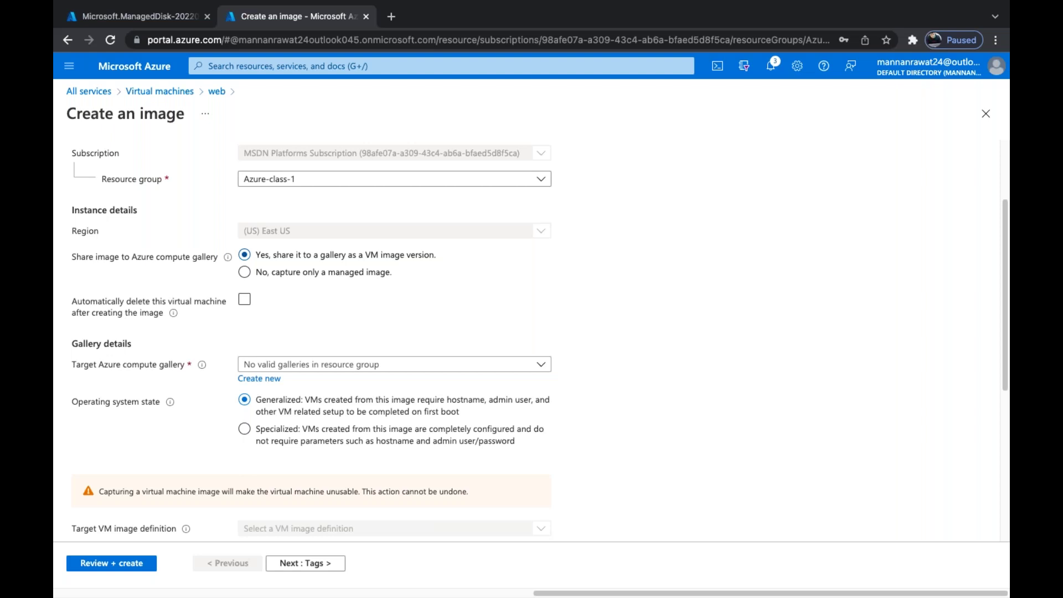
click(371, 270)
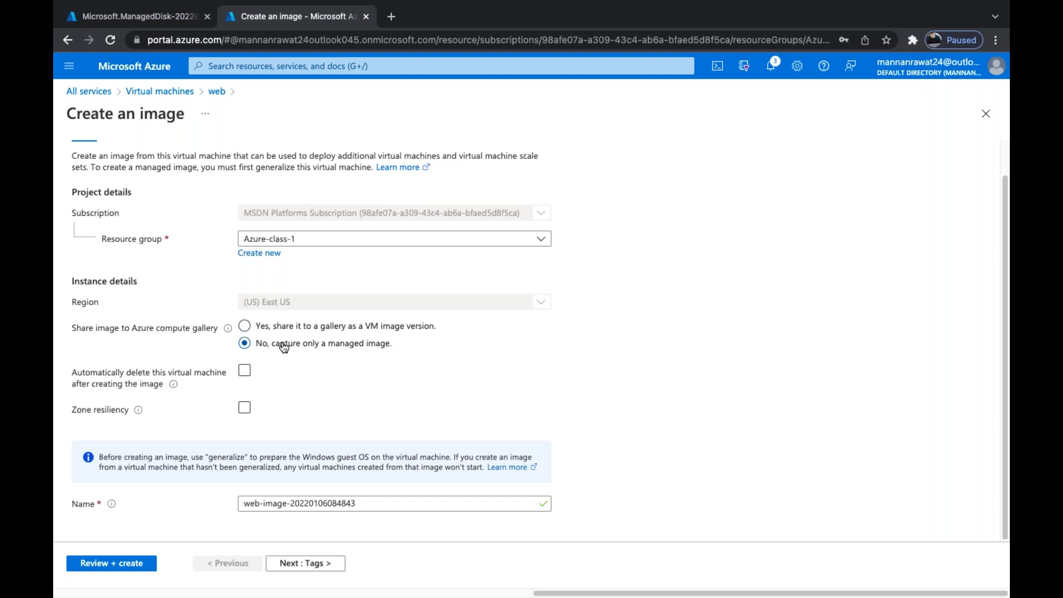
click(244, 370)
click(244, 326)
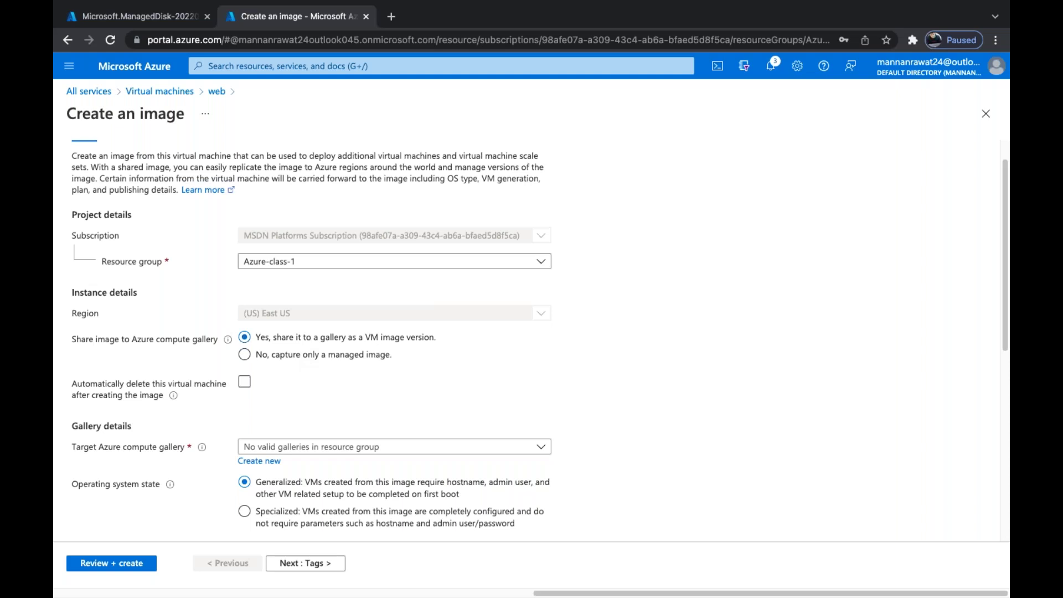
scroll(532, 332, down, 2)
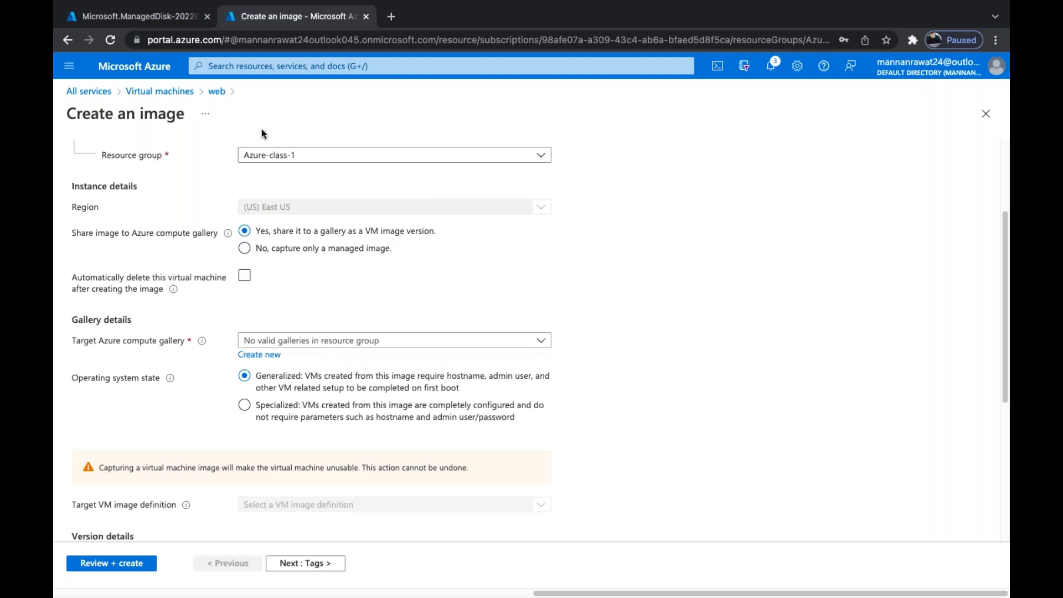
click(157, 15)
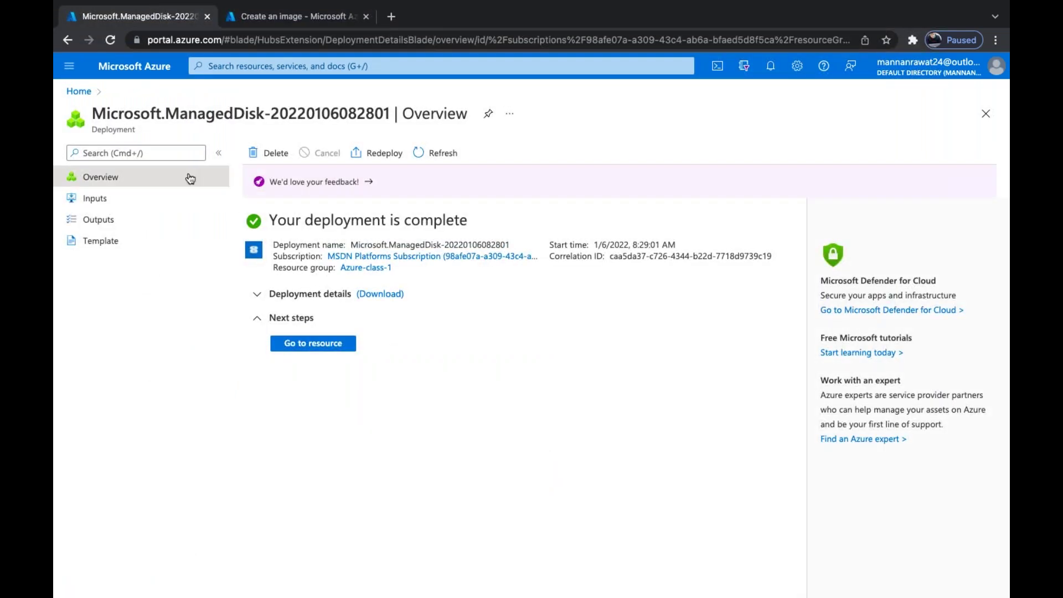
Start a fresh Create a virtual machine form from Home > Virtual machines, then focus portal search
click(78, 91)
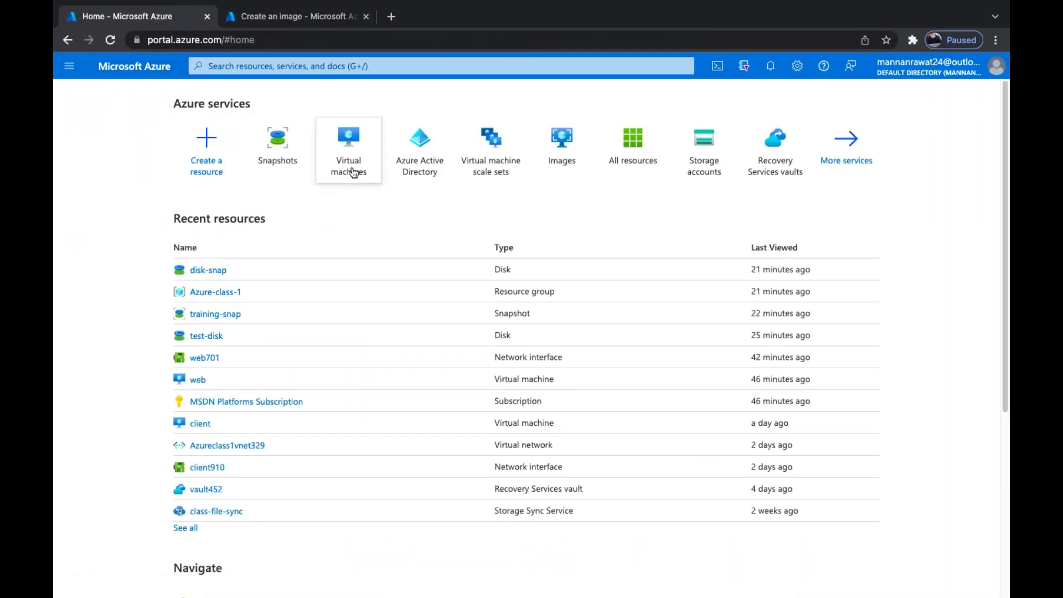
click(350, 160)
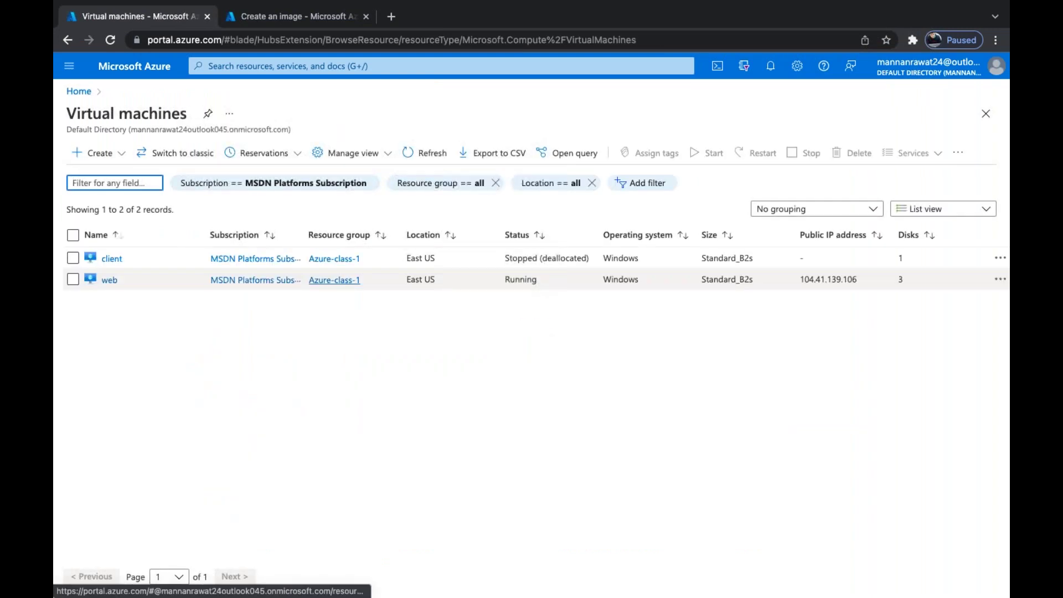
click(110, 155)
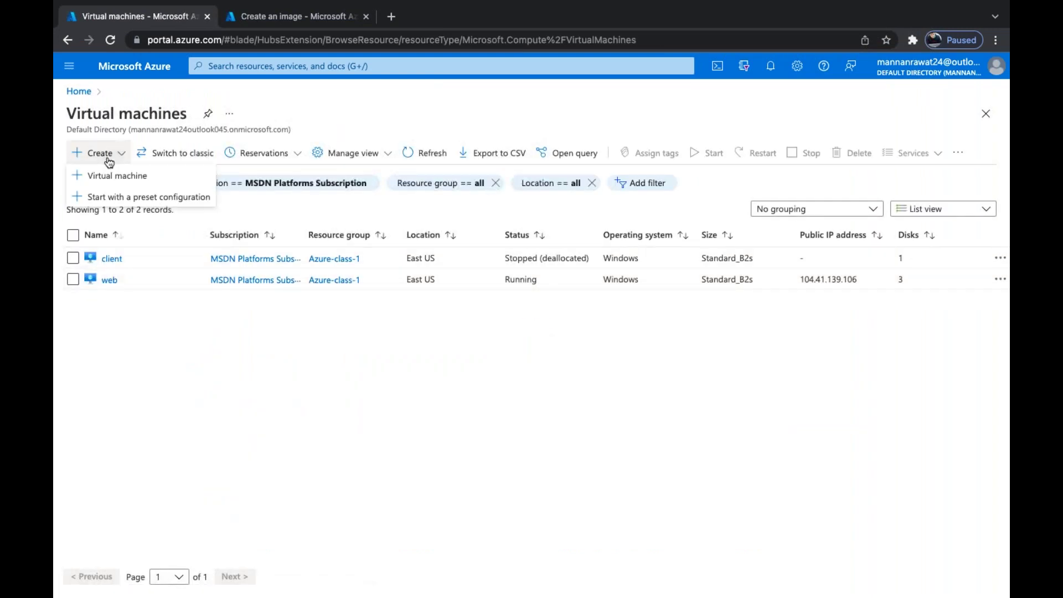
click(108, 174)
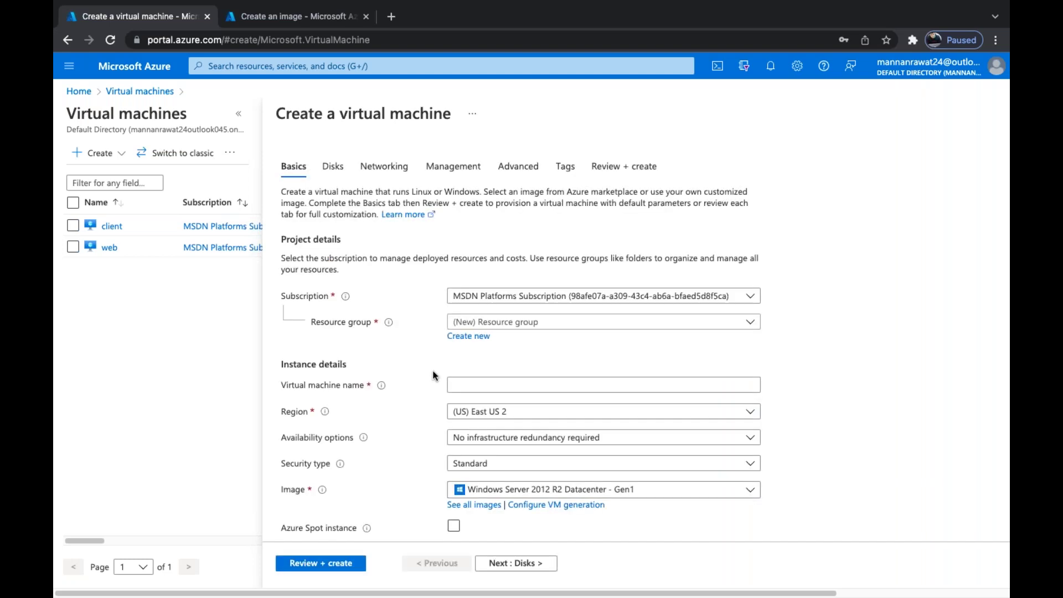
click(311, 60)
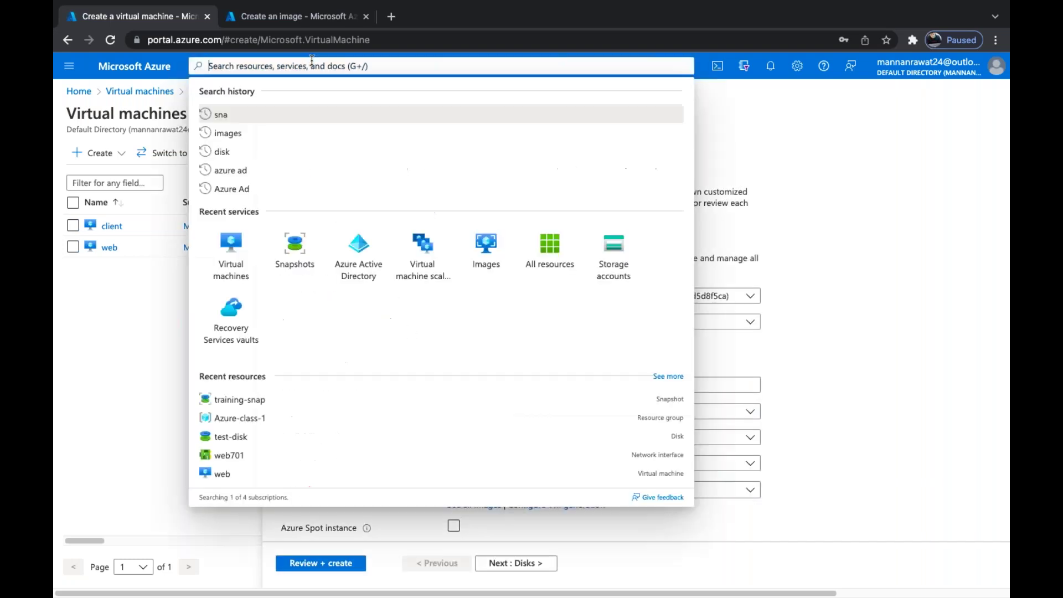
Search 'im', open Images, and confirm discarding the unsaved VM form
text(im)
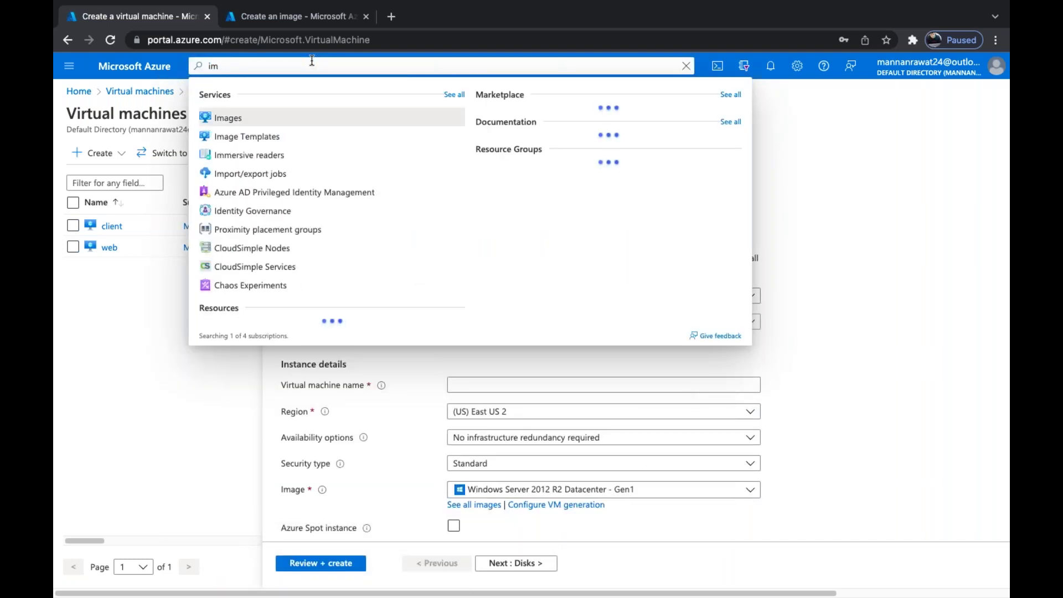
click(274, 117)
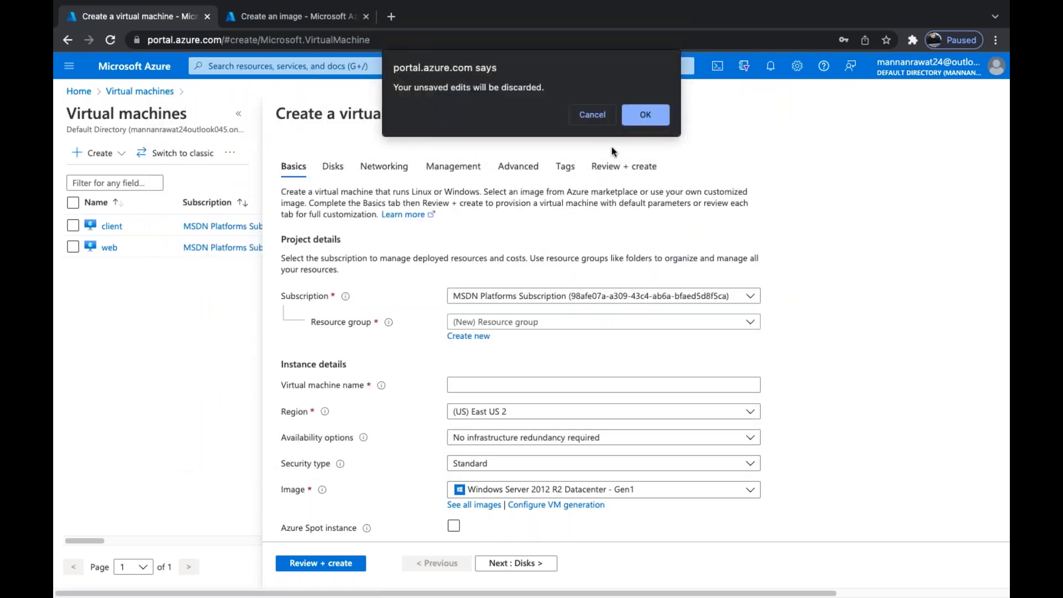
click(642, 115)
click(311, 65)
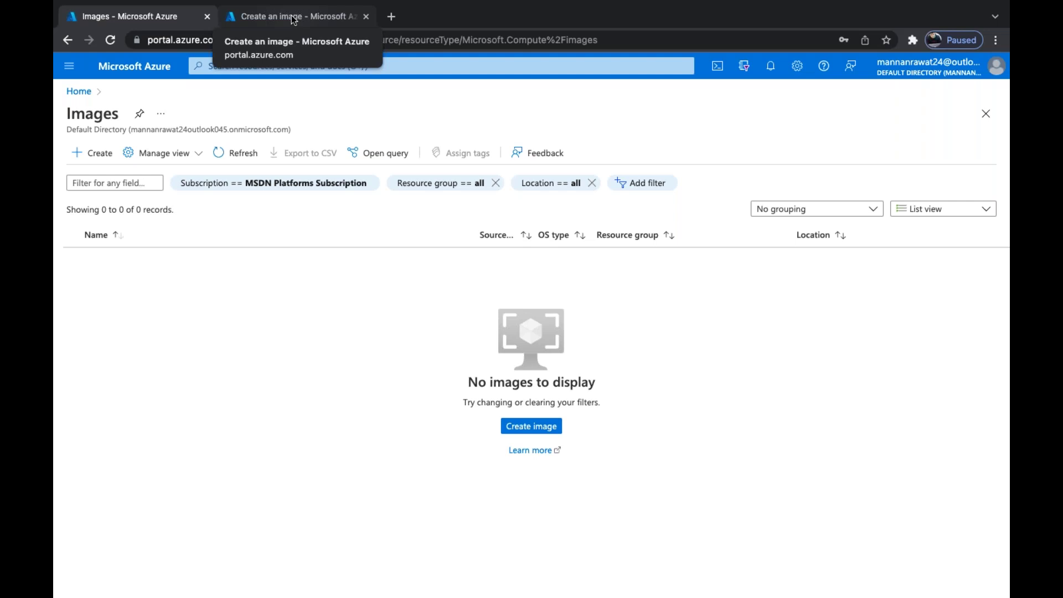
Return to the 'Create an image' form for web and leave automatic VM deletion unchecked
click(294, 21)
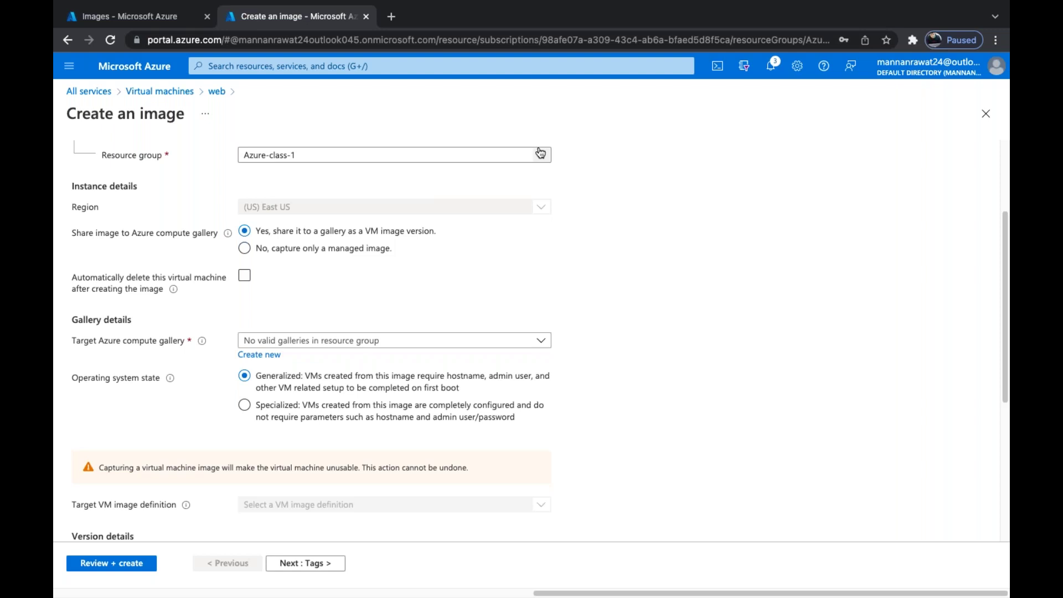
click(244, 275)
click(244, 275)
click(242, 283)
click(249, 280)
scroll(128, 377, down, 1)
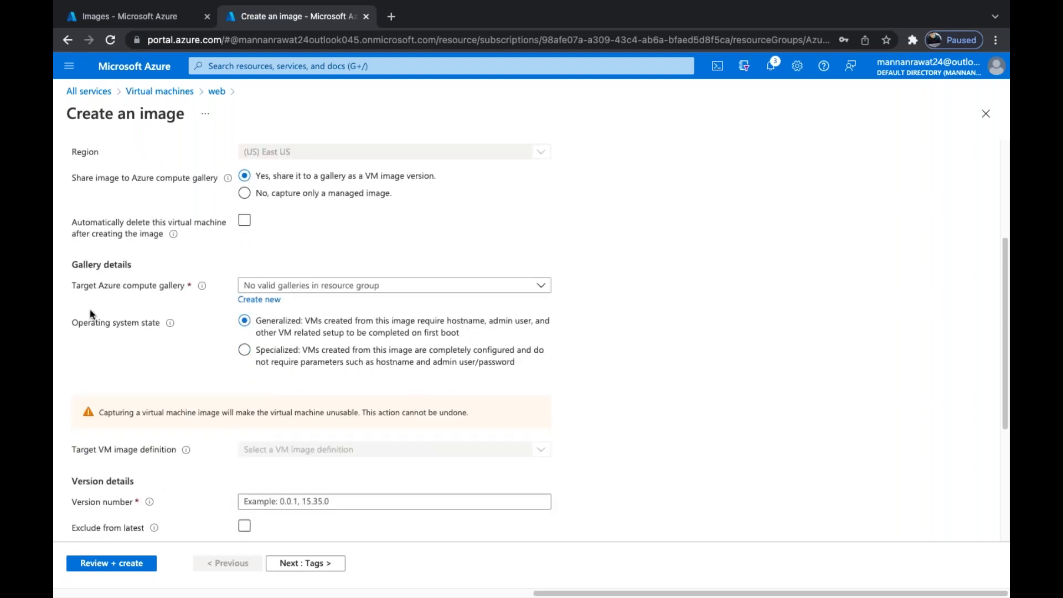
Finding the gallery list empty, create a new compute gallery named myimage as the target
click(363, 284)
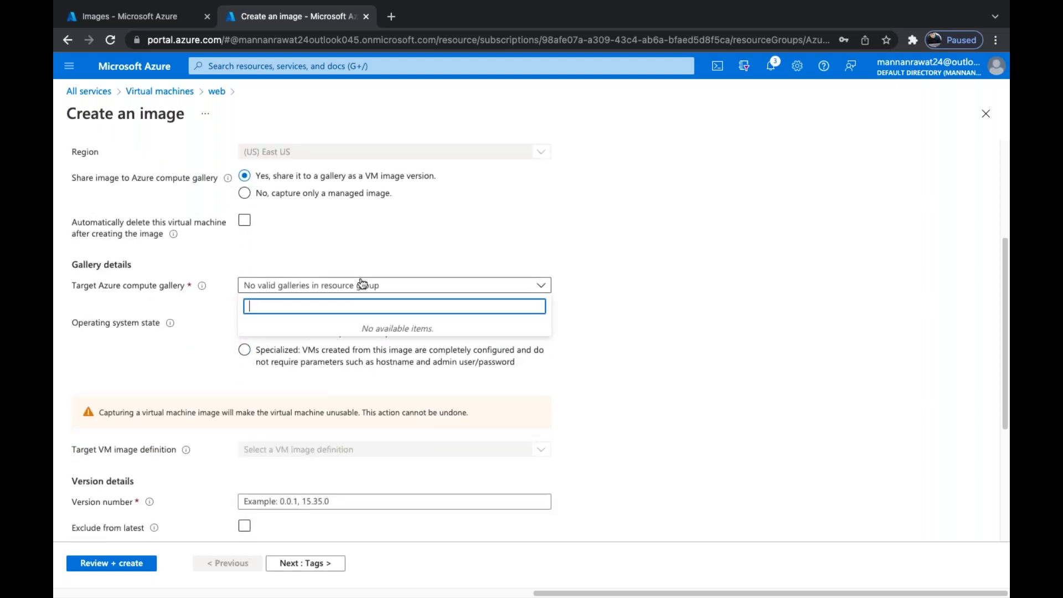
click(440, 248)
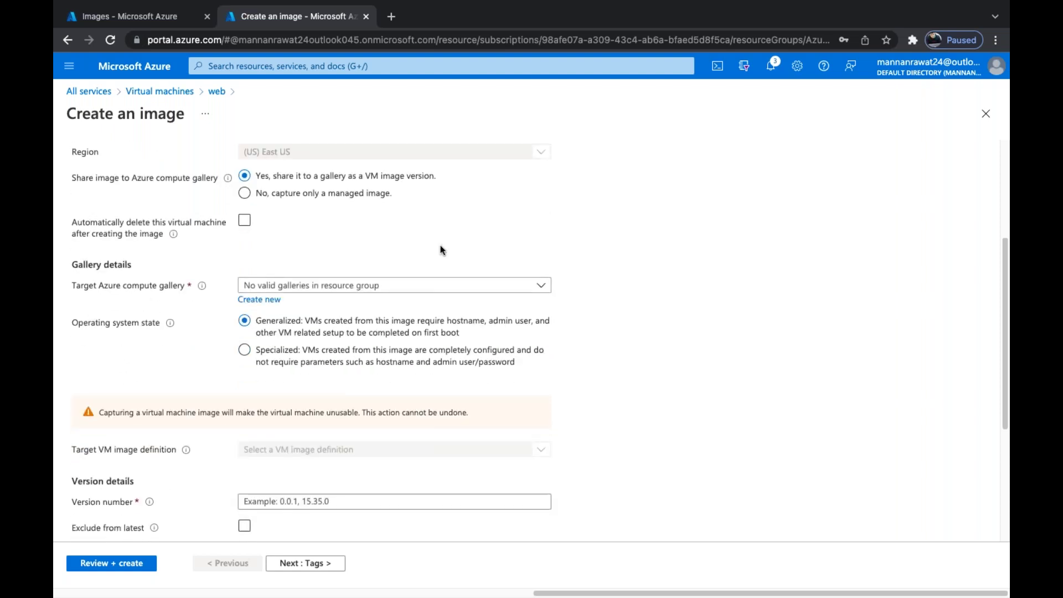
click(260, 300)
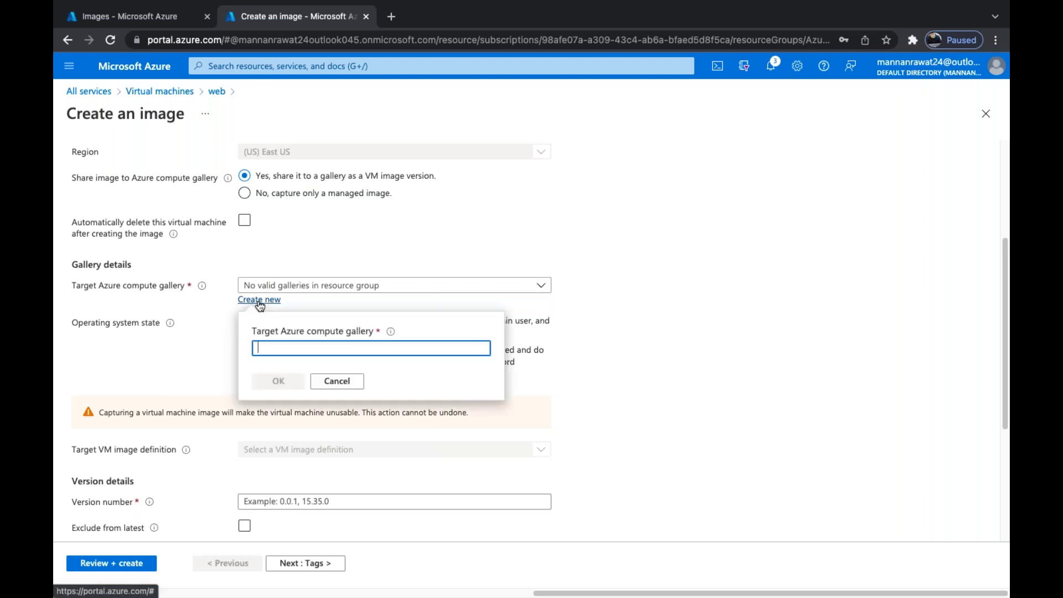
text(My-OS-)
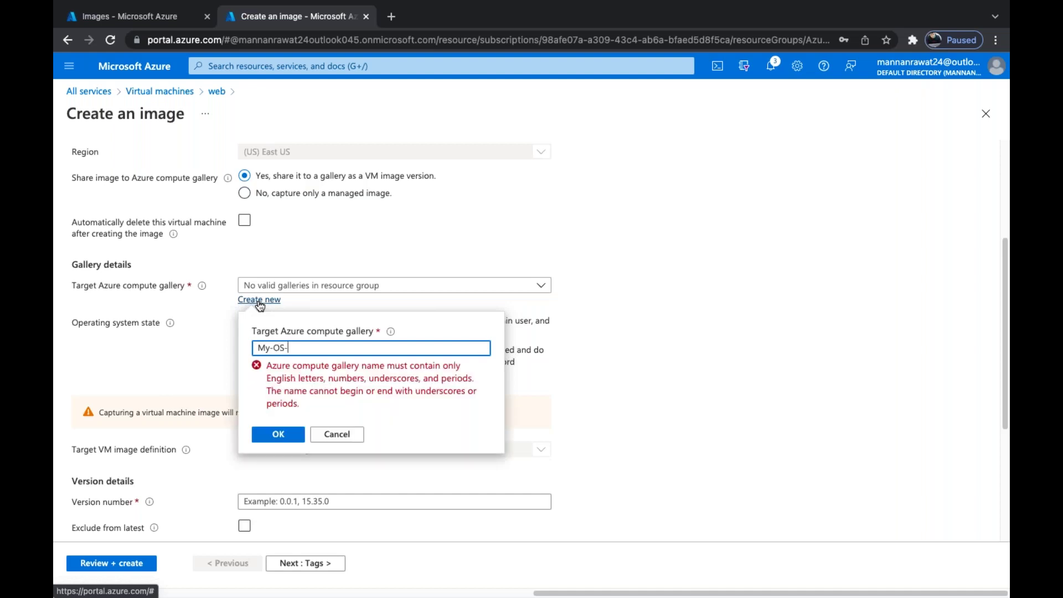
key(BackSpace)
key(BackSpace)
key(BackSpace)
key(BackSpace)
key(BackSpace)
key(BackSpace)
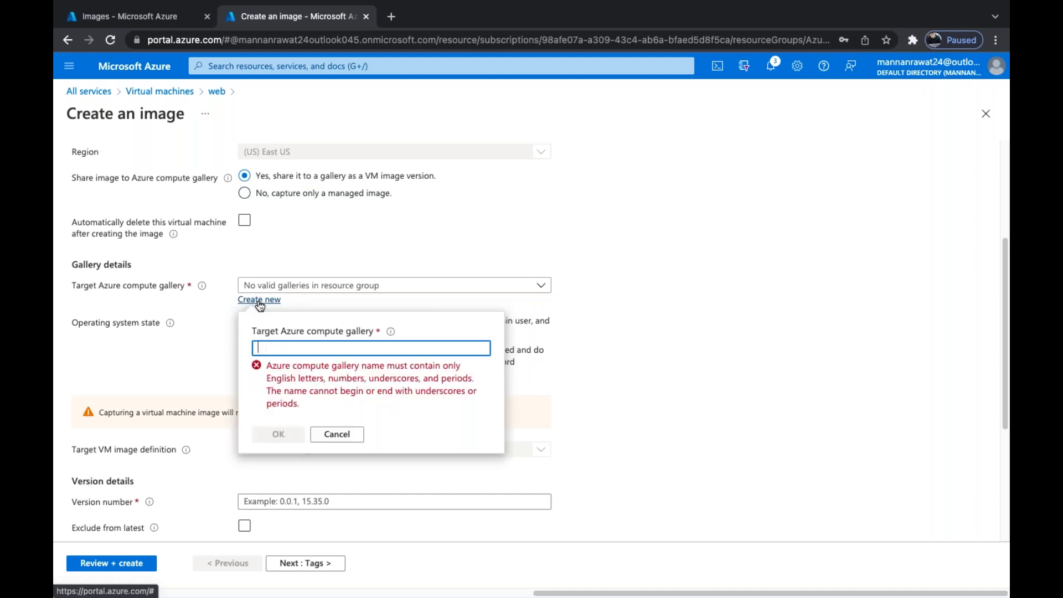
text(my)
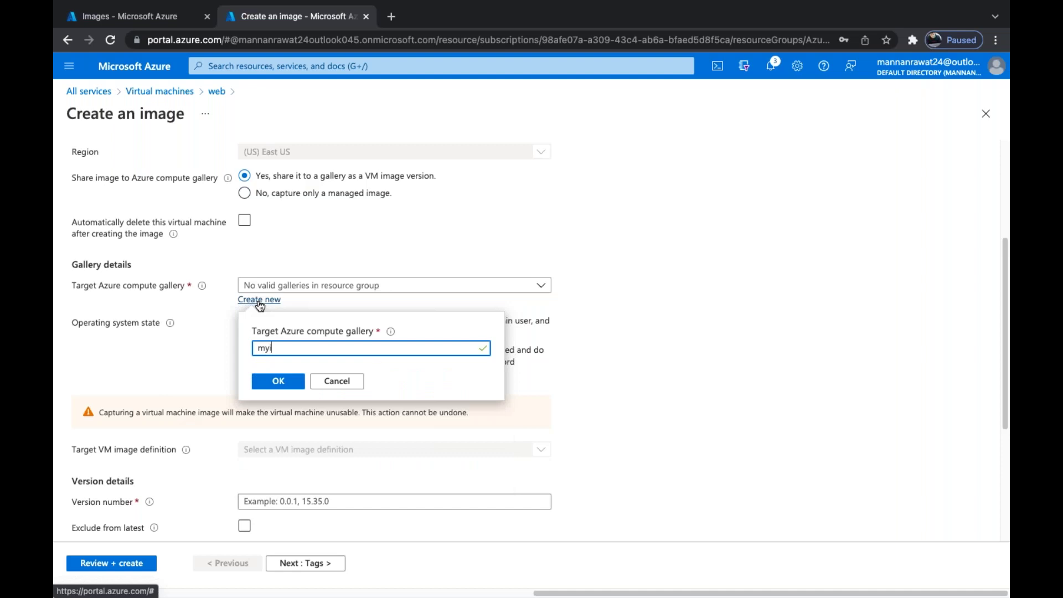
text(-os-image)
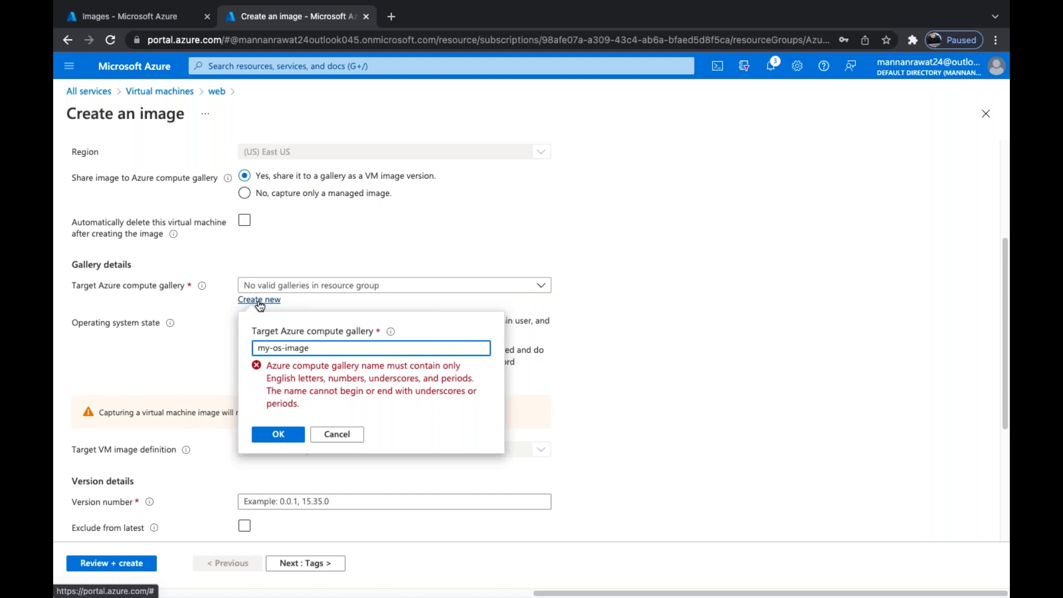
key(Left)
key(Left)
key(Left)
key(Left)
key(Left)
key(BackSpace)
key(BackSpace)
key(BackSpace)
key(BackSpace)
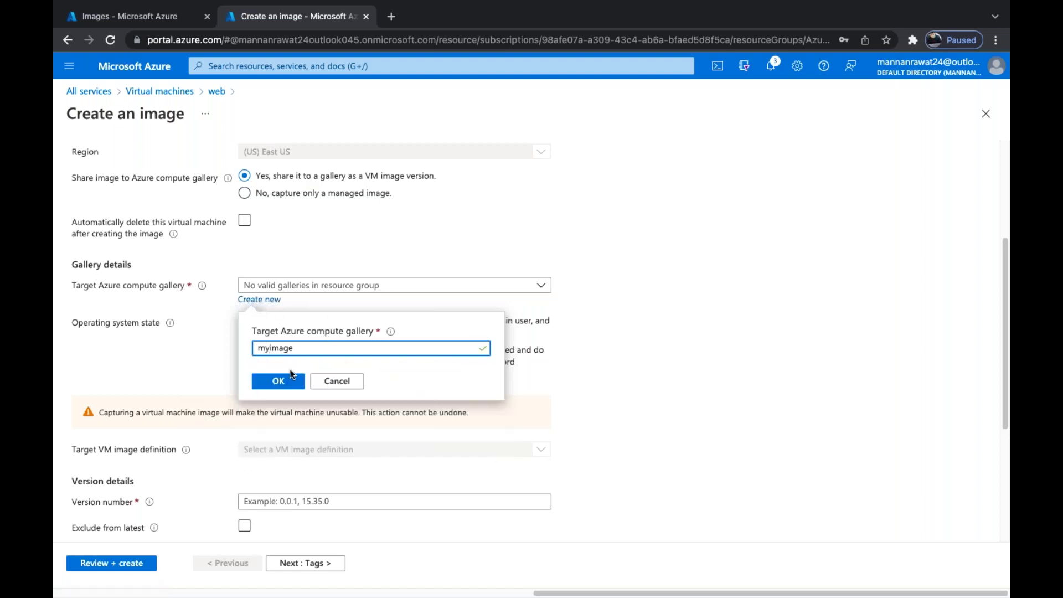
click(291, 383)
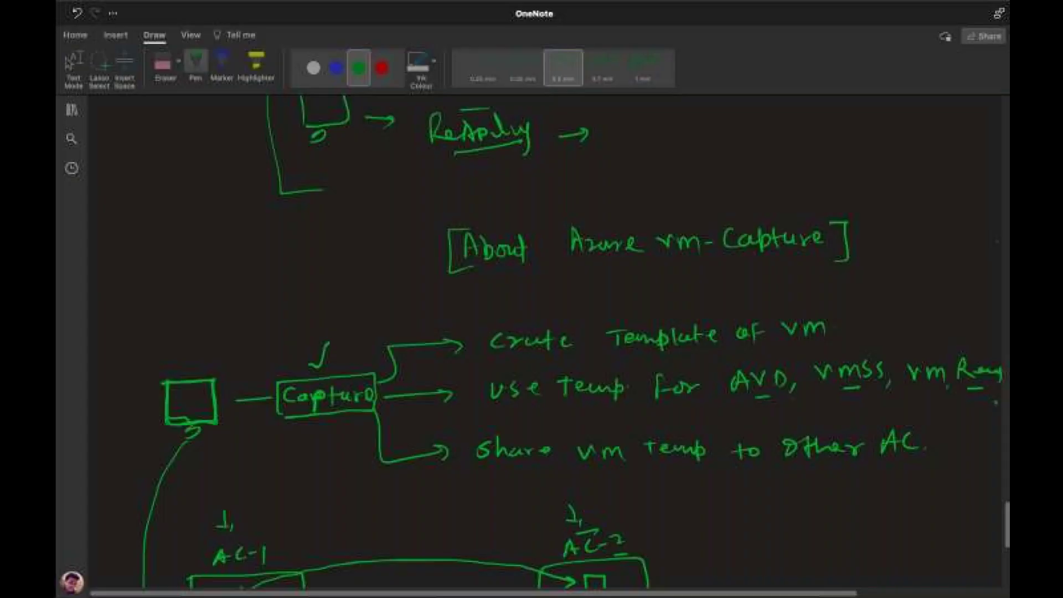
Handwrite an arrow to 'web' and a row of x's below the diagram
scroll(531, 332, down, 10)
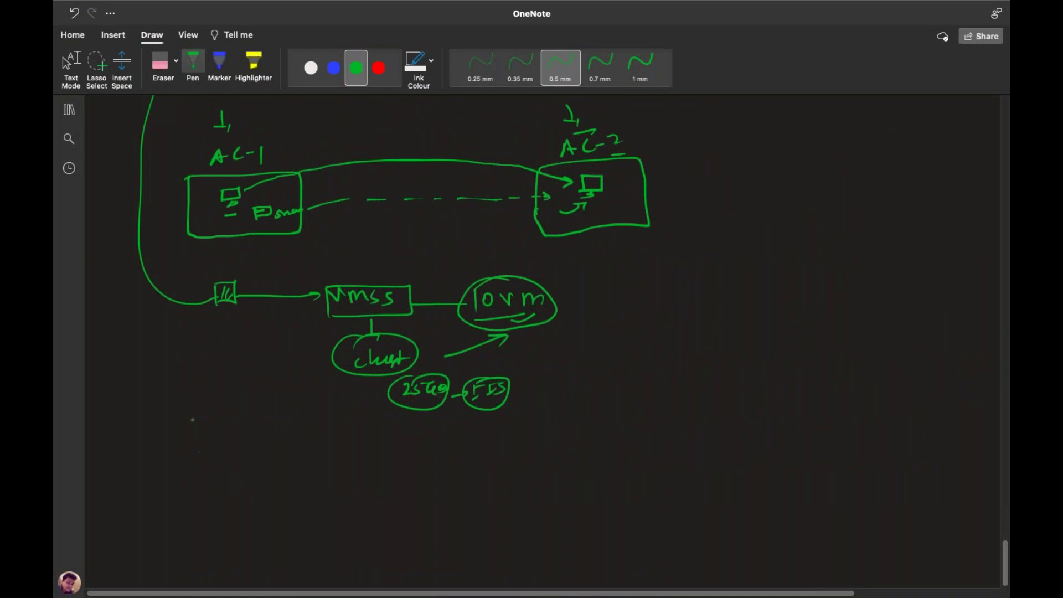
mouse_move(294, 447)
mouse_down()
mouse_move(319, 470)
mouse_move(408, 468)
mouse_up()
mouse_move(302, 482)
mouse_down()
mouse_move(299, 509)
mouse_move(367, 508)
mouse_up()
mouse_move(365, 498)
mouse_down()
mouse_move(356, 508)
mouse_move(380, 507)
mouse_up()
mouse_move(381, 499)
mouse_down()
mouse_move(371, 507)
mouse_move(398, 508)
mouse_up()
mouse_move(398, 497)
mouse_down()
mouse_move(391, 507)
mouse_move(417, 505)
mouse_up()
mouse_move(416, 496)
mouse_down()
mouse_move(409, 505)
mouse_move(431, 504)
mouse_up()
drag(431, 496, 425, 504)
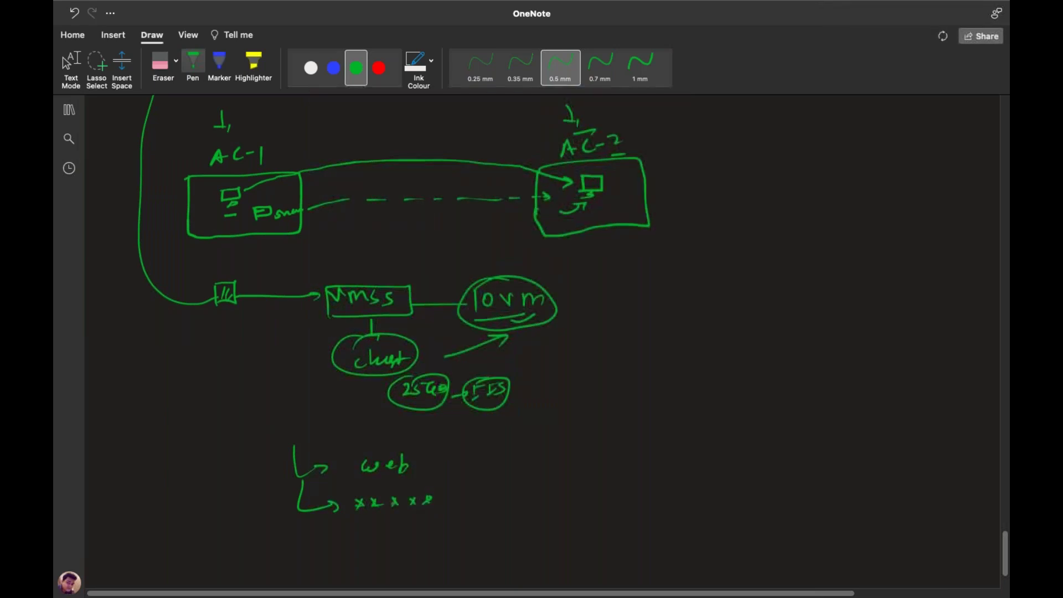
Bracket web and the x row, with arrows leading to a box on the right
mouse_move(438, 454)
mouse_down()
mouse_move(462, 457)
mouse_move(447, 505)
mouse_move(526, 475)
mouse_move(518, 479)
mouse_move(539, 486)
mouse_move(641, 469)
mouse_move(681, 487)
mouse_move(665, 495)
mouse_up()
mouse_move(427, 547)
mouse_down()
mouse_move(634, 554)
mouse_move(652, 517)
mouse_up()
drag(631, 520, 640, 509)
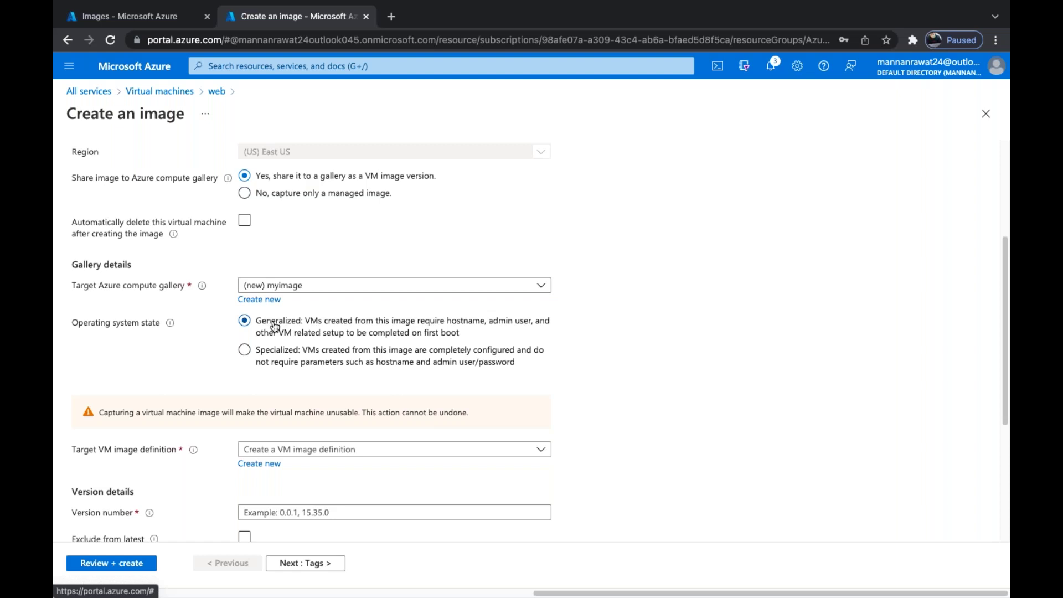
Choose Specialized as the operating system state, then switch to the OneNote diagram
click(245, 350)
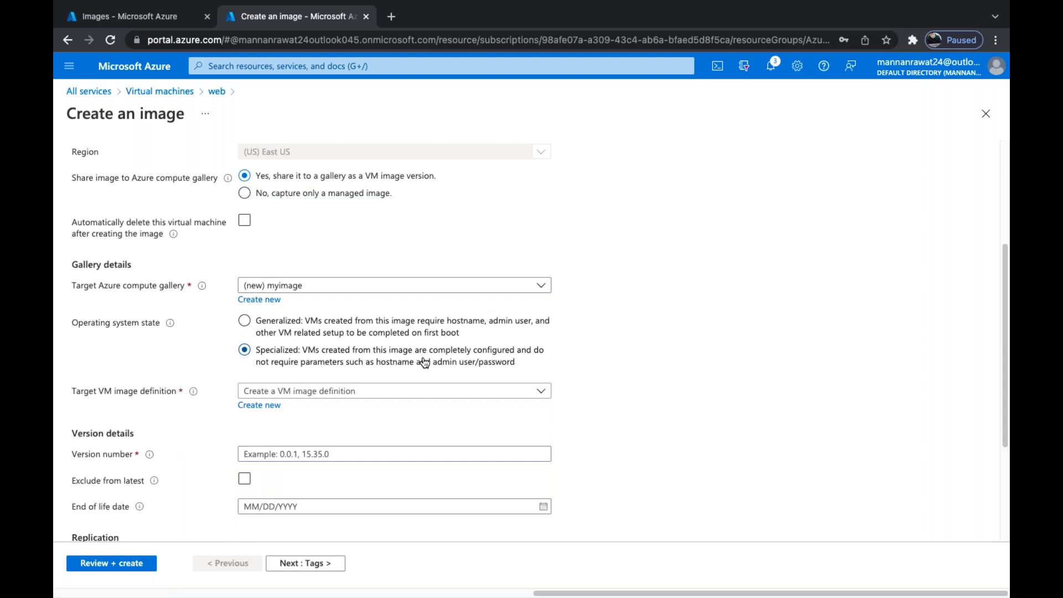
key(super+Tab)
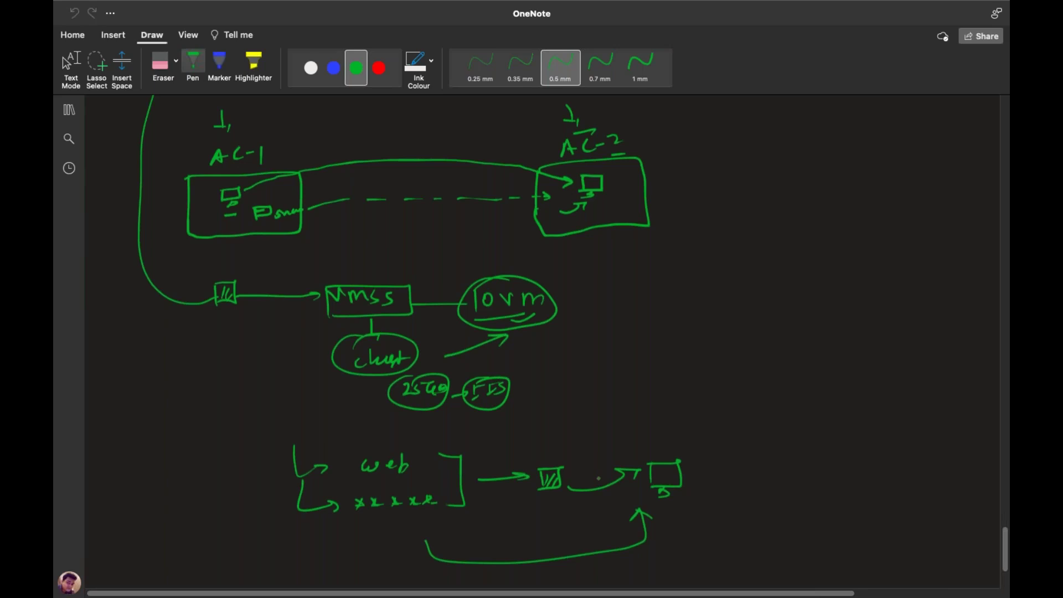
Switch back to the desktop showing the Azure 'Create an image' form
key(ctrl+Left)
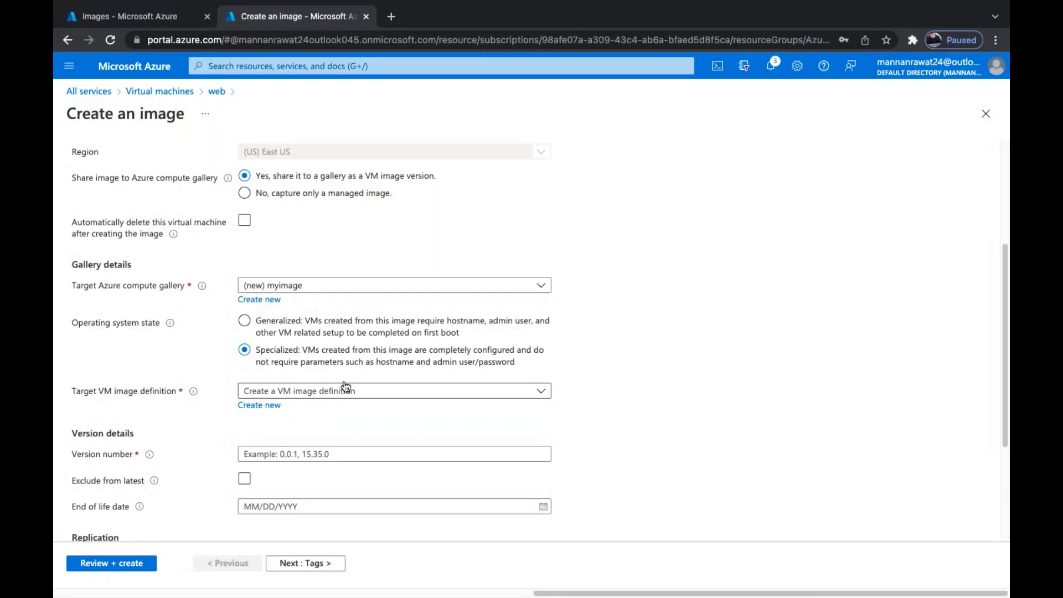
Set the operating system state to Generalized, review Version details and Replication, then switch to OneNote
click(252, 324)
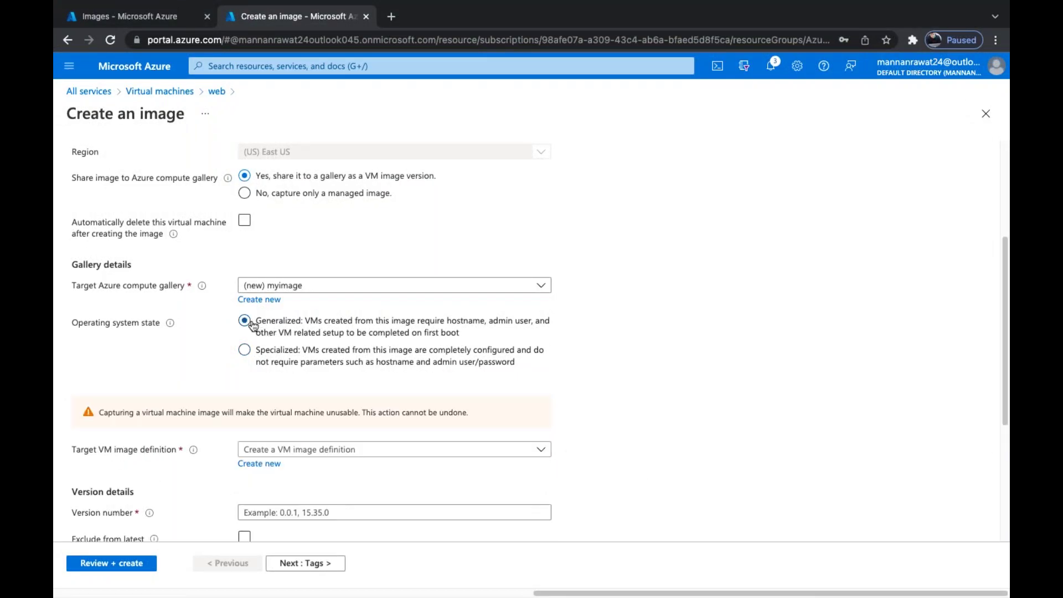
scroll(253, 326, down, 4)
scroll(253, 325, up, 3)
scroll(253, 326, down, 2)
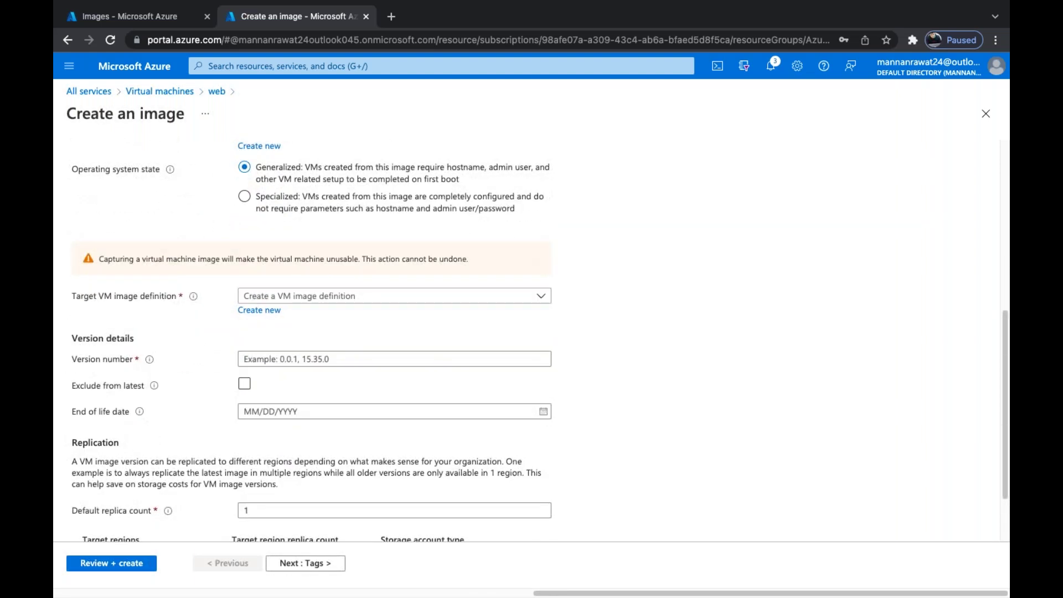
scroll(259, 409, up, 2)
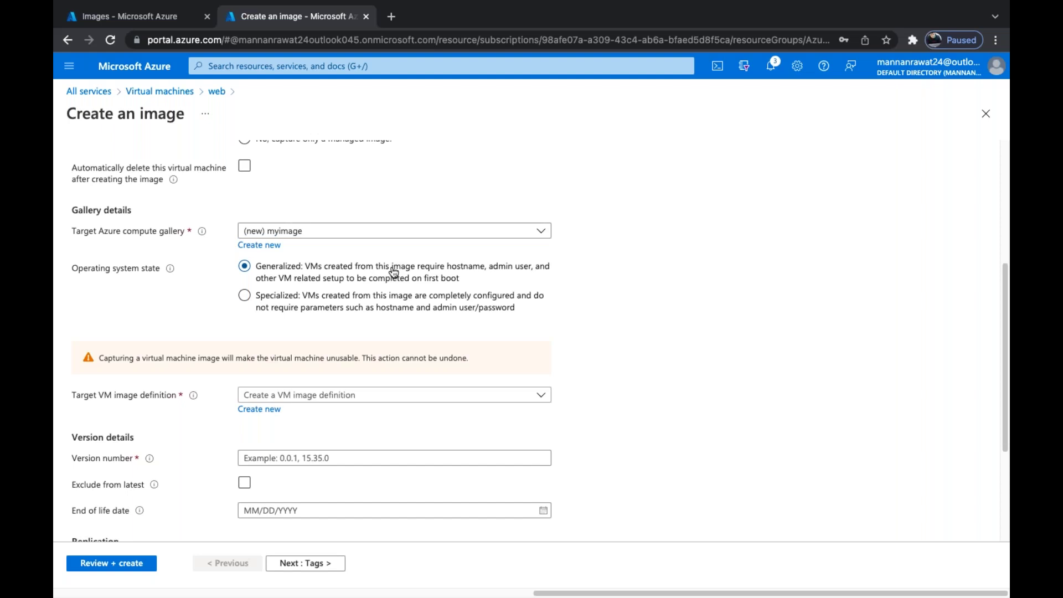
key(ctrl+Right)
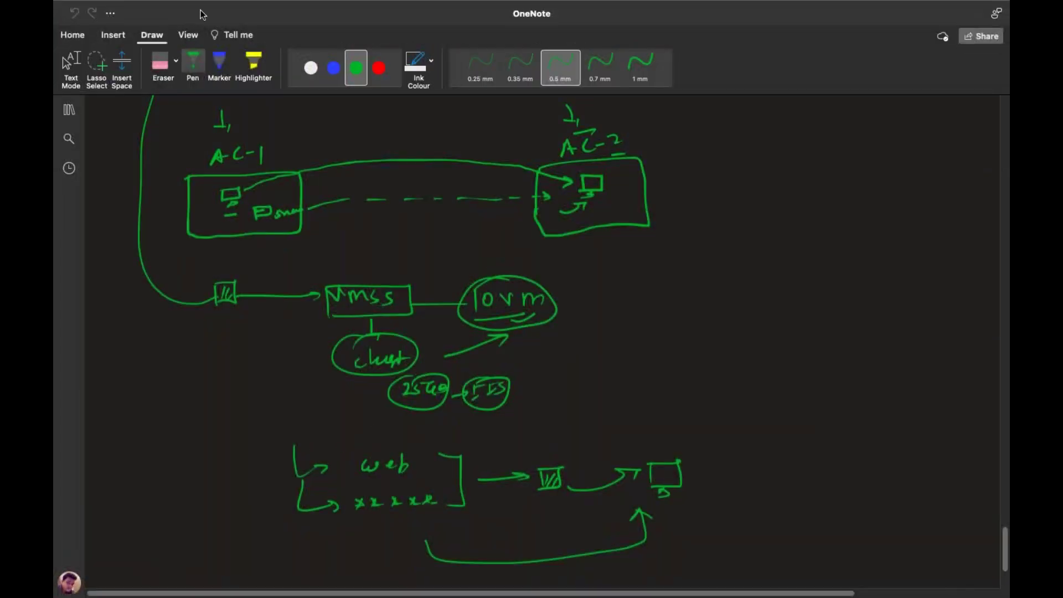
Sketch a monitor labelled vm and pc-1, and underline web and the x row
mouse_move(179, 463)
mouse_down()
mouse_move(178, 495)
mouse_move(250, 491)
mouse_up()
mouse_move(166, 499)
mouse_down()
mouse_move(252, 490)
mouse_move(220, 507)
mouse_up()
mouse_move(174, 438)
mouse_down()
mouse_move(210, 450)
mouse_move(287, 446)
mouse_up()
drag(370, 483, 401, 478)
drag(374, 527, 405, 520)
mouse_move(184, 538)
mouse_down()
mouse_move(185, 554)
mouse_move(215, 538)
mouse_up()
mouse_move(220, 531)
mouse_down()
mouse_move(221, 546)
mouse_move(236, 550)
mouse_move(199, 529)
mouse_up()
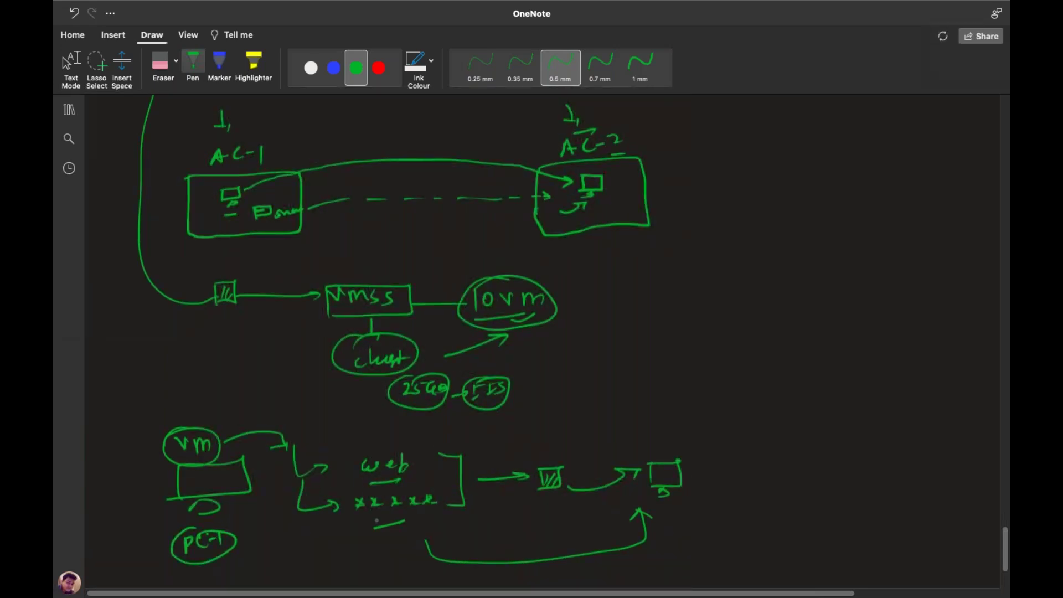
drag(377, 528, 423, 522)
Label the right box PC-1 with web and x+x+x in a bracket, then return to Azure
mouse_move(556, 490)
mouse_down()
mouse_move(544, 492)
mouse_move(562, 422)
mouse_move(659, 455)
mouse_up()
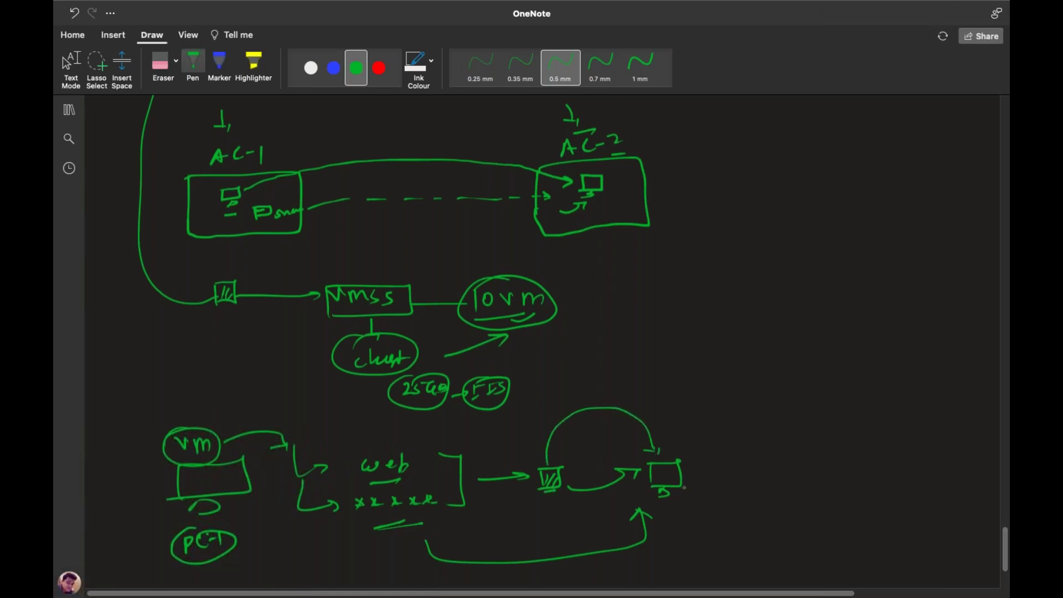
drag(669, 510, 669, 525)
drag(669, 509, 715, 524)
drag(703, 437, 722, 437)
mouse_move(727, 440)
mouse_down()
mouse_move(750, 454)
mouse_move(721, 482)
mouse_move(746, 484)
mouse_up()
mouse_move(745, 474)
mouse_down()
mouse_move(740, 485)
mouse_move(762, 478)
mouse_up()
drag(757, 474, 772, 484)
mouse_move(772, 475)
mouse_down()
mouse_move(765, 483)
mouse_move(785, 478)
mouse_up()
mouse_move(767, 436)
mouse_down()
mouse_move(803, 493)
mouse_move(782, 492)
mouse_up()
drag(802, 465, 825, 464)
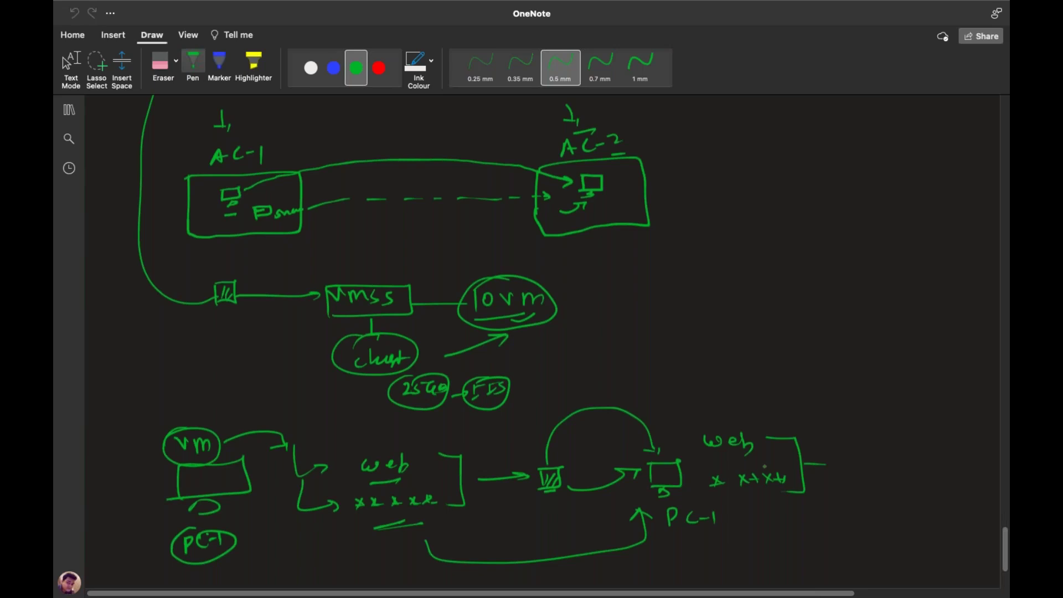
key(ctrl+Left)
Select Specialized as the operating system state on the image form
click(310, 298)
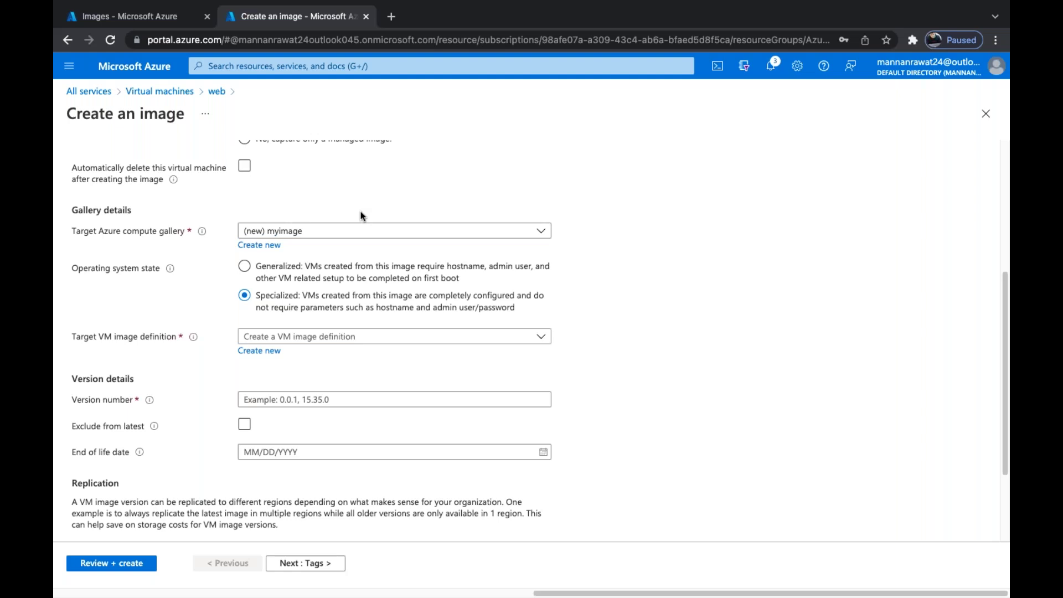
Toggle the operating system state to Generalized and back to Specialized, then start a new VM image definition
click(277, 270)
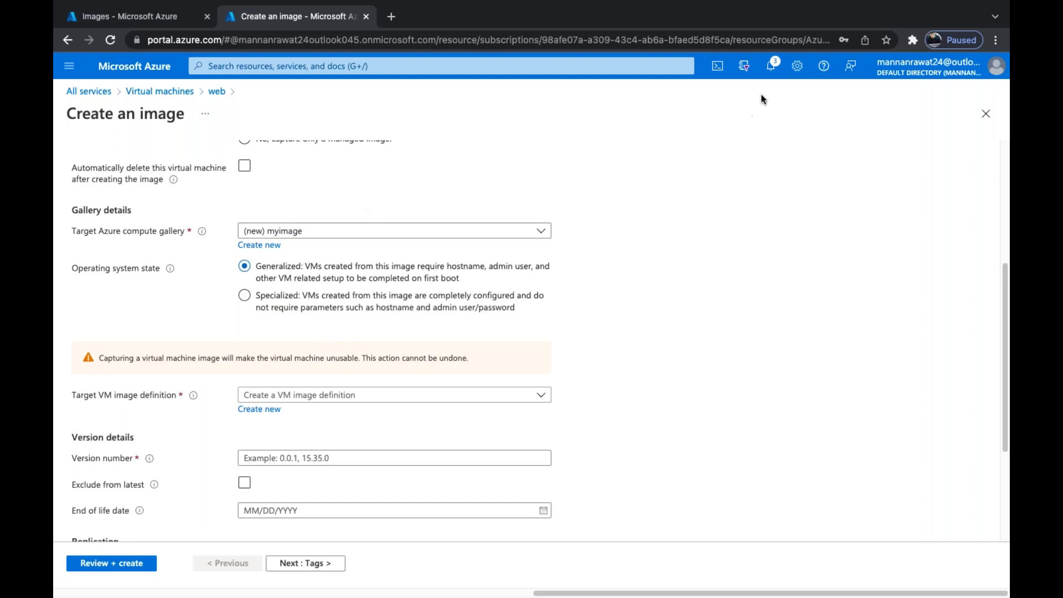
click(277, 295)
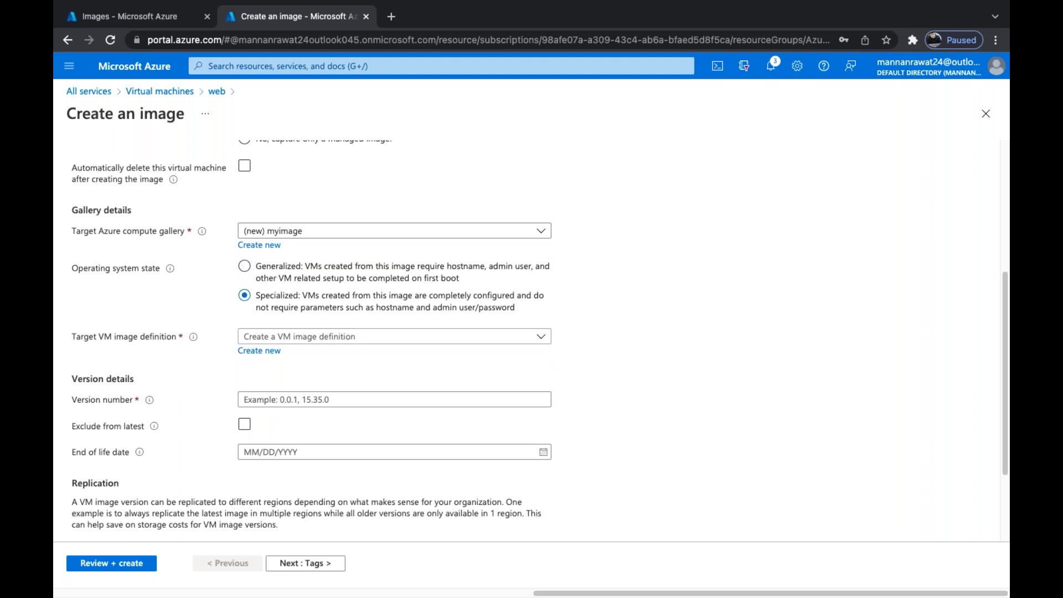
scroll(281, 277, down, 2)
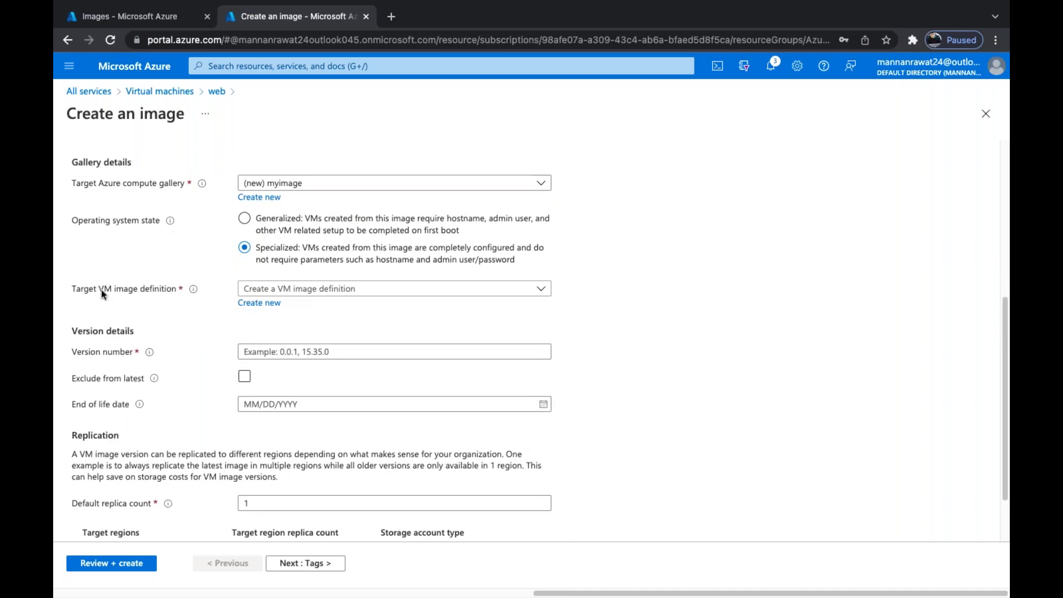
click(266, 304)
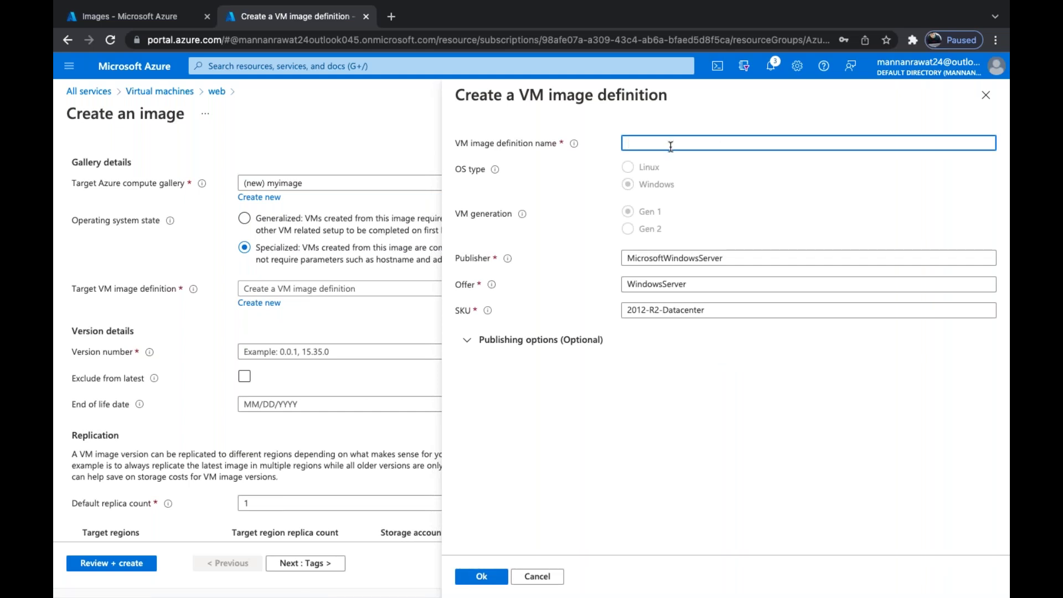
Enter datacenter12 as the new VM image definition name
text(datacenter)
text(12)
Fix the new definition name to datacenter-12, confirm it, tick Exclude from latest, and reopen its settings
click(671, 145)
text(-)
click(476, 578)
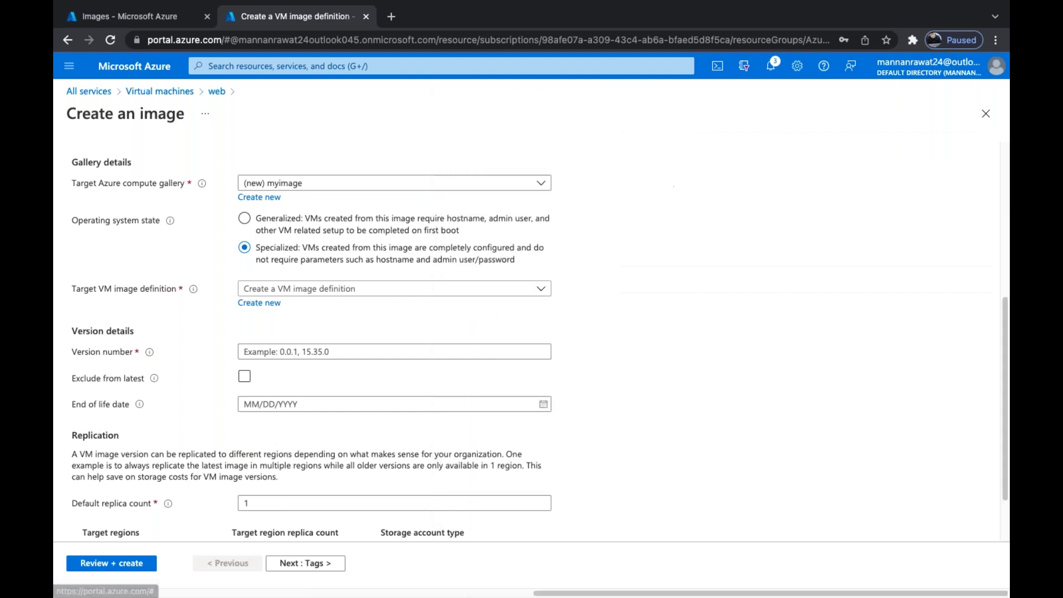
click(245, 376)
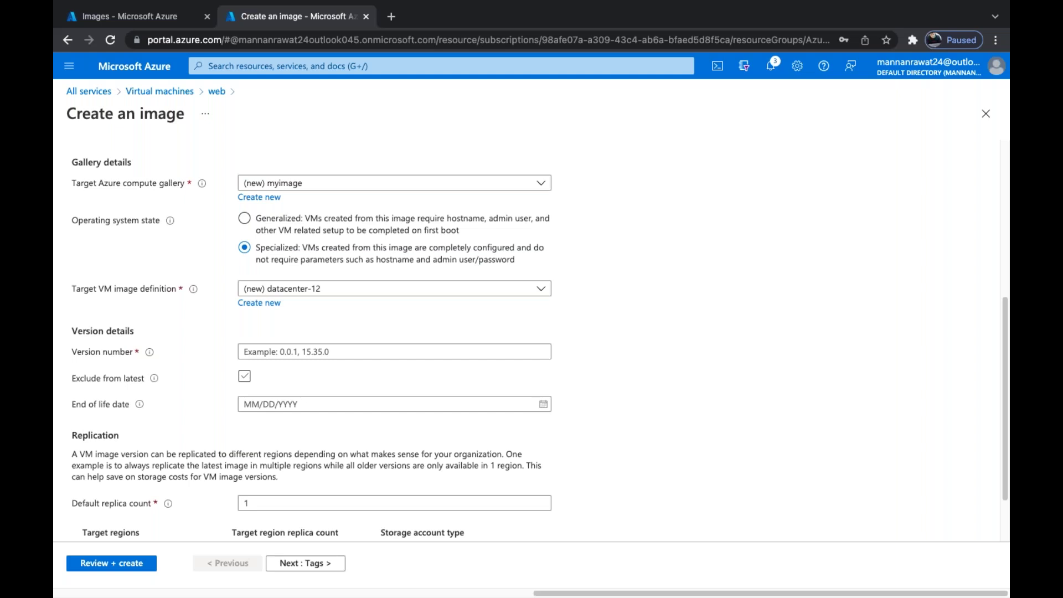
click(259, 303)
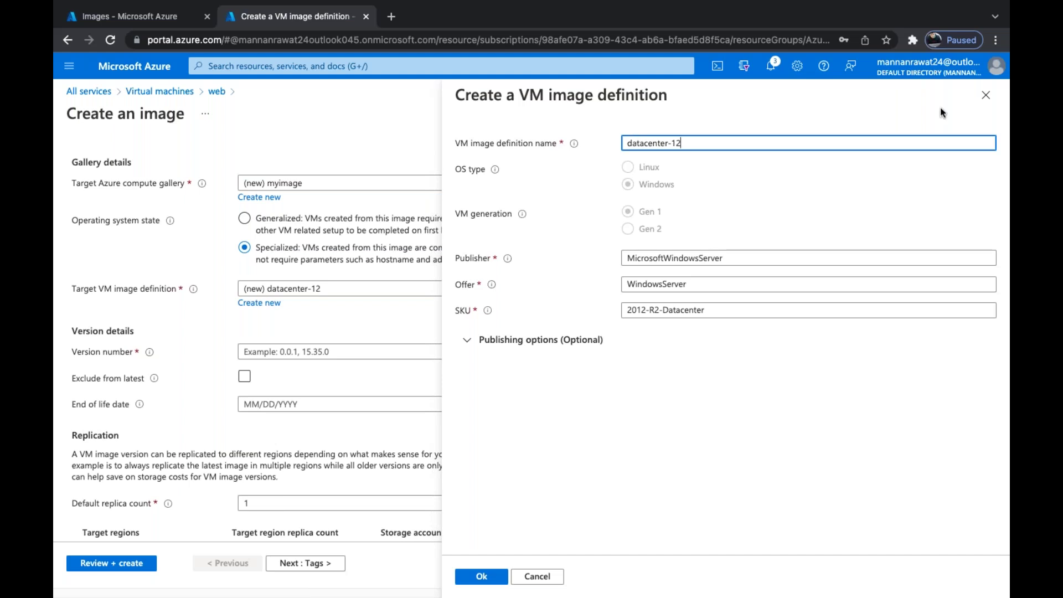
Close the datacenter-12 definition pane after checking publisher MicrosoftWindowsServer, offer WindowsServer, SKU 2012-R2-Datacenter
click(986, 95)
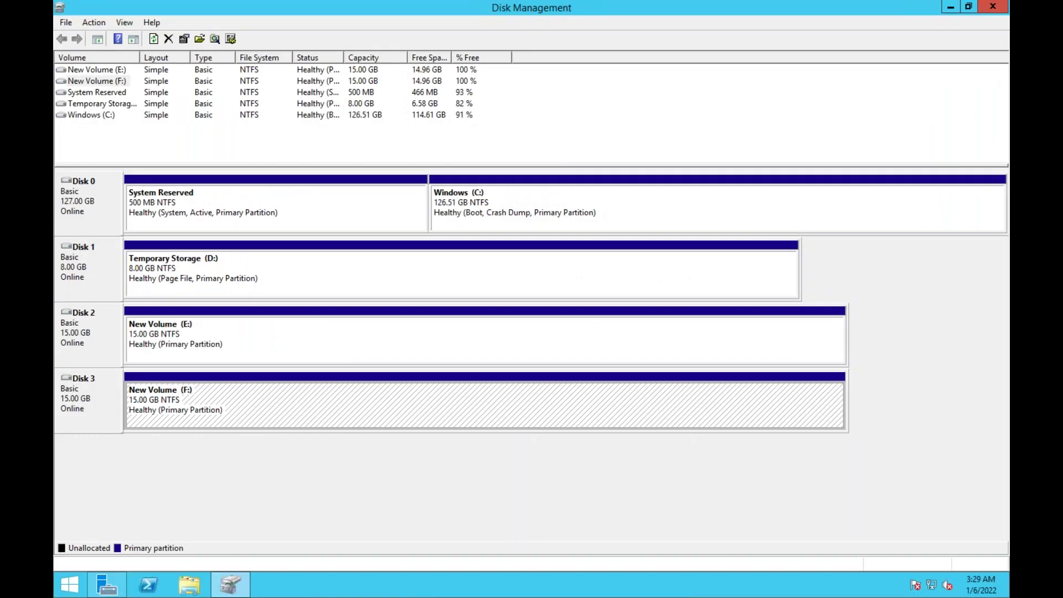
On the server, open a command prompt and run ver to show Windows version 6.3.9600
key(super+r)
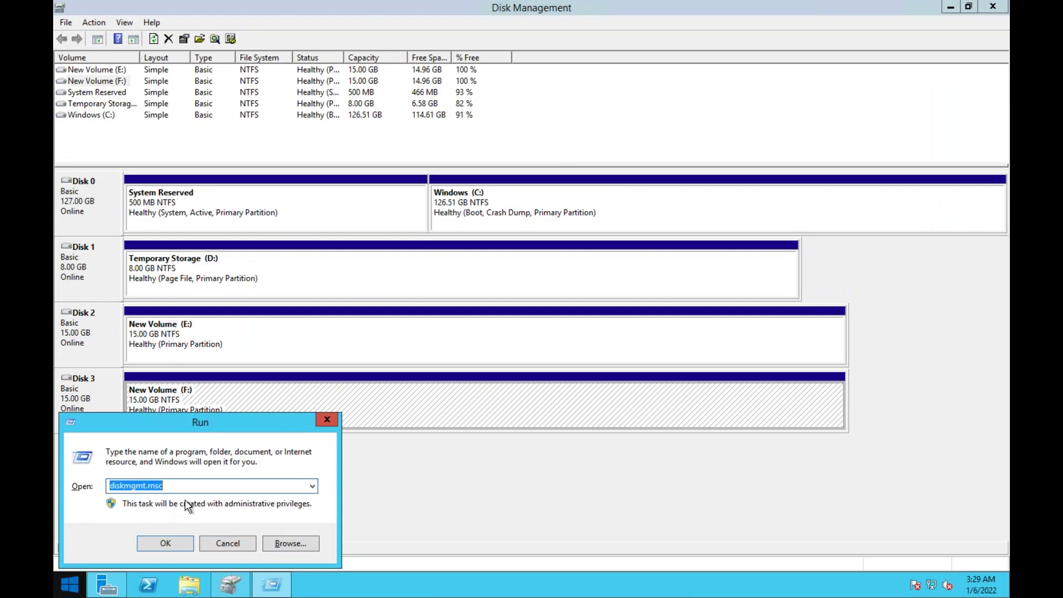
key(super)
click(203, 492)
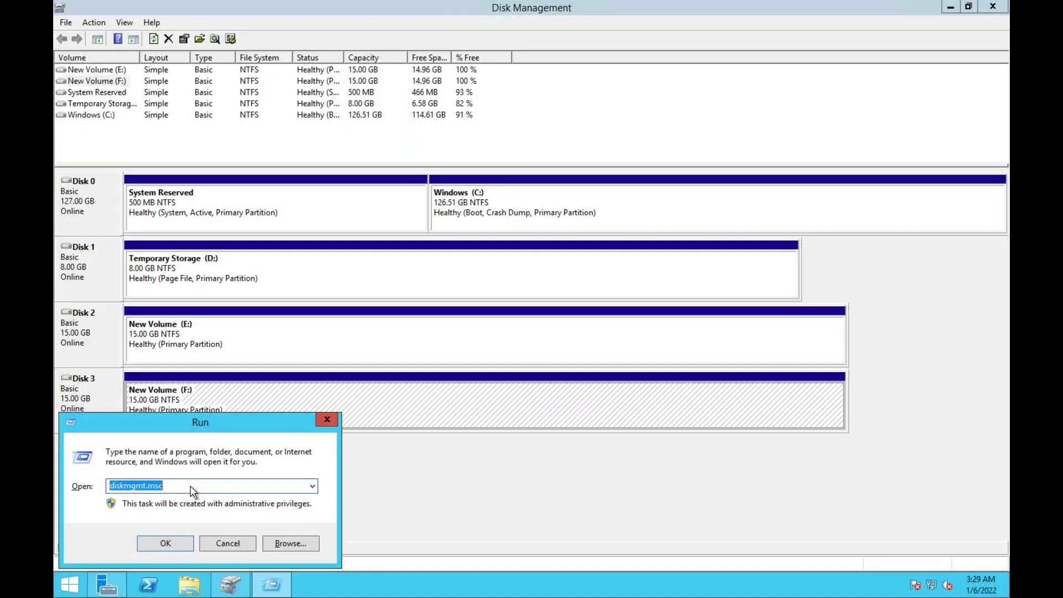
text(cmd)
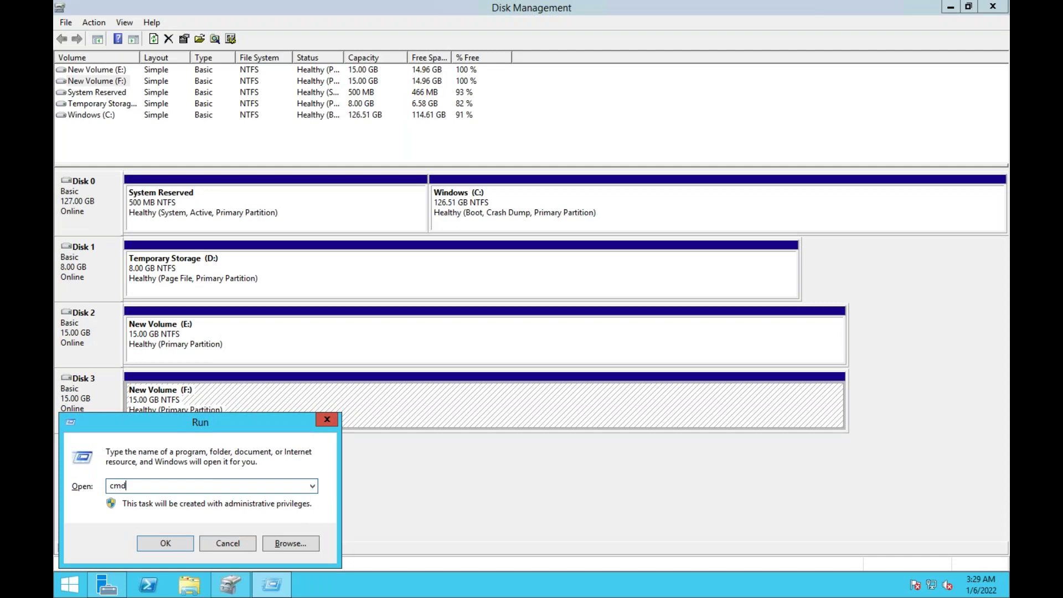
key(Return)
text(ver)
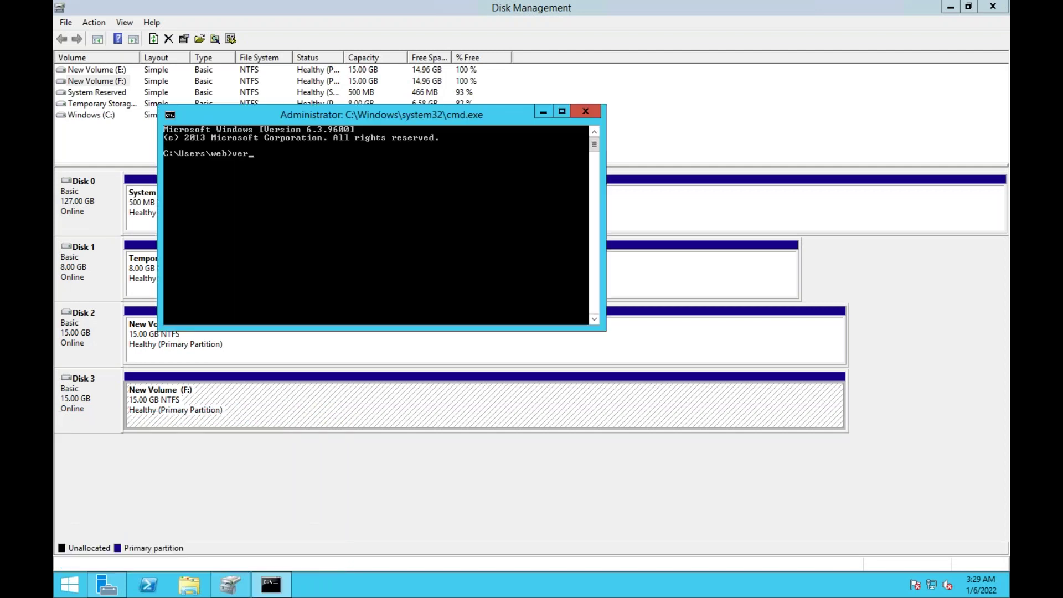
key(Return)
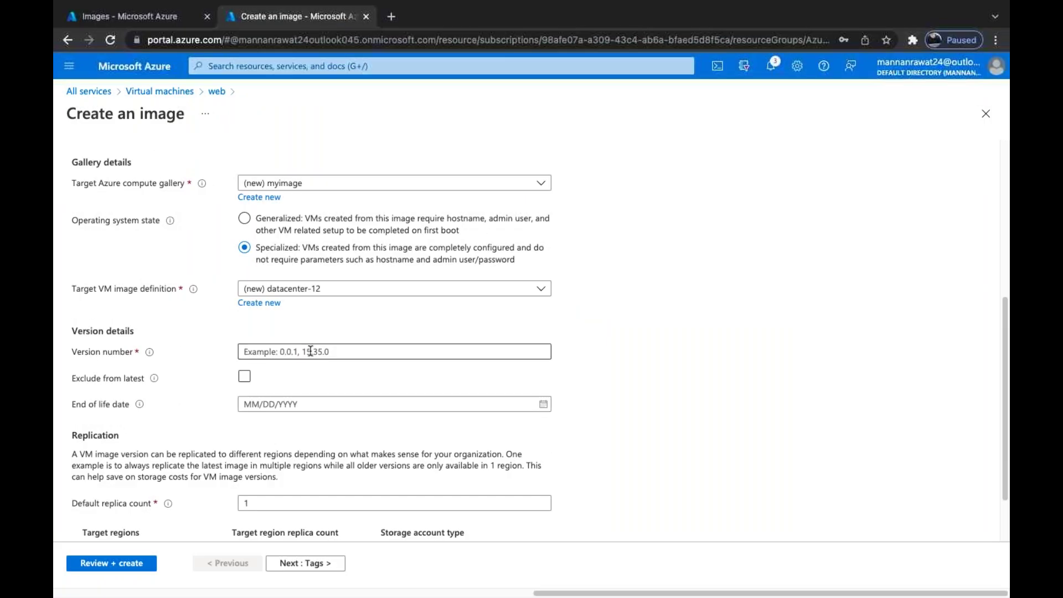
Enter image version number 6.3.9600 and turn on Exclude from latest
click(311, 351)
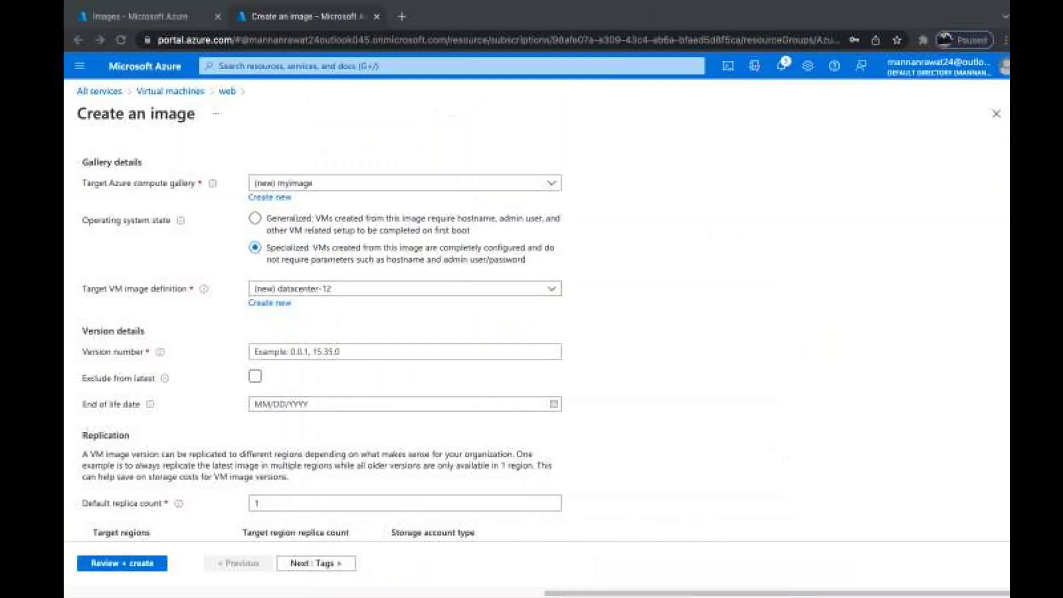
text(6)
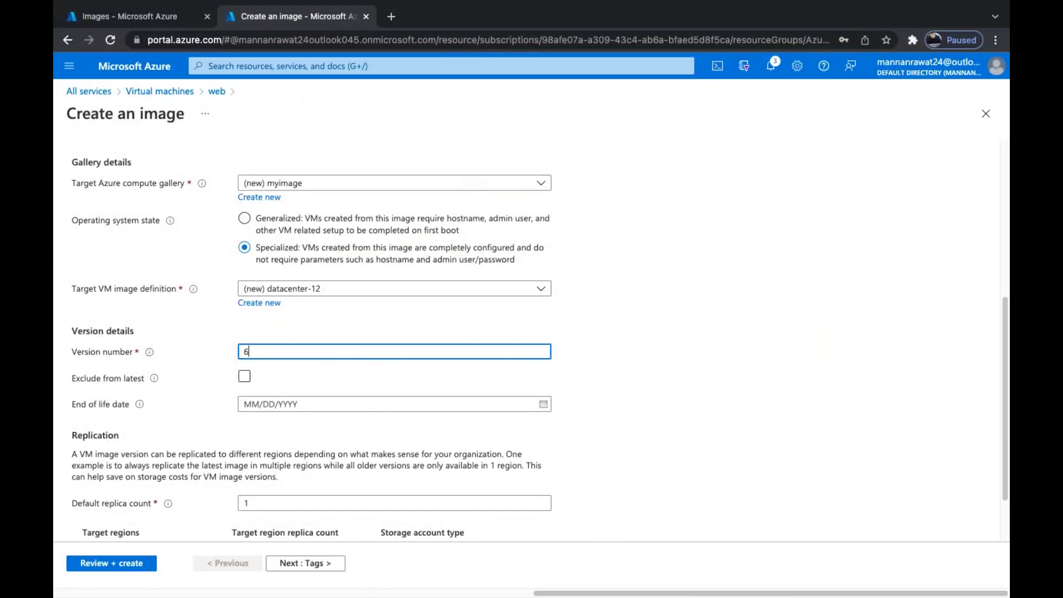
text(.3)
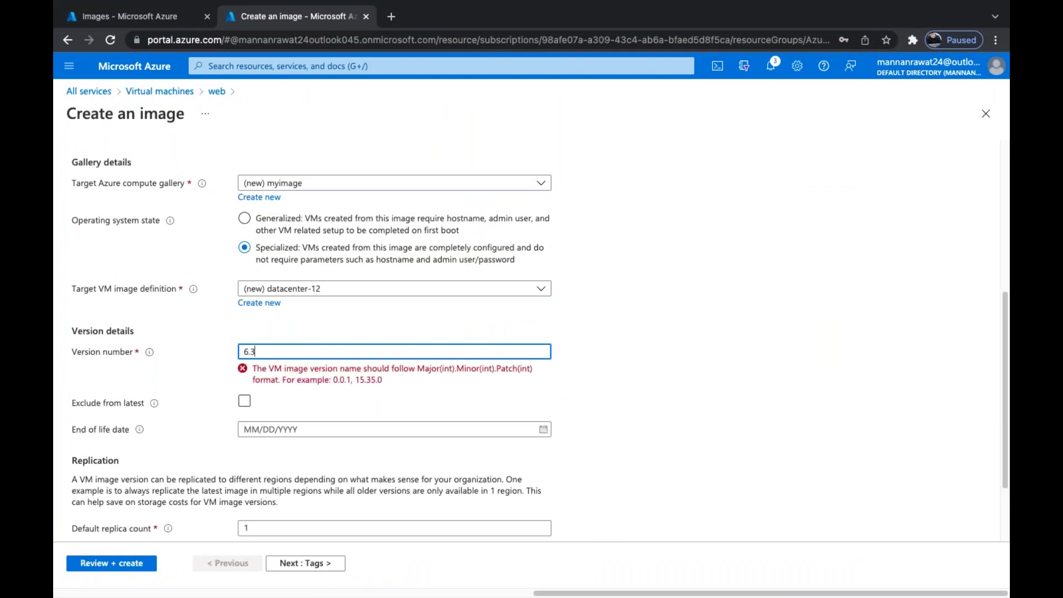
text(.9600)
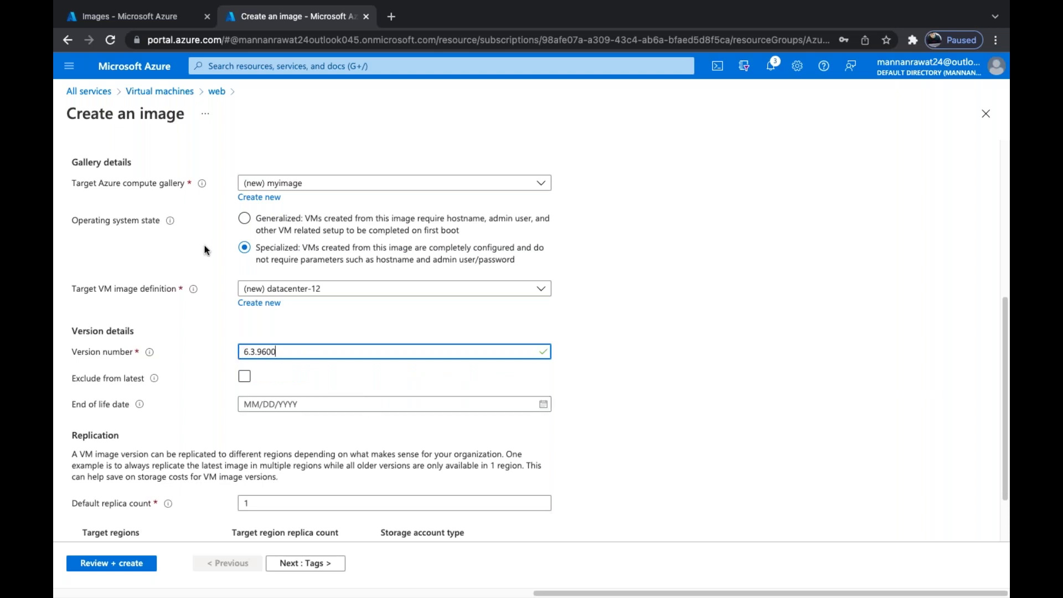
scroll(197, 402, down, 1)
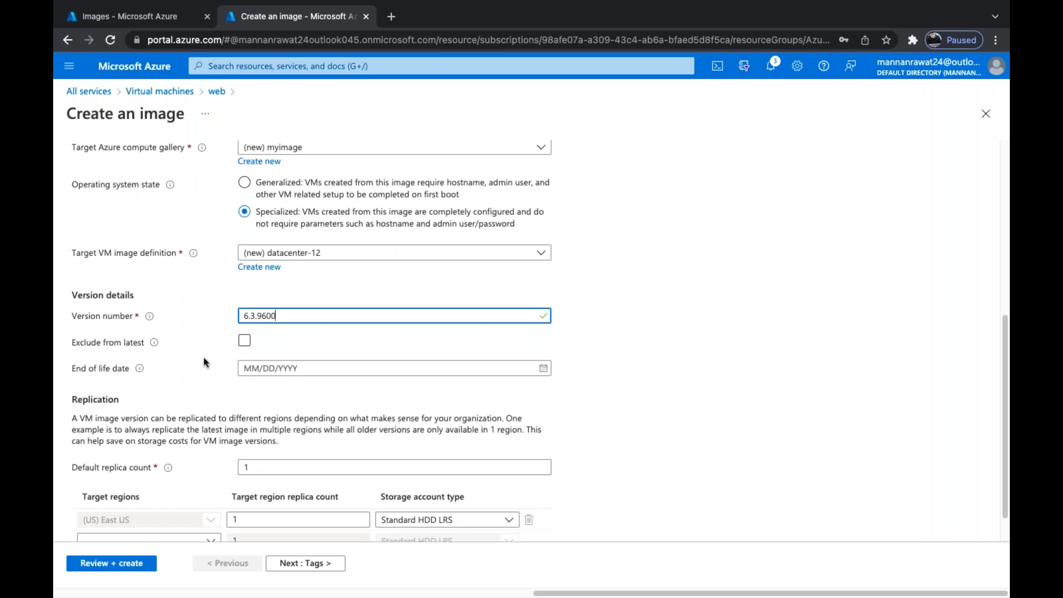
click(244, 341)
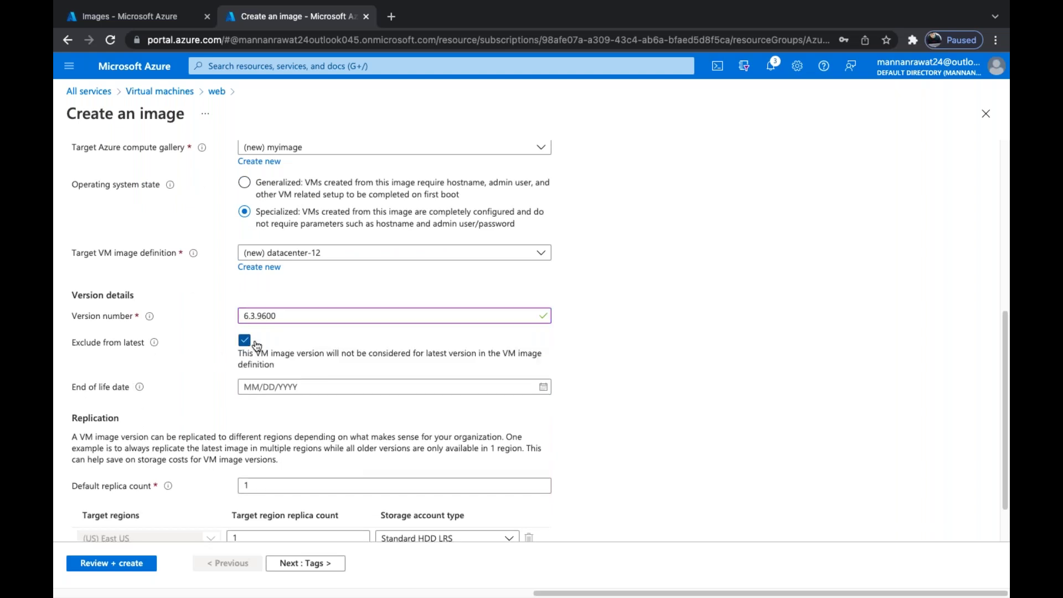
scroll(314, 370, down, 1)
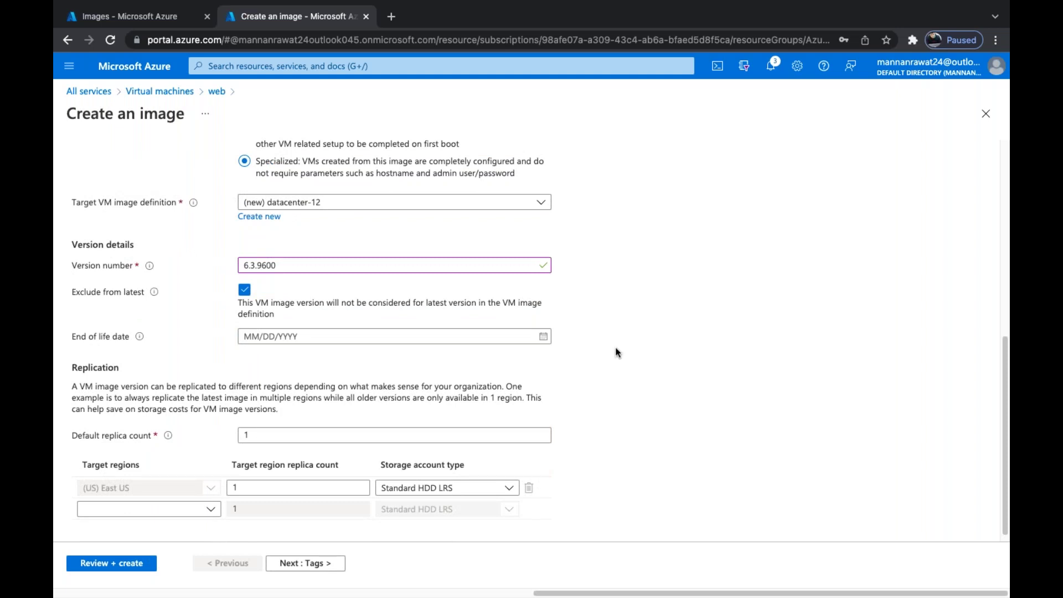
Pick January 8, 2022 from the calendar as the image version's end of life date
click(544, 338)
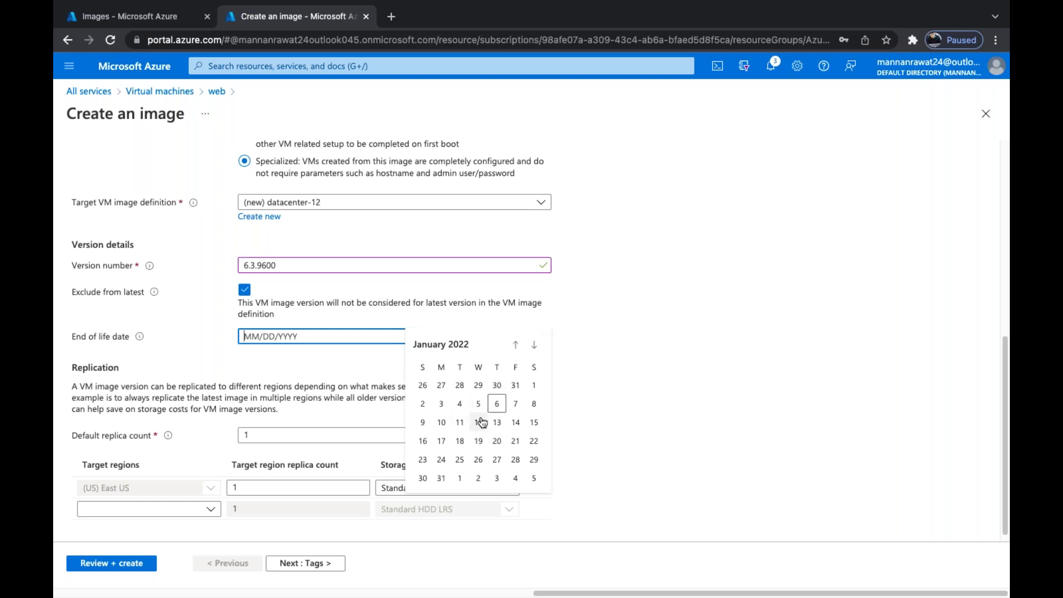
click(533, 404)
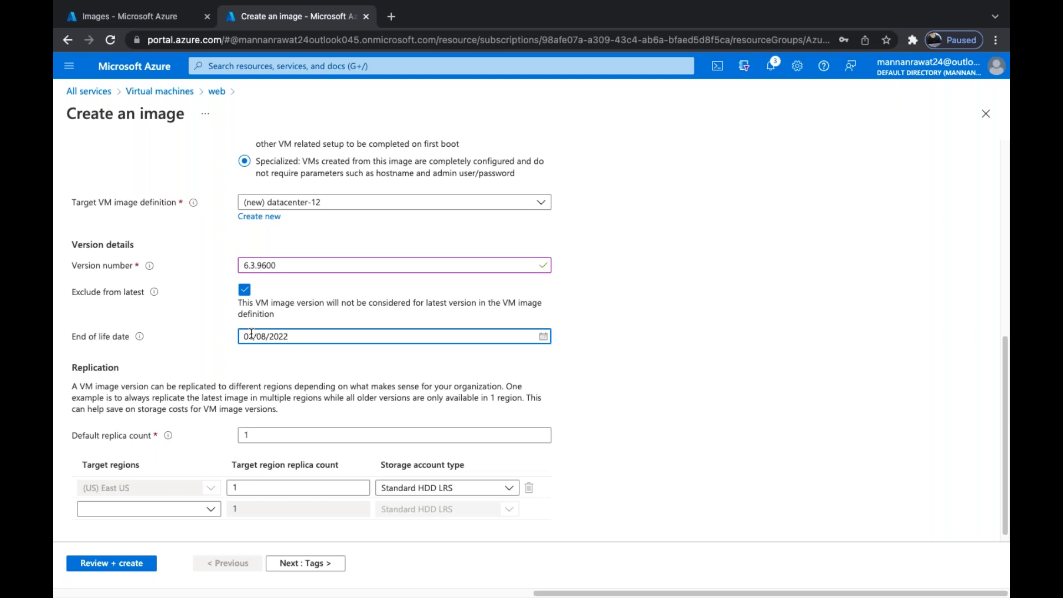
click(545, 338)
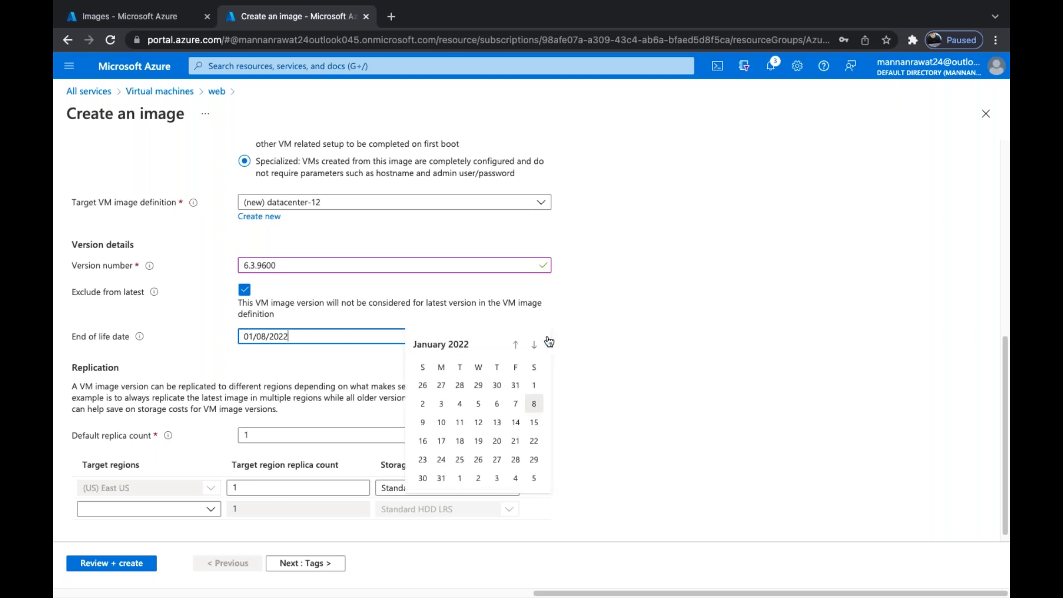
click(535, 404)
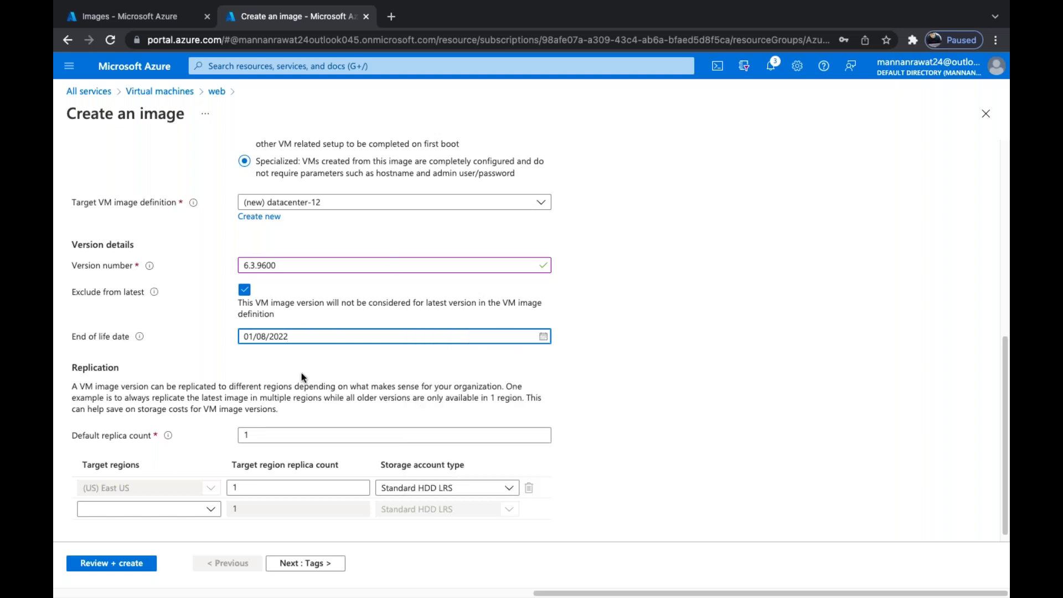
scroll(290, 415, down, 1)
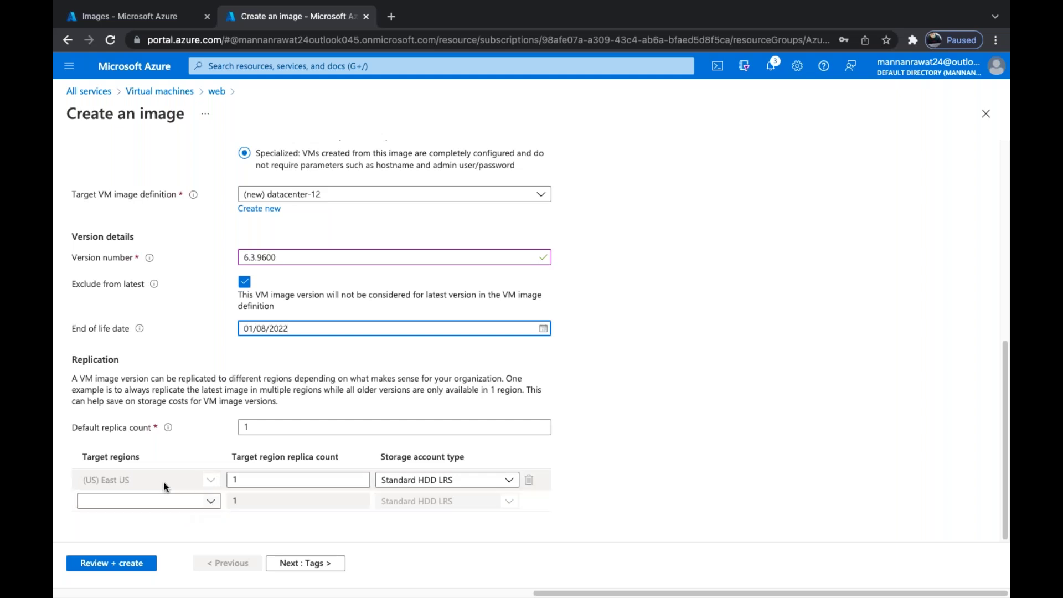
Choose (Asia Pacific) South India in the Target regions list as a second replication region
click(210, 503)
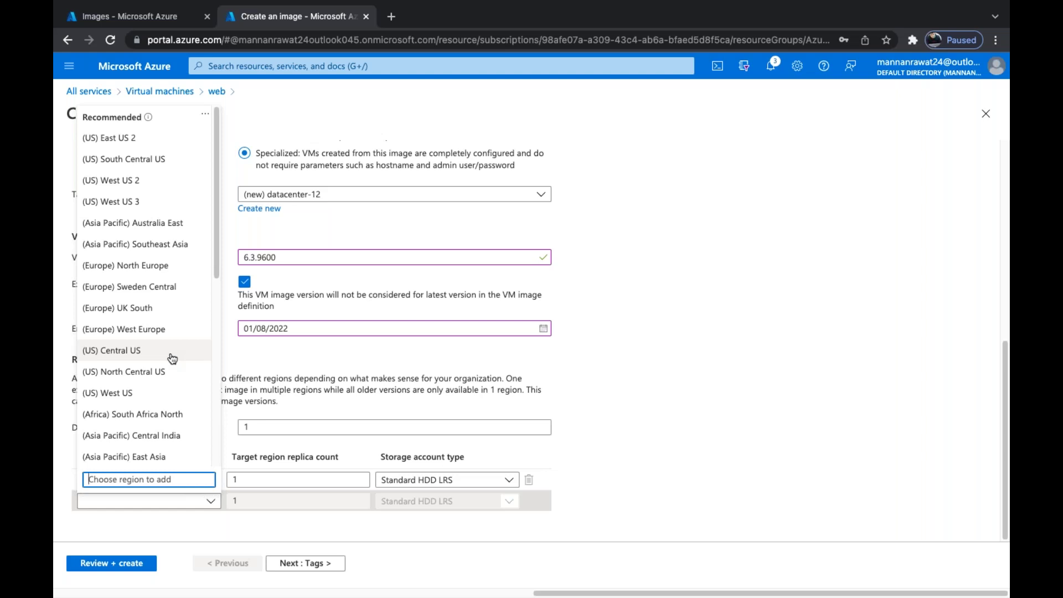
scroll(171, 358, down, 6)
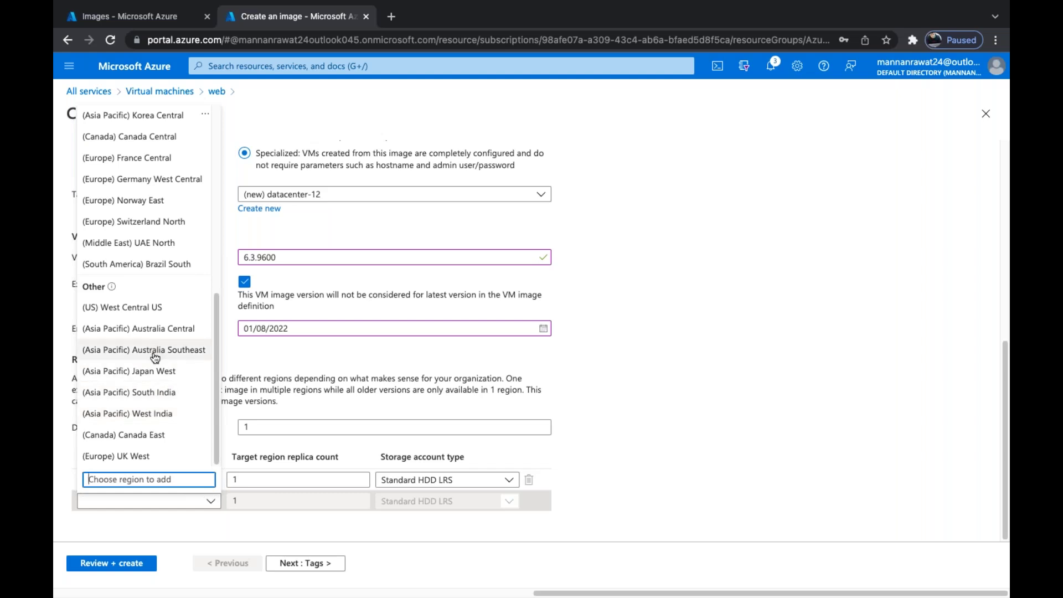
click(147, 392)
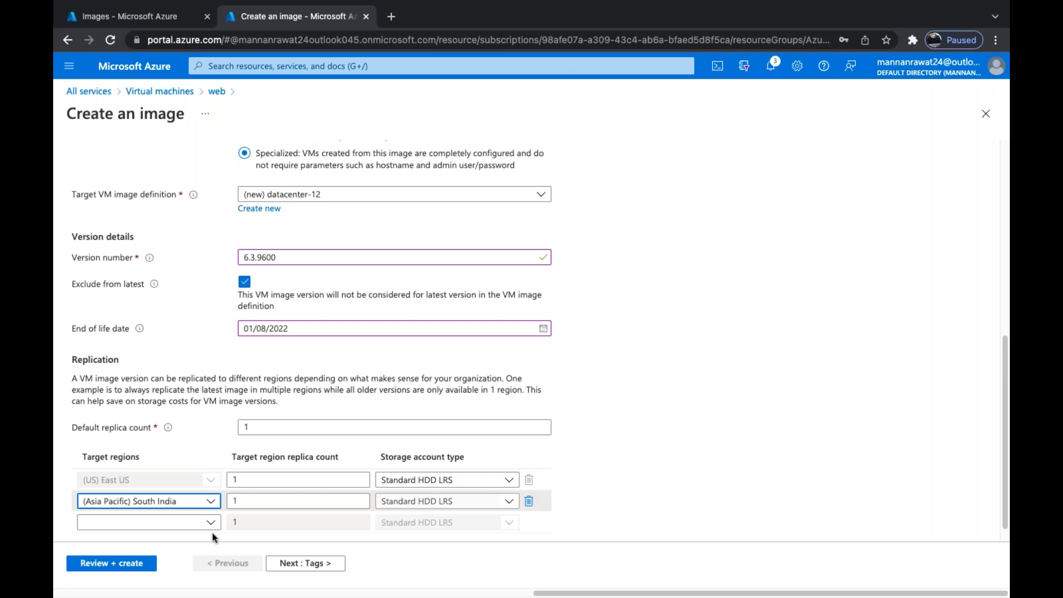
scroll(212, 532, up, 10)
scroll(212, 532, down, 9)
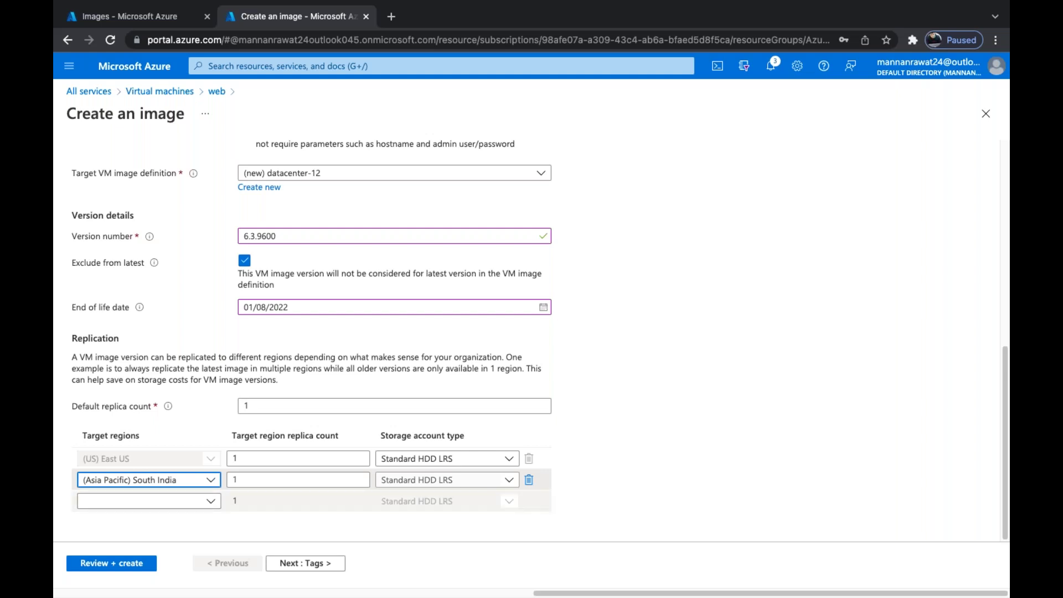
Validate the image settings, check the East US and South India summary, and submit Create
scroll(211, 496, up, 1)
scroll(211, 492, down, 1)
click(117, 563)
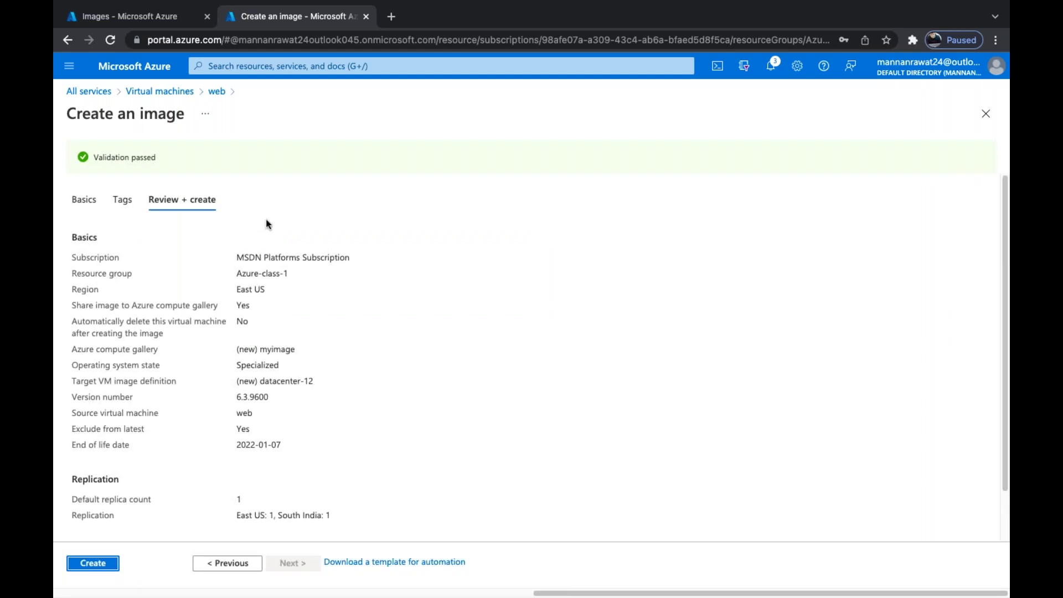
scroll(138, 504, down, 1)
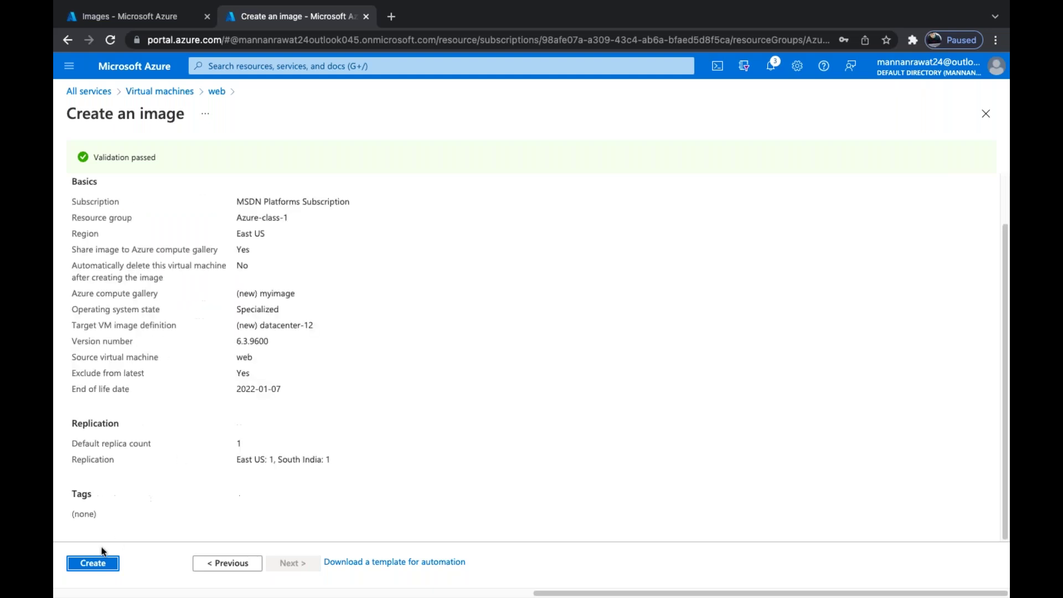
click(93, 563)
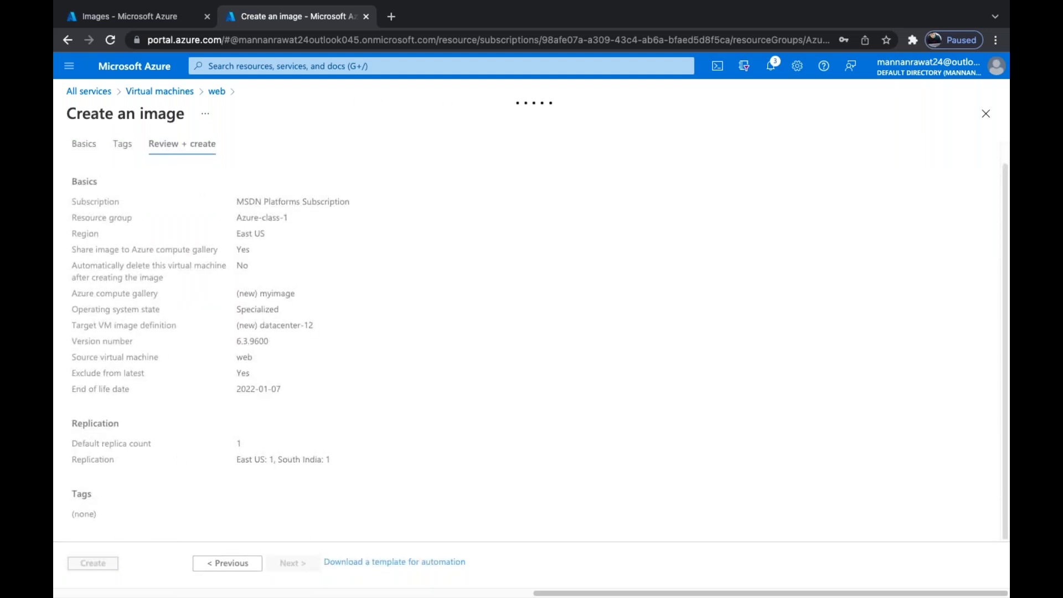